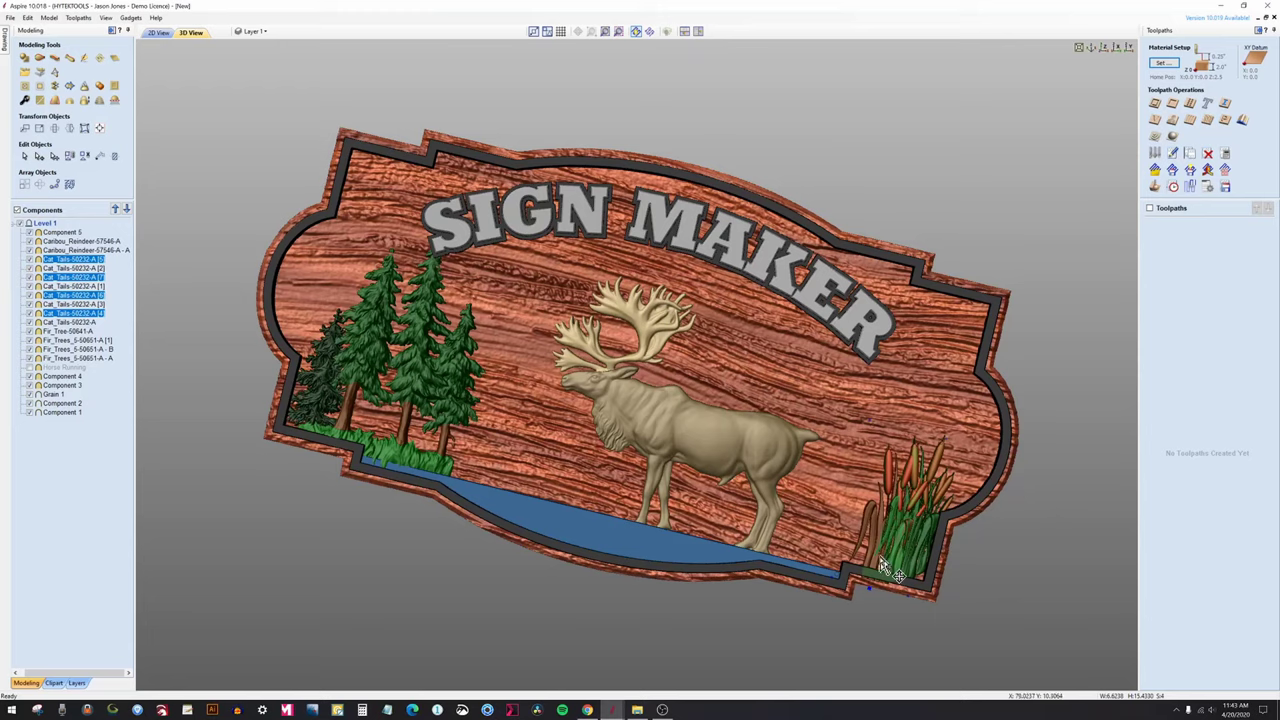
Shift the selected small cat tails toward the water and scale them down to about 5.56 by 12.94 inches.
drag(885, 545, 875, 553)
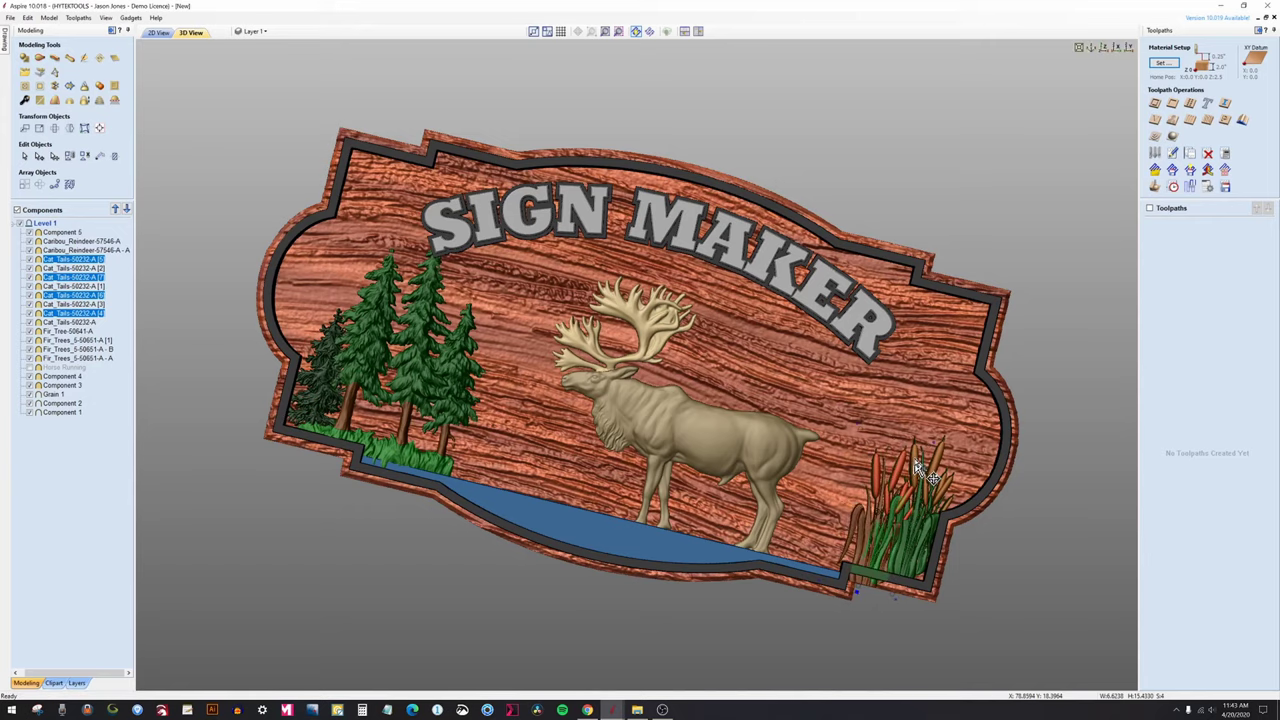
click(157, 32)
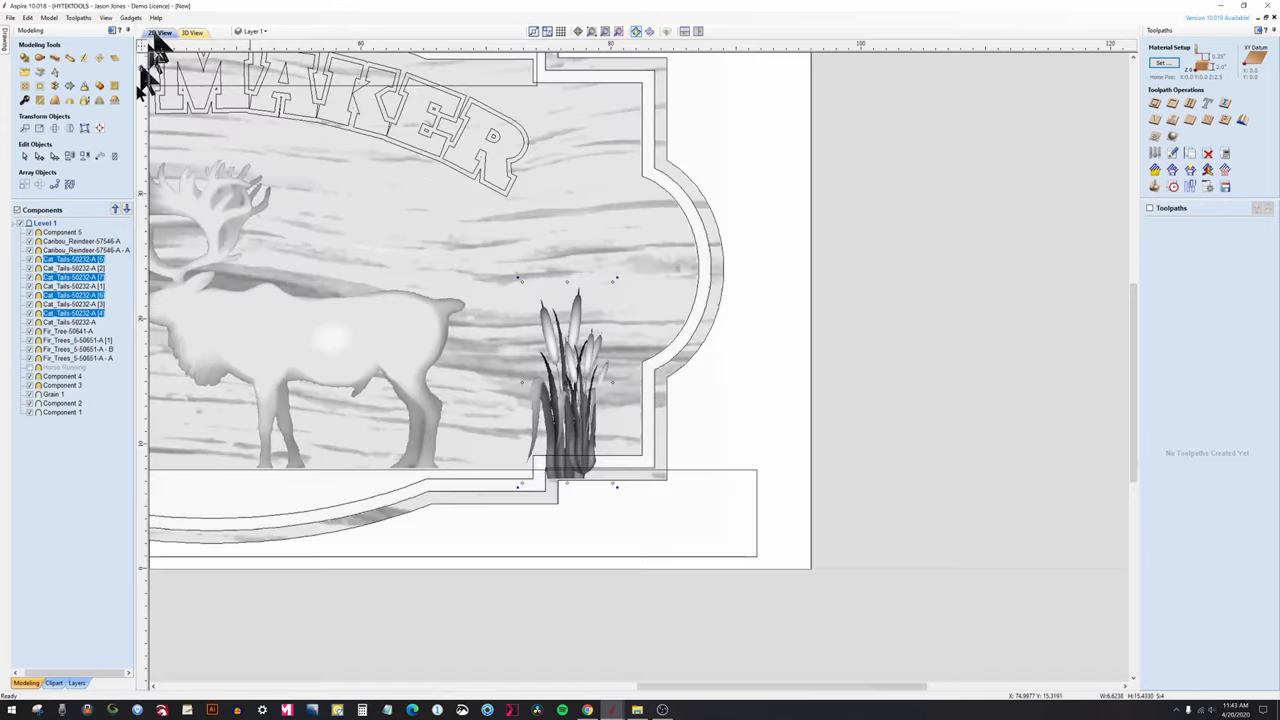
scroll(635, 300, up, 3)
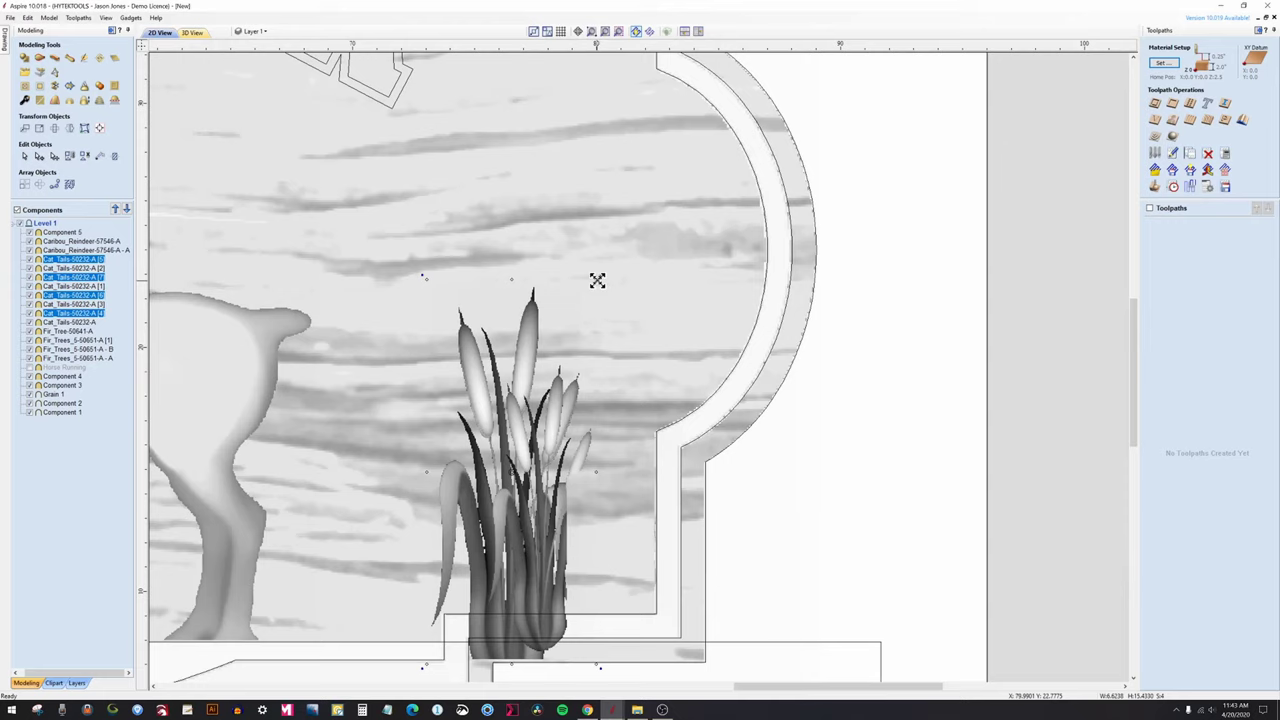
drag(595, 282, 566, 382)
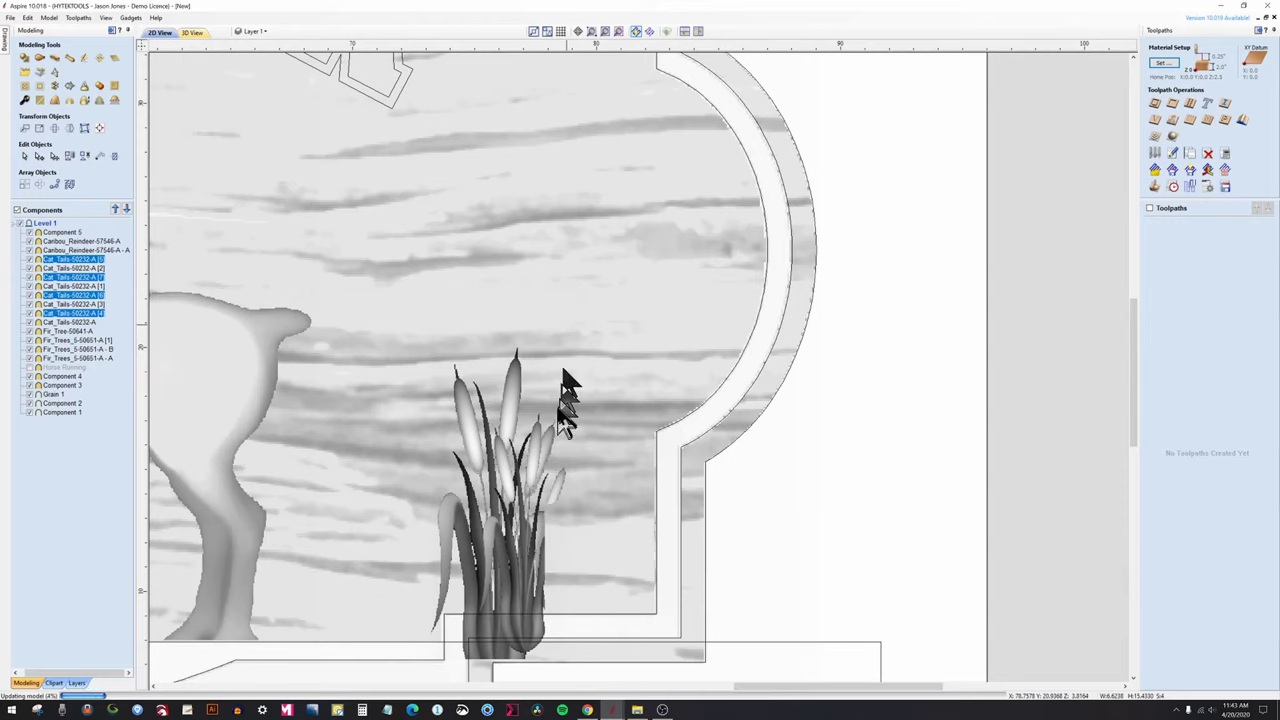
Set the base height of the four small cat-tail components to 3.2 inches and check them in 3D.
click(188, 32)
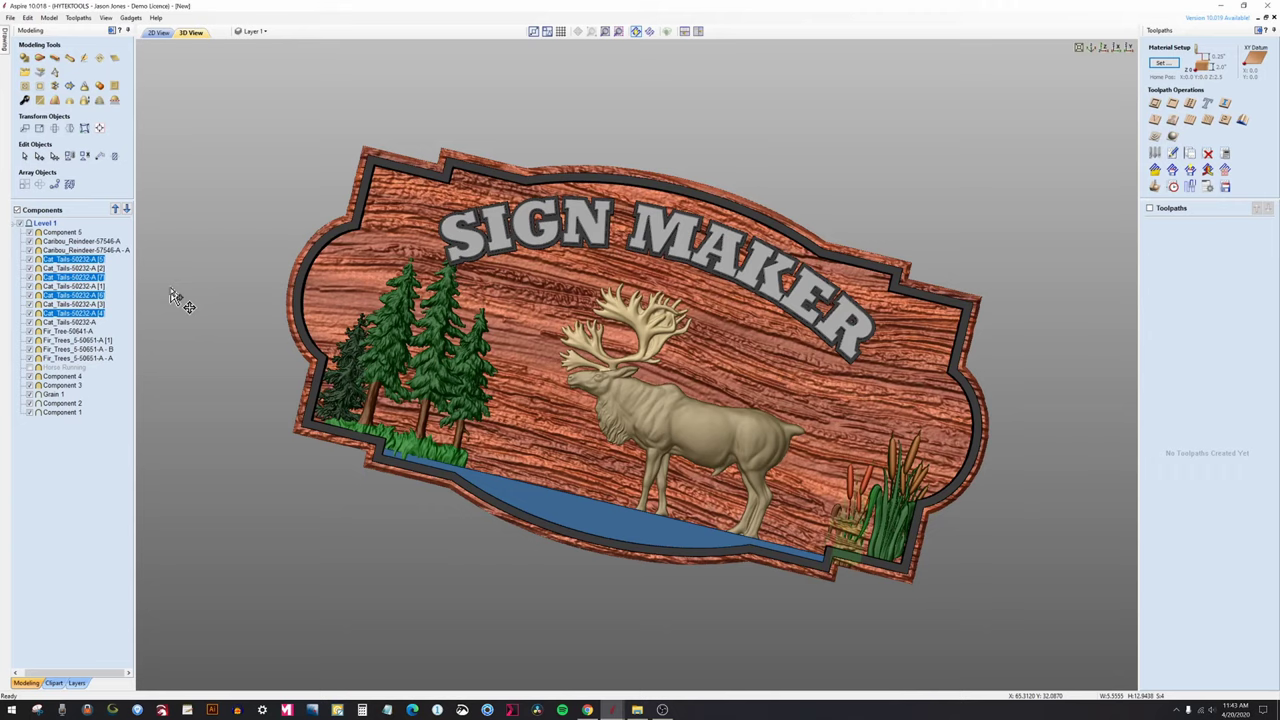
double_click(57, 262)
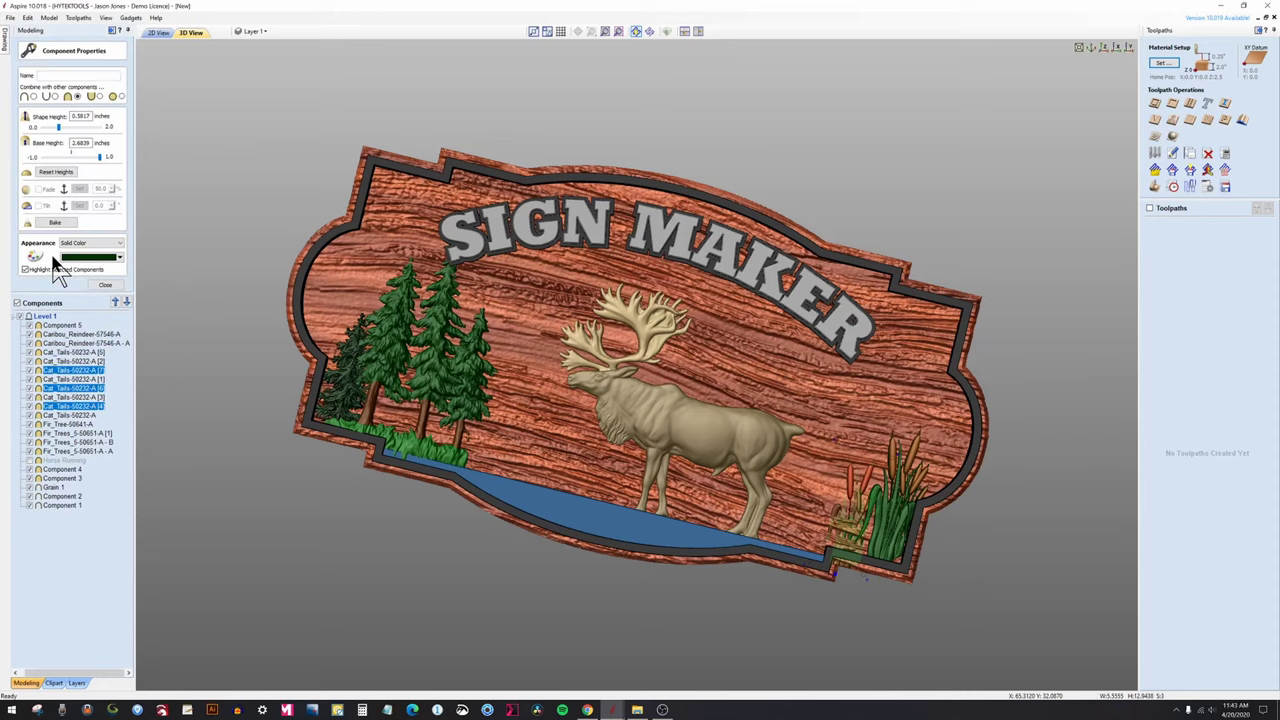
ctrl+click(62, 353)
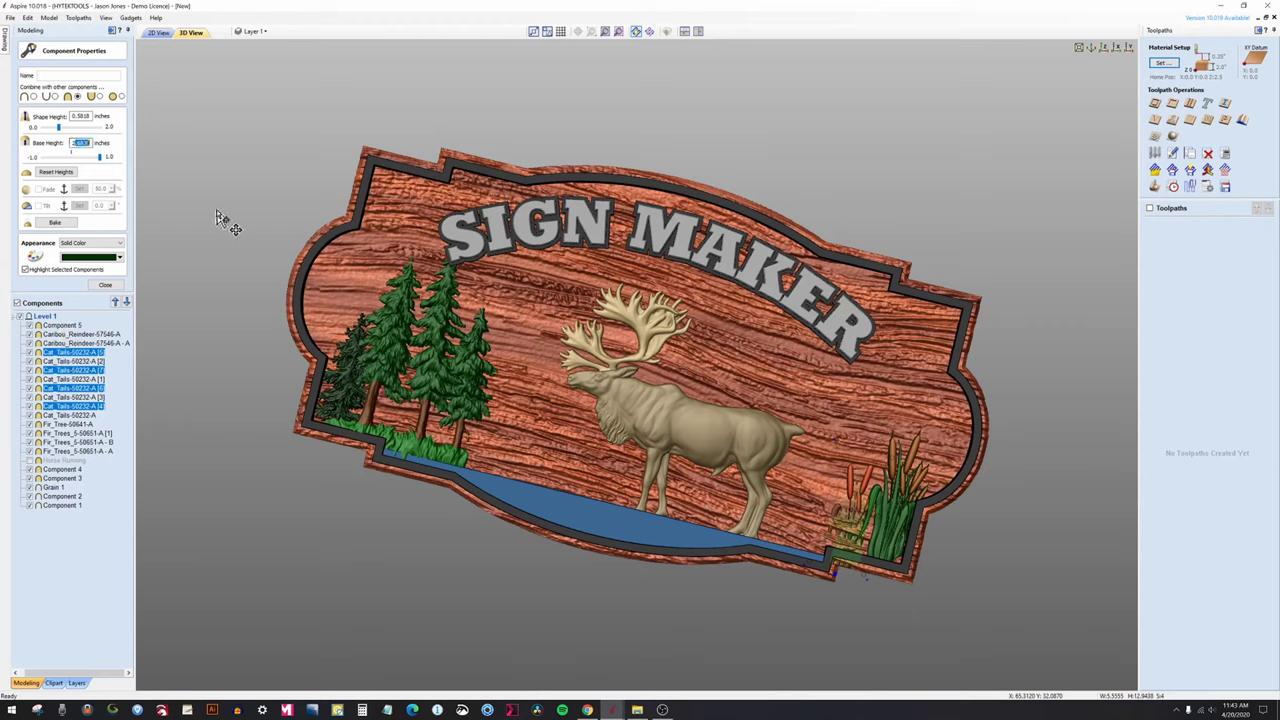
text(2.8)
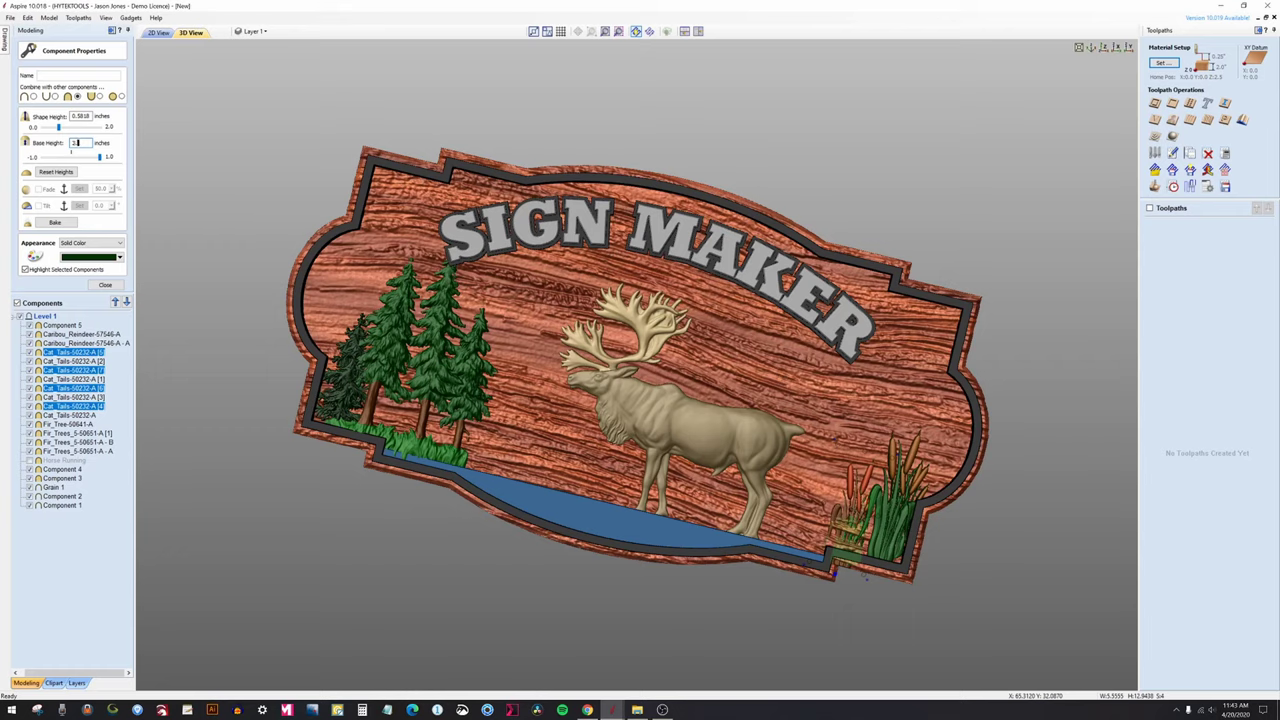
text(.2)
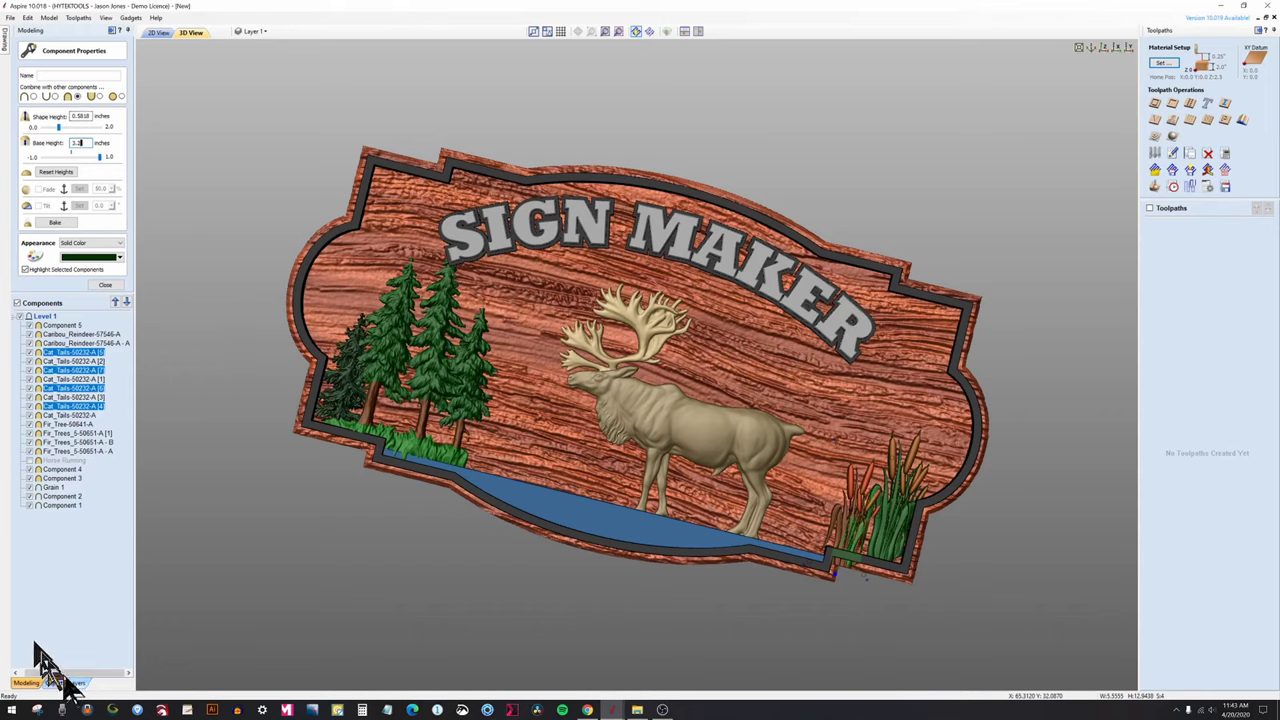
click(105, 285)
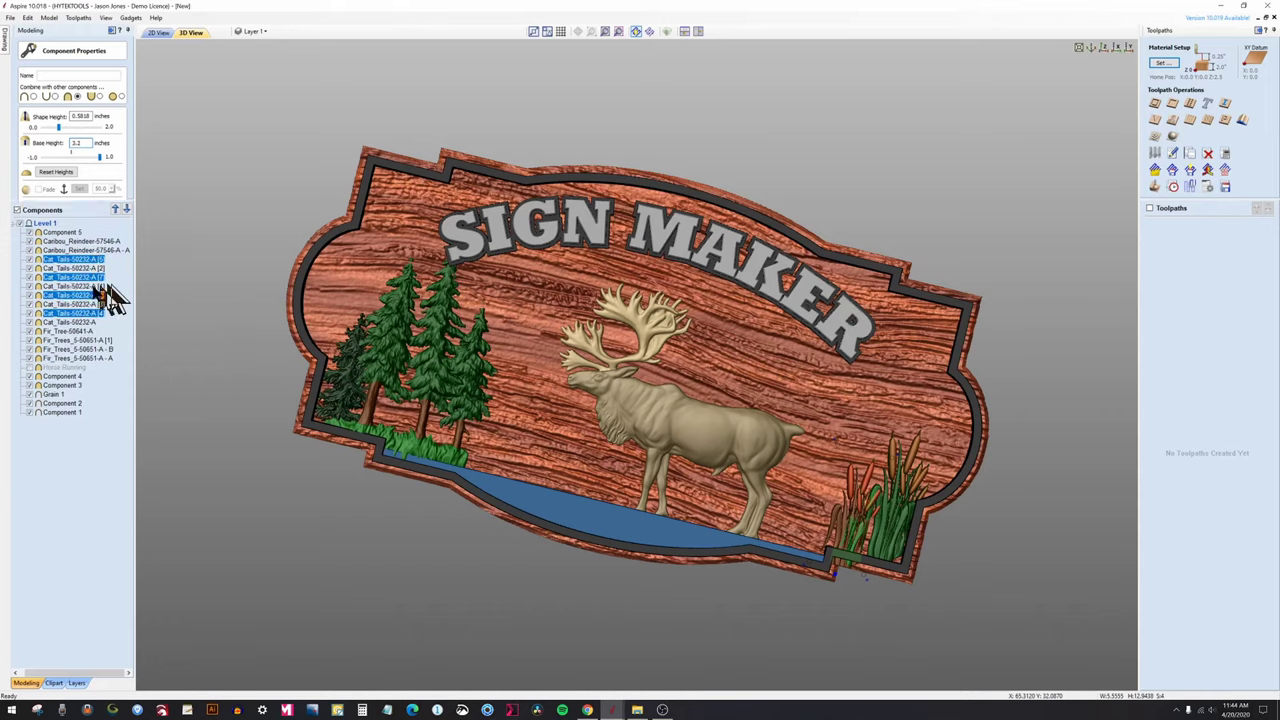
scroll(928, 636, up, 3)
scroll(843, 534, down, 3)
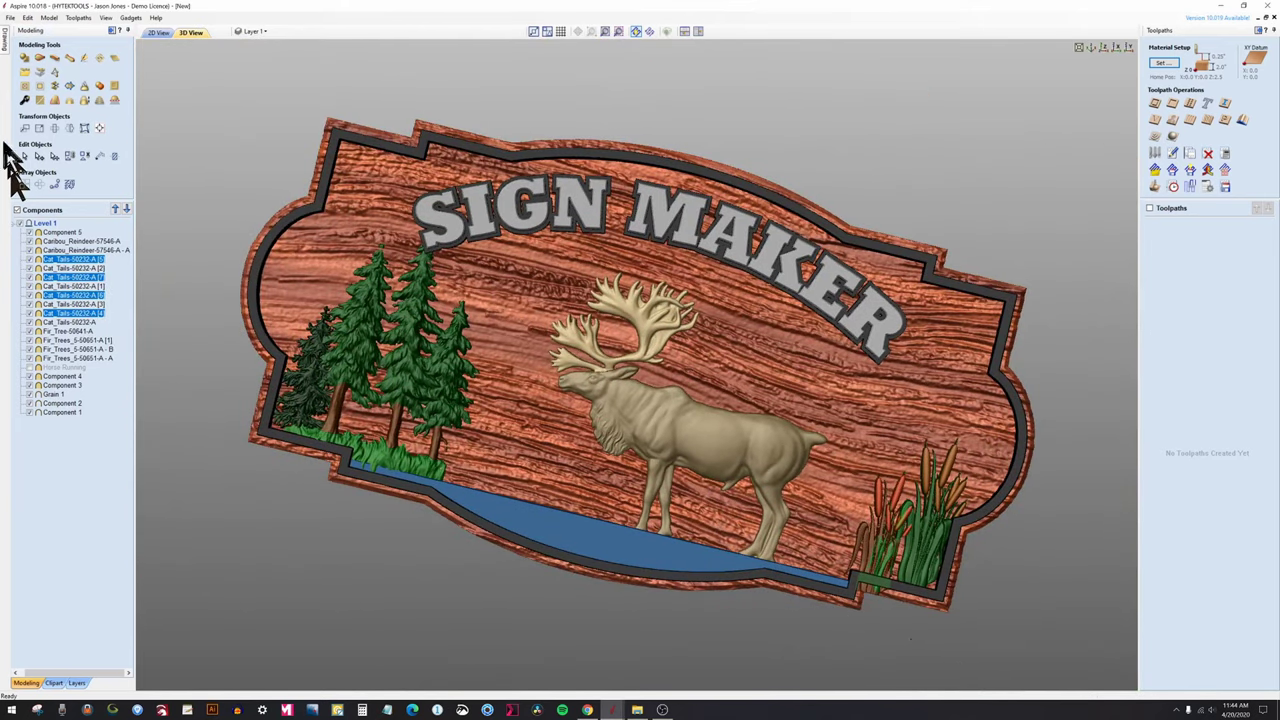
click(157, 33)
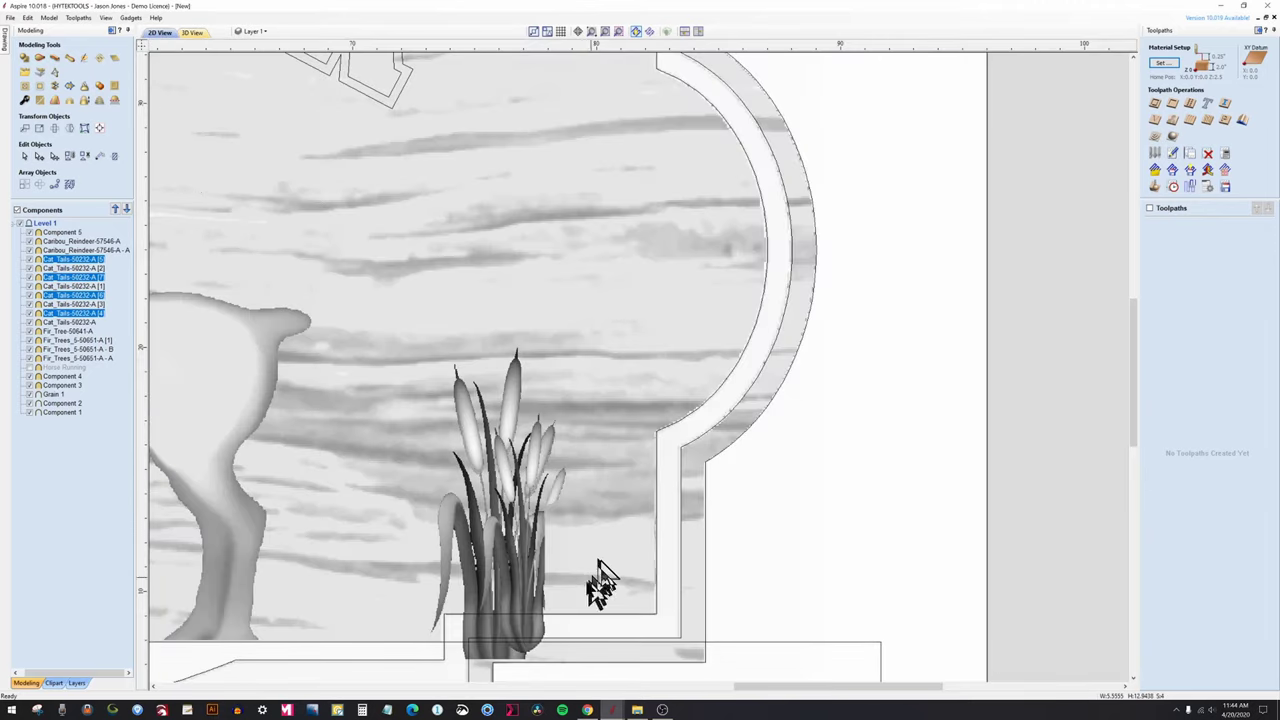
scroll(575, 500, up, 4)
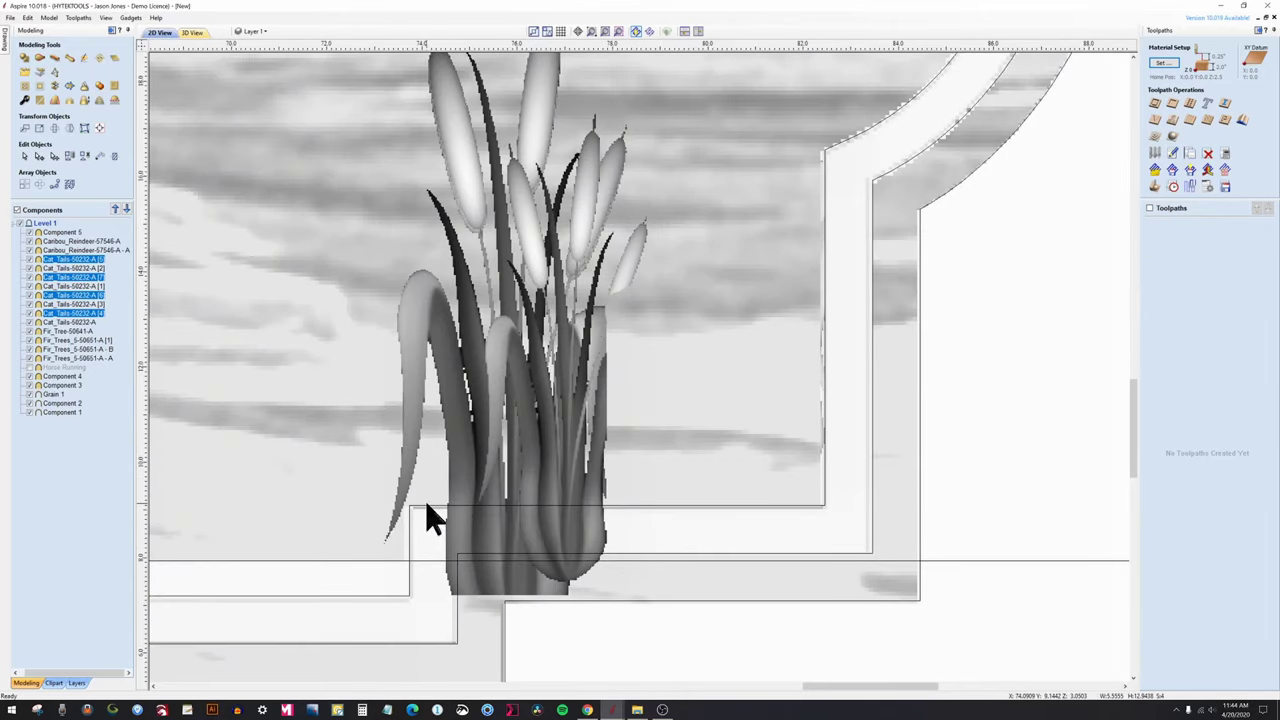
shift+click(430, 518)
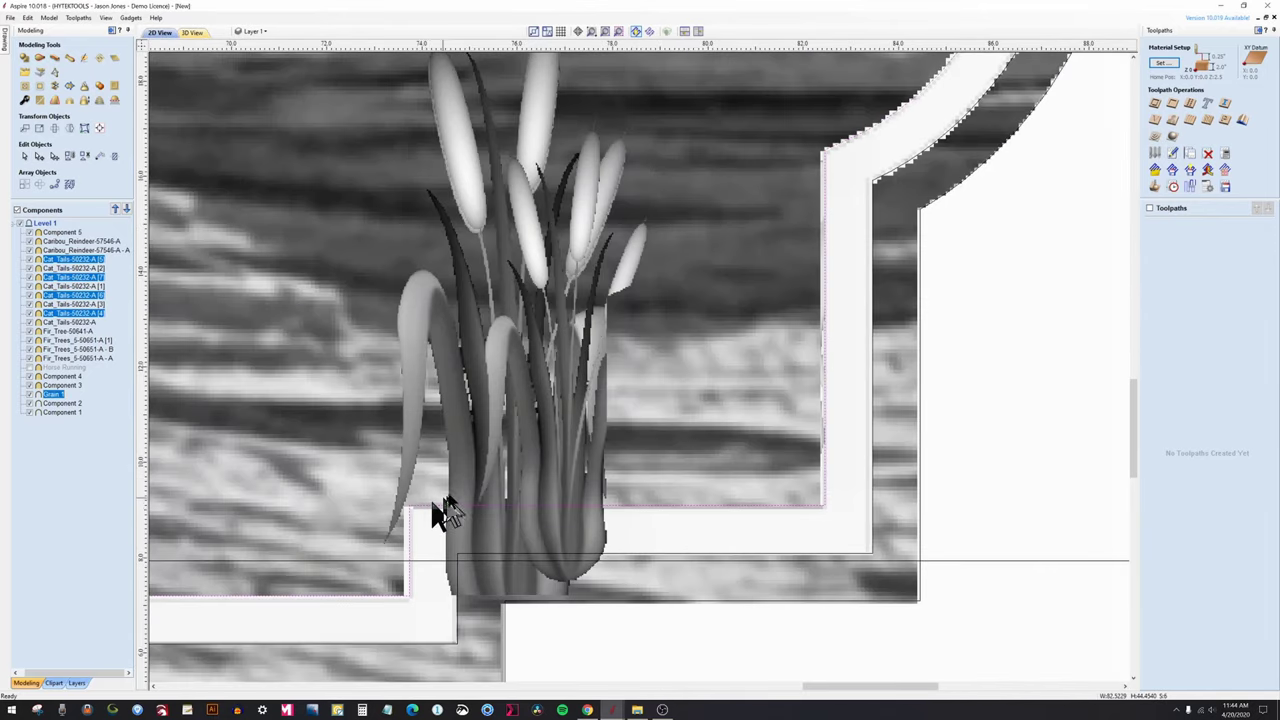
scroll(426, 512, down, 1)
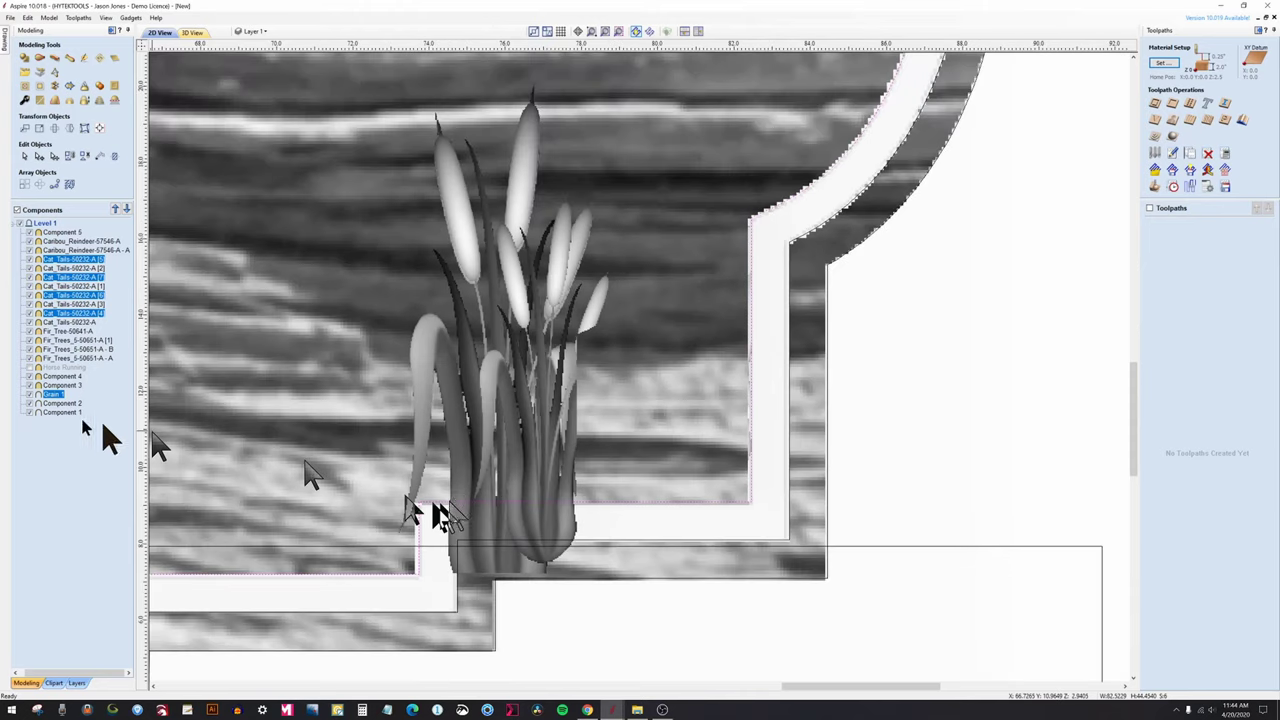
shift+click(50, 394)
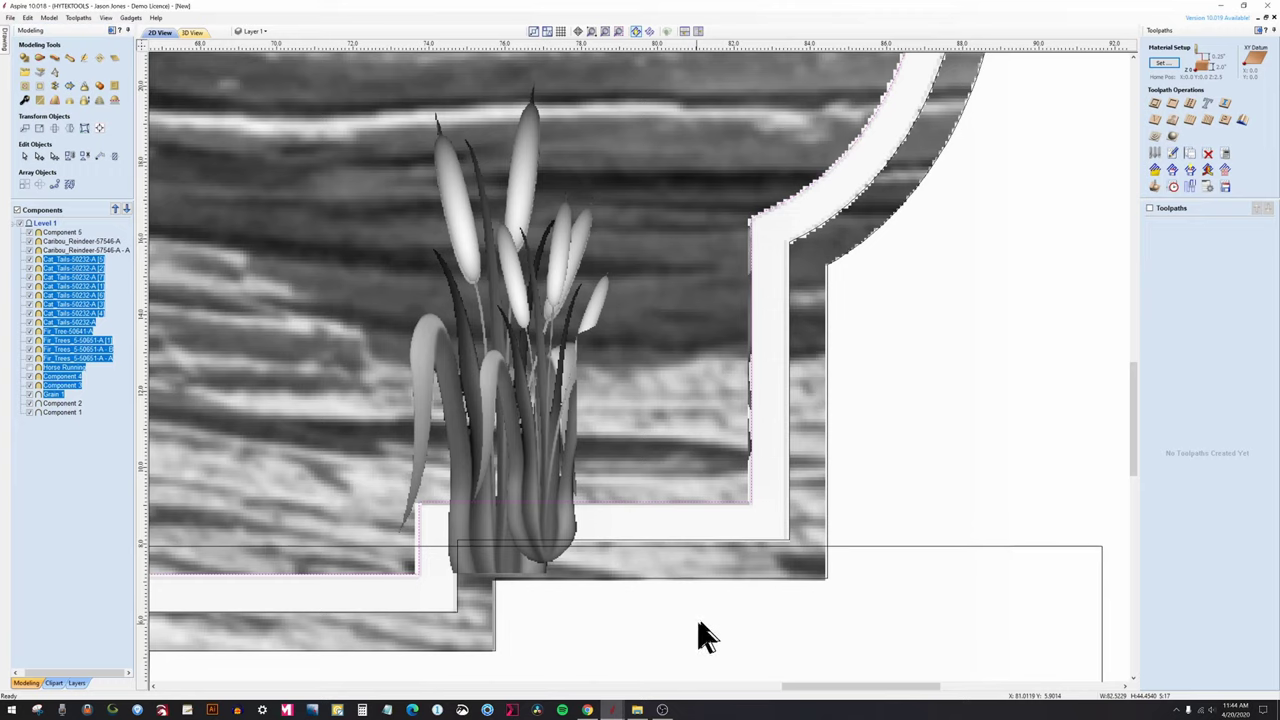
click(636, 635)
Try to trim all four small cat tails together against the inner border vector.
scroll(636, 635, down, 3)
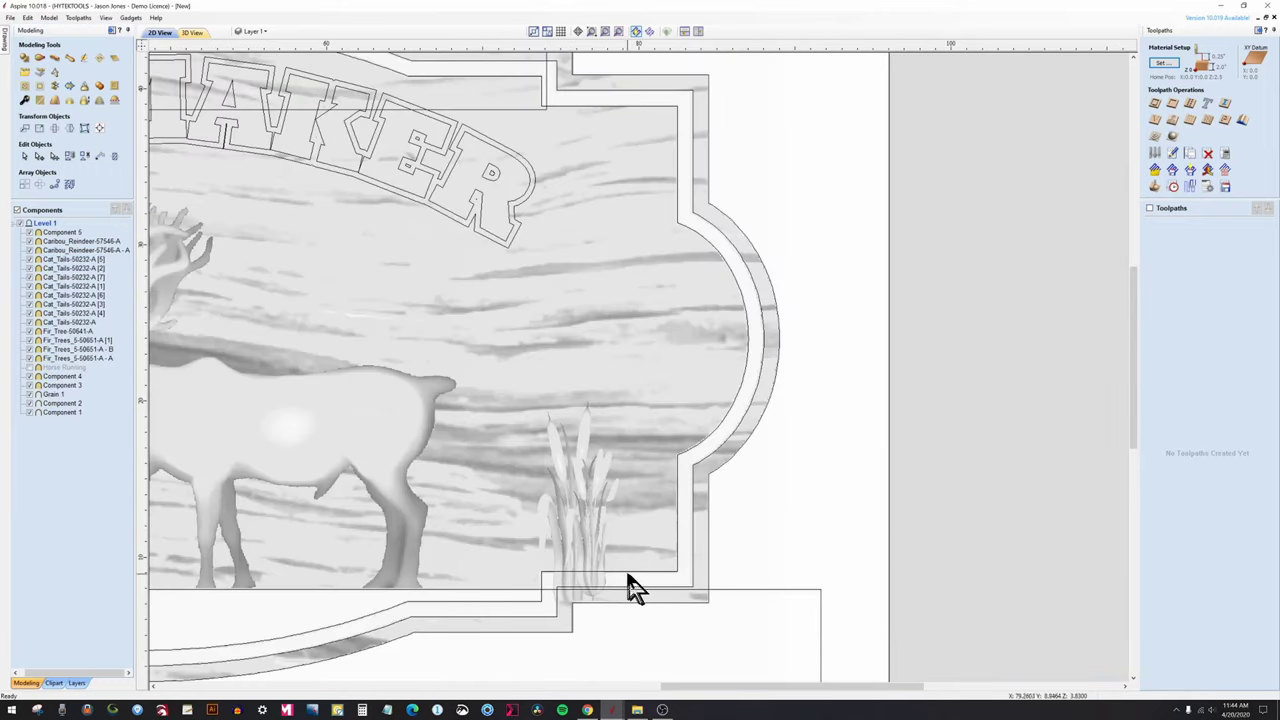
scroll(625, 576, down, 2)
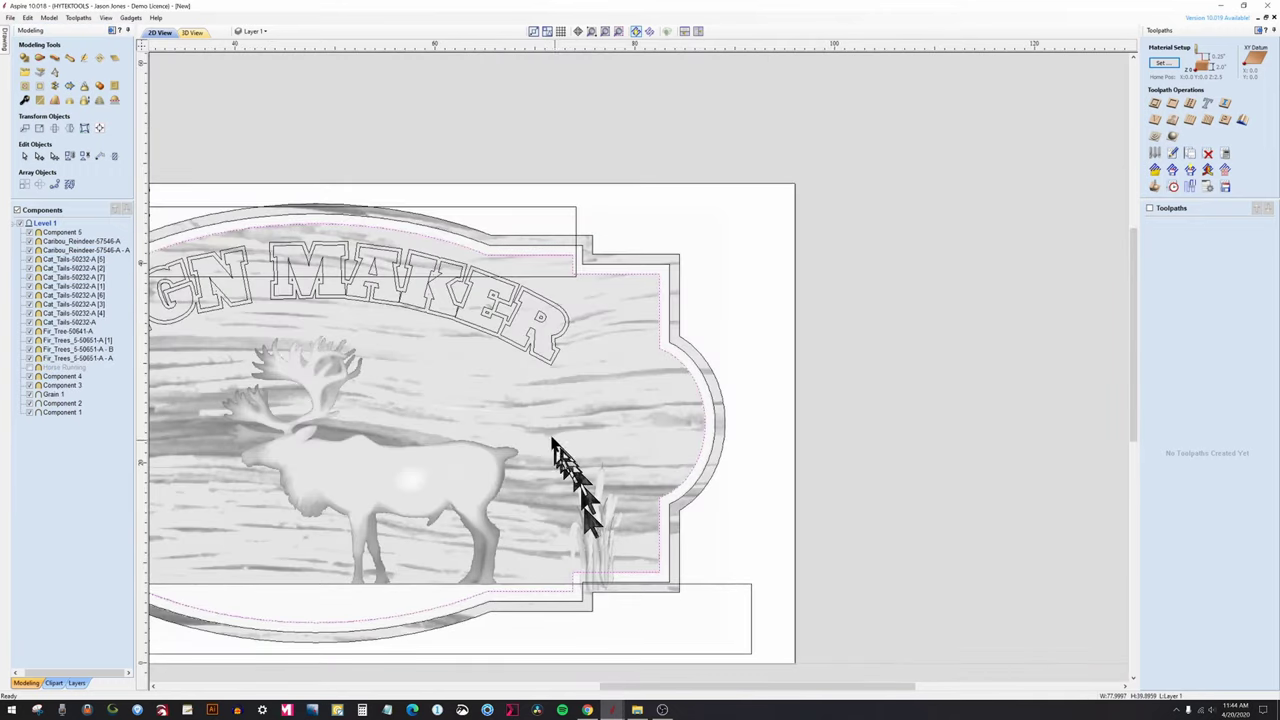
mouse_move(538, 440)
mouse_down()
mouse_move(609, 517)
mouse_move(628, 642)
mouse_move(615, 633)
mouse_up()
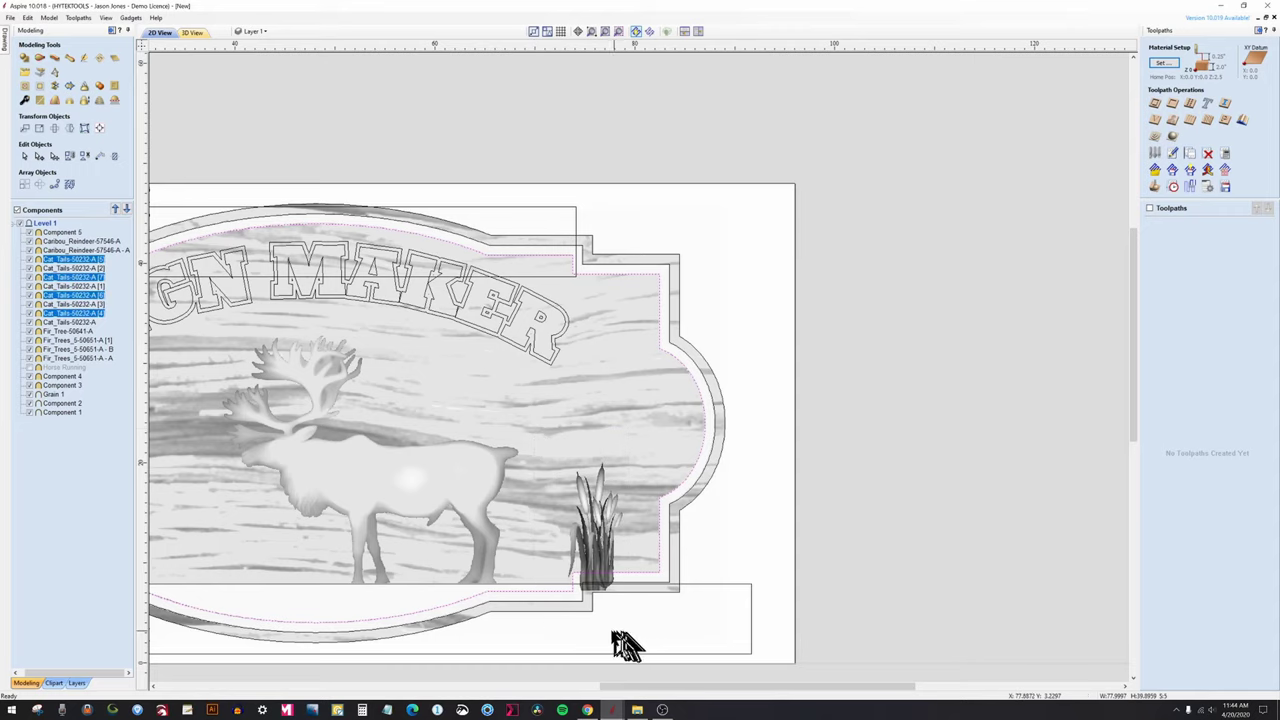
click(192, 33)
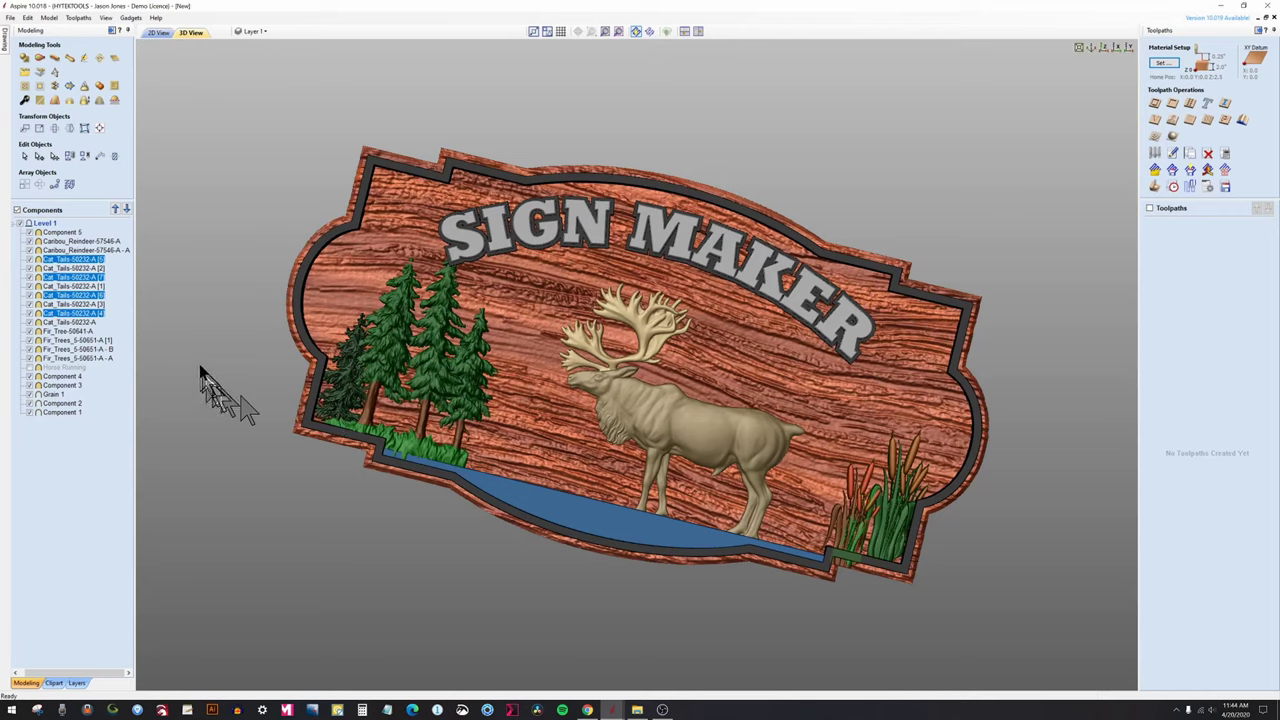
click(40, 87)
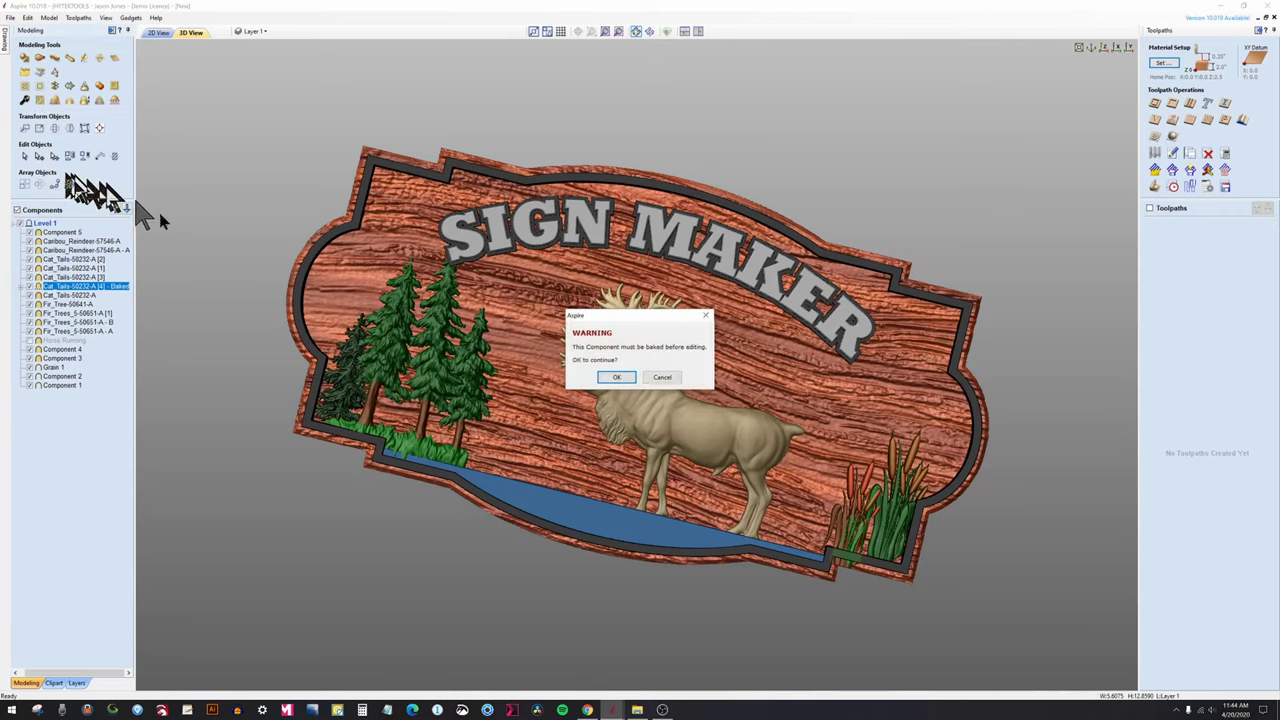
click(660, 378)
Clear the part of Cat_Tails-50232-A [7] that lies outside the inner border vector.
click(160, 34)
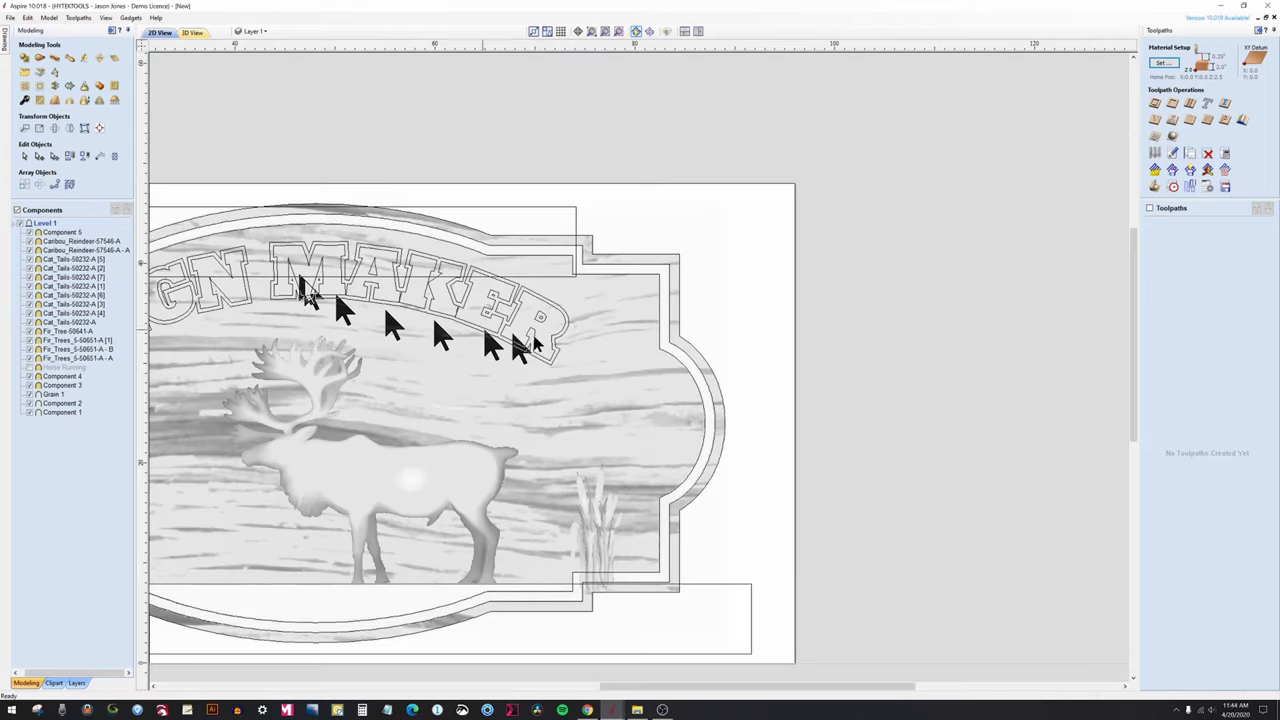
scroll(586, 491, down, 2)
scroll(600, 491, up, 4)
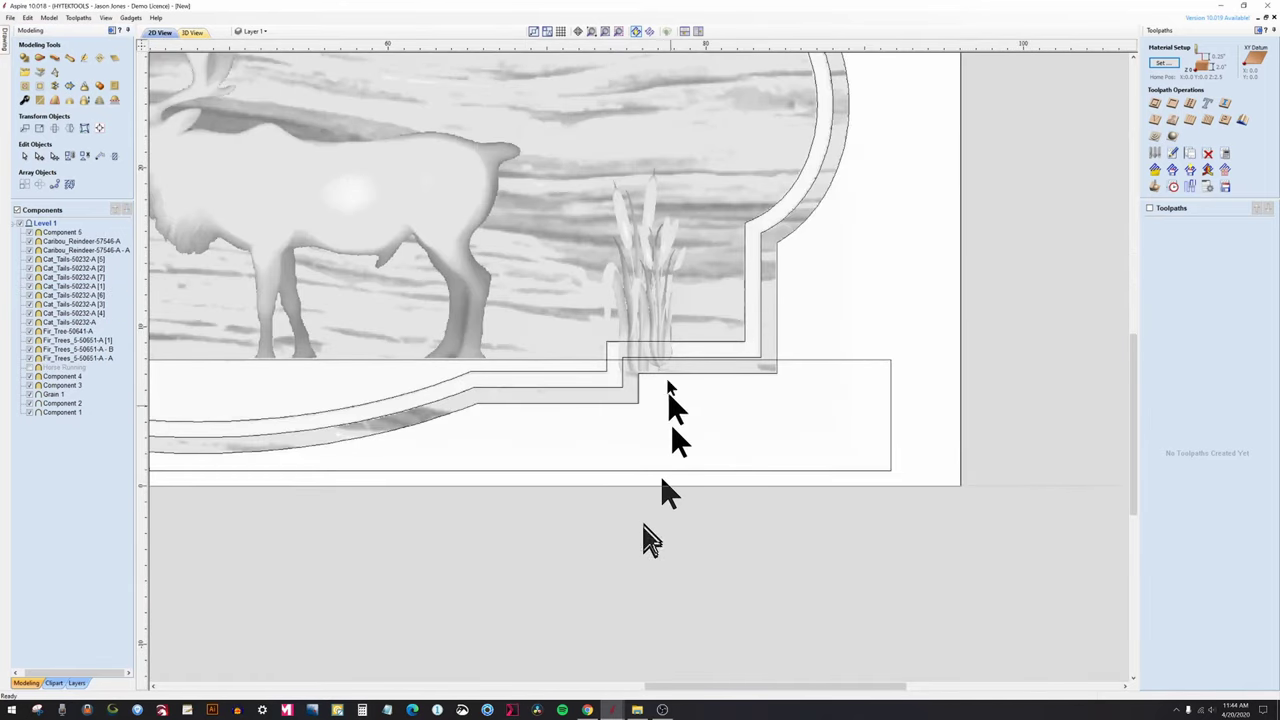
click(634, 235)
click(640, 295)
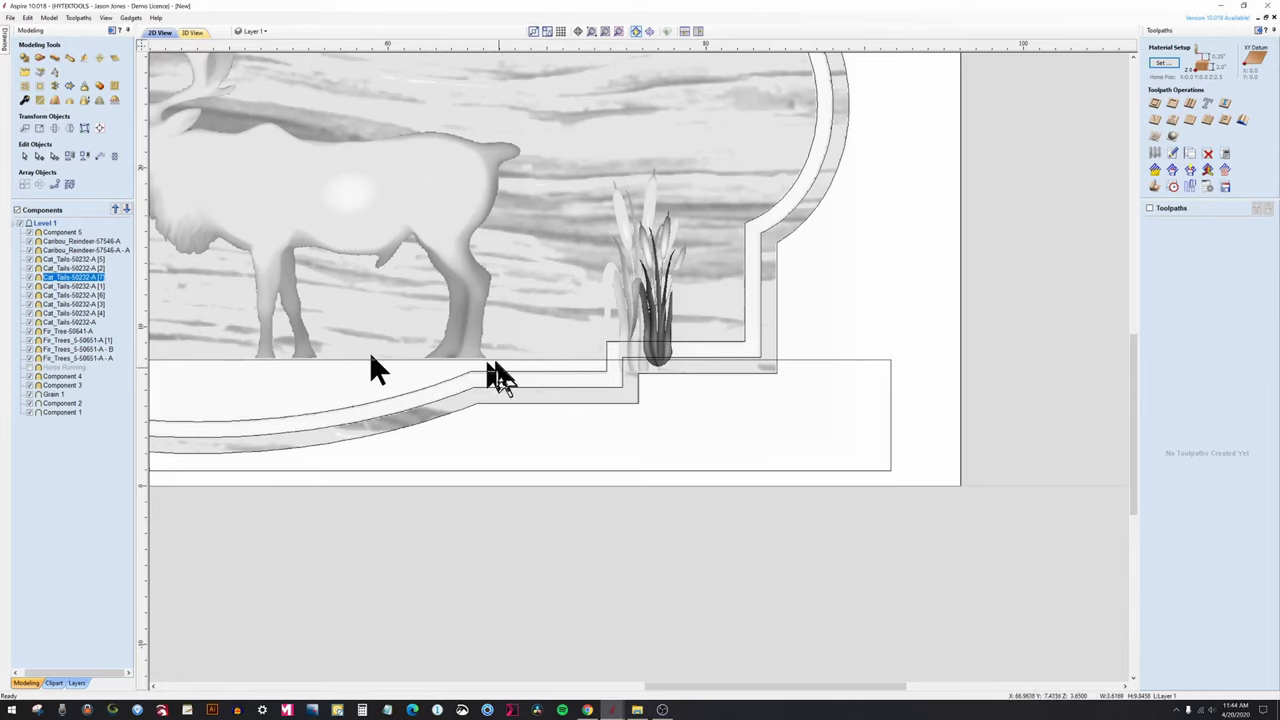
click(607, 356)
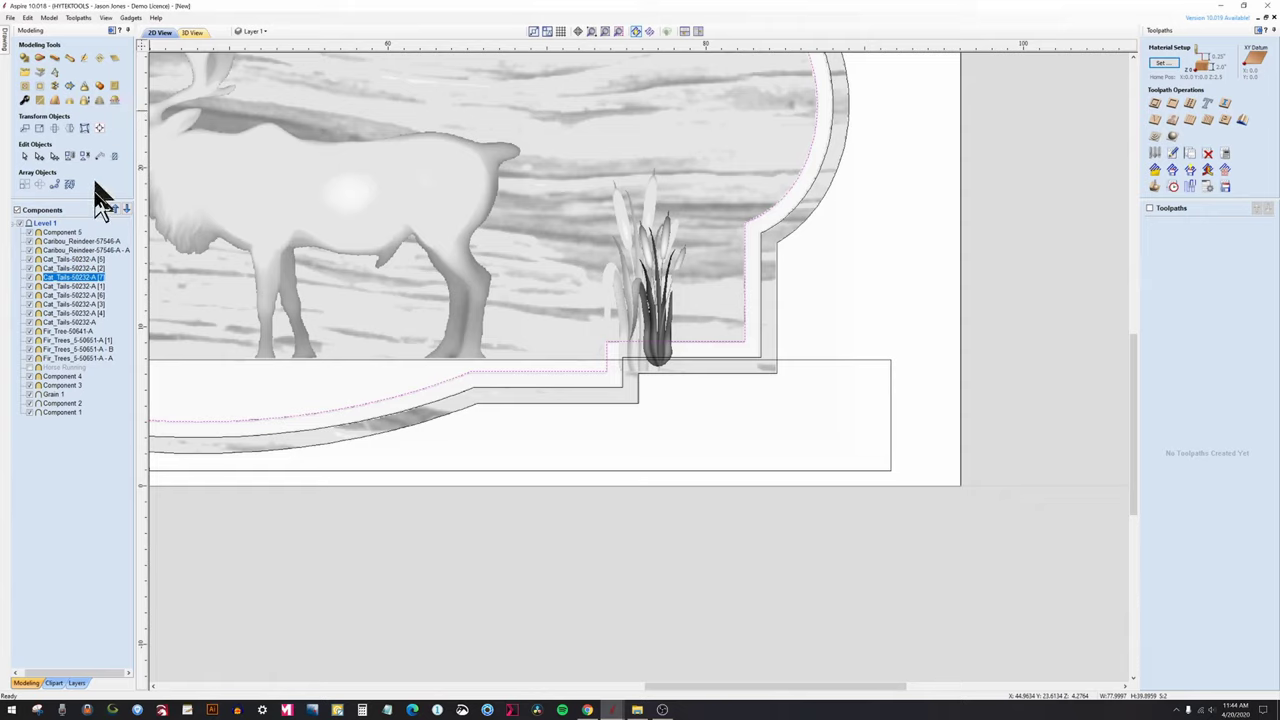
click(34, 88)
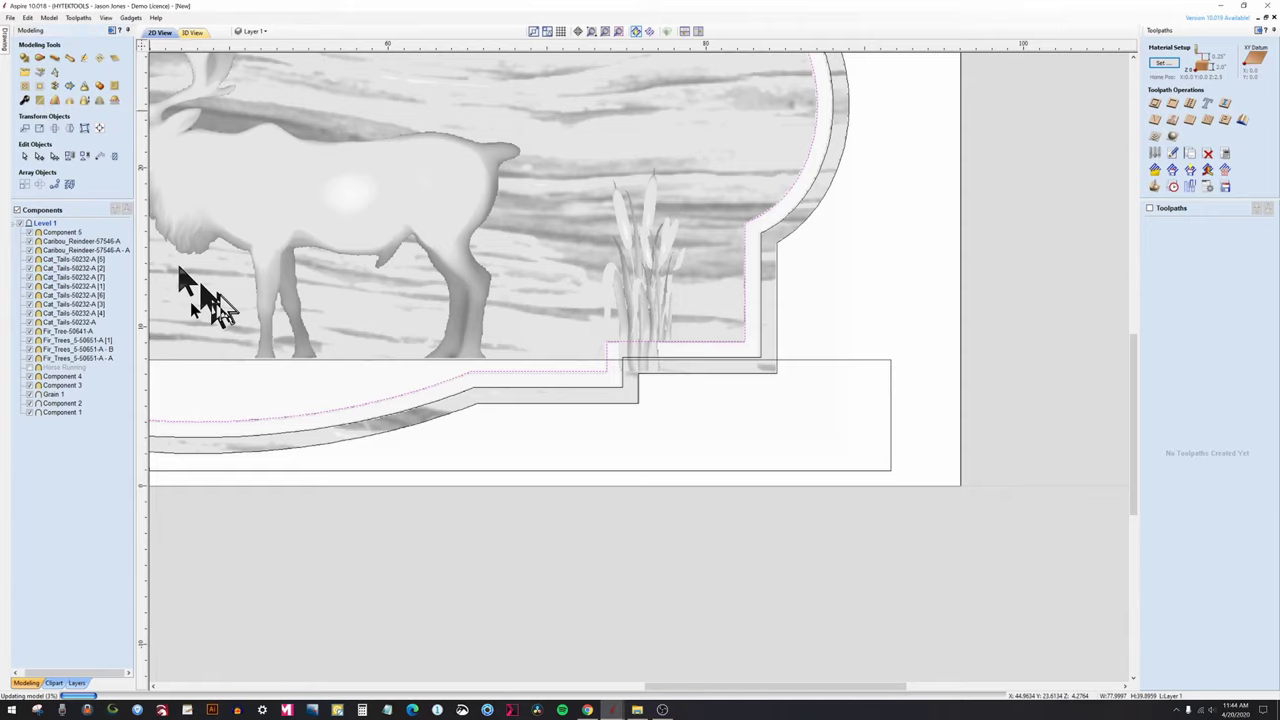
Clear the part of Cat_Tails-50232-A [4] that lies outside the inner border vector.
click(645, 370)
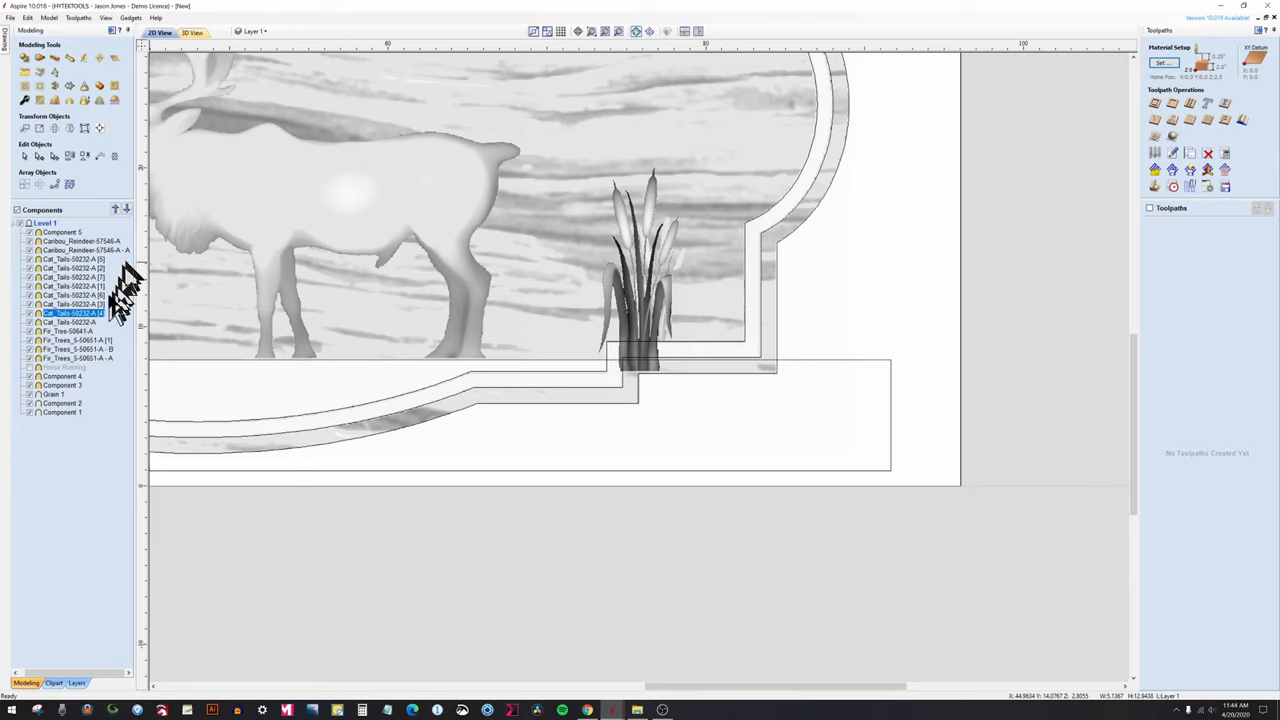
shift+click(606, 371)
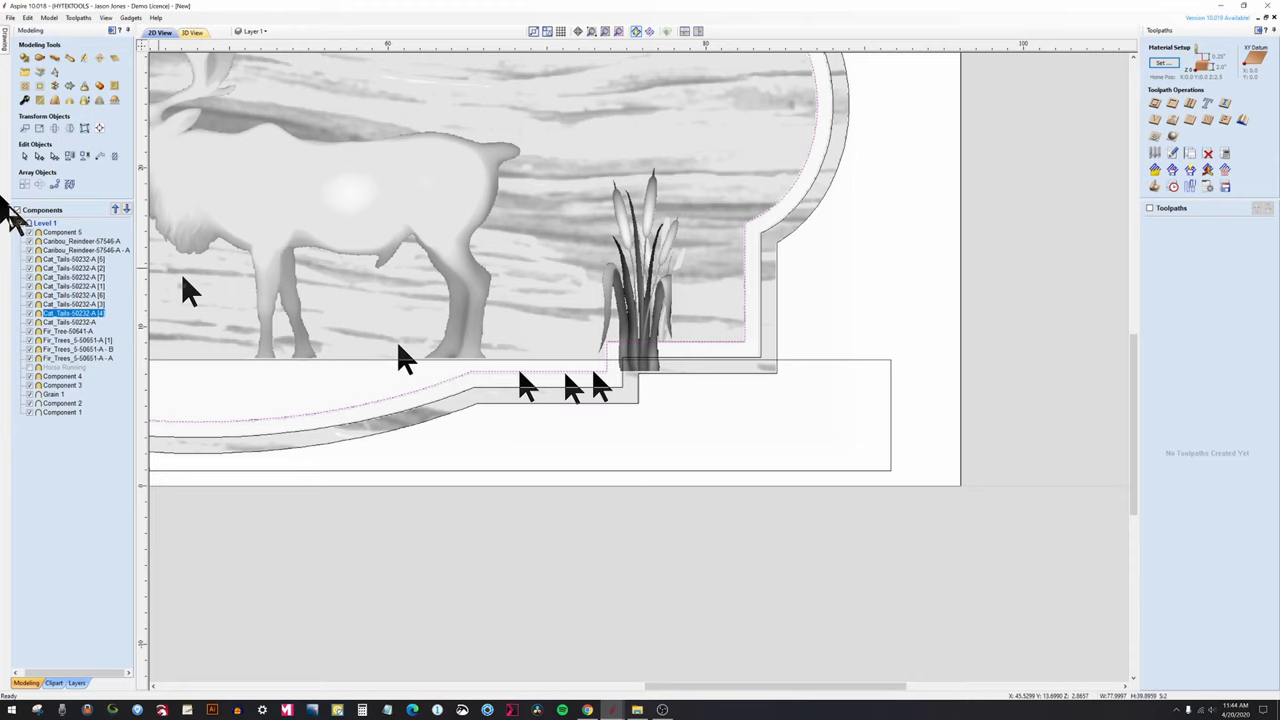
click(38, 88)
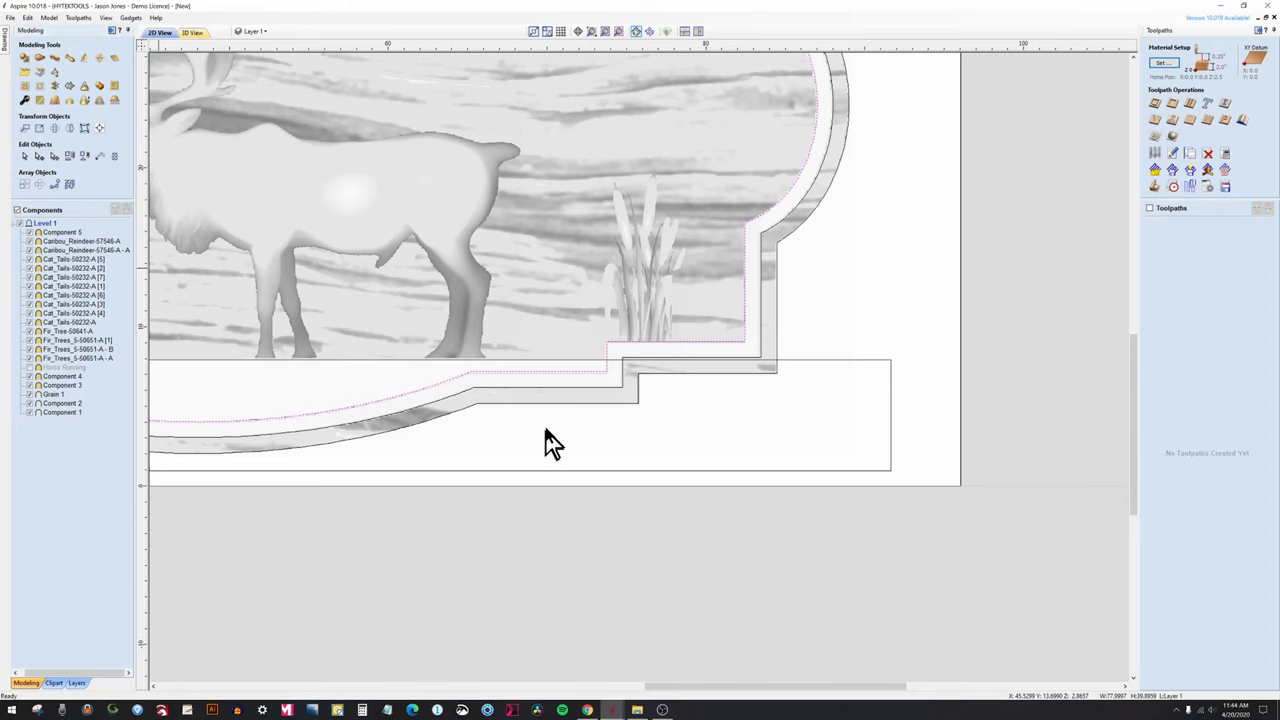
Set the base height of the trimmed Cat_Tails-50232-A [4] component to 3.2 inches.
click(200, 36)
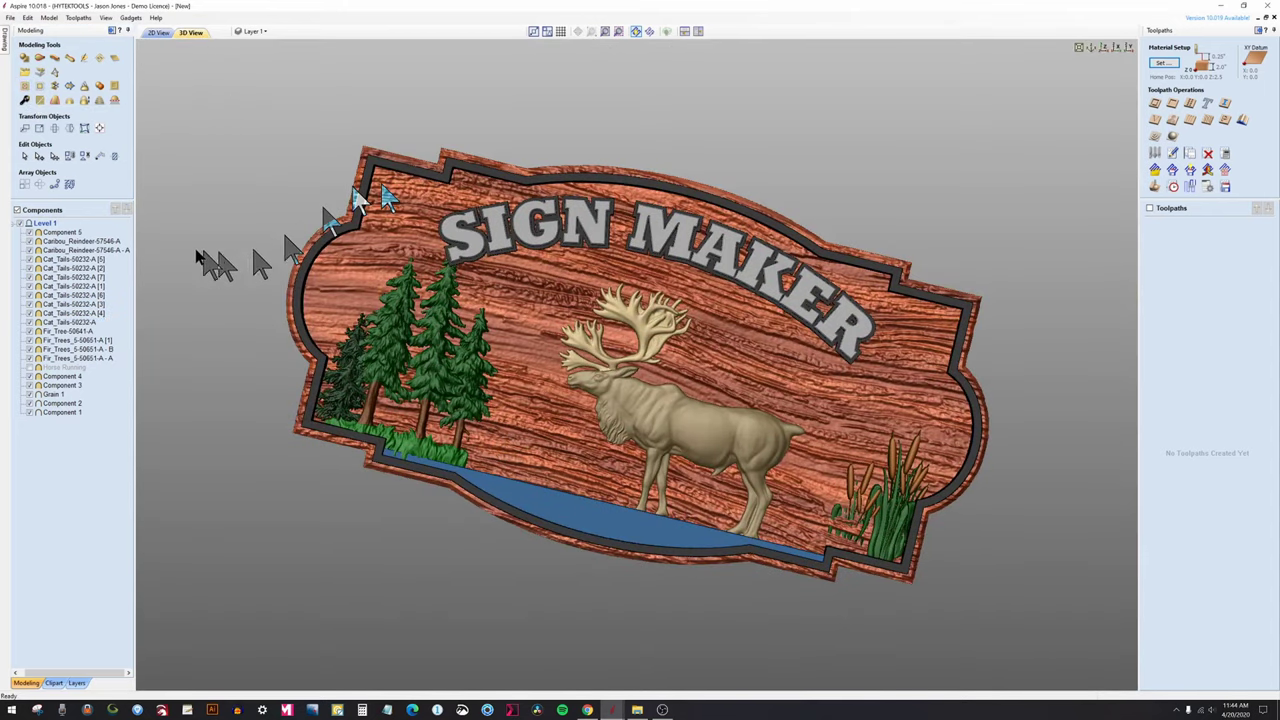
click(70, 259)
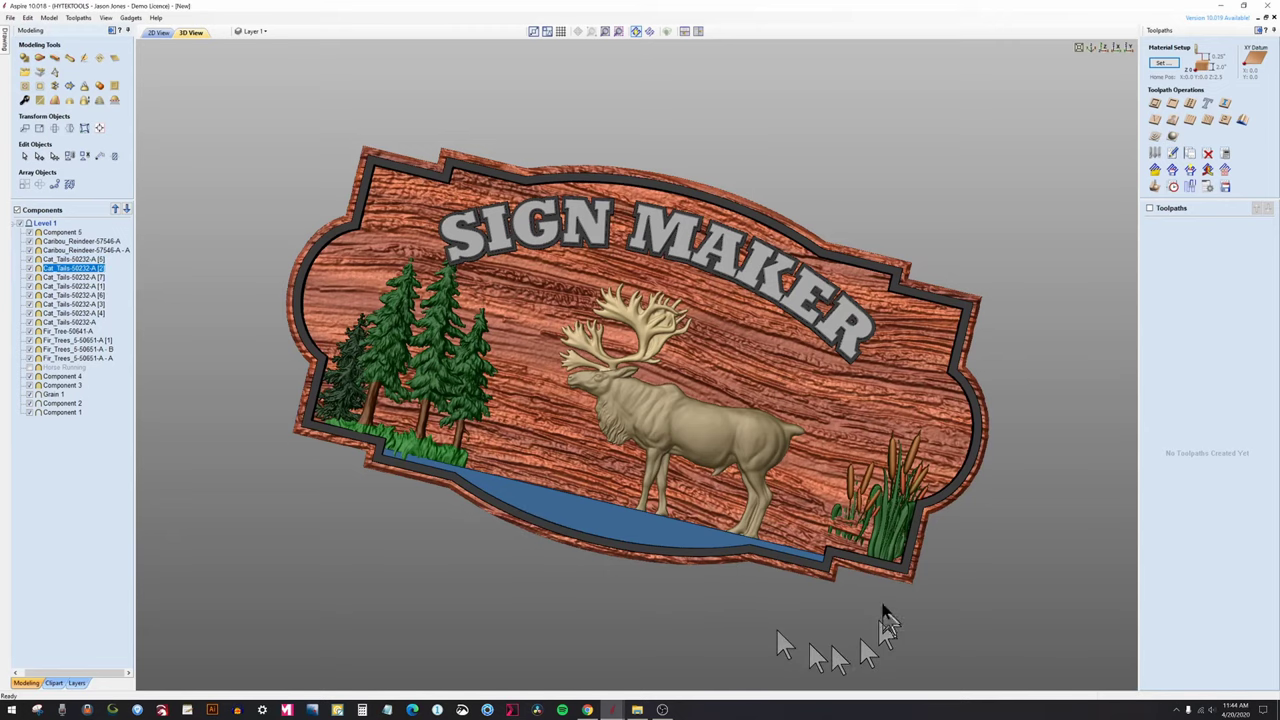
middle_drag(971, 614, 760, 460)
scroll(700, 470, up, 4)
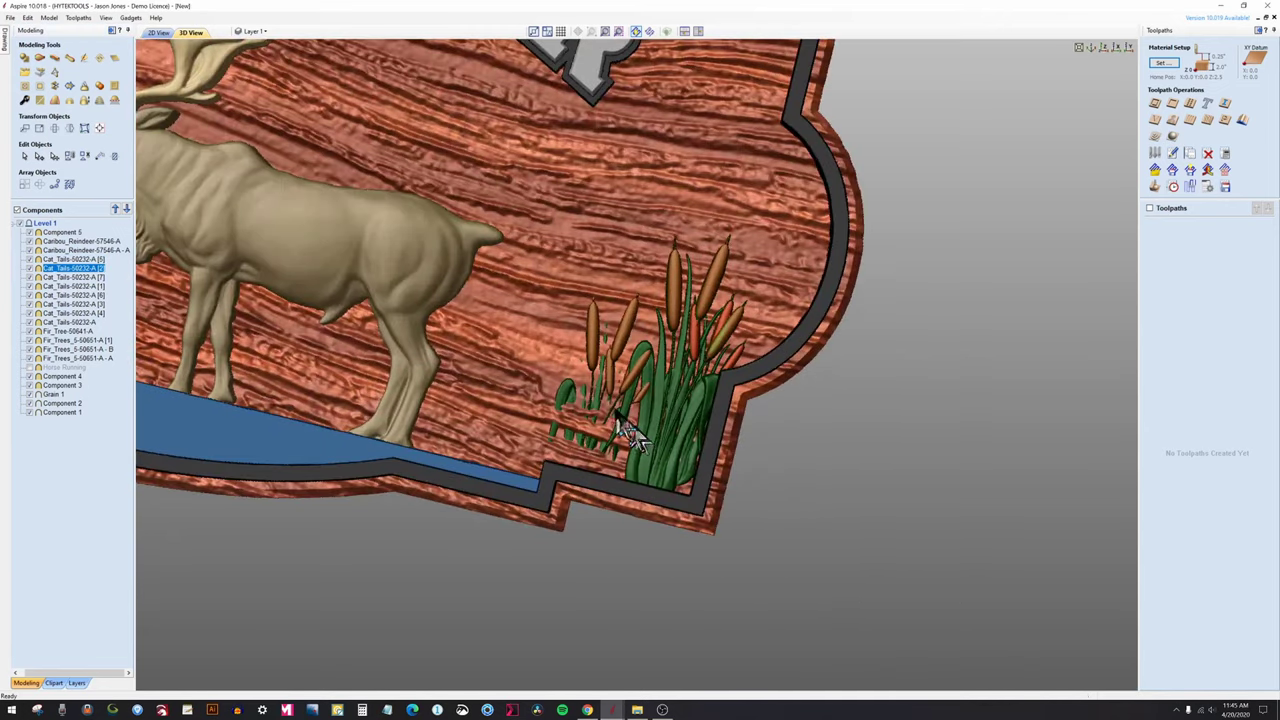
click(566, 407)
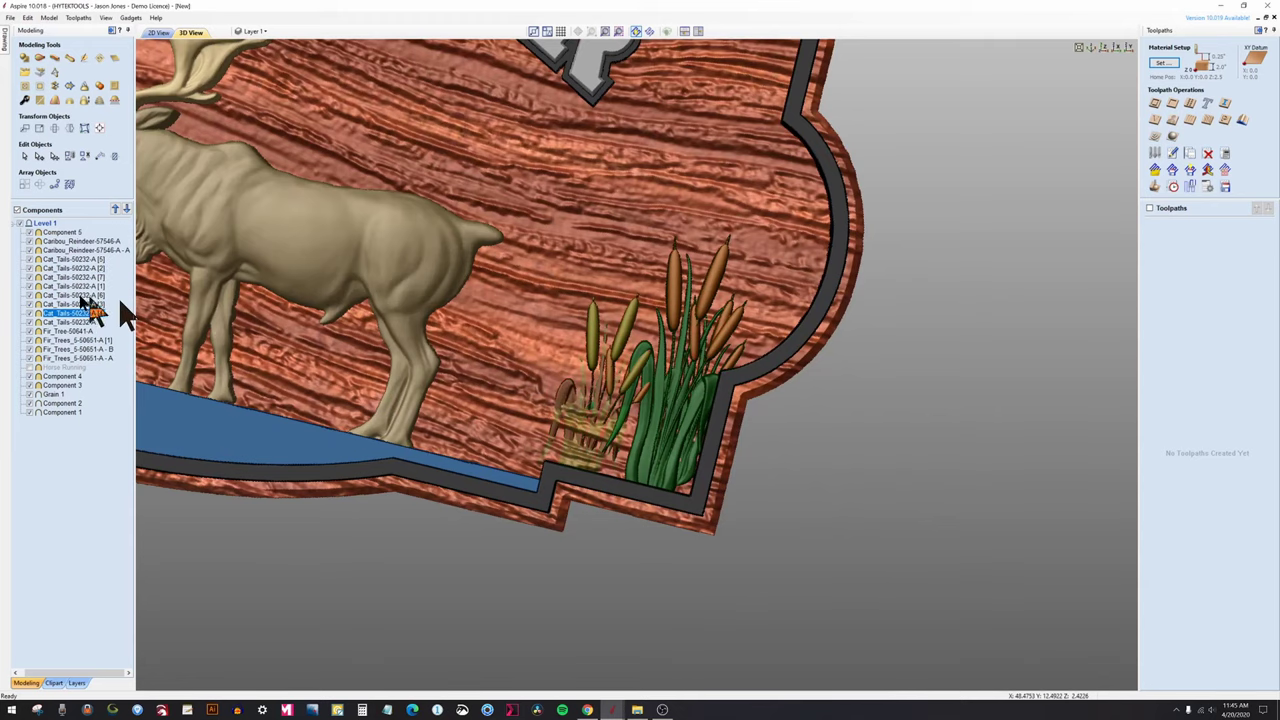
double_click(57, 318)
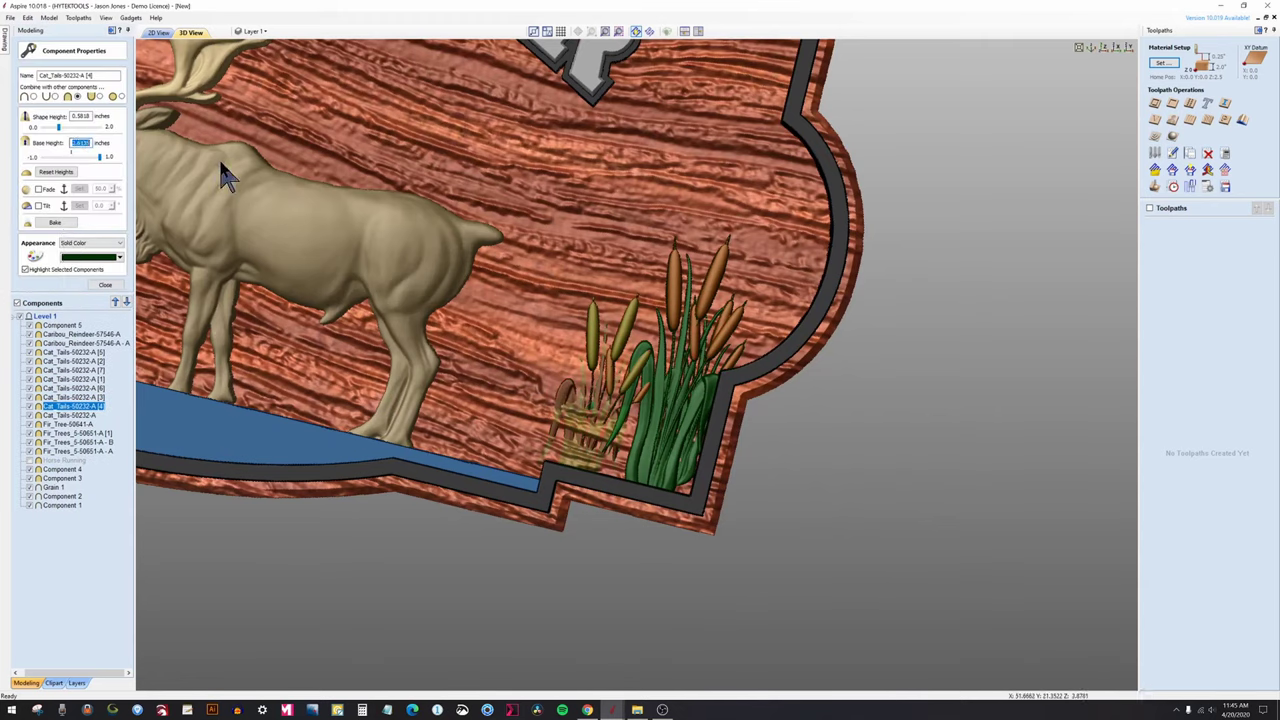
key(Return)
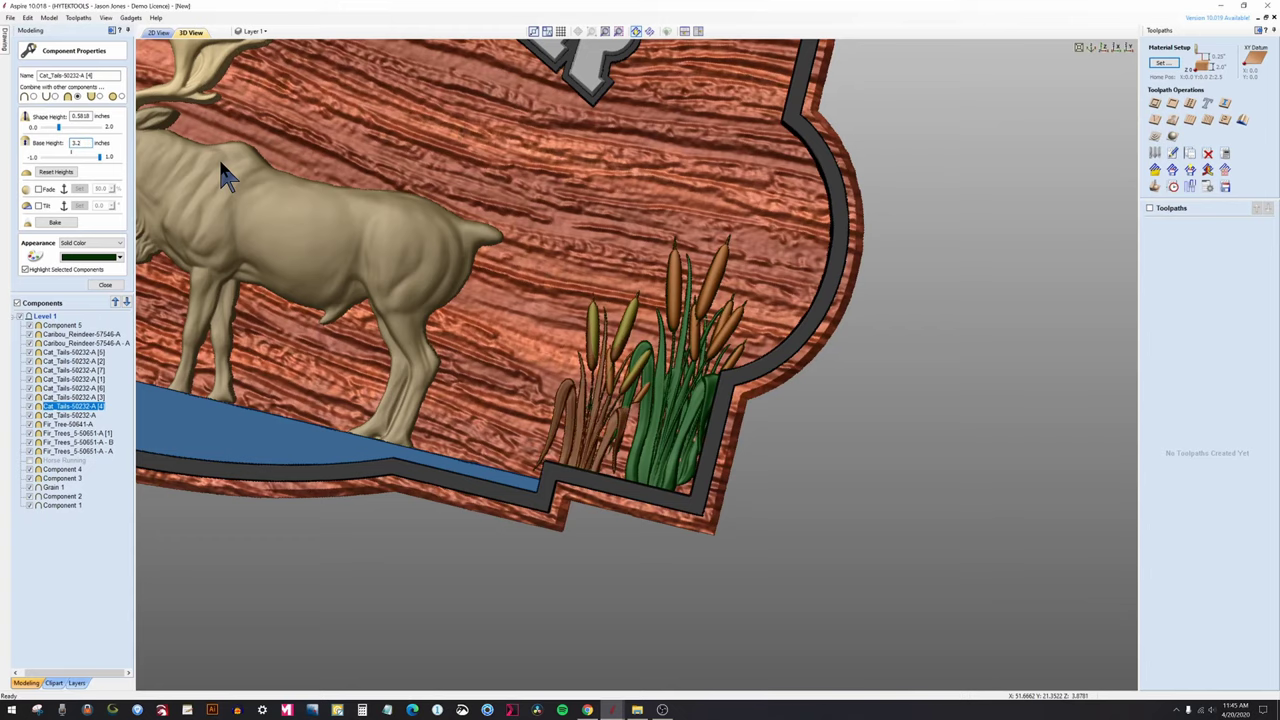
Set the base height of the Cat_Tails-50232-A [6] component to 3.25 inches.
click(571, 634)
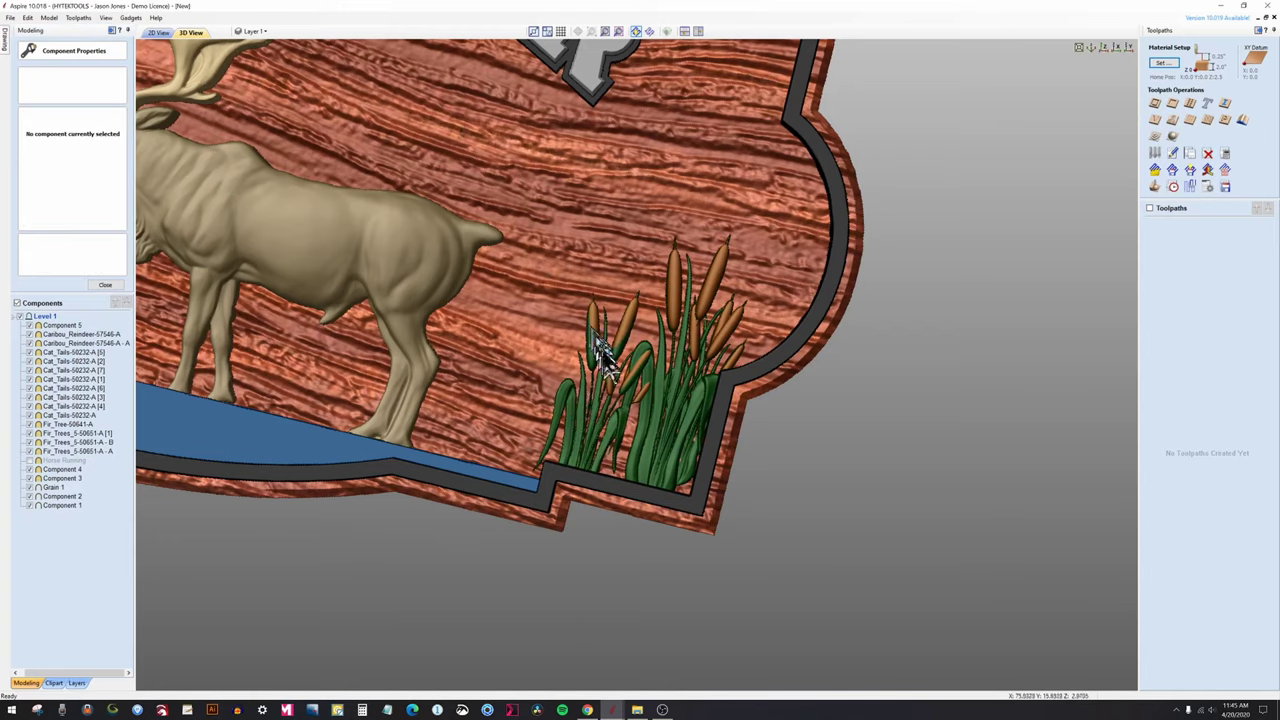
scroll(590, 432, up, 4)
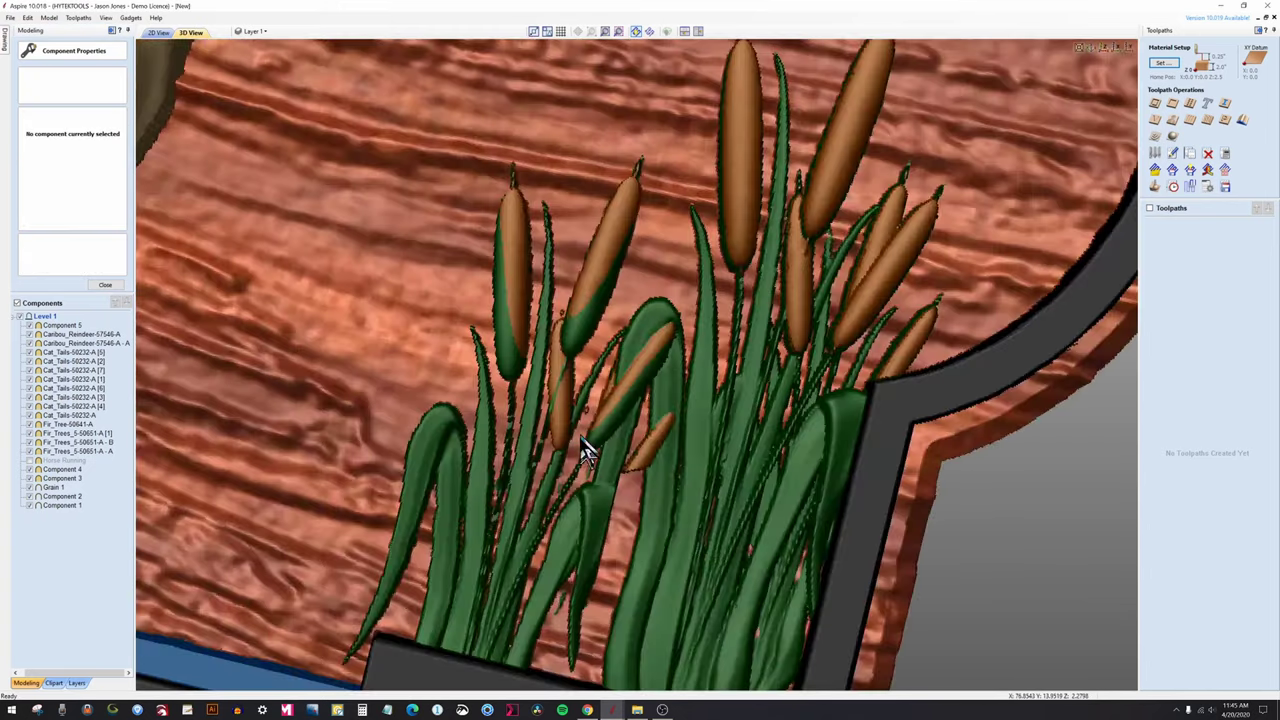
click(530, 318)
double_click(77, 142)
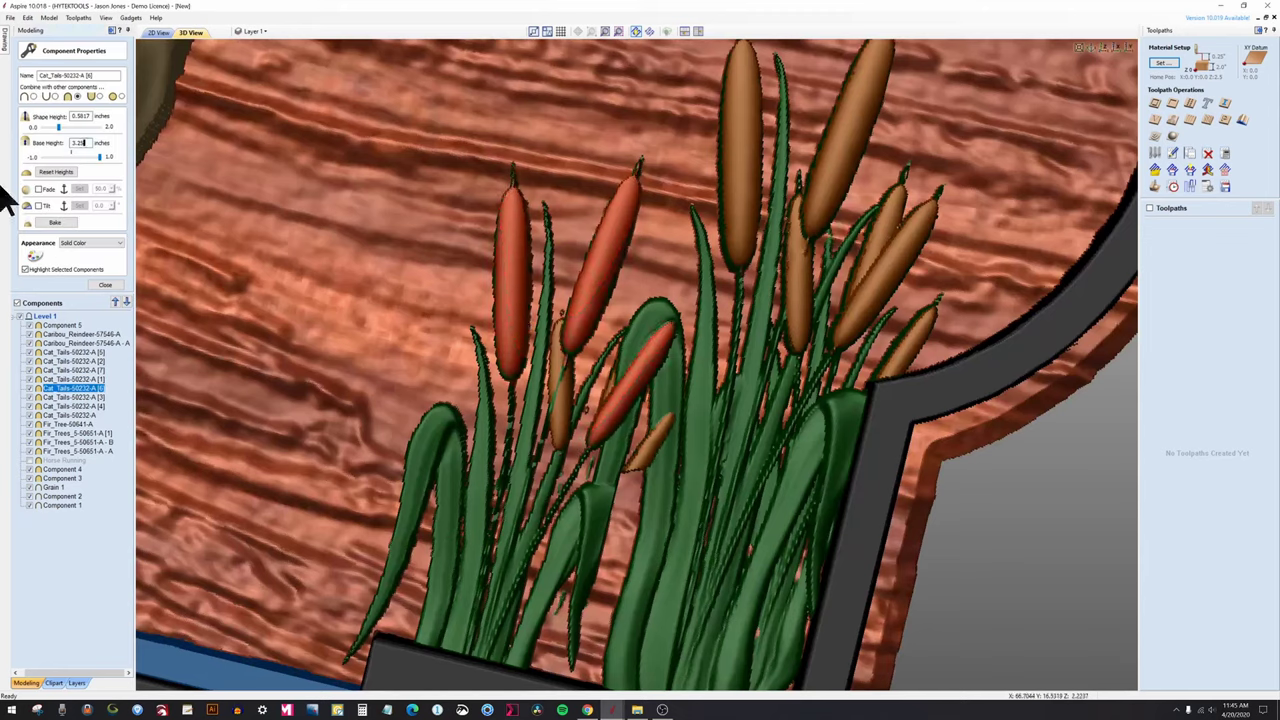
click(1014, 537)
drag(1014, 537, 858, 505)
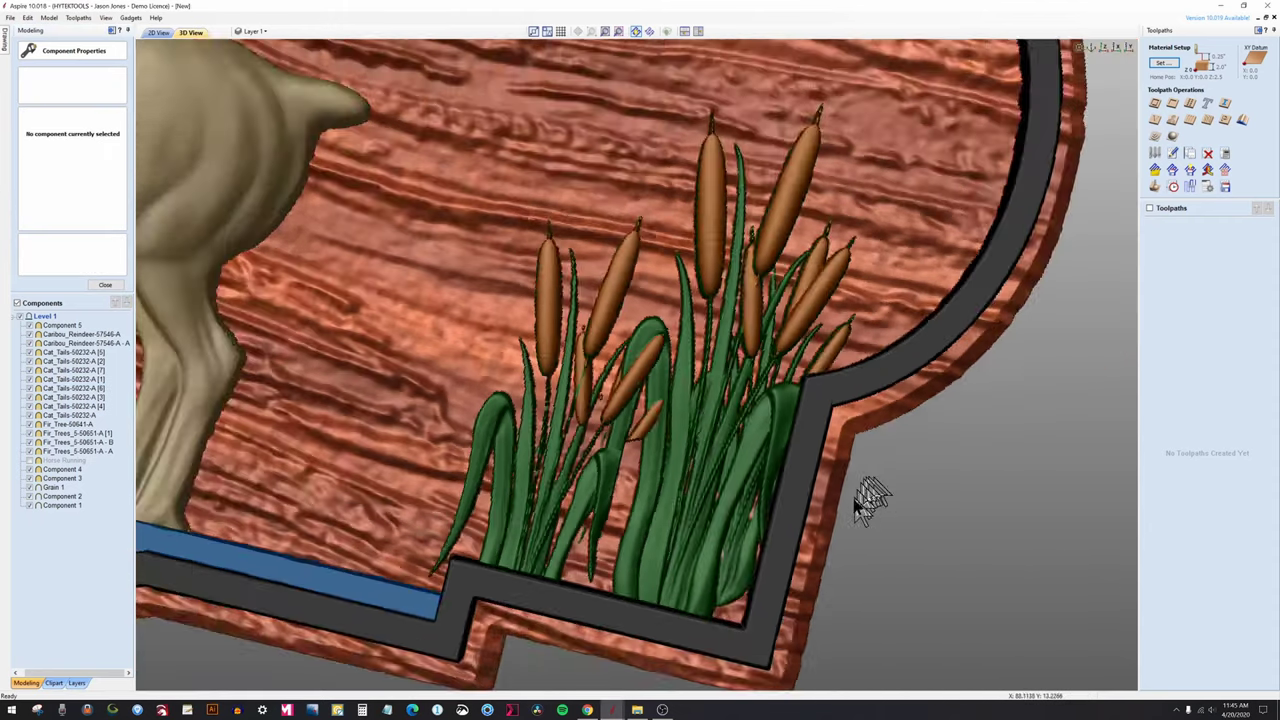
Examine the whole sign in 3D, the water area's component properties, and the lower border vectors in 2D.
scroll(858, 505, down, 5)
drag(766, 551, 683, 466)
scroll(690, 480, up, 2)
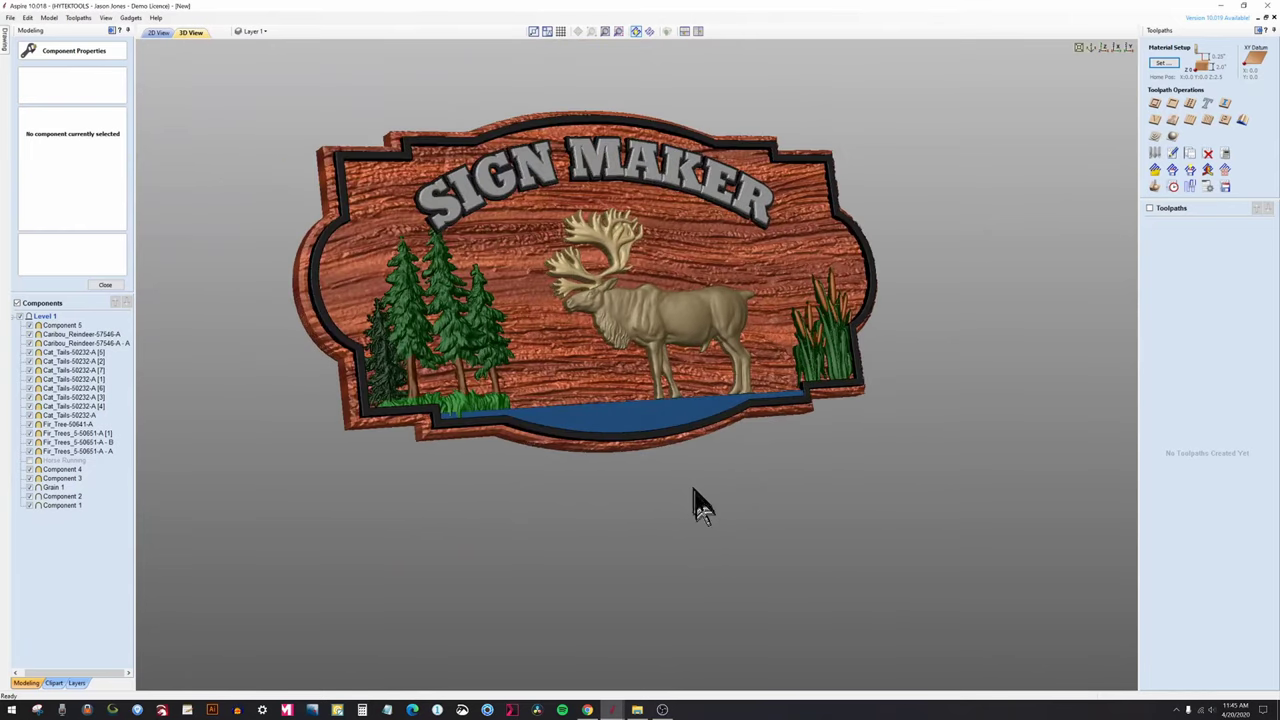
click(655, 443)
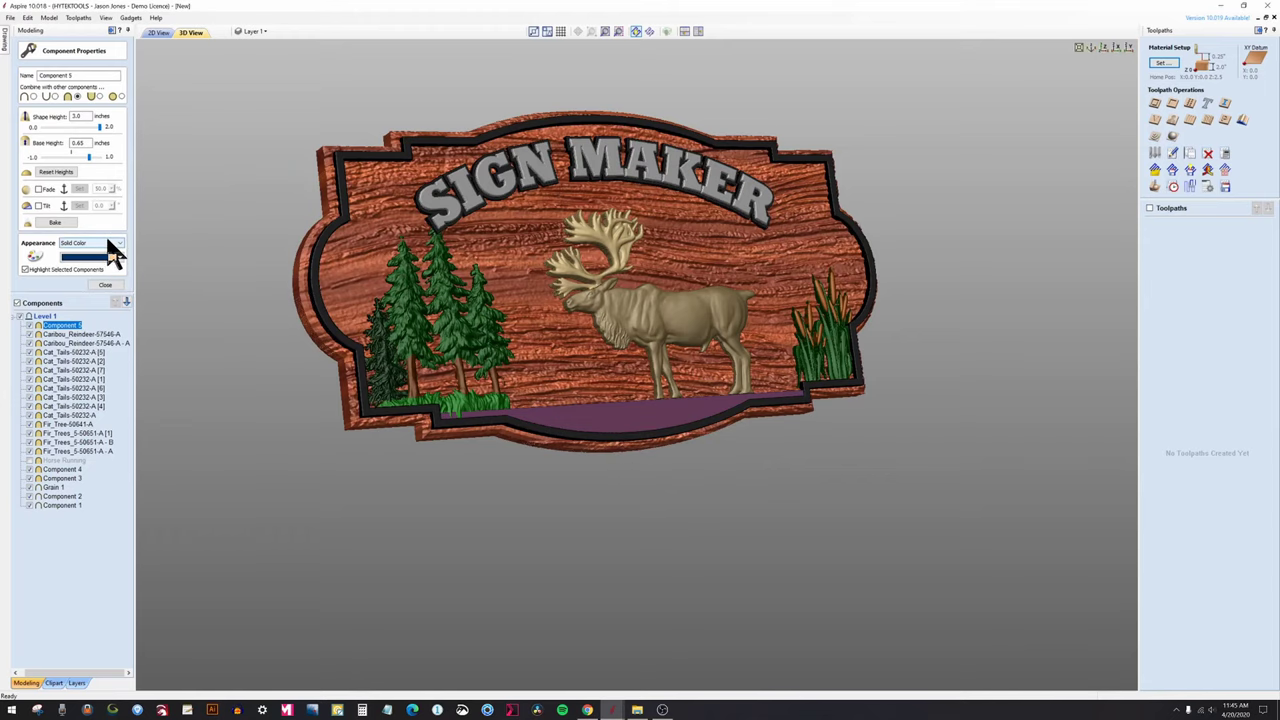
click(428, 549)
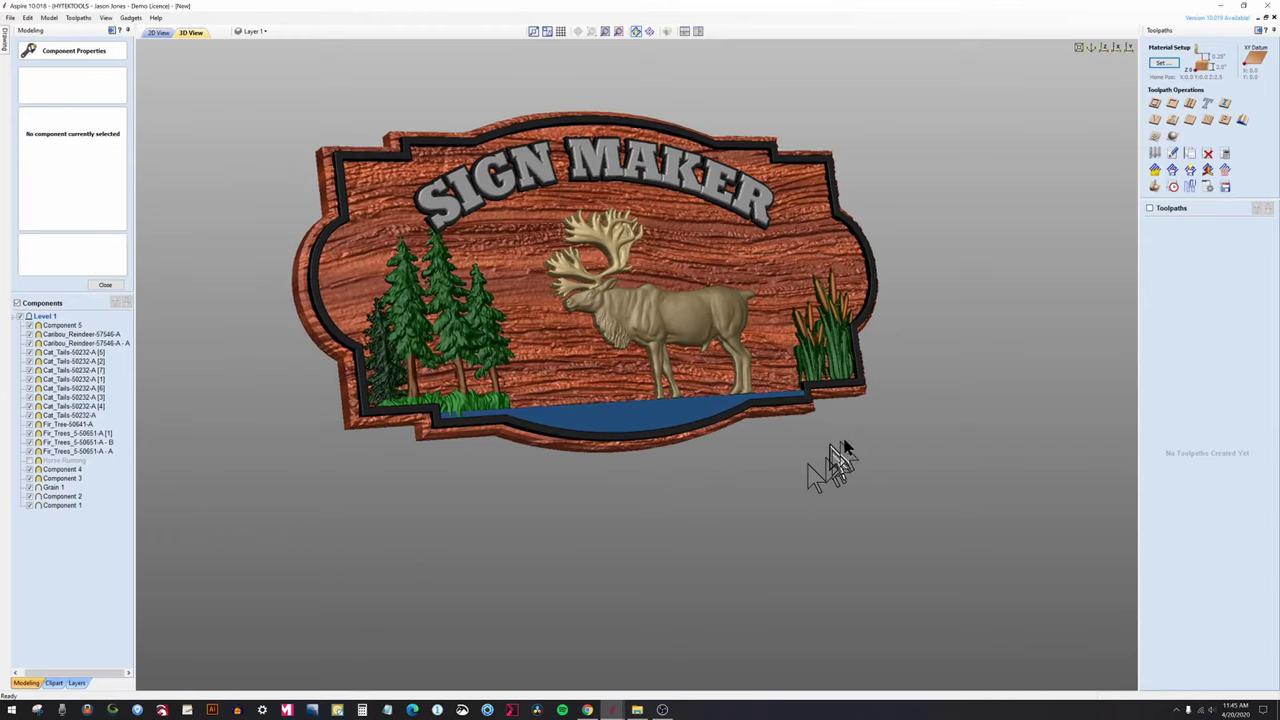
drag(829, 471, 568, 459)
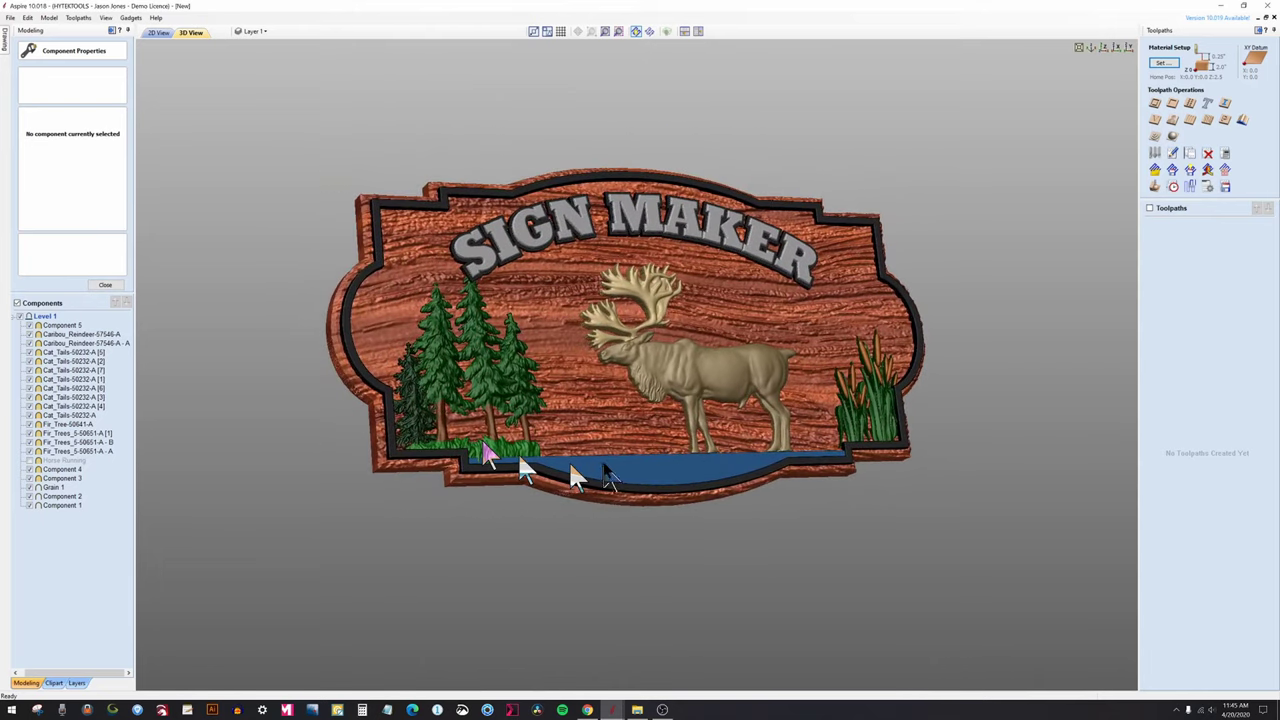
scroll(618, 482, up, 3)
drag(651, 491, 640, 491)
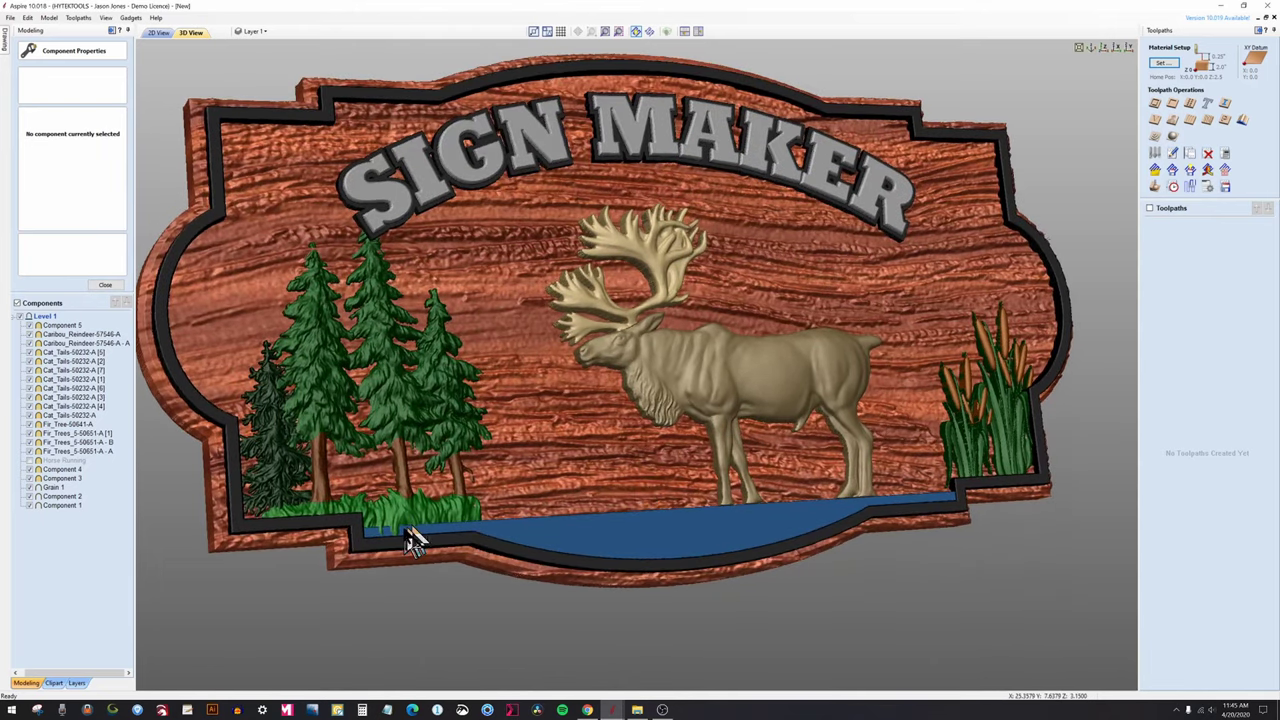
click(160, 33)
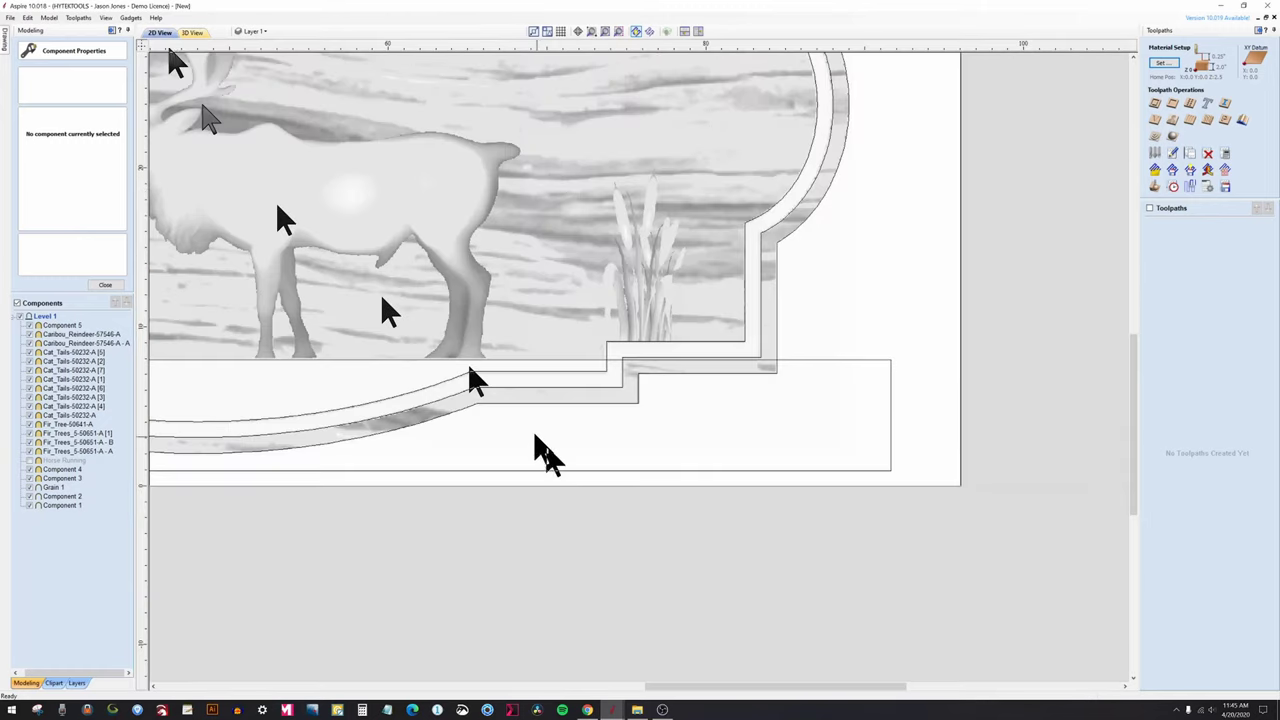
scroll(628, 505, down, 5)
scroll(310, 480, up, 6)
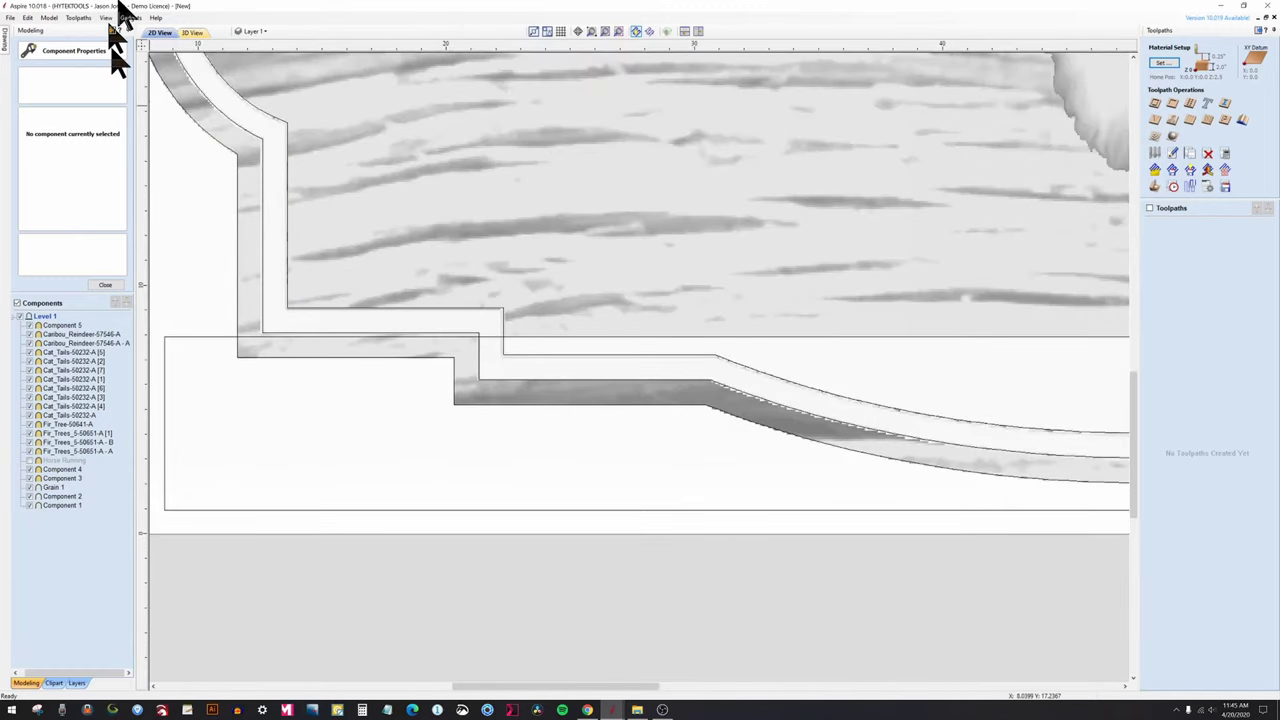
click(191, 33)
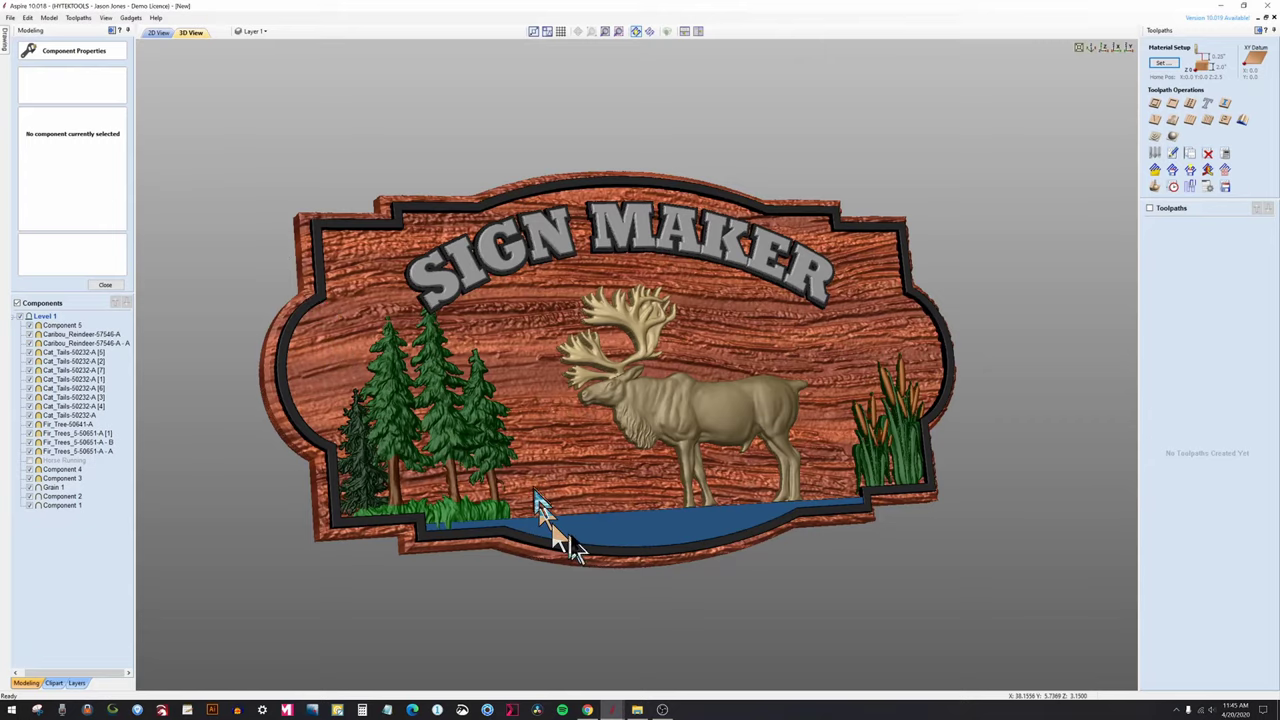
drag(558, 540, 766, 486)
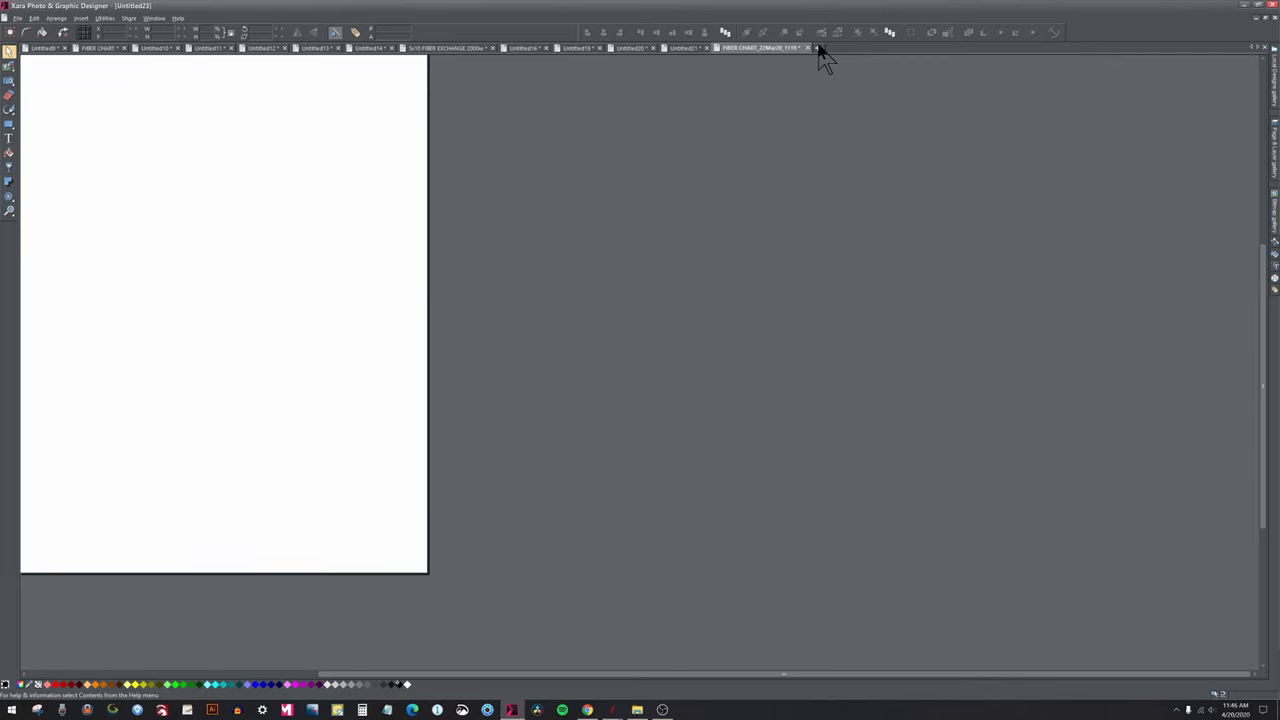
Switch to Xara Photo & Graphic Designer, create a new document, and draw a rectangle about 6.4 by 3.8 inches on the page.
click(818, 48)
click(9, 124)
drag(399, 274, 643, 421)
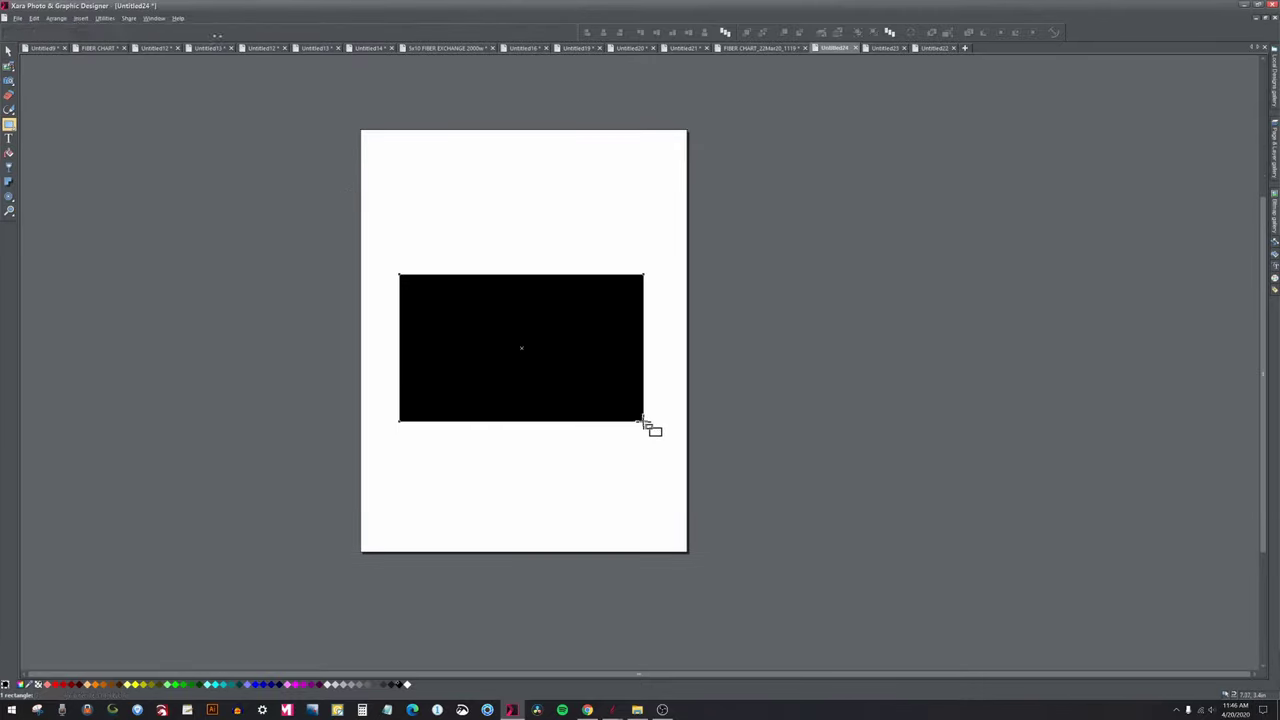
click(17, 18)
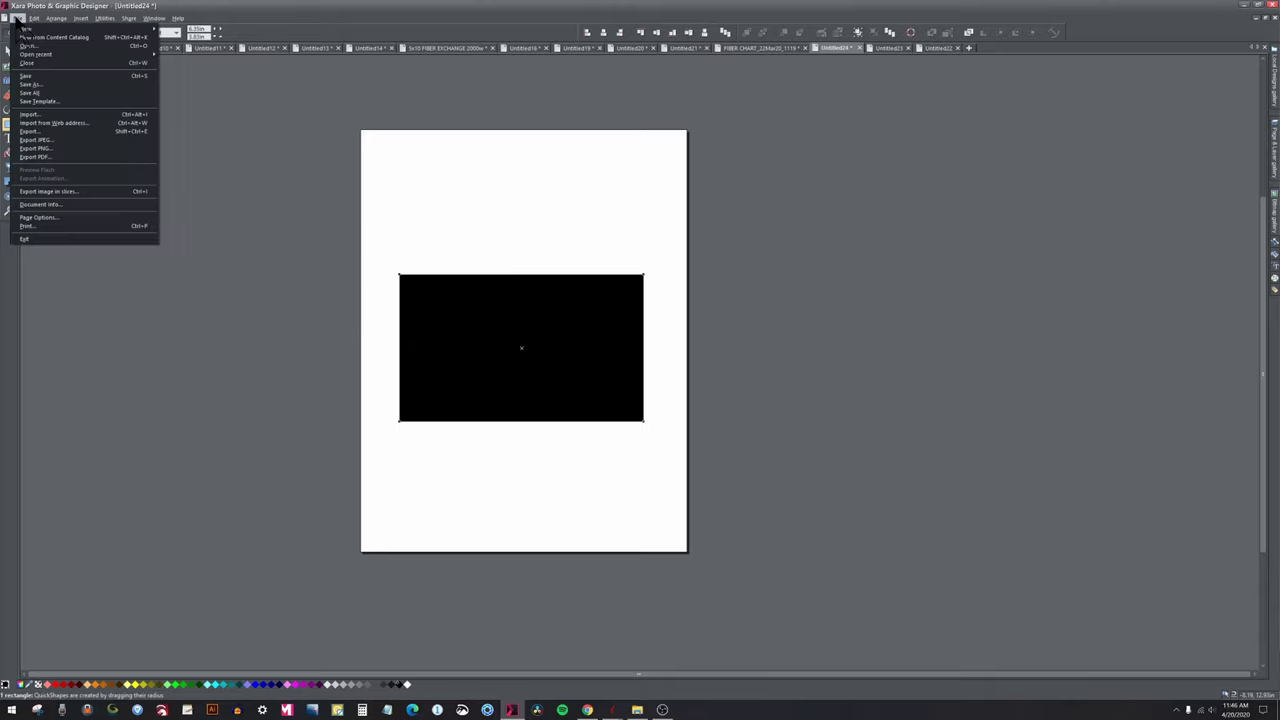
click(543, 380)
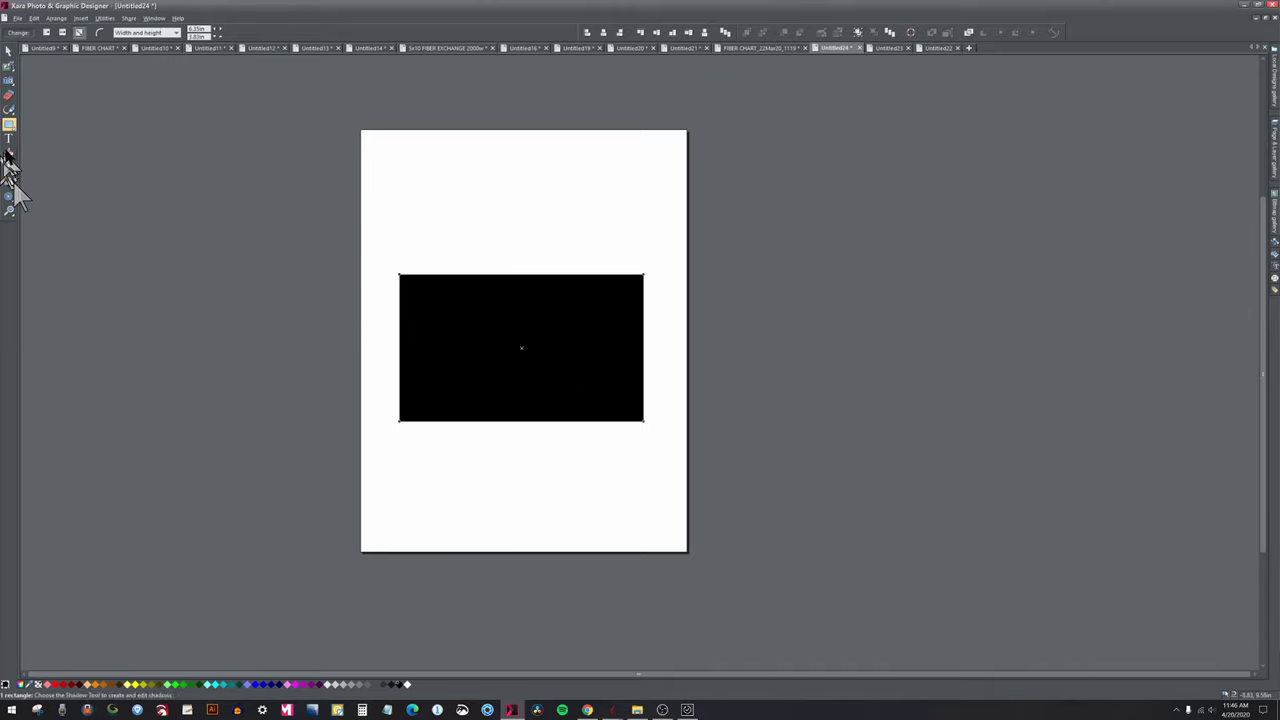
Give the rectangle a linear fill from very dark blue to navy, running diagonally from its upper left toward its lower right.
click(10, 155)
click(48, 33)
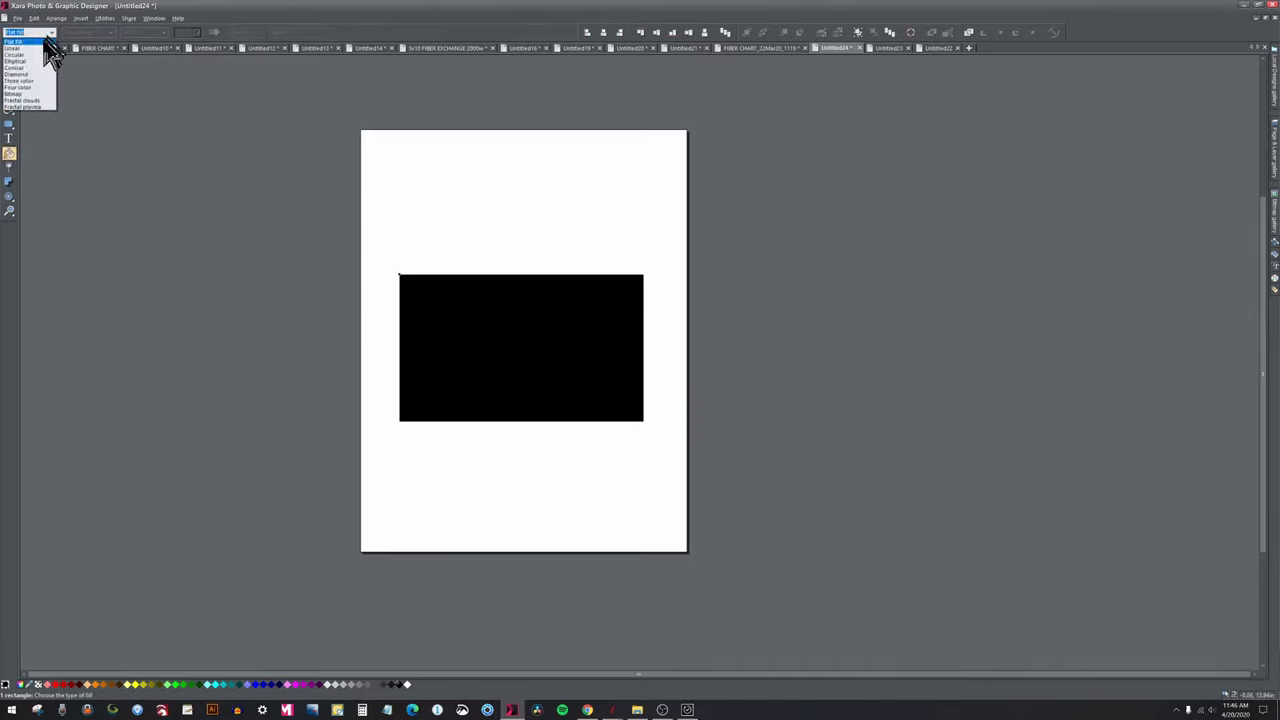
click(42, 60)
ctrl+scroll(500, 358, up, 2)
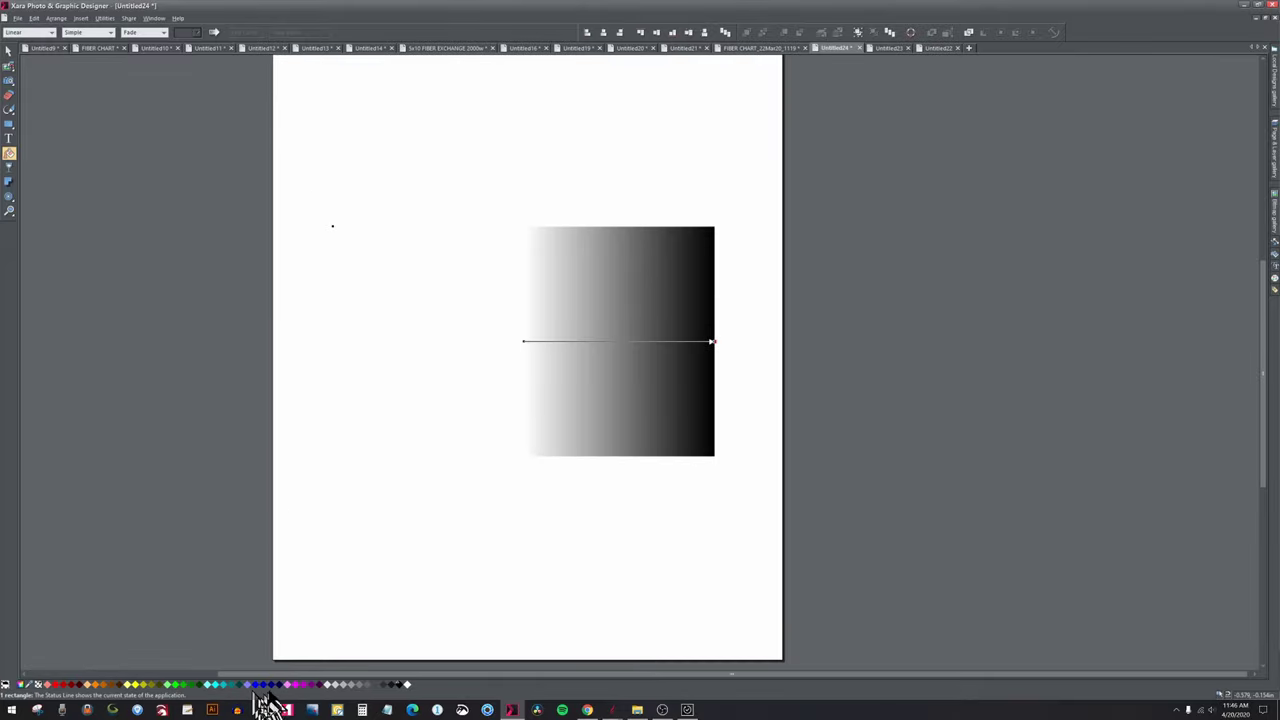
drag(271, 685, 627, 503)
drag(660, 440, 660, 440)
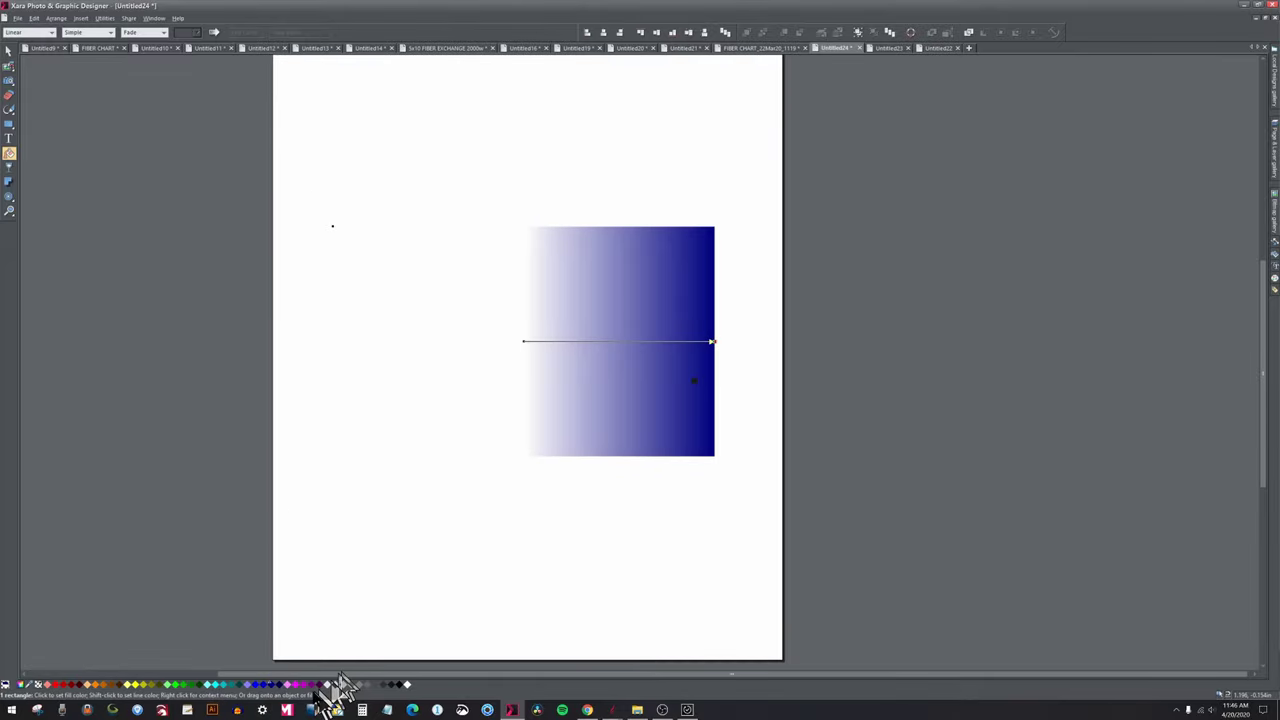
drag(286, 686, 523, 341)
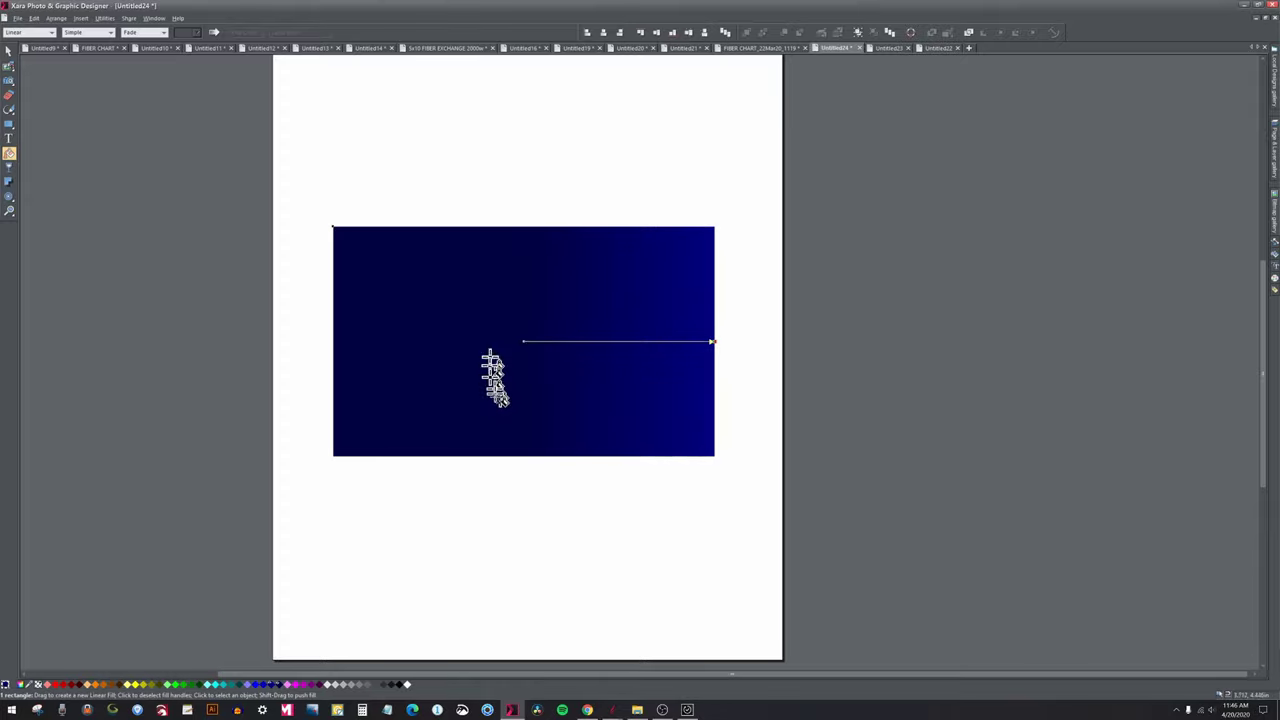
drag(709, 346, 545, 418)
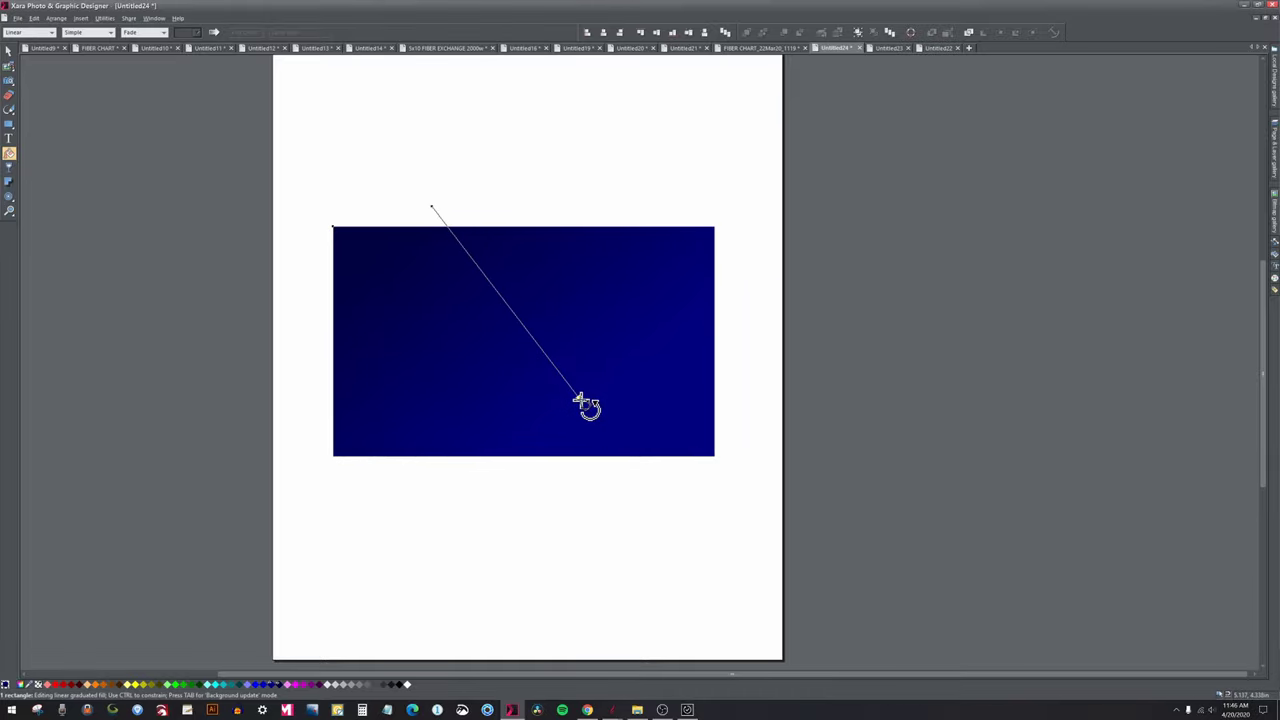
Export the gradient rectangle to the Desktop as a PNG named water, and move its icon to a clear area of the desktop.
click(9, 52)
ctrl+scroll(635, 432, up, 2)
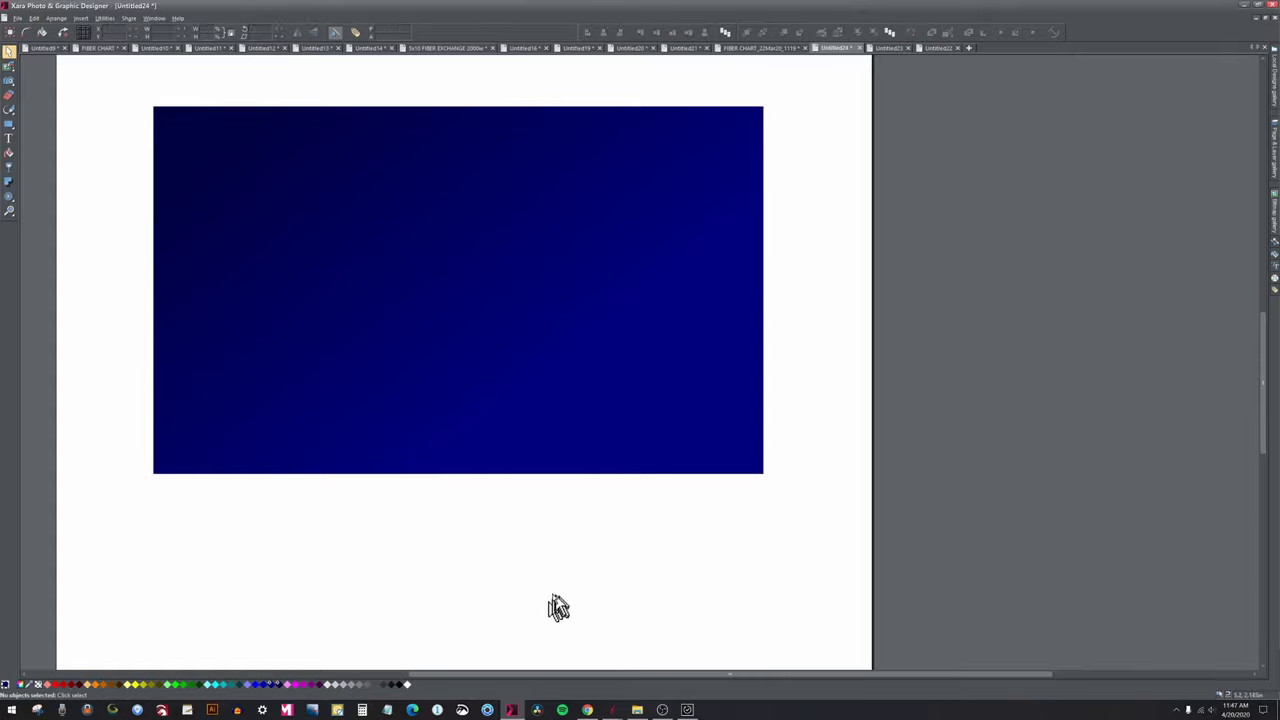
click(17, 18)
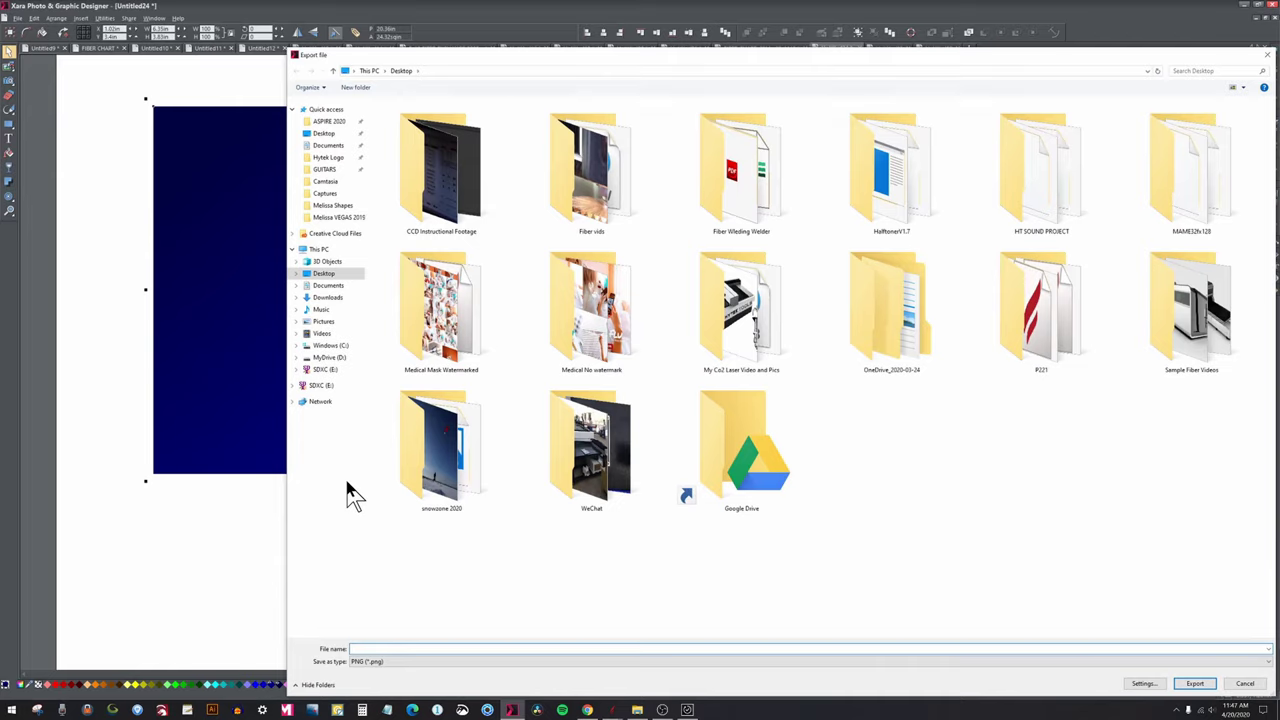
text(fiber)
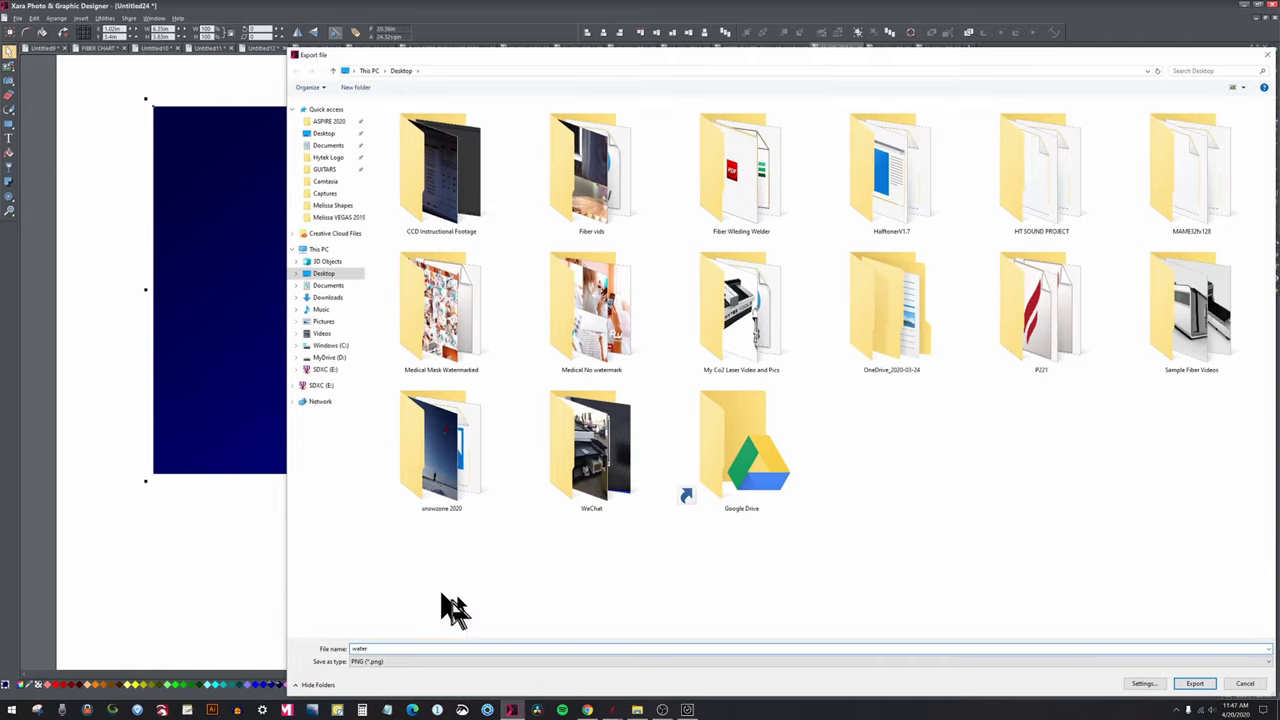
click(1195, 684)
click(1276, 710)
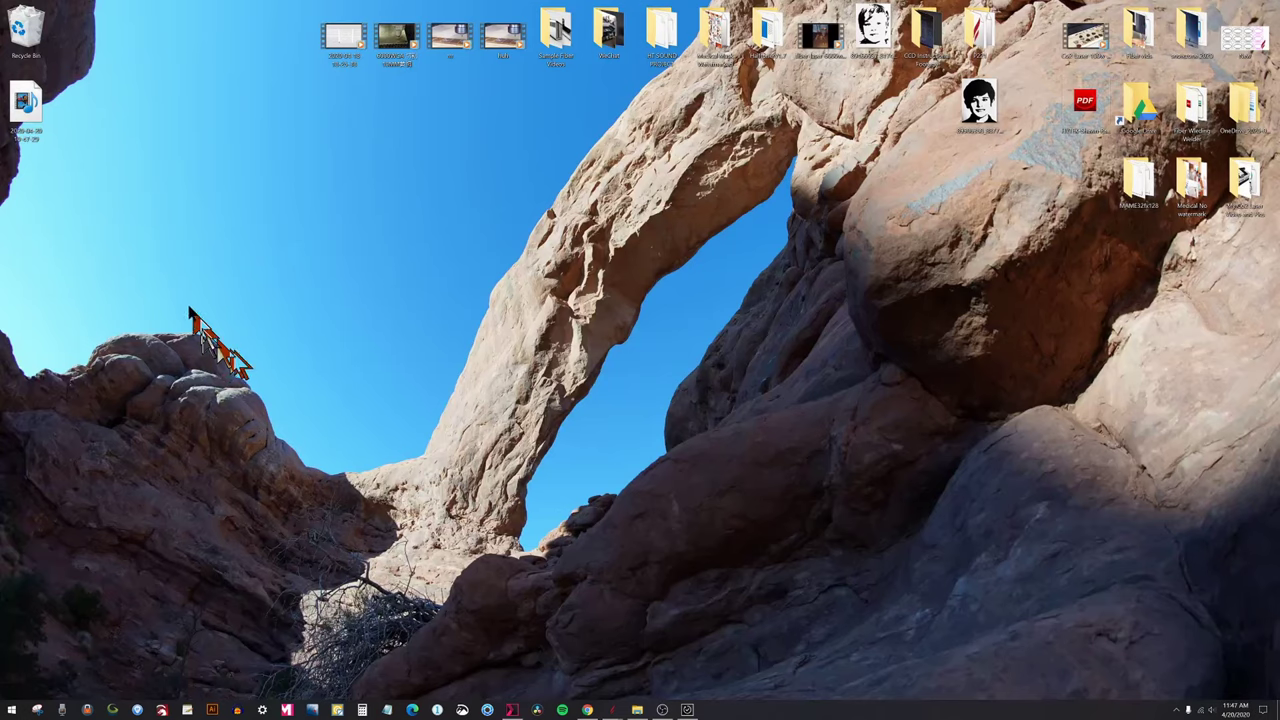
drag(18, 195, 330, 290)
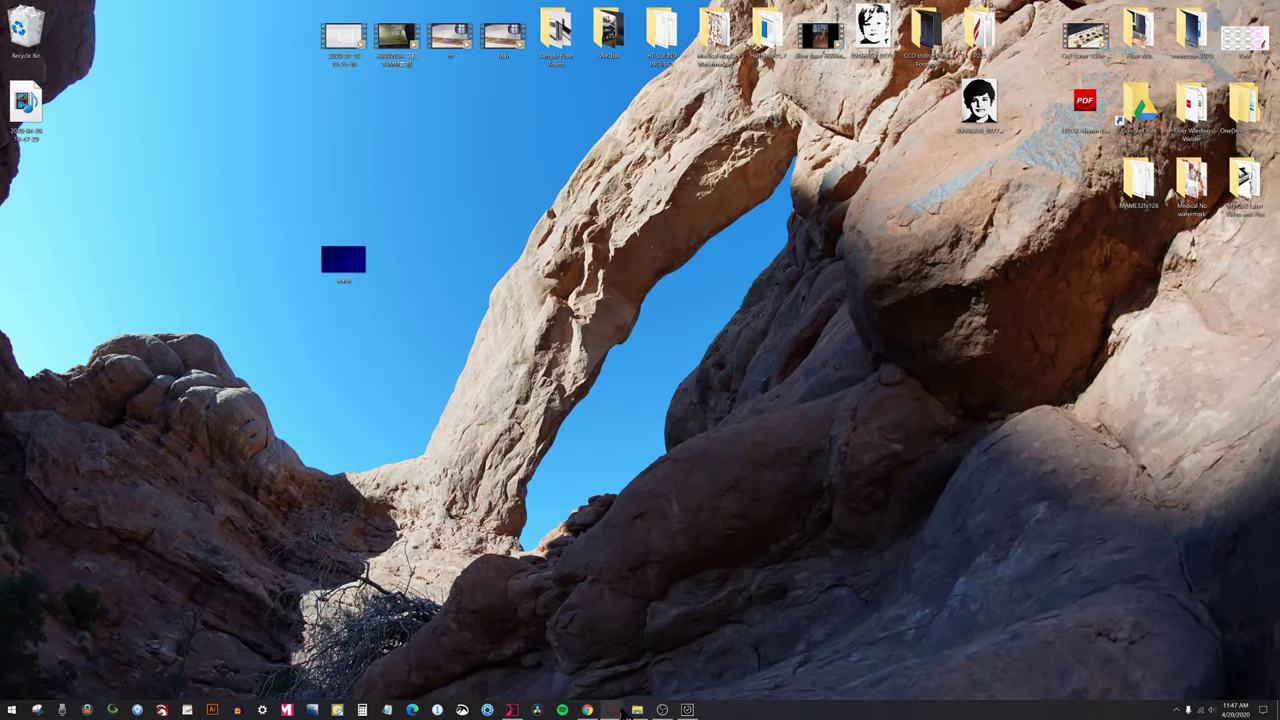
Switch back to Aspire and set the appearance of the water component, Component 5, to Use Material.
mouse_move(622, 712)
click(655, 675)
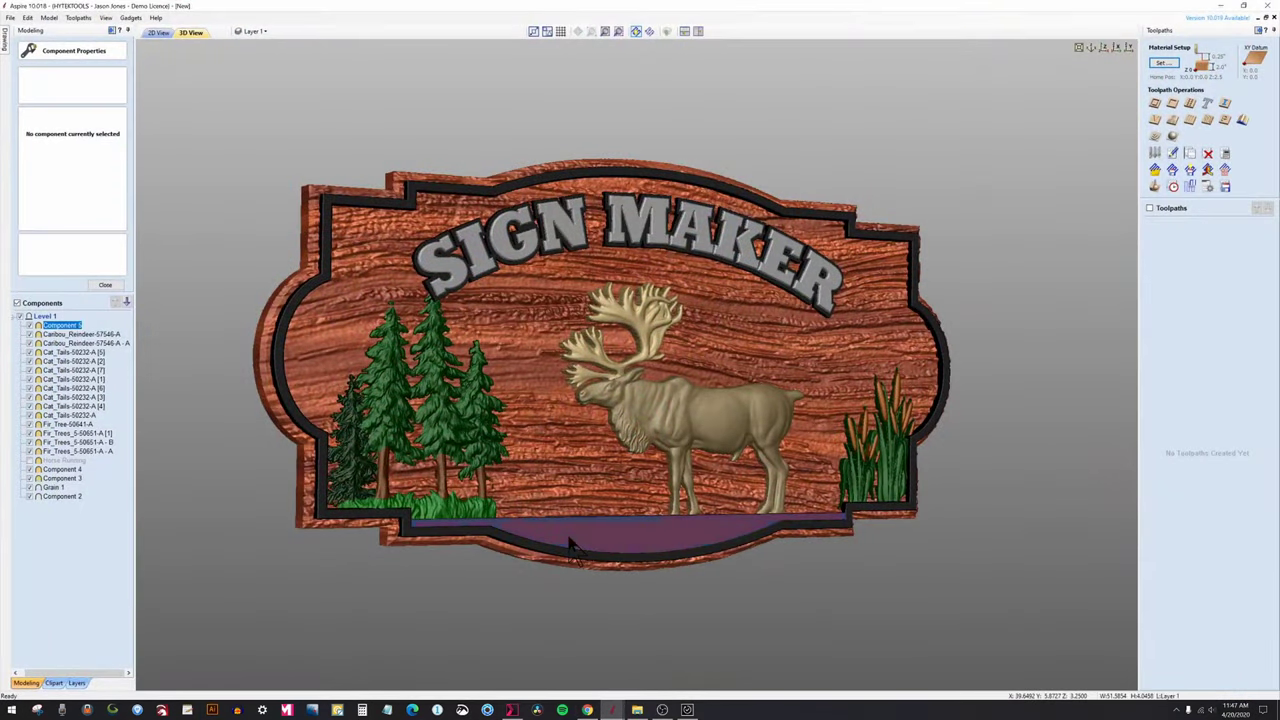
click(72, 260)
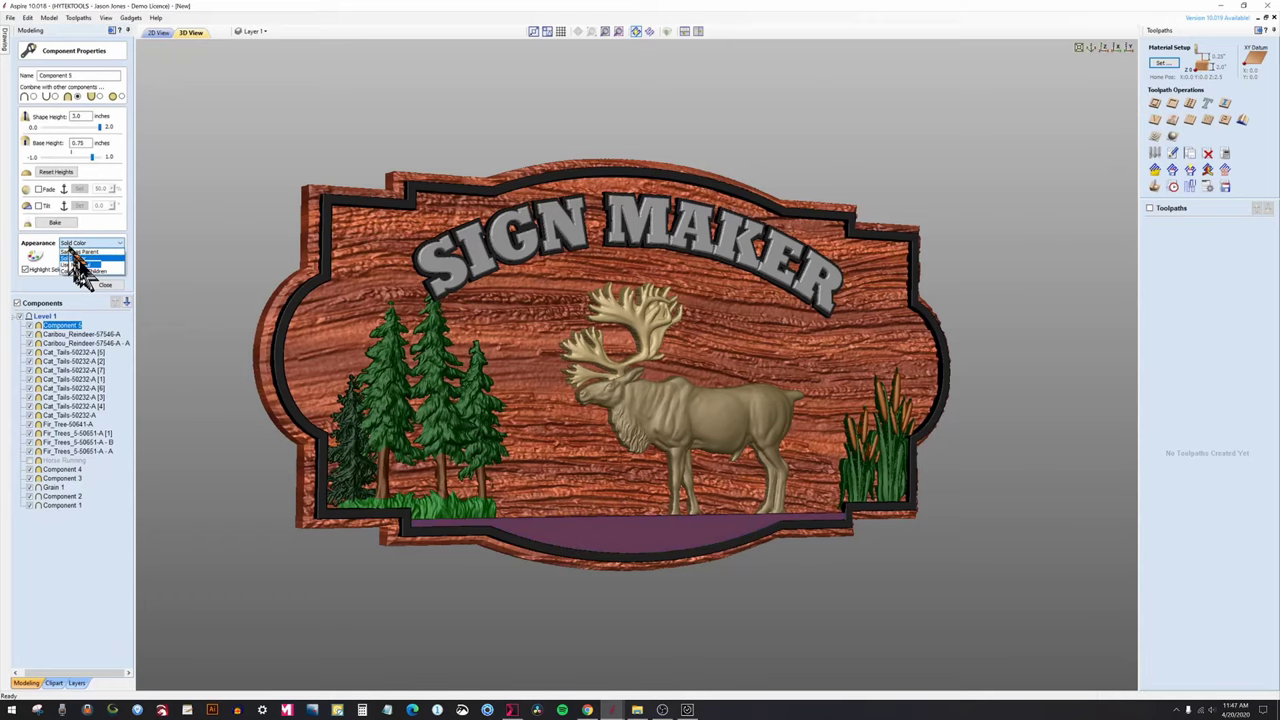
click(92, 258)
click(94, 274)
Add the water image from the Desktop as a new texture and apply it to Component 5.
click(92, 258)
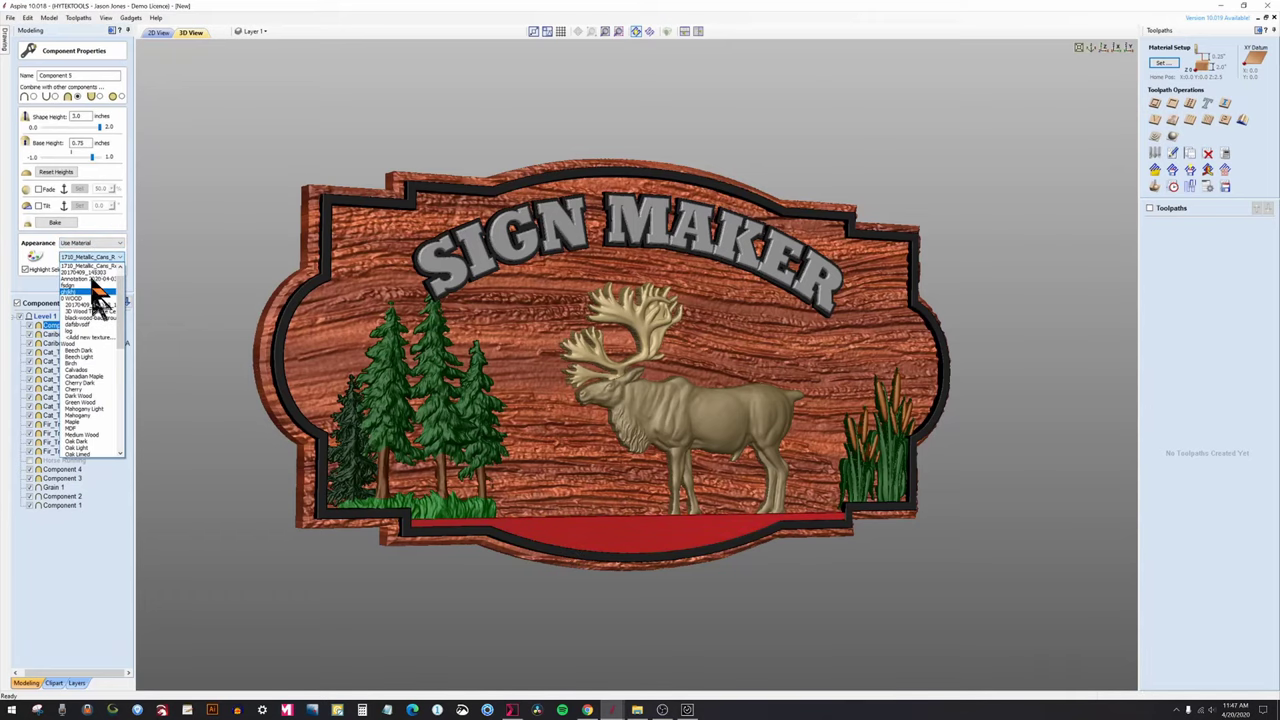
click(105, 284)
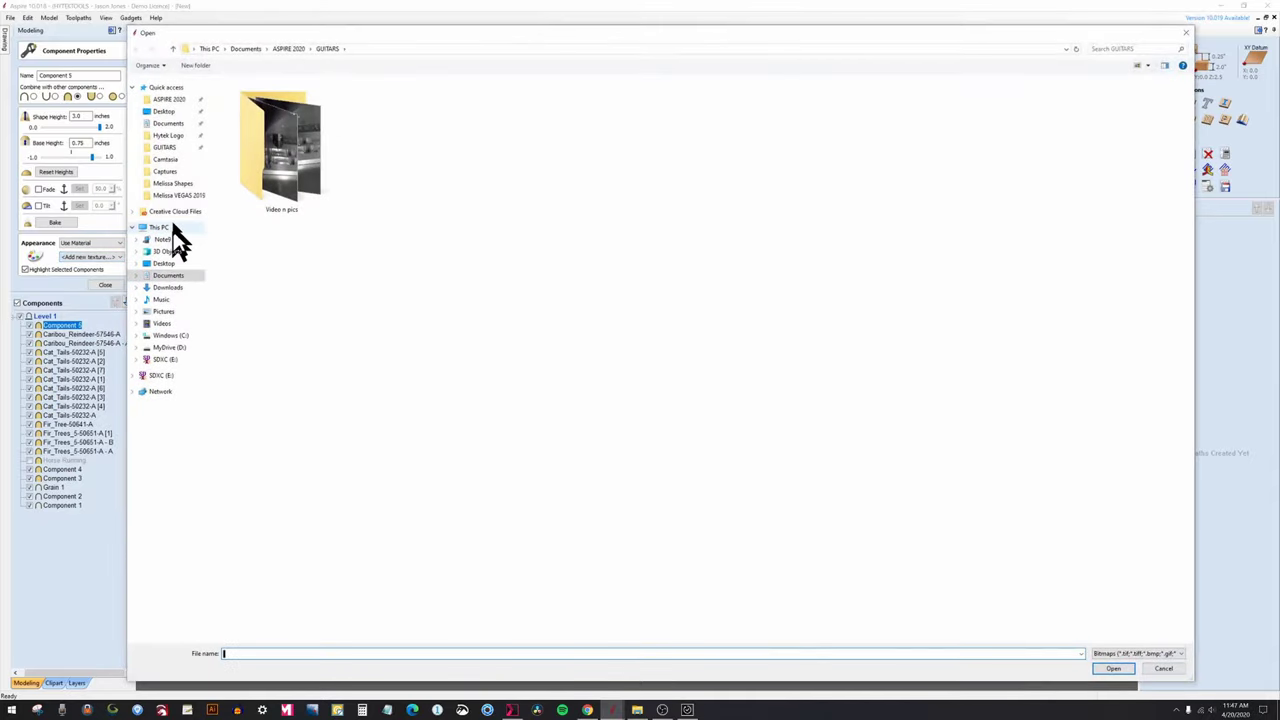
click(163, 111)
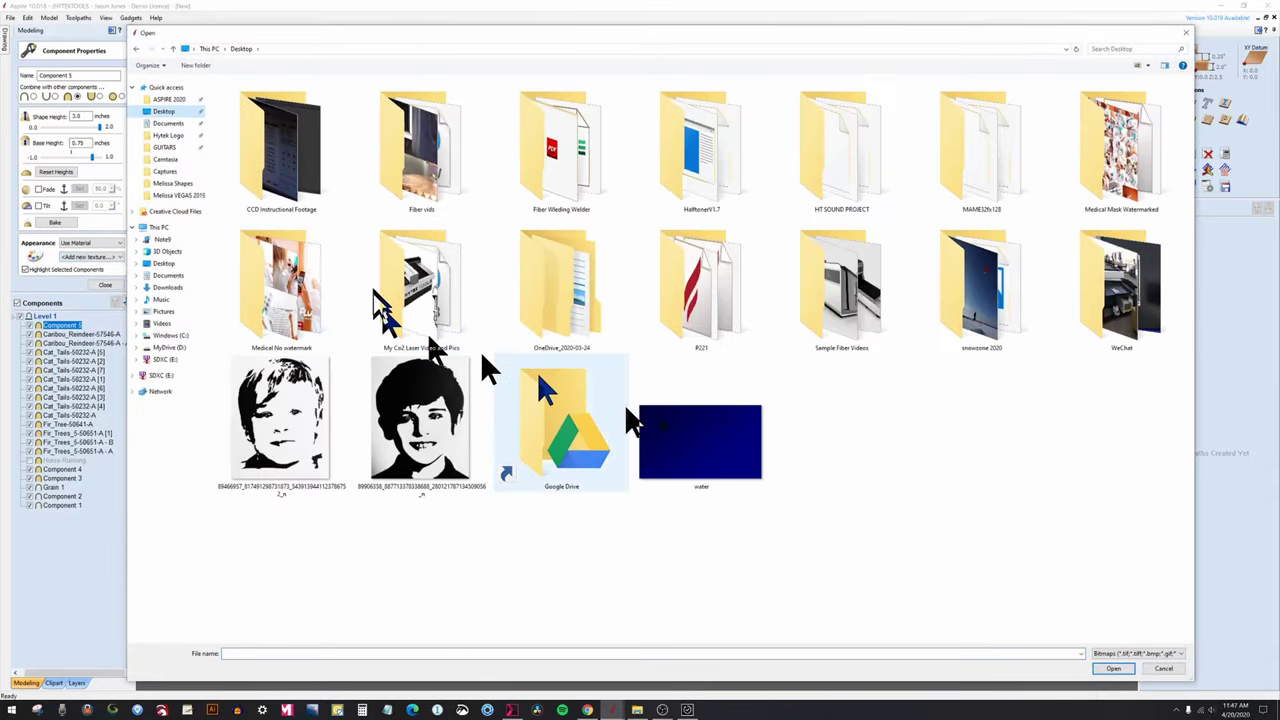
double_click(696, 430)
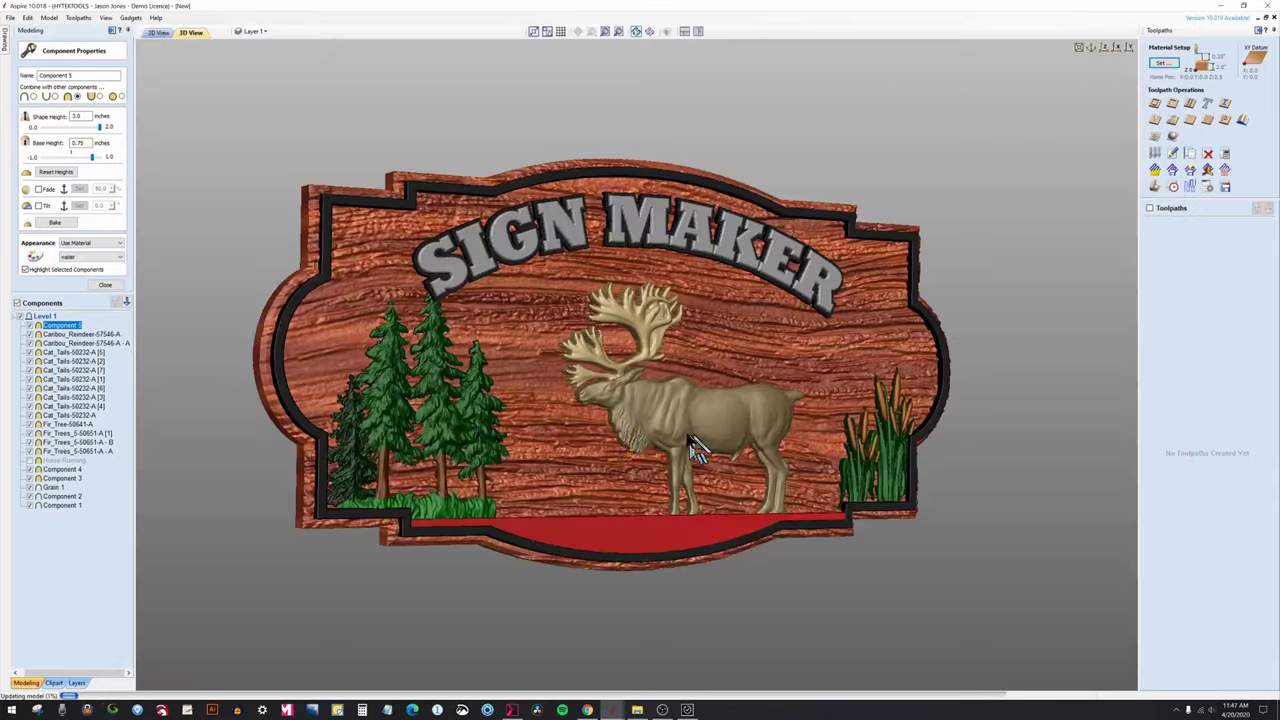
Turn off highlighting of selected components and inspect the textured water on the sign from several angles.
click(25, 269)
drag(385, 595, 586, 486)
scroll(606, 543, up, 6)
scroll(466, 565, down, 6)
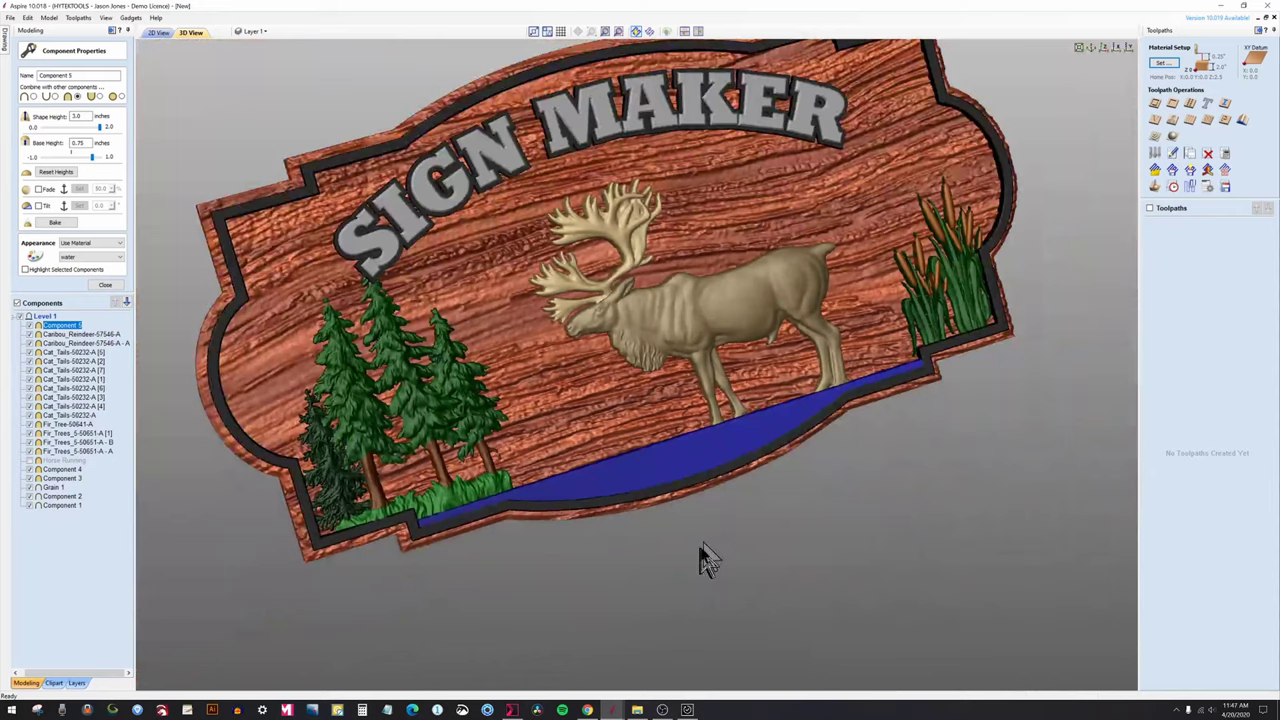
drag(705, 560, 686, 480)
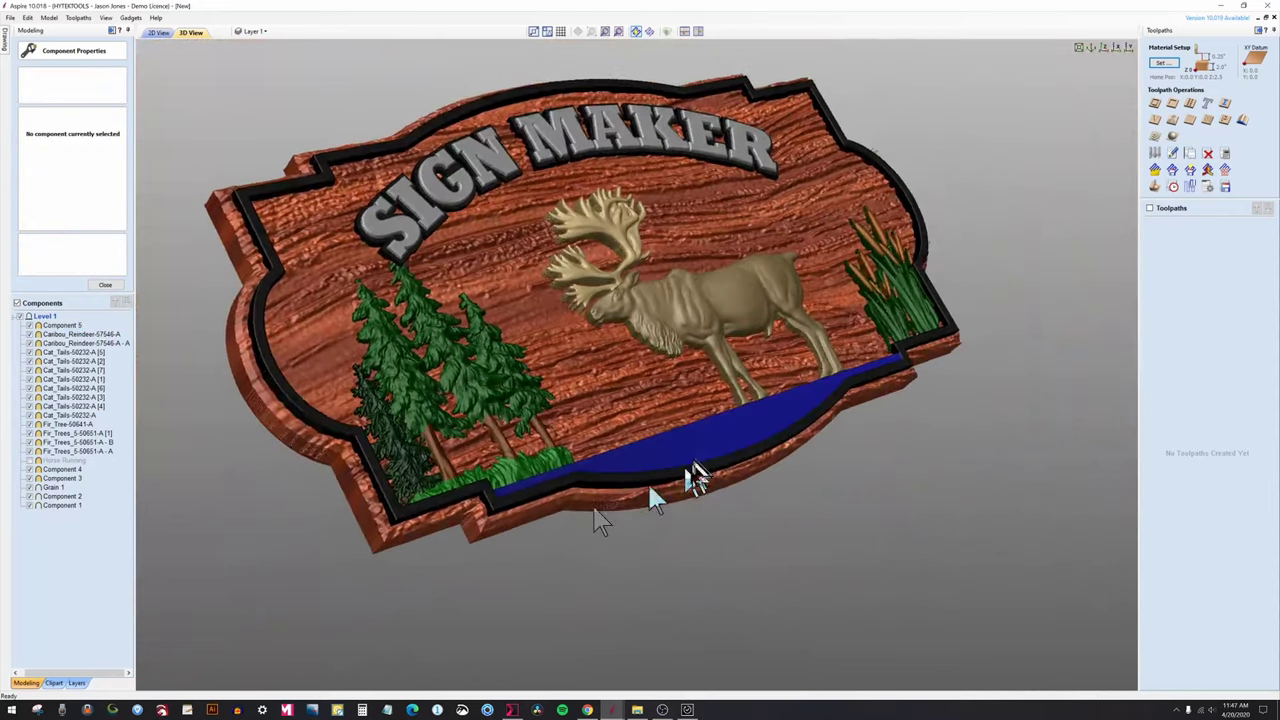
scroll(714, 566, down, 4)
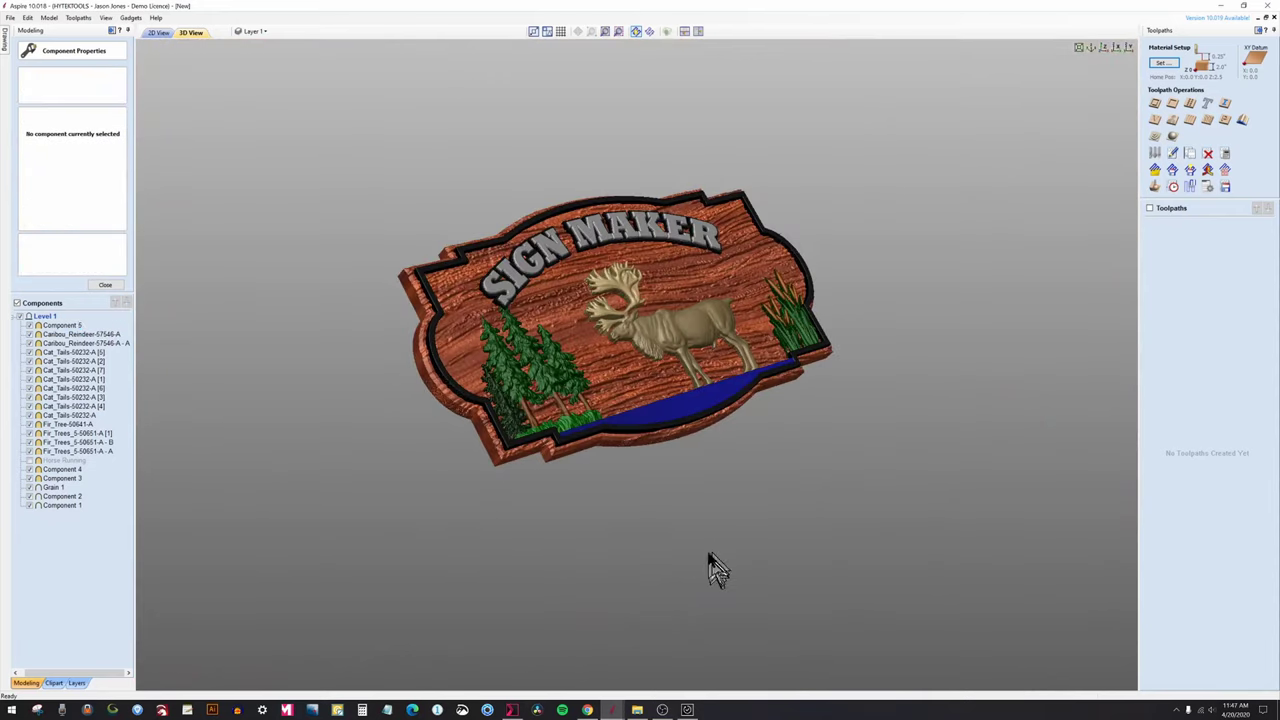
Close the component properties and inspect the textured sign from several angles, ending with a near-frontal view.
click(105, 285)
drag(554, 578, 700, 312)
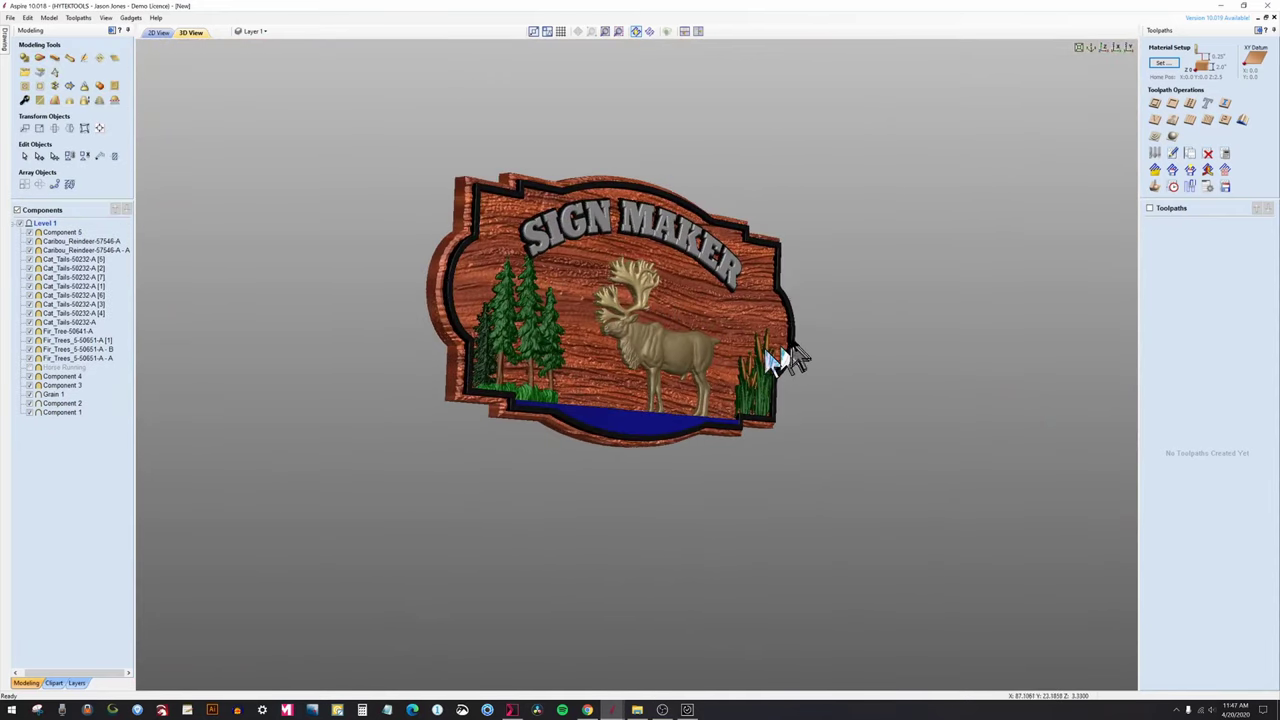
drag(777, 357, 657, 414)
scroll(657, 414, up, 5)
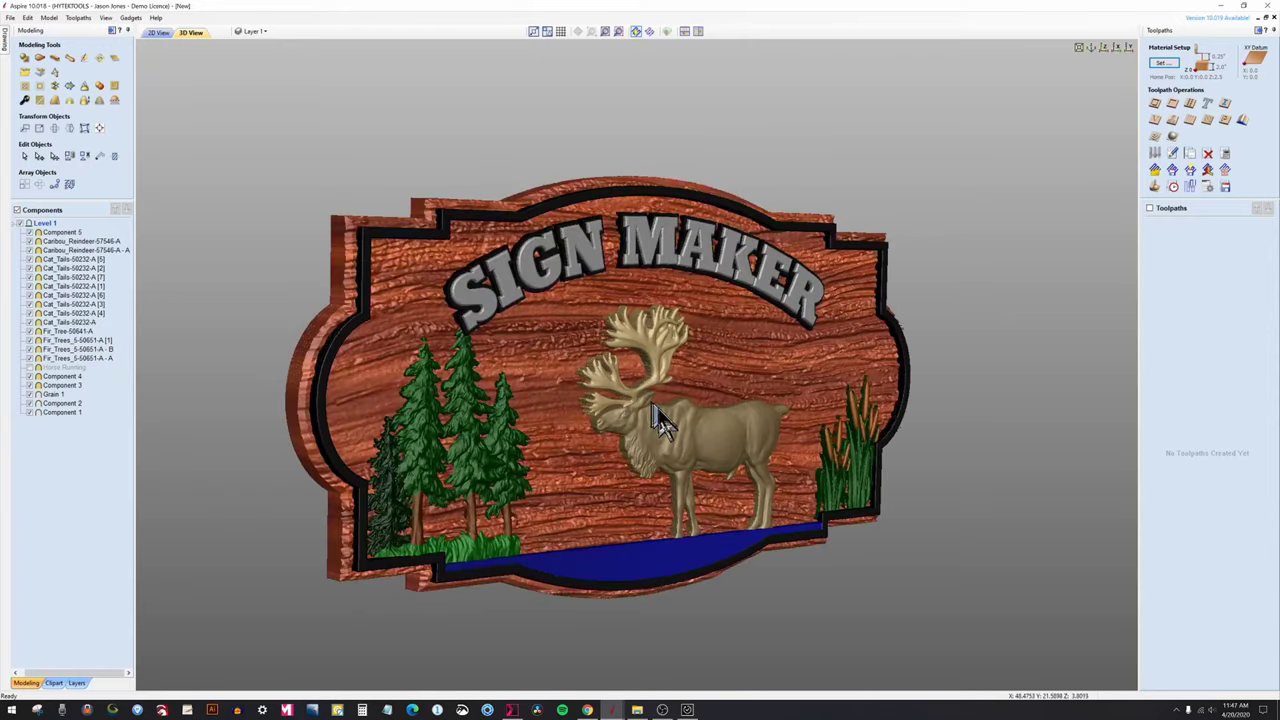
drag(445, 400, 645, 390)
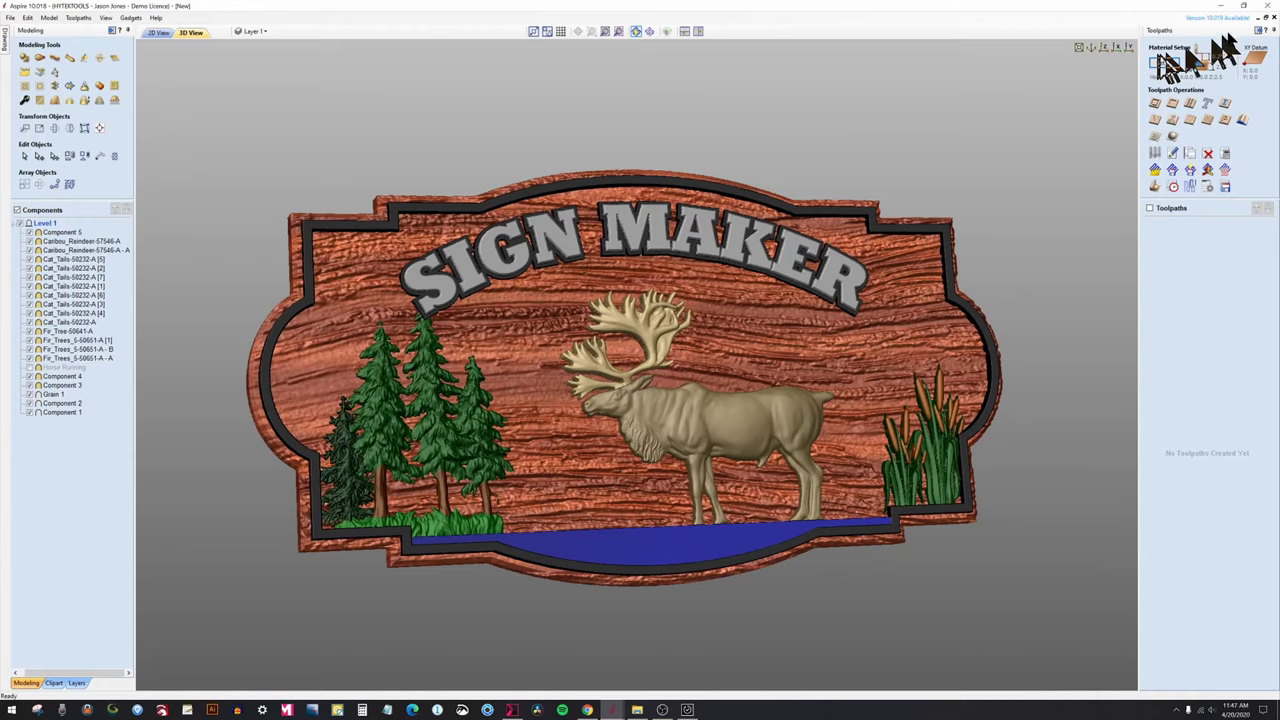
Hide the toolpath and modeling panels, view the sign straight on, and save the 3D view to the Desktop as a bitmap named a.
click(1266, 30)
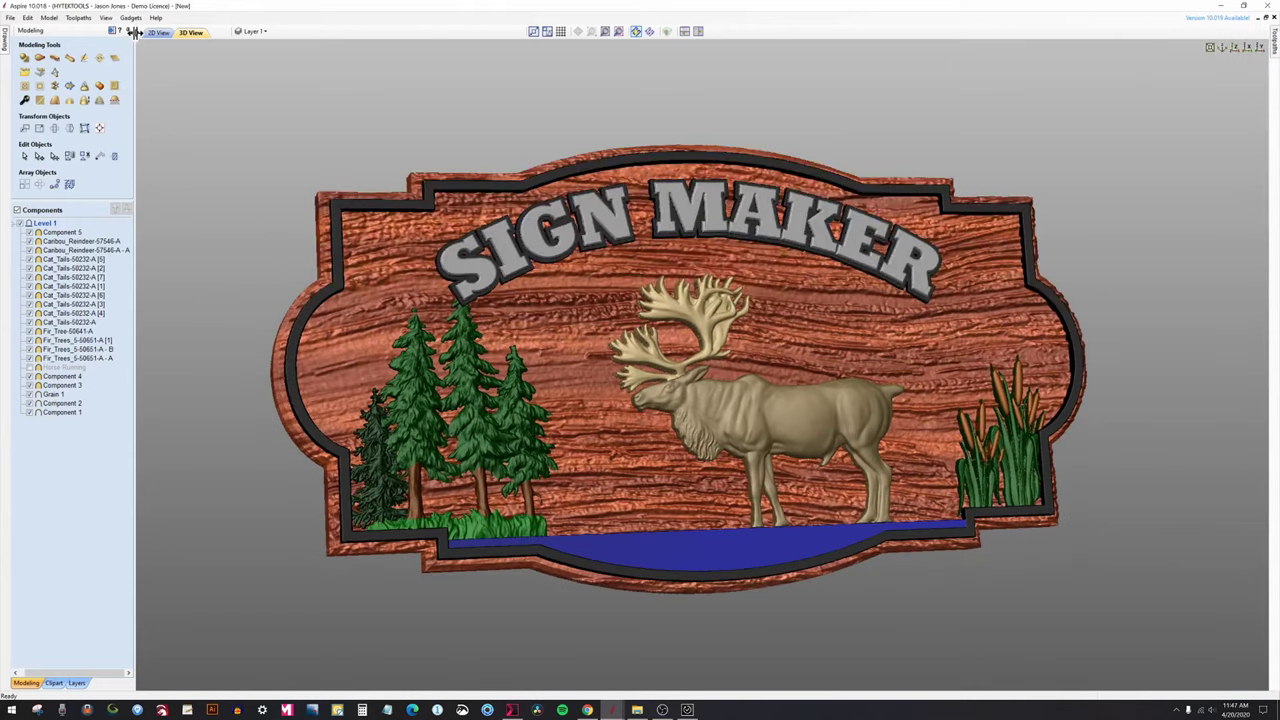
click(133, 31)
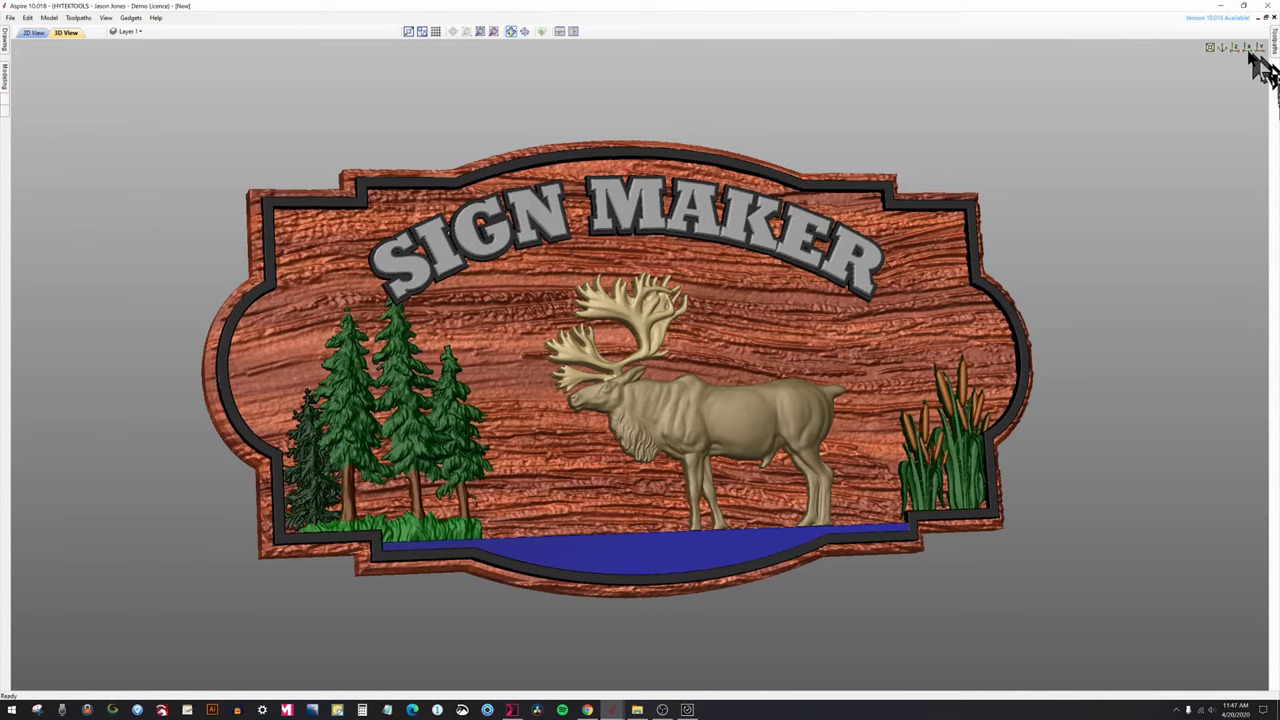
click(1247, 47)
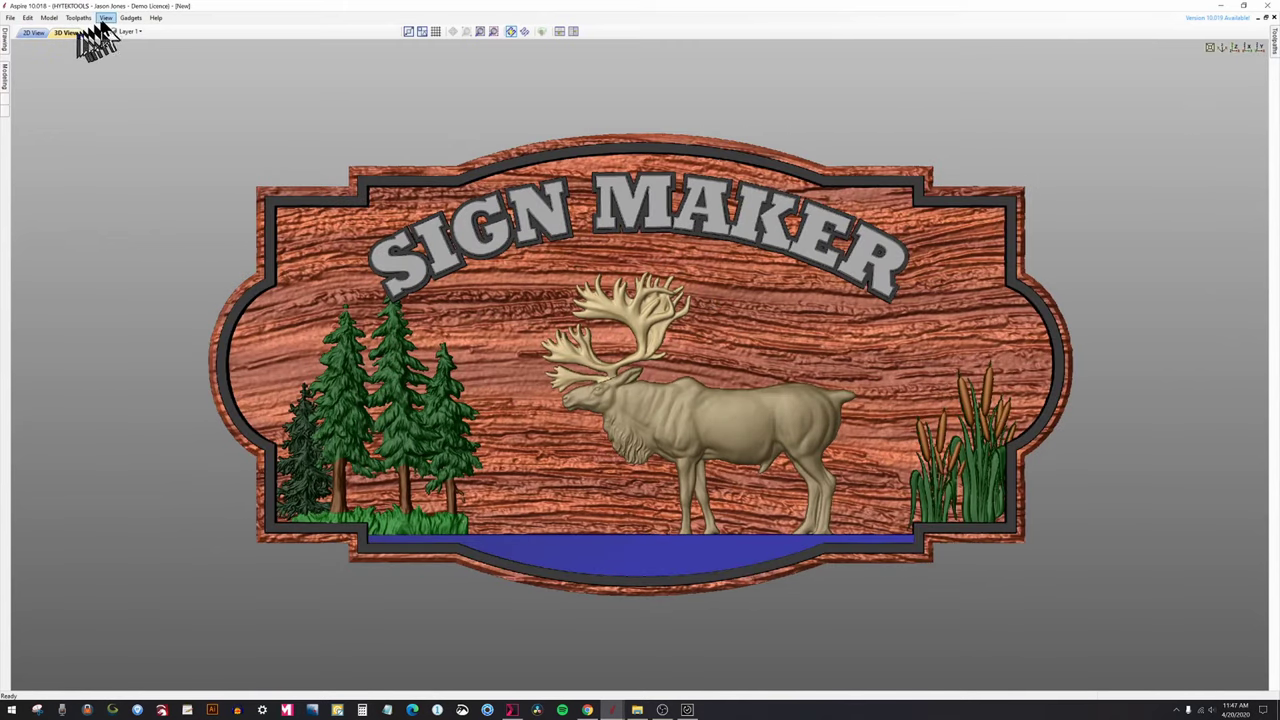
click(105, 18)
click(158, 166)
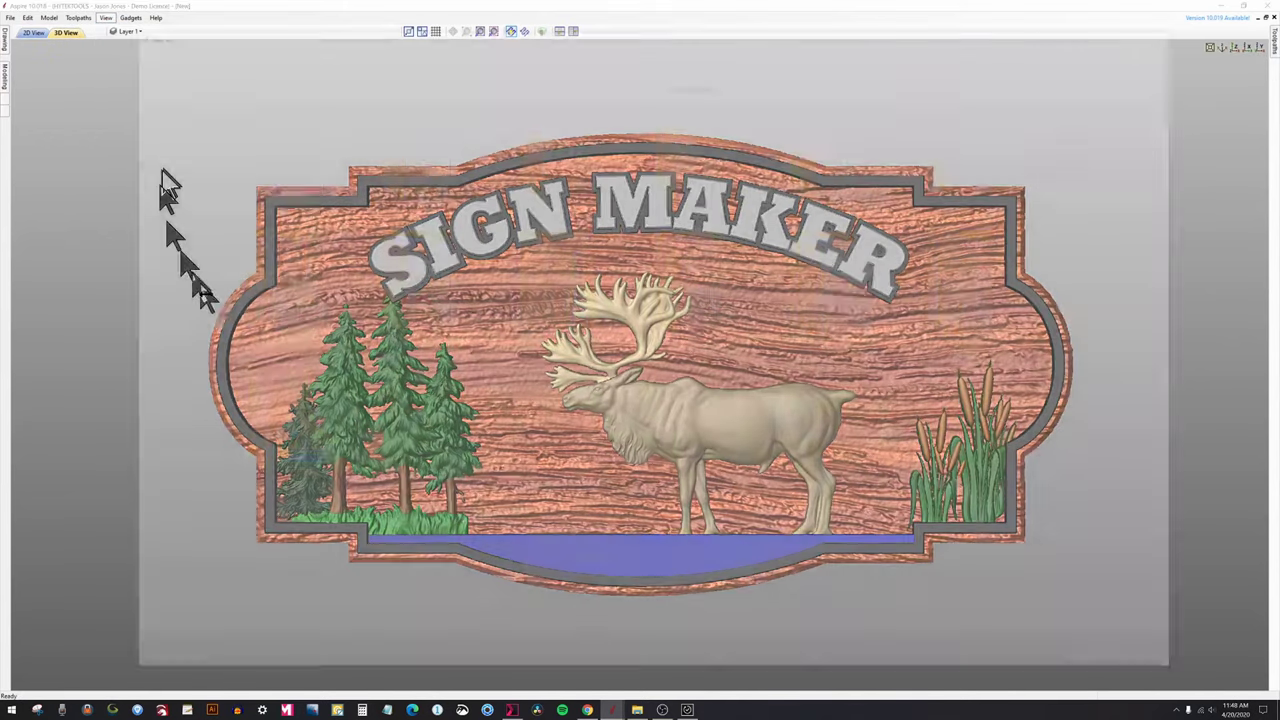
text(a)
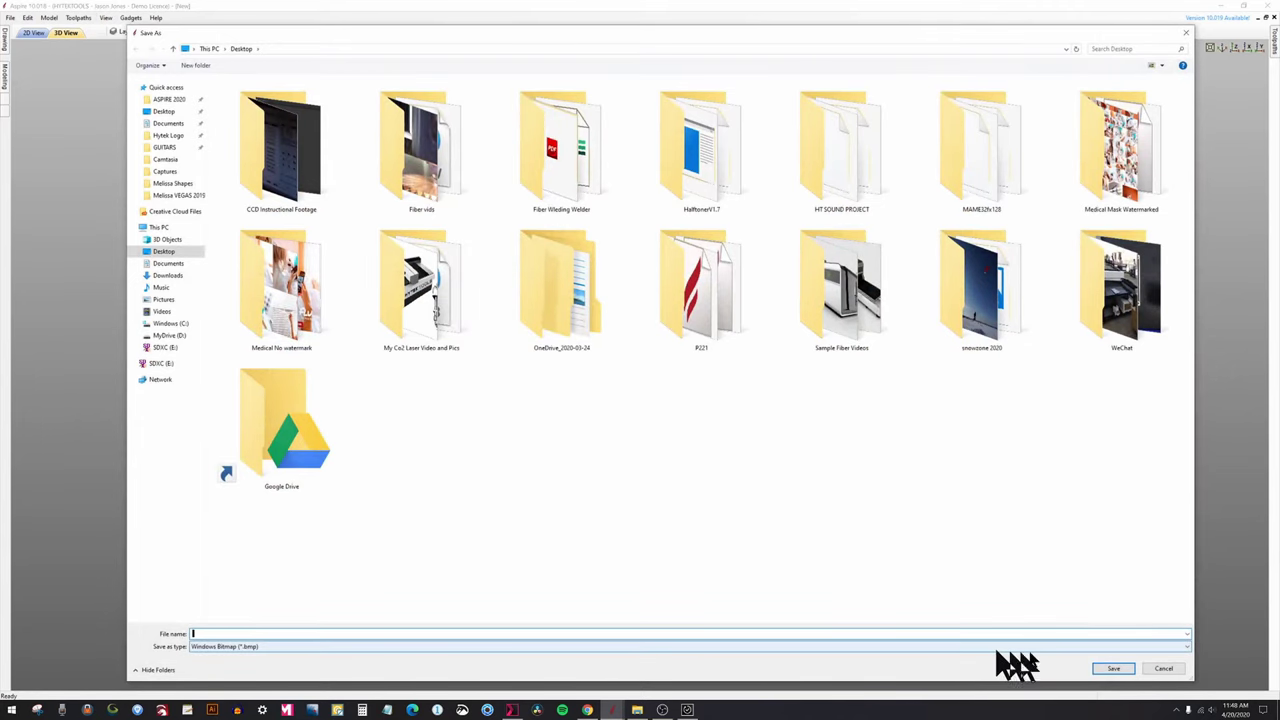
click(1108, 669)
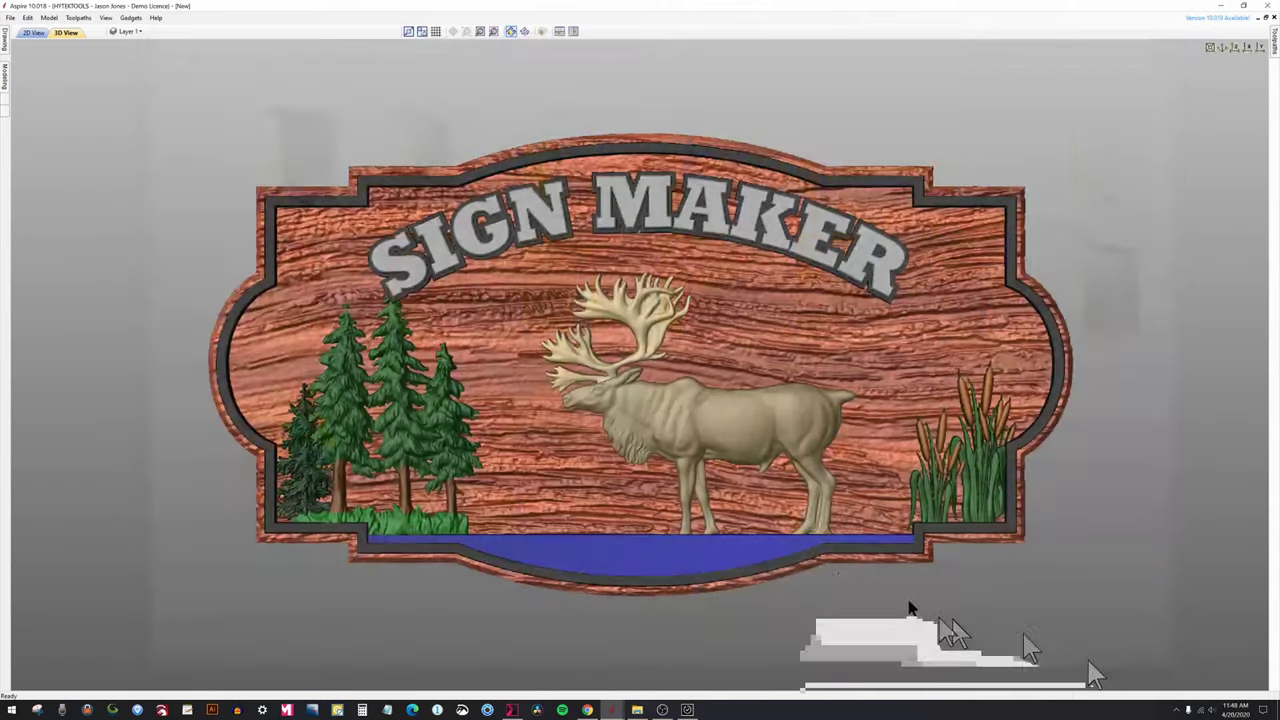
Set an enlarged isometric view of the sign and save it to the Desktop as a second bitmap named b.
click(1211, 48)
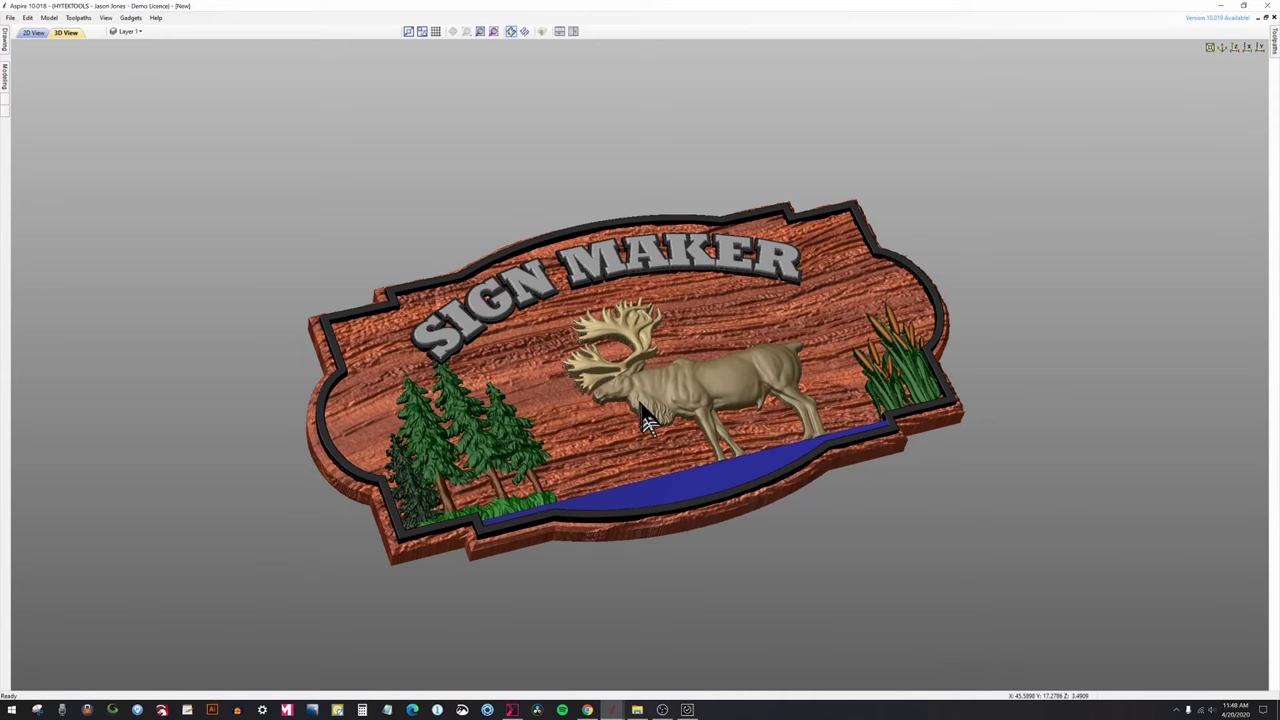
scroll(650, 410, up, 2)
scroll(648, 395, up, 2)
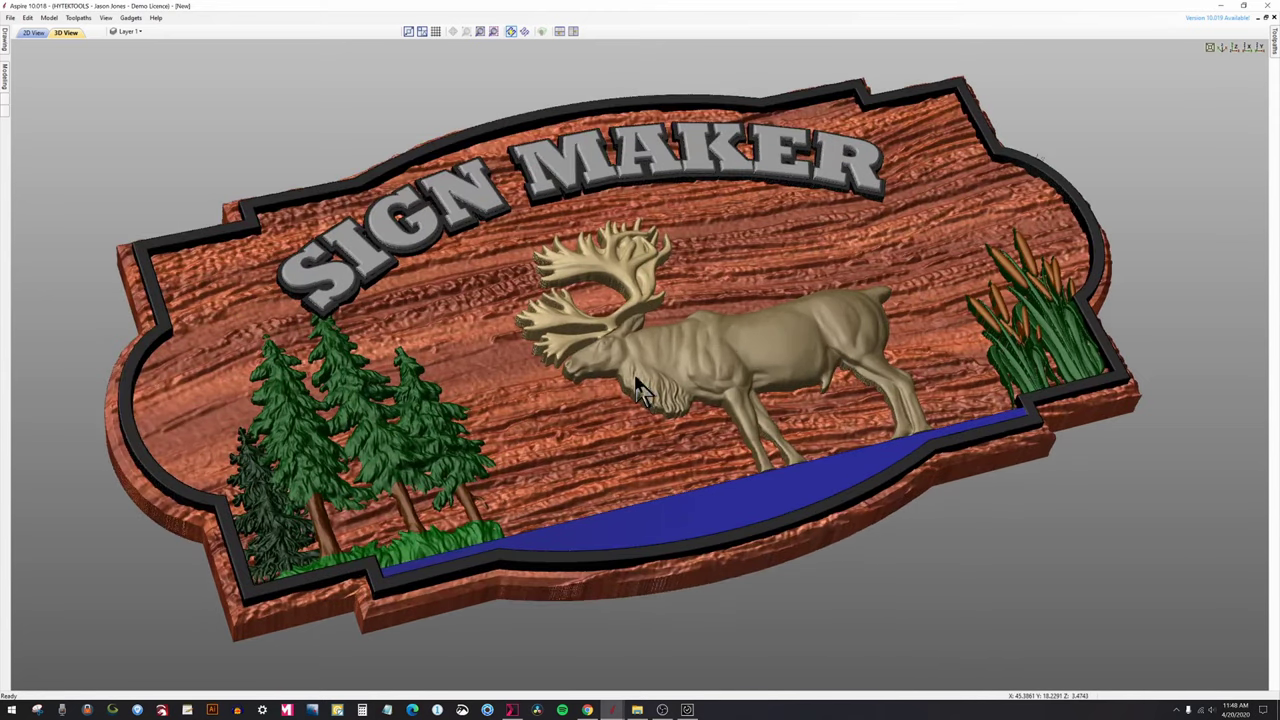
click(105, 18)
click(118, 160)
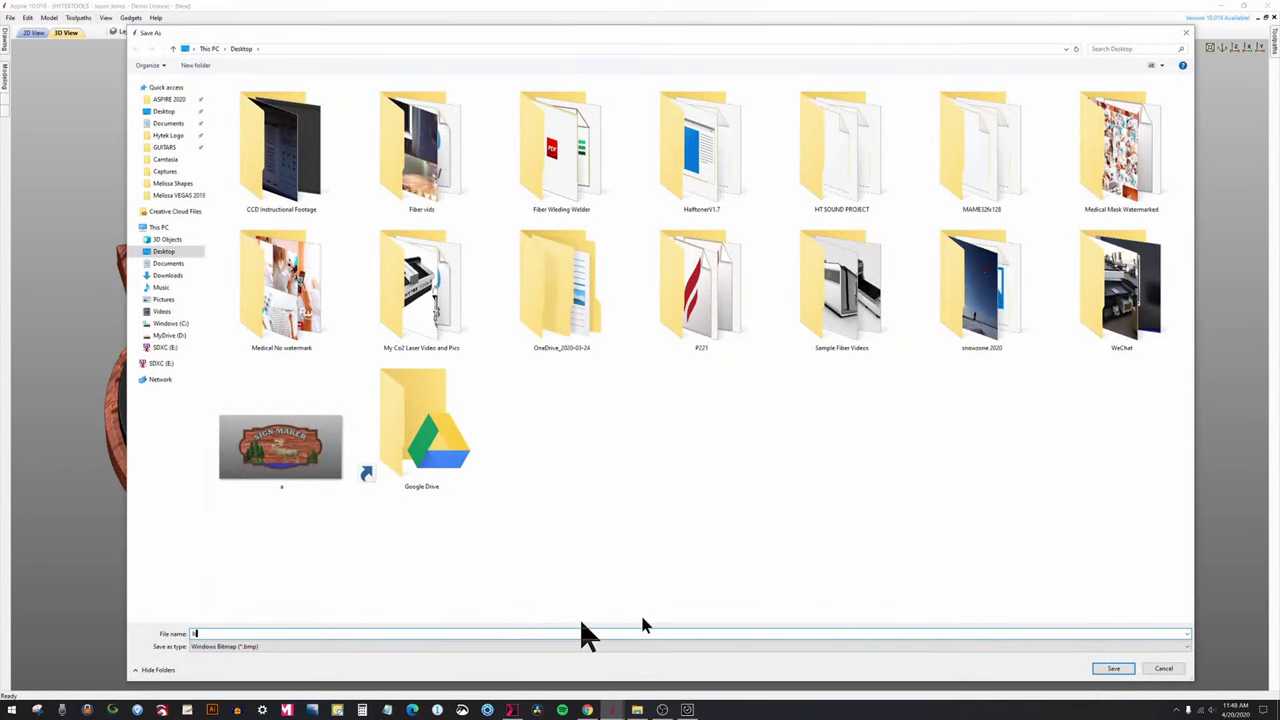
click(1113, 669)
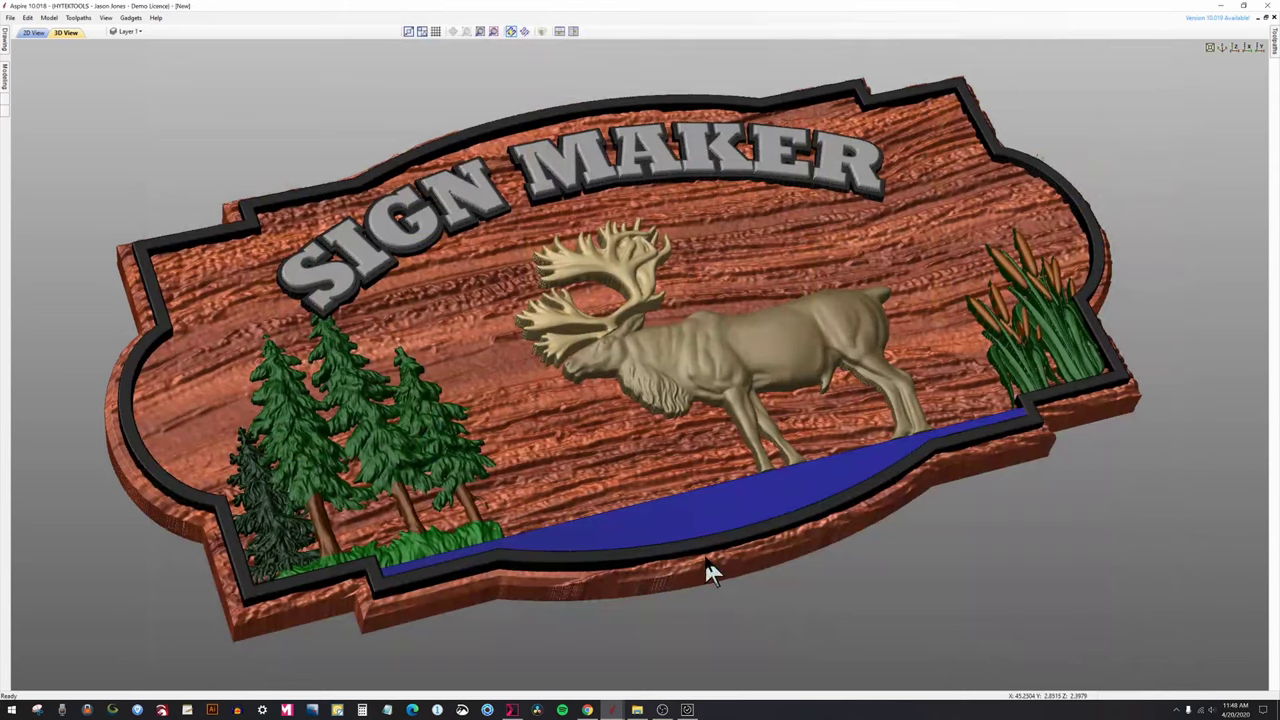
Save the project to the Desktop as an Aspire file named Sign Maker.
click(12, 18)
click(40, 86)
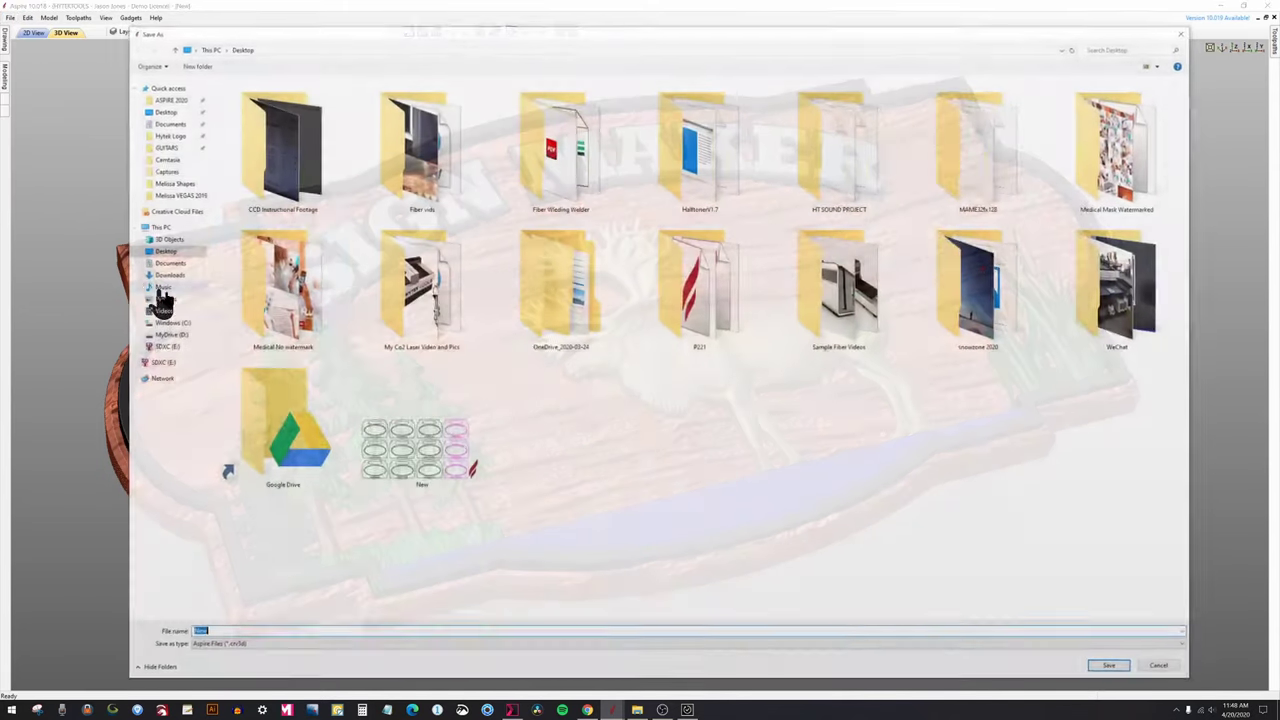
text(Sign Maker)
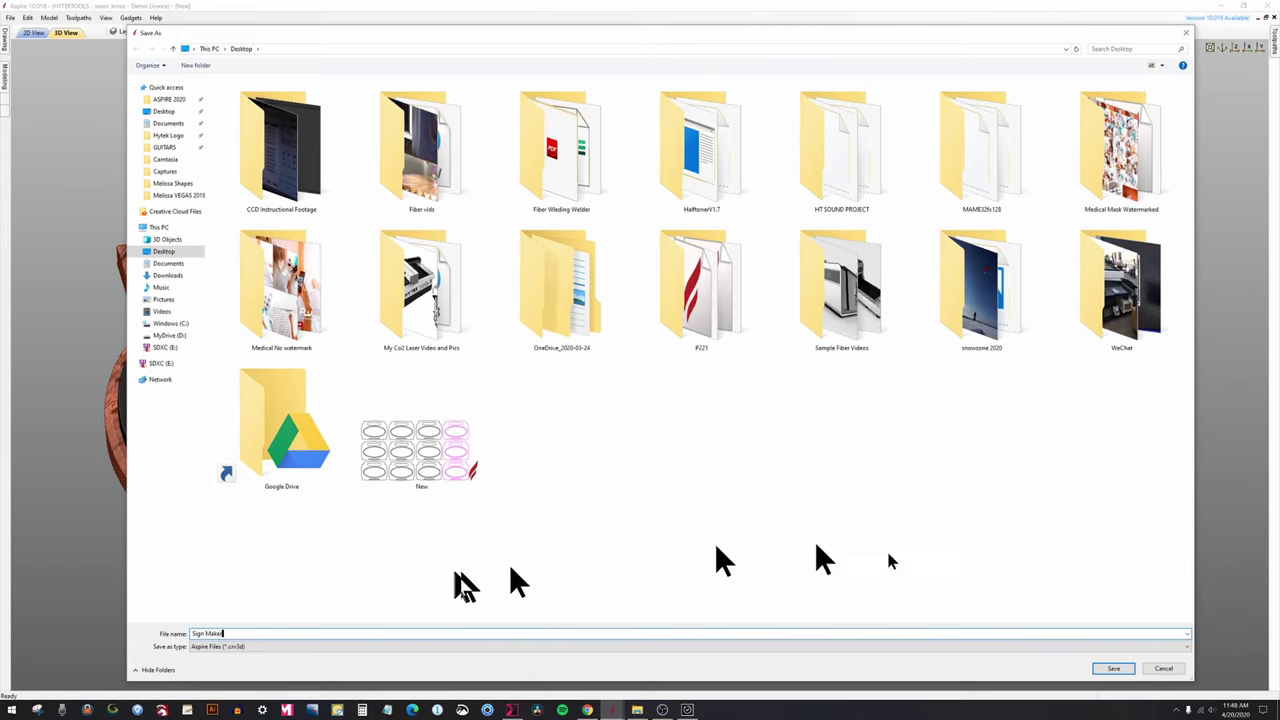
click(1106, 668)
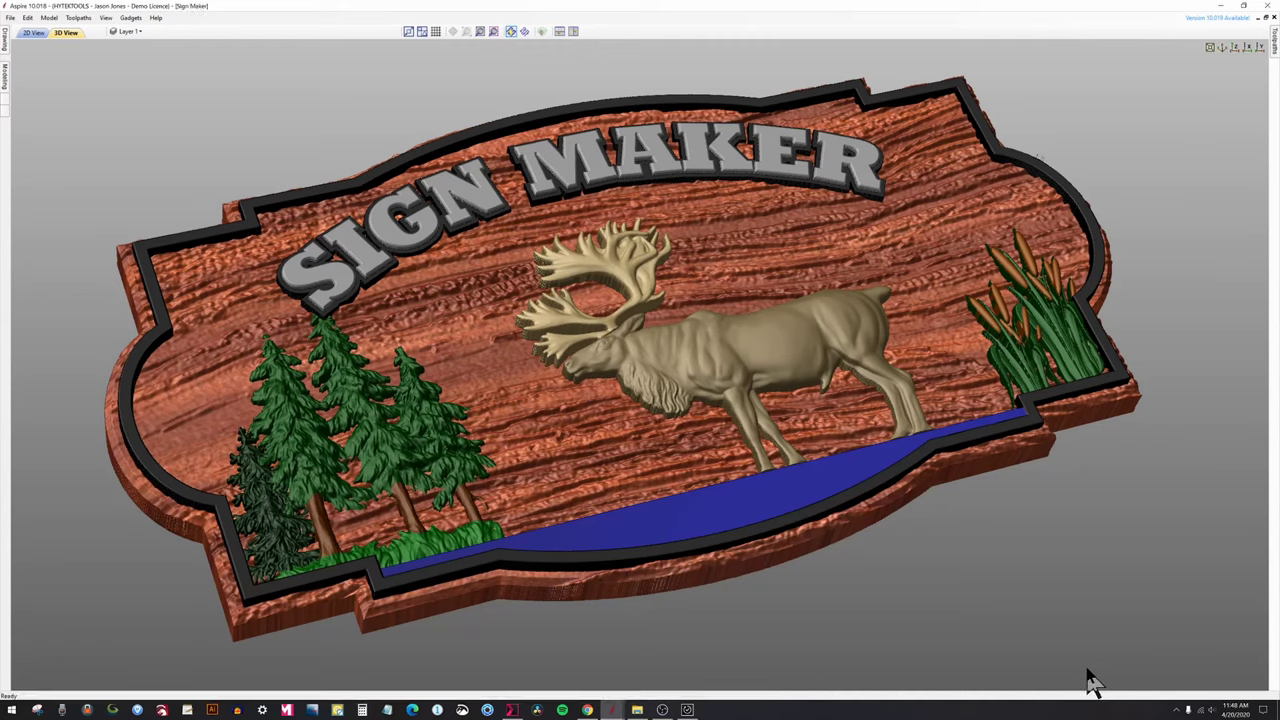
Show the desktop, move the a, b and Sign Maker files to a clear area, and put the water image below the existing icons.
key(super+d)
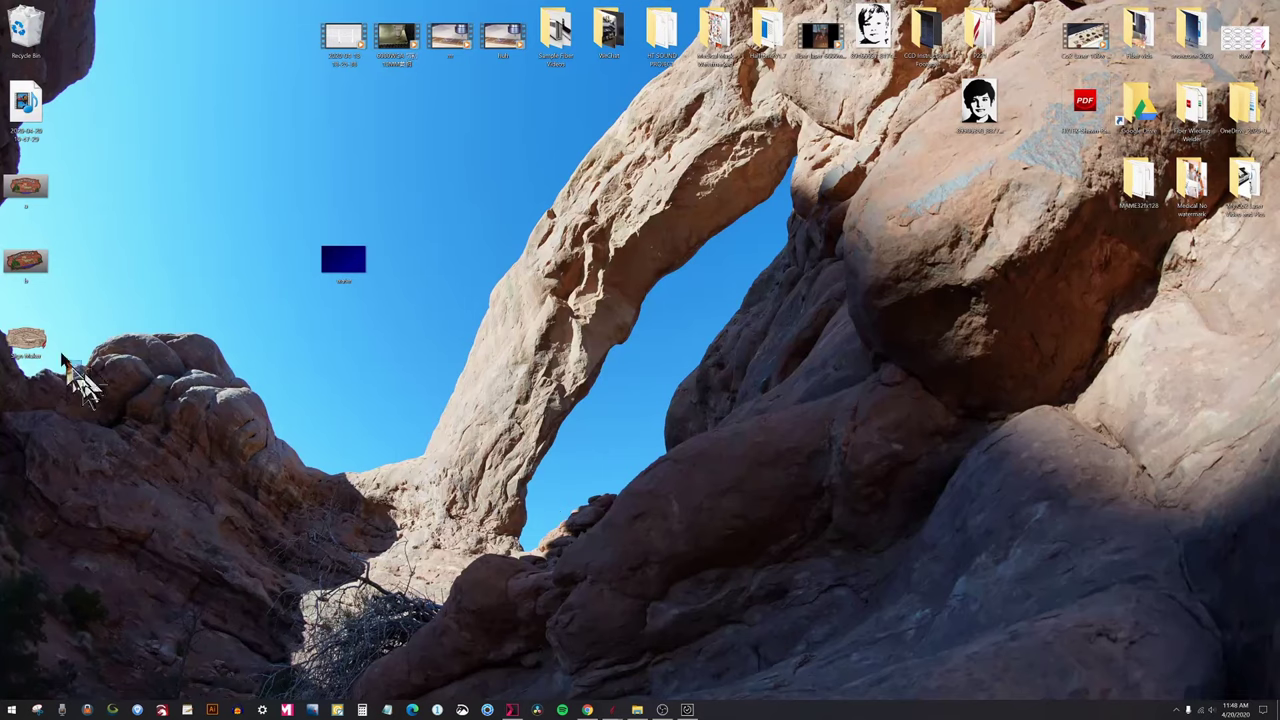
drag(70, 375, 4, 160)
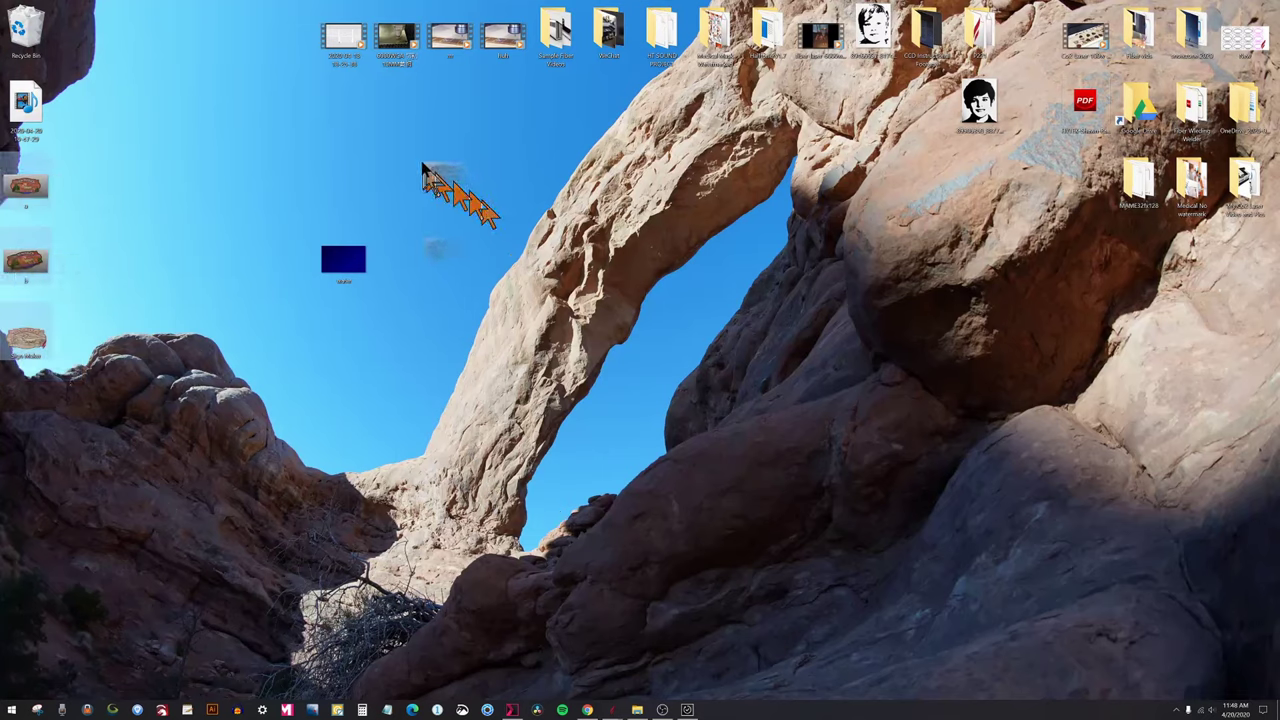
drag(424, 165, 430, 172)
drag(343, 259, 35, 190)
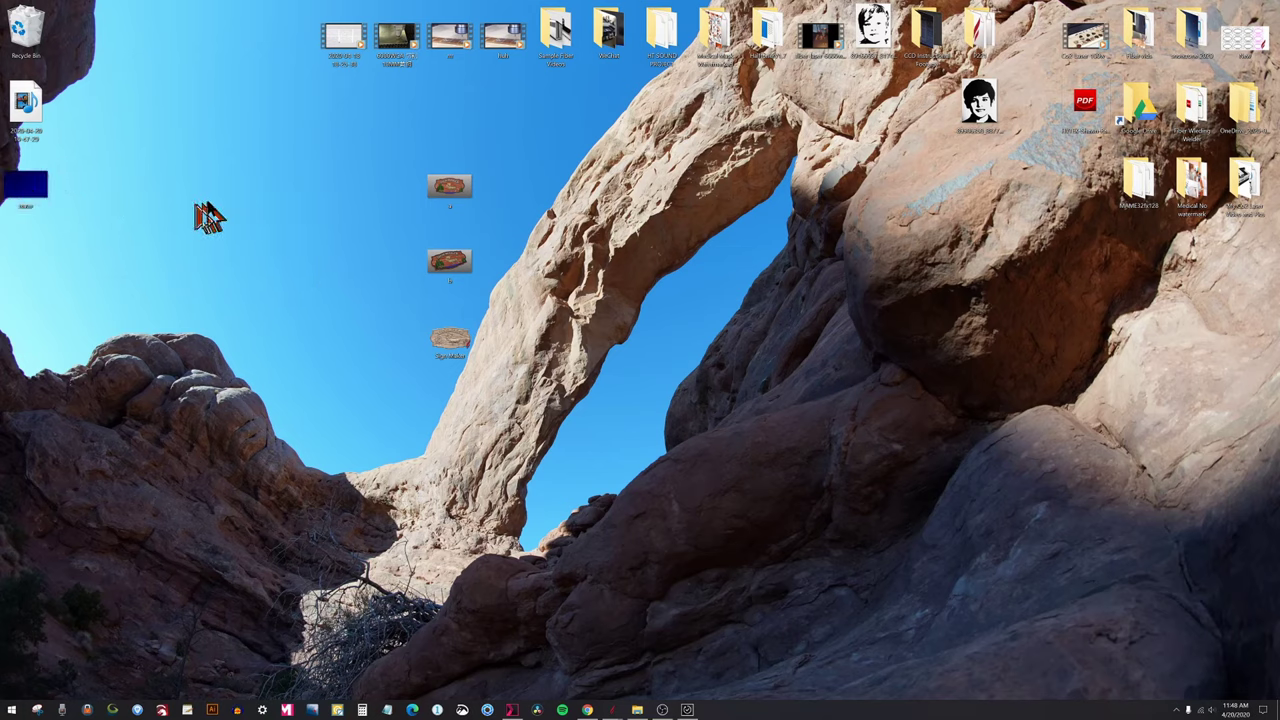
Create a desktop folder named SIGN MAKER and move the a, b and Sign Maker files into it.
right_click(209, 203)
mouse_move(234, 297)
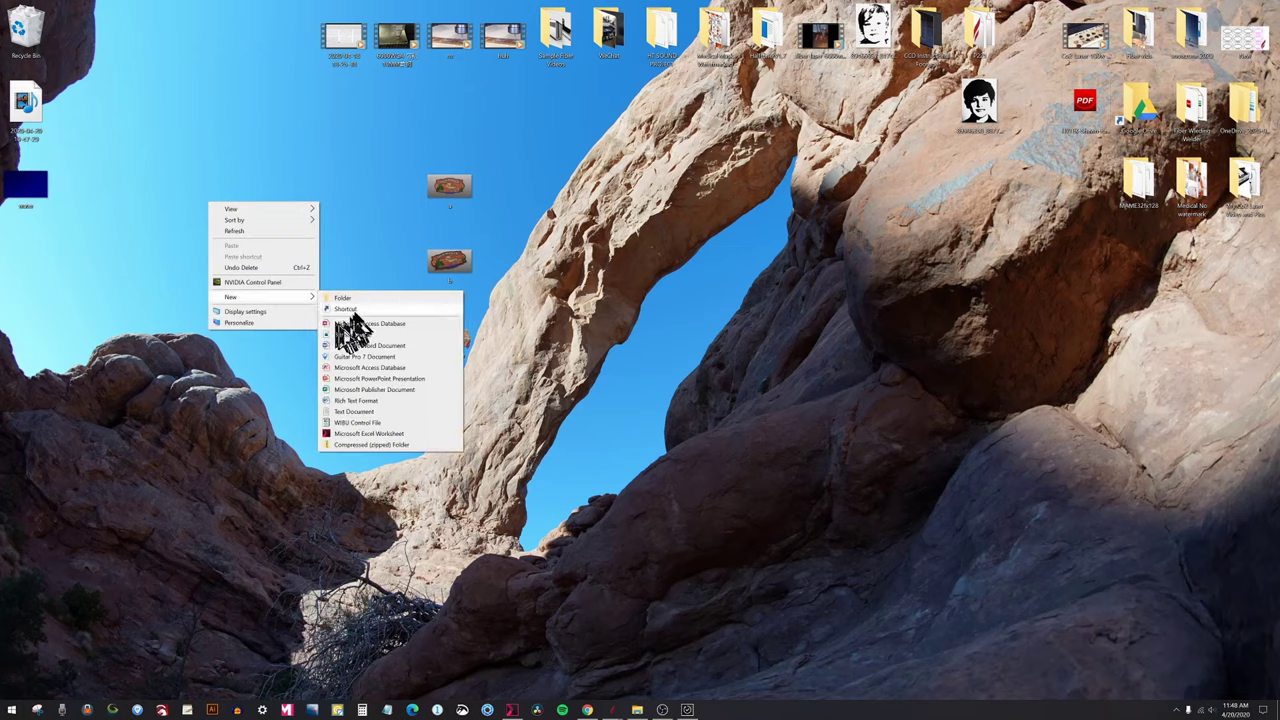
click(352, 298)
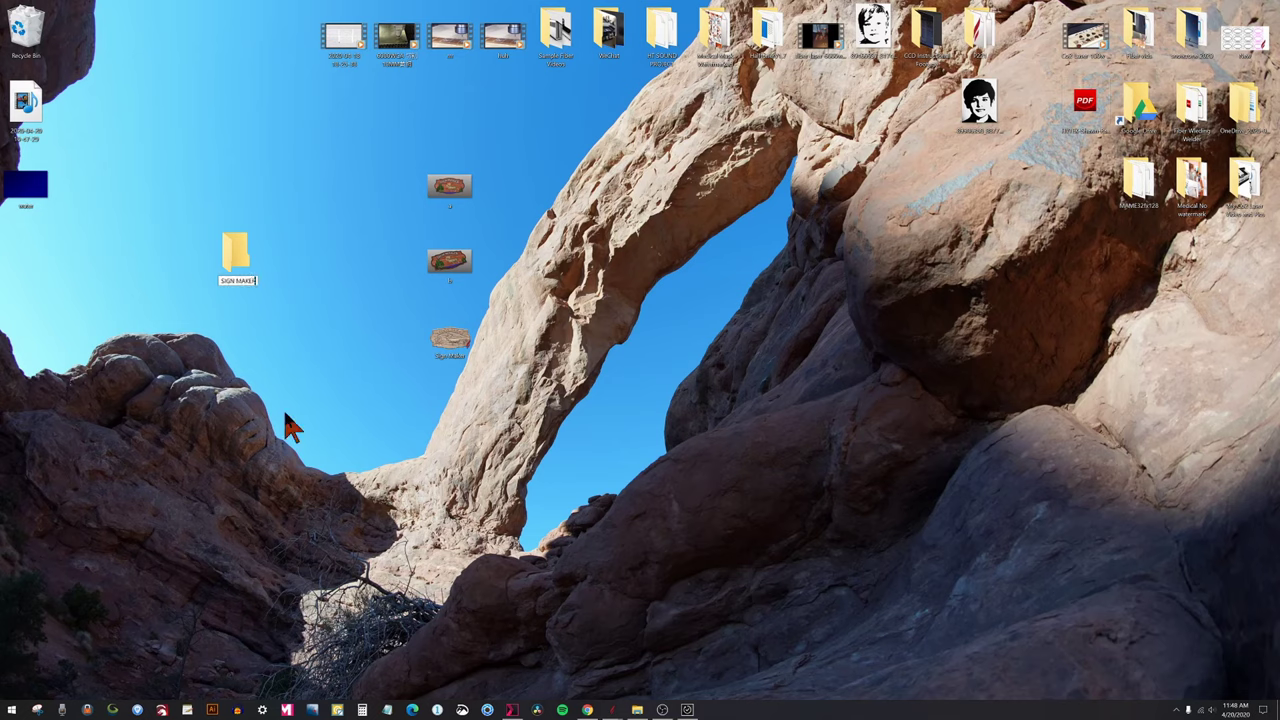
drag(588, 432, 408, 152)
drag(340, 240, 247, 262)
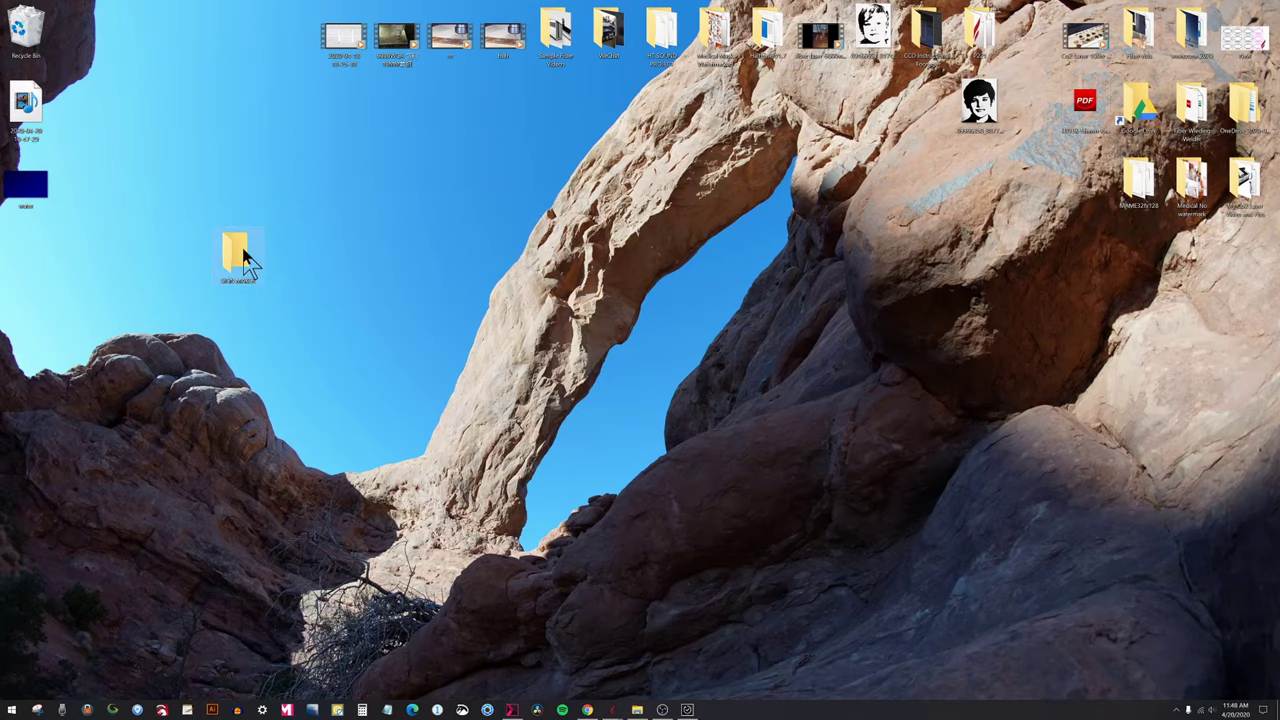
Open the SIGN MAKER folder in a maximized window and enlarge the thumbnails to check its files.
double_click(245, 258)
double_click(700, 20)
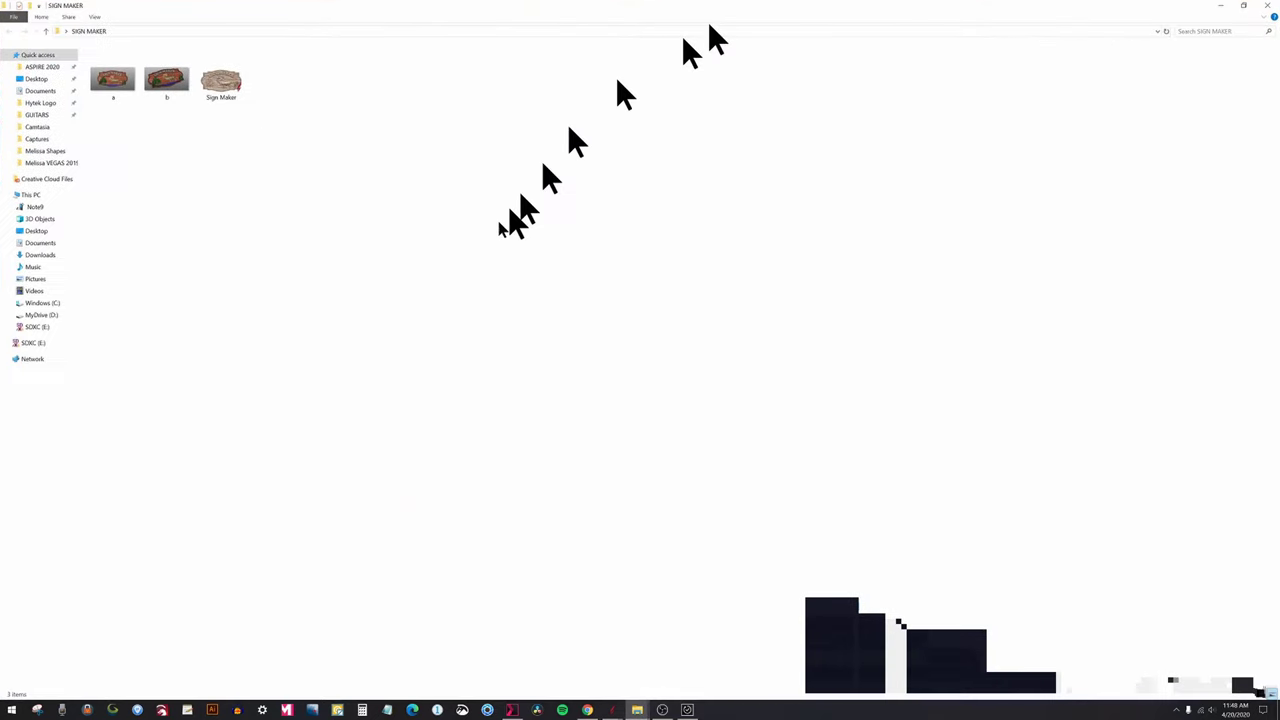
ctrl+scroll(180, 205, up, 3)
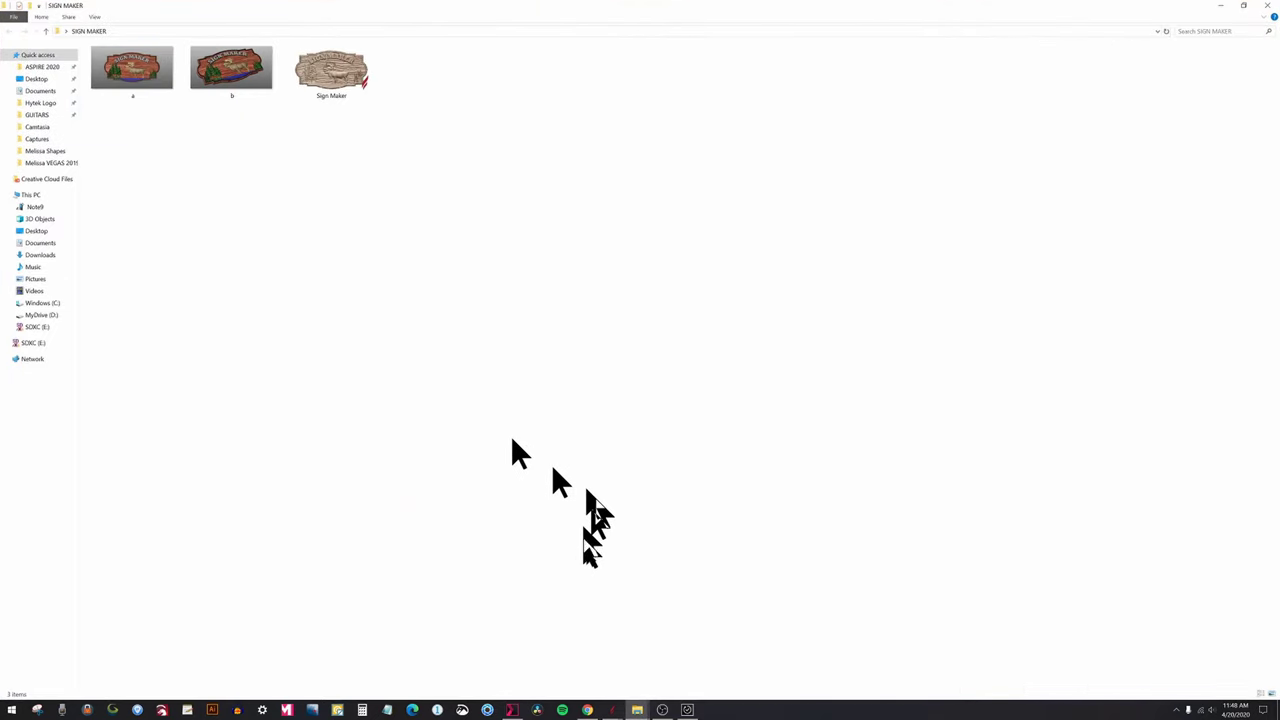
click(688, 711)
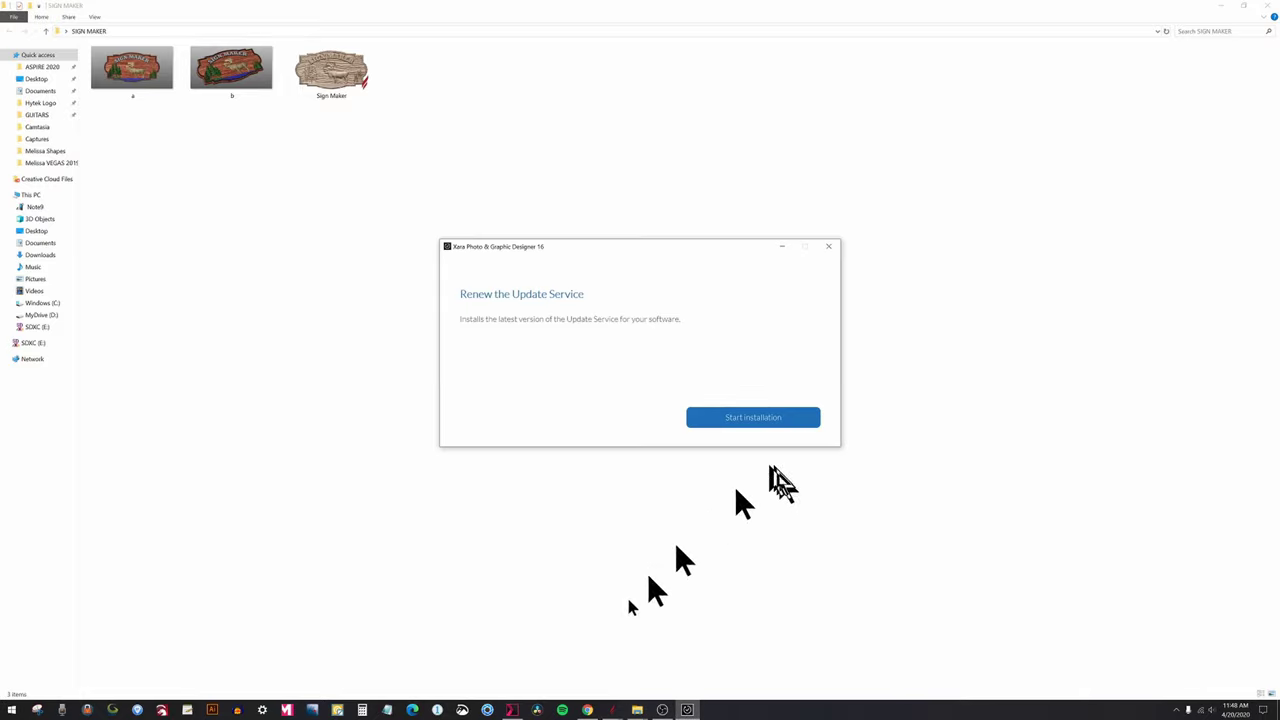
Switch back to the Sign Maker project in Aspire and hide the Grain 1 component in the 2D view.
mouse_move(662, 710)
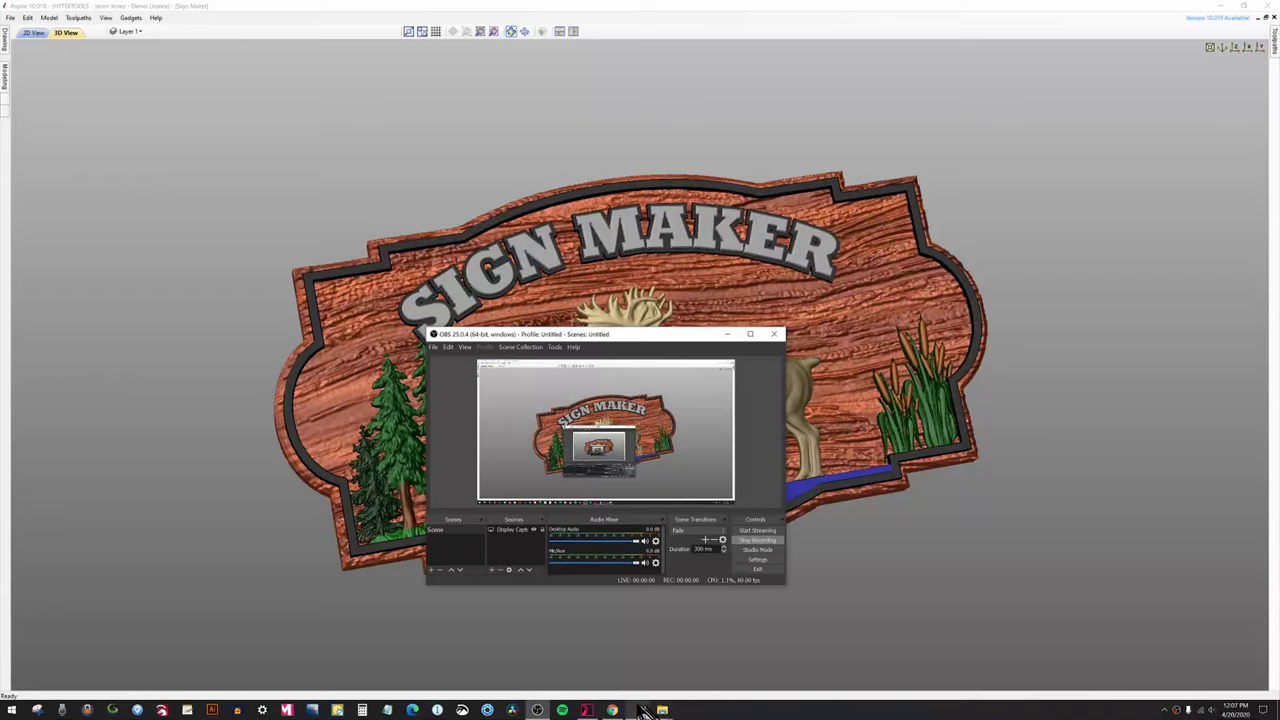
mouse_move(645, 710)
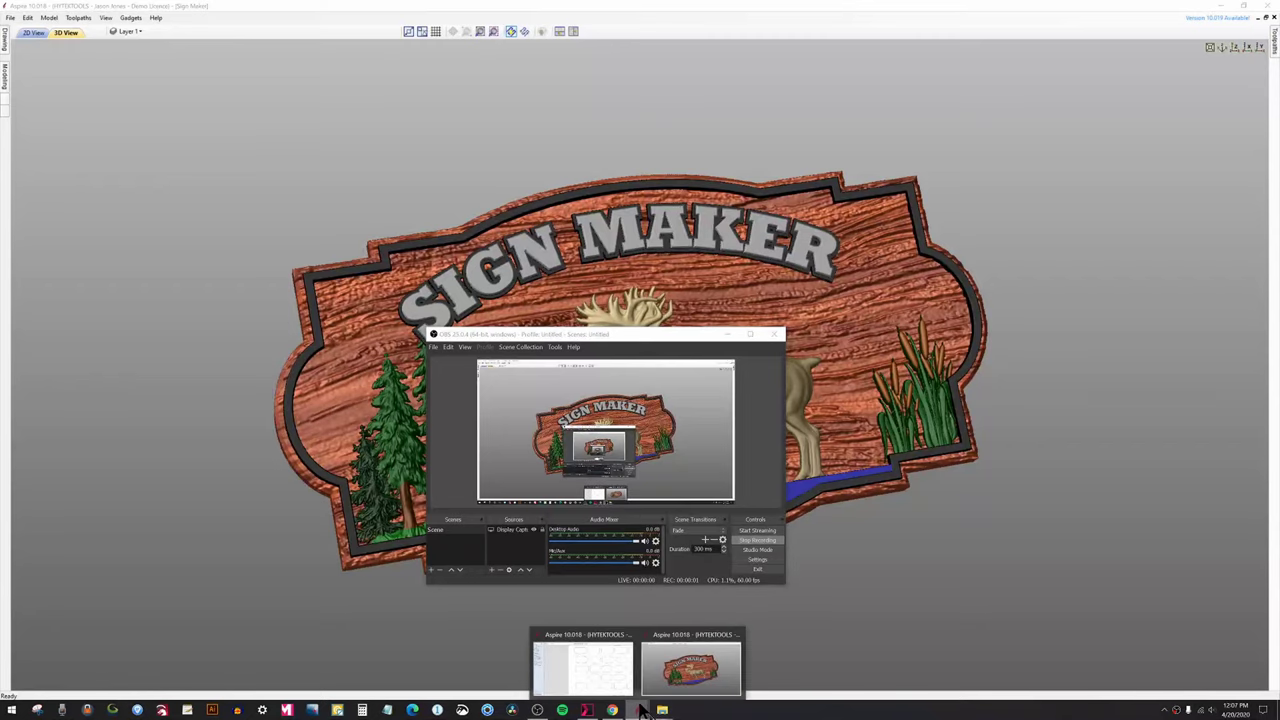
click(674, 668)
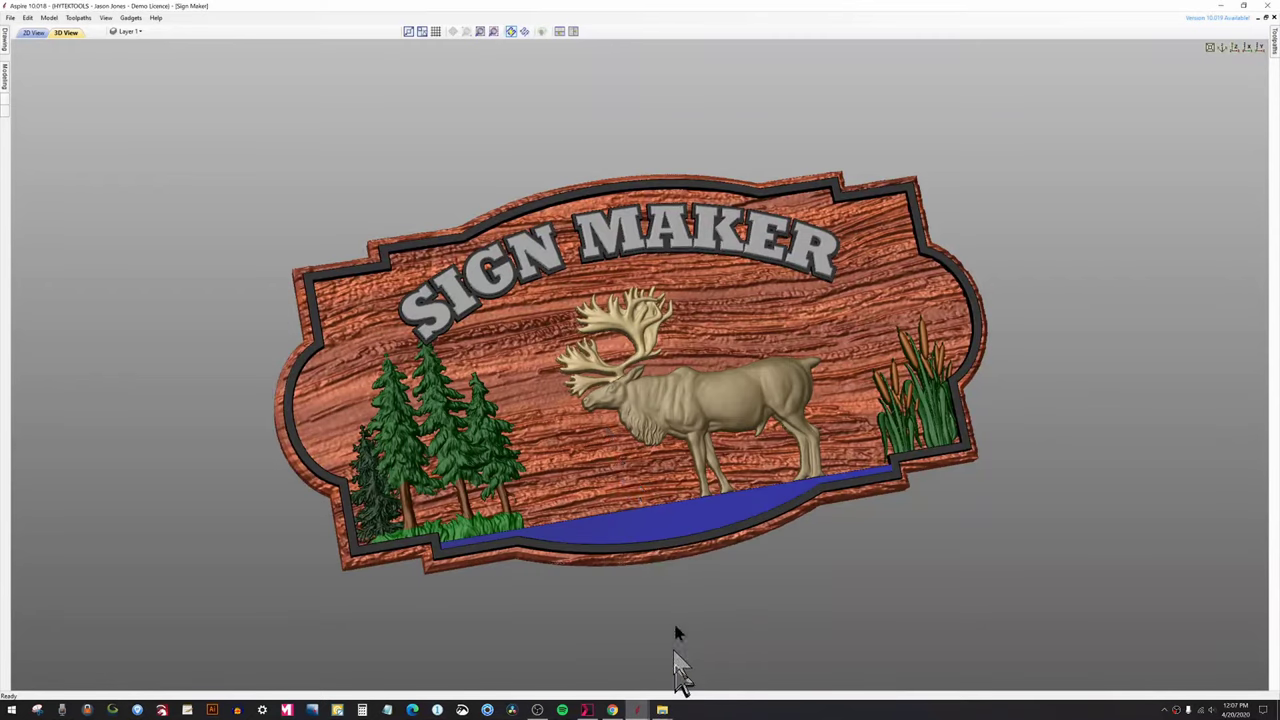
click(36, 31)
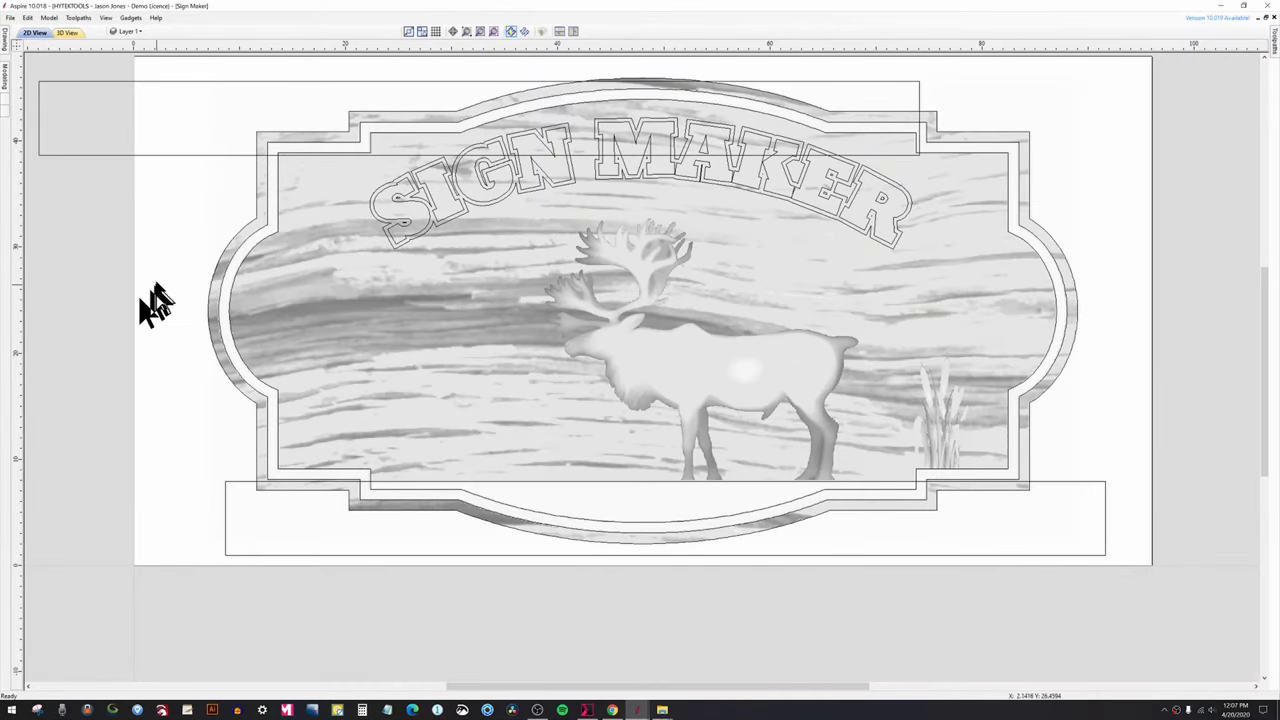
click(5, 80)
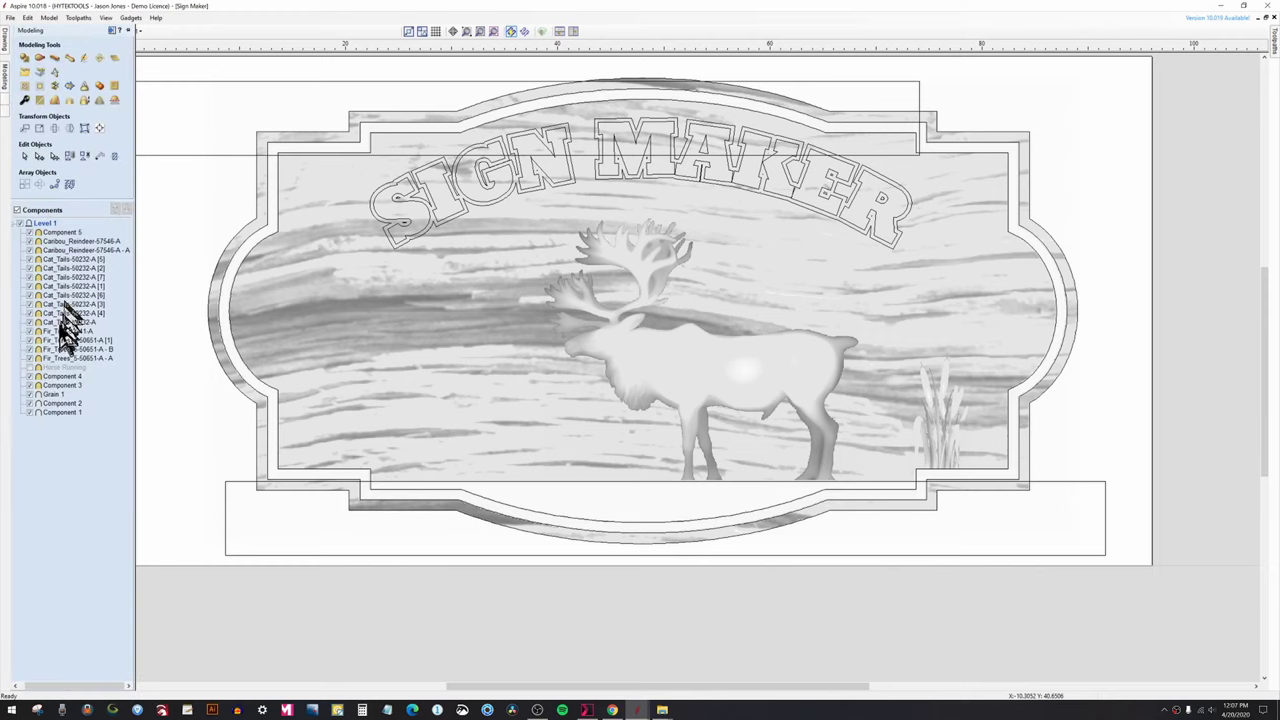
click(300, 329)
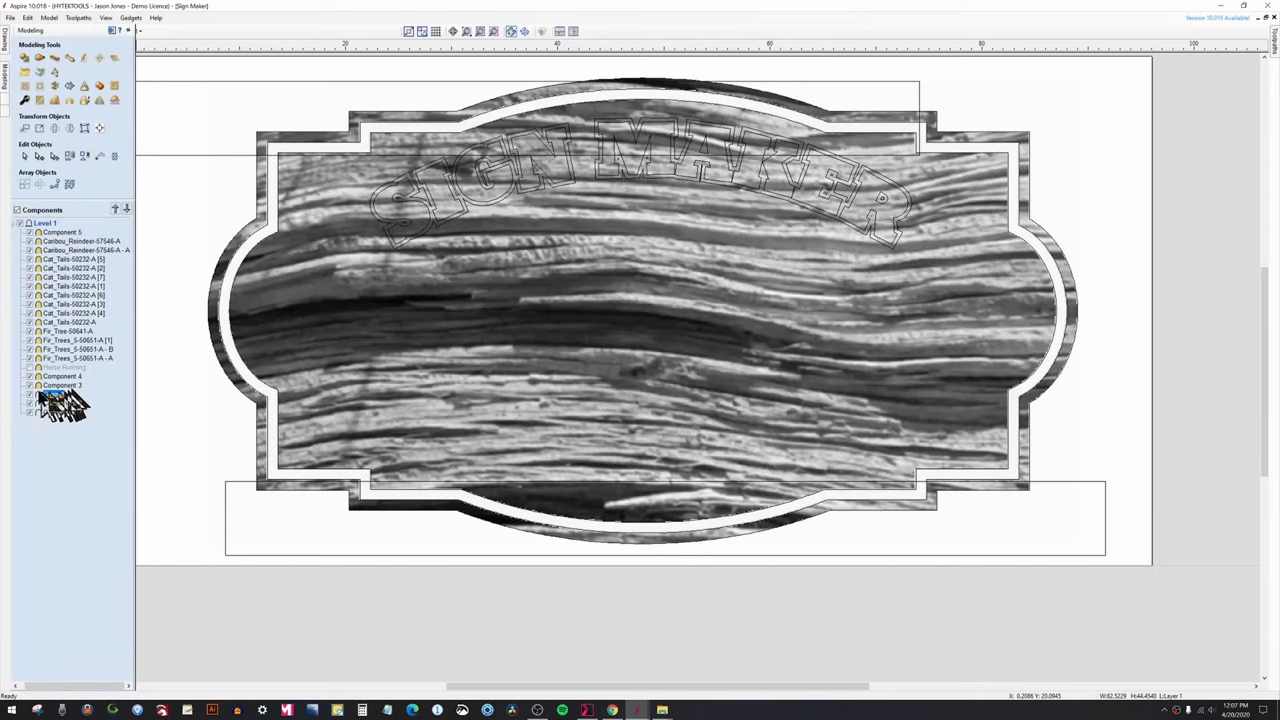
click(30, 393)
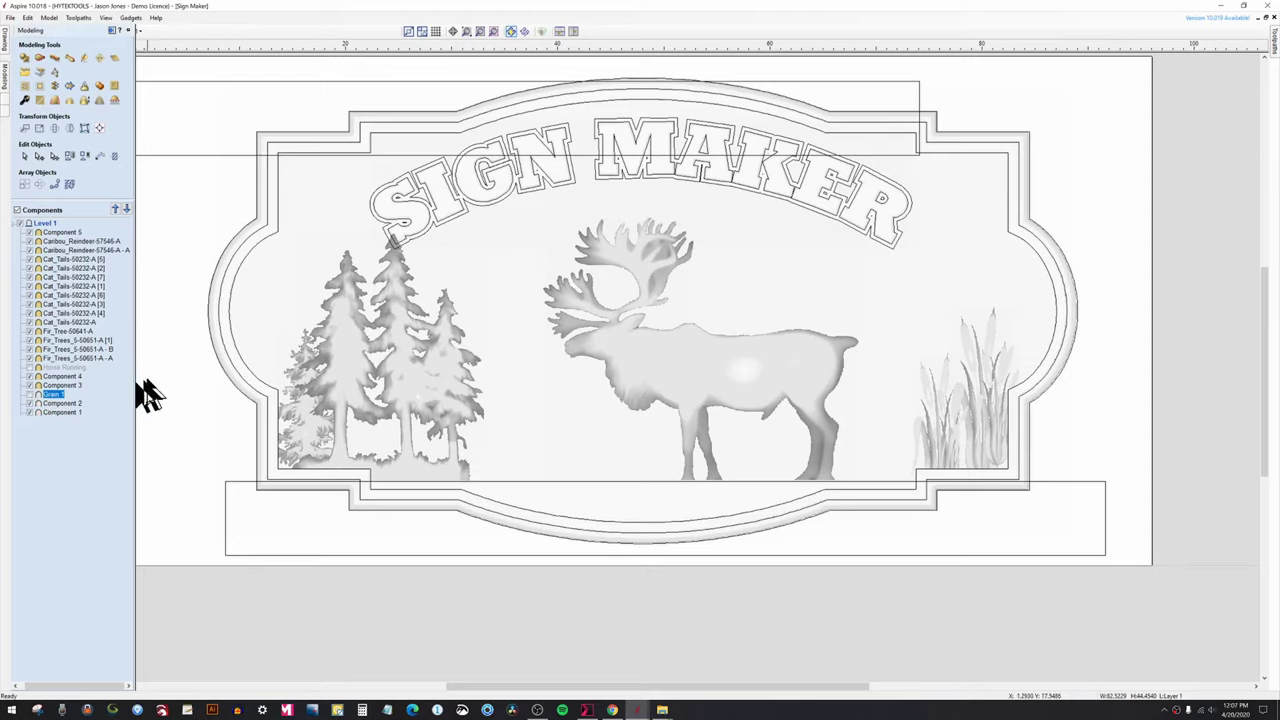
Place a copy of the small fir tree just beside the original, shrink it to about 5.06 by 9.94, and check it in 3D.
click(293, 443)
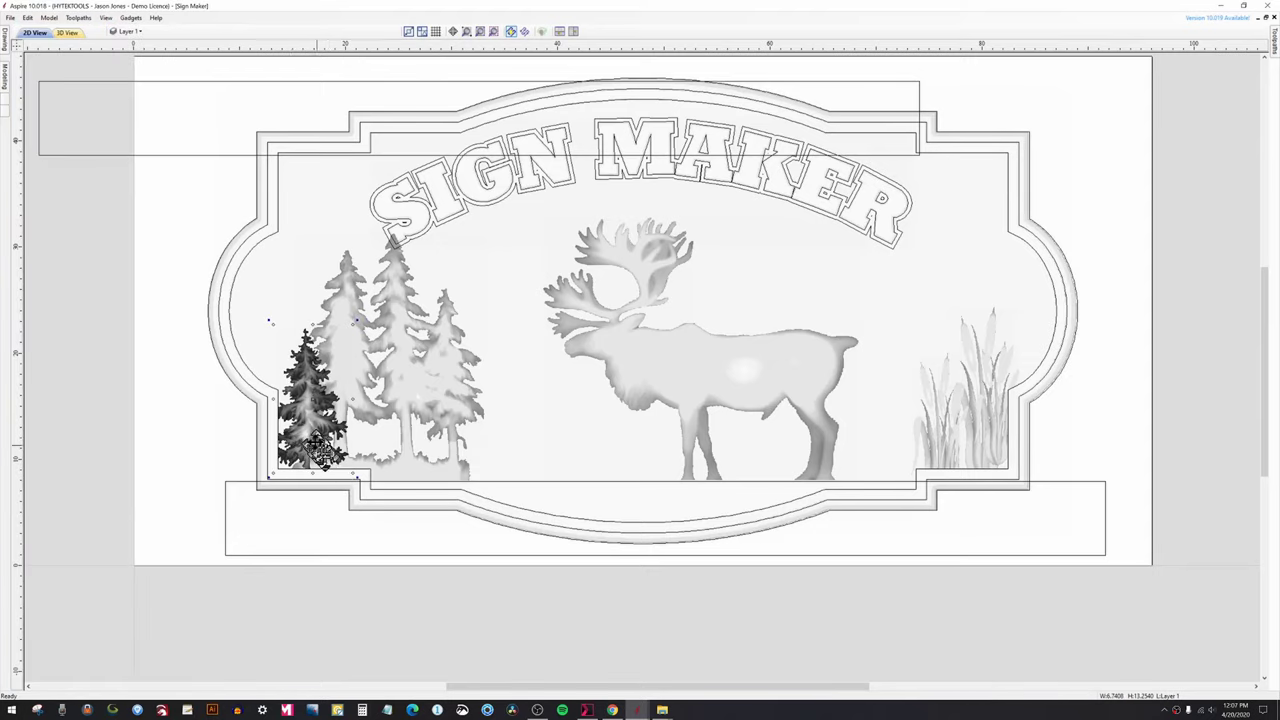
drag(313, 432, 331, 435)
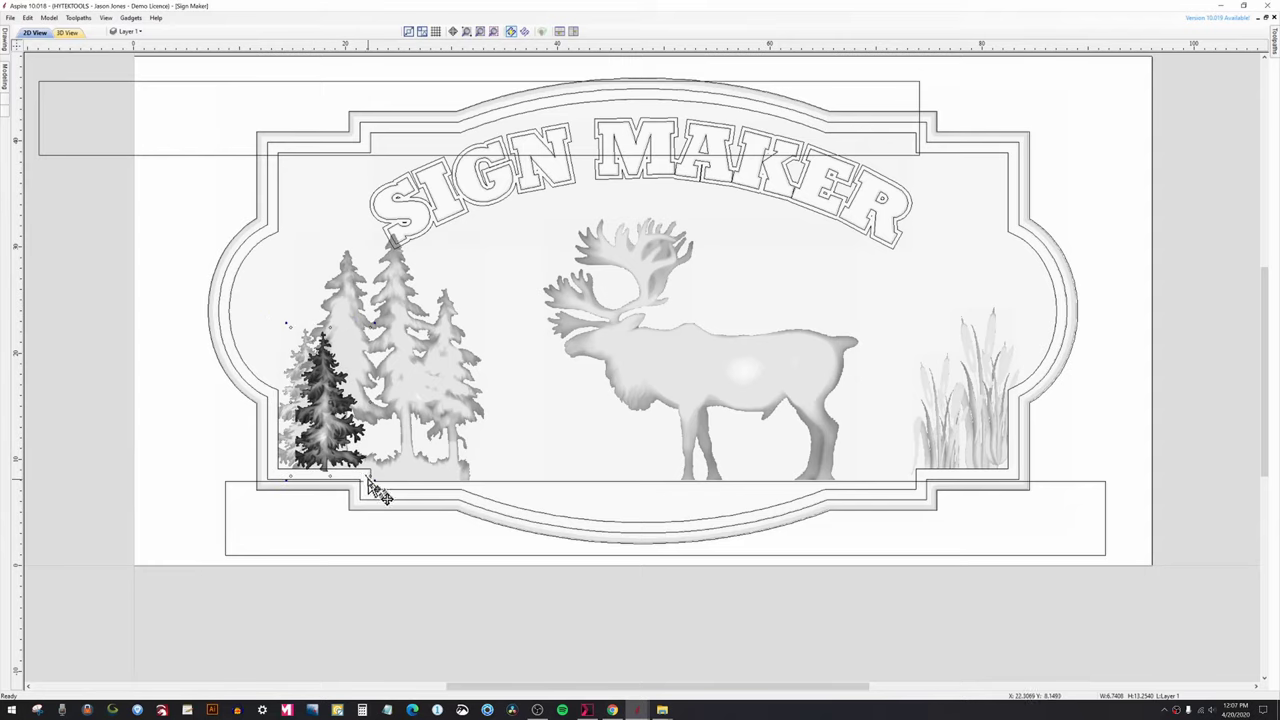
drag(370, 477, 372, 432)
click(66, 33)
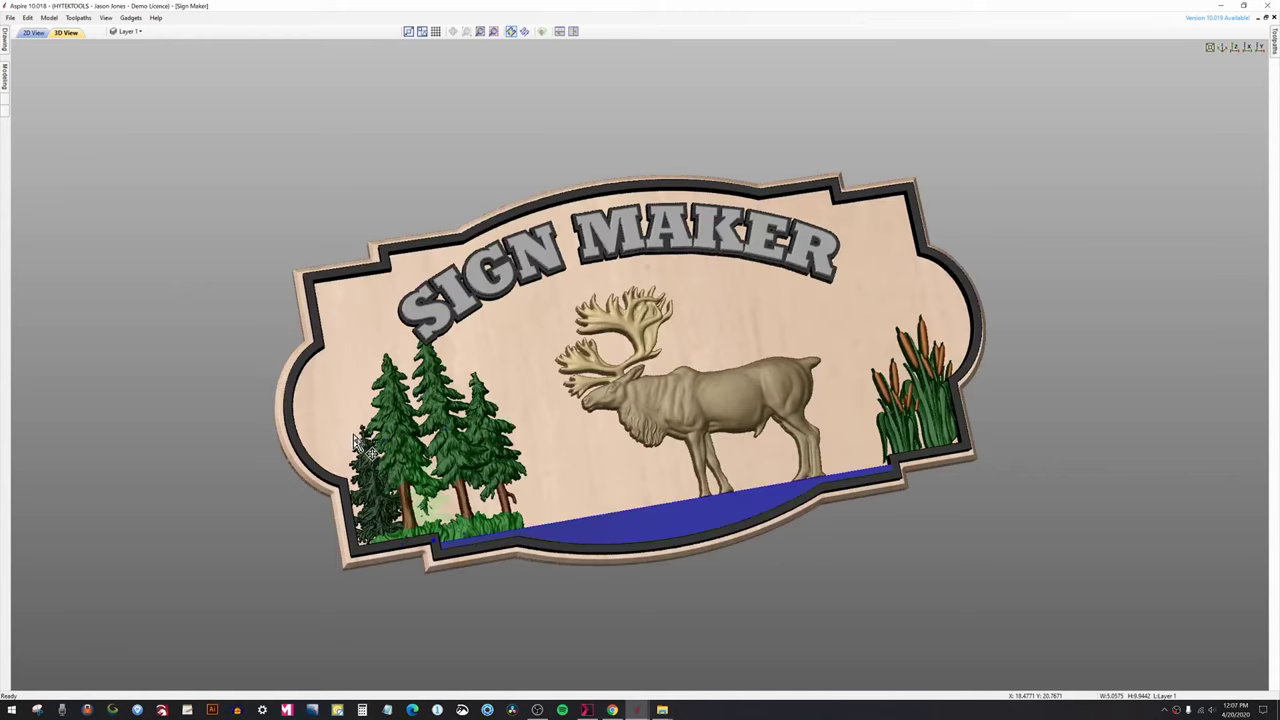
Add copies of the small fir between and beside the large firs, shrinking the outer two to about 4.32 by 8.49 and 3.94 by 7.74.
drag(428, 522, 478, 520)
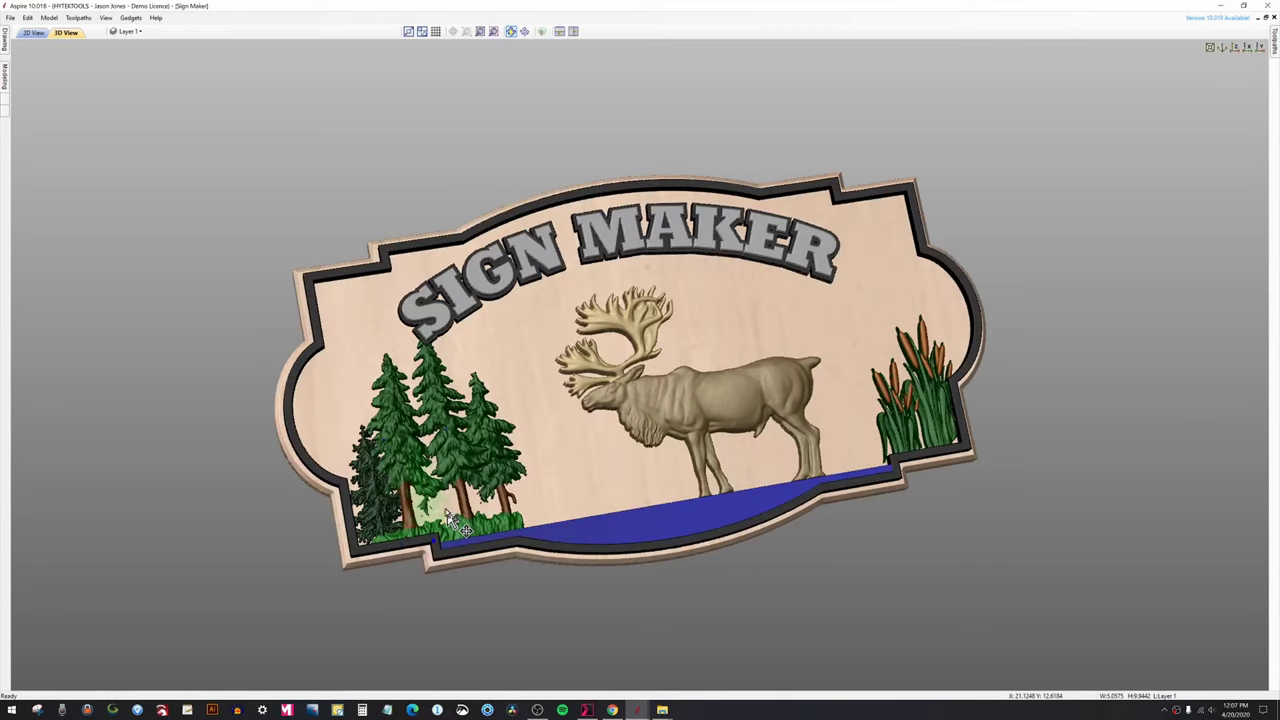
drag(443, 515, 546, 500)
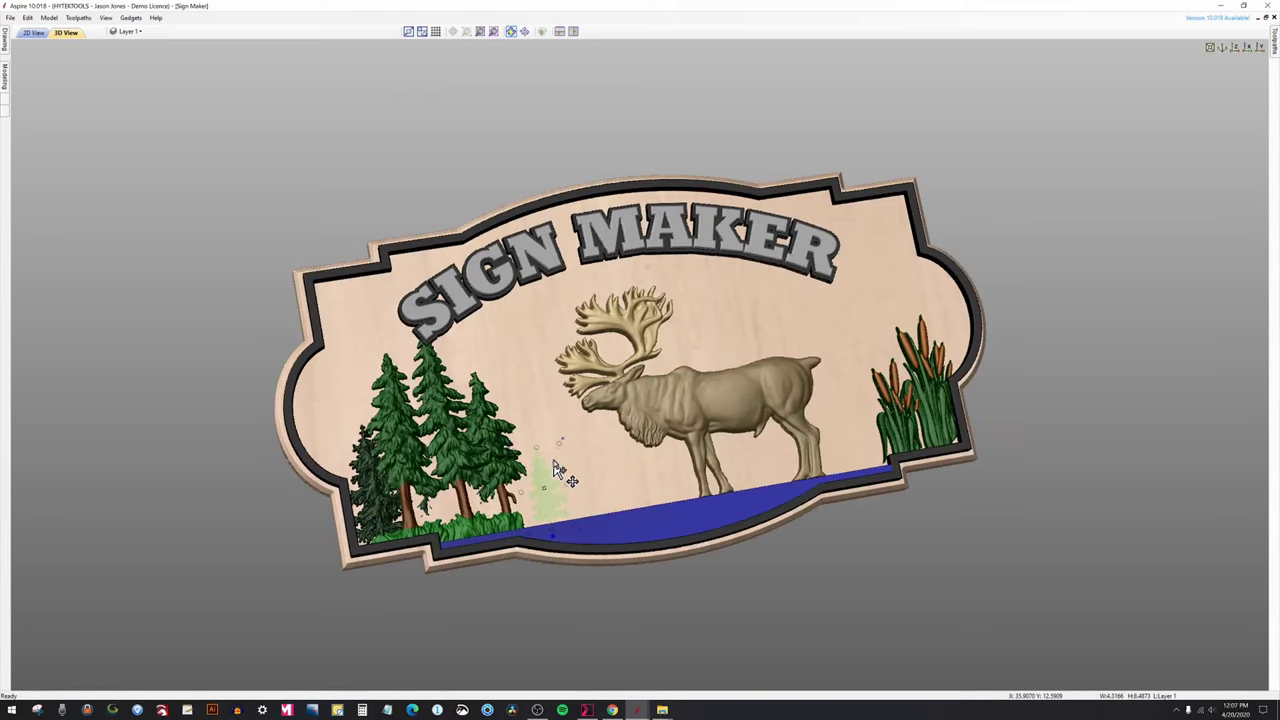
drag(558, 448, 557, 443)
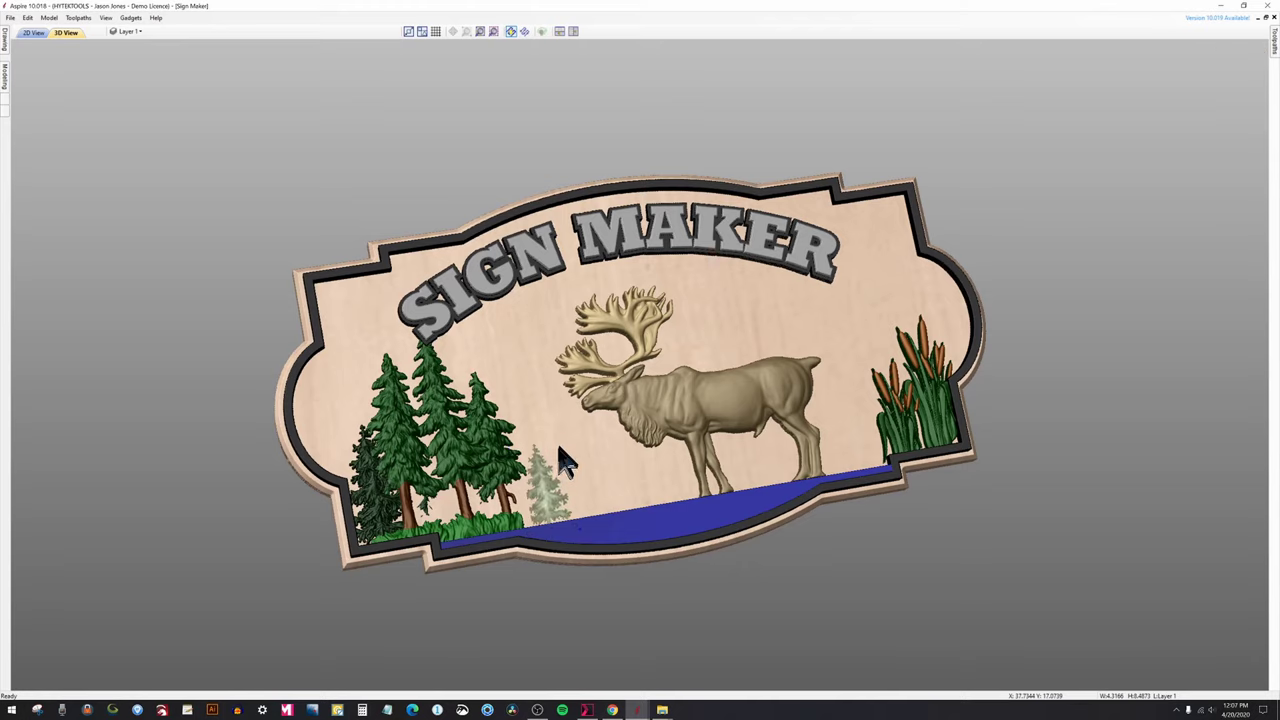
click(556, 464)
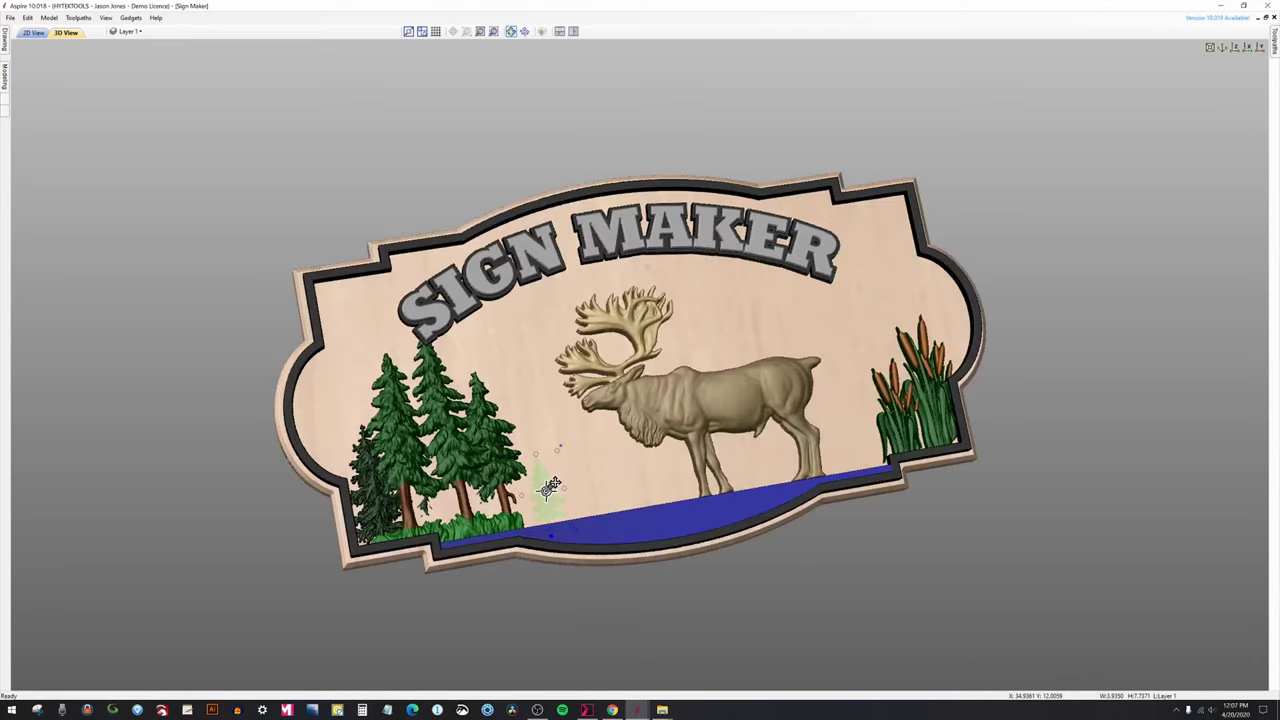
Place two small fir copies beside the cattails, shrink the outer one to about 3.63 by 7.14, and check their layout in 2D.
drag(552, 486, 885, 452)
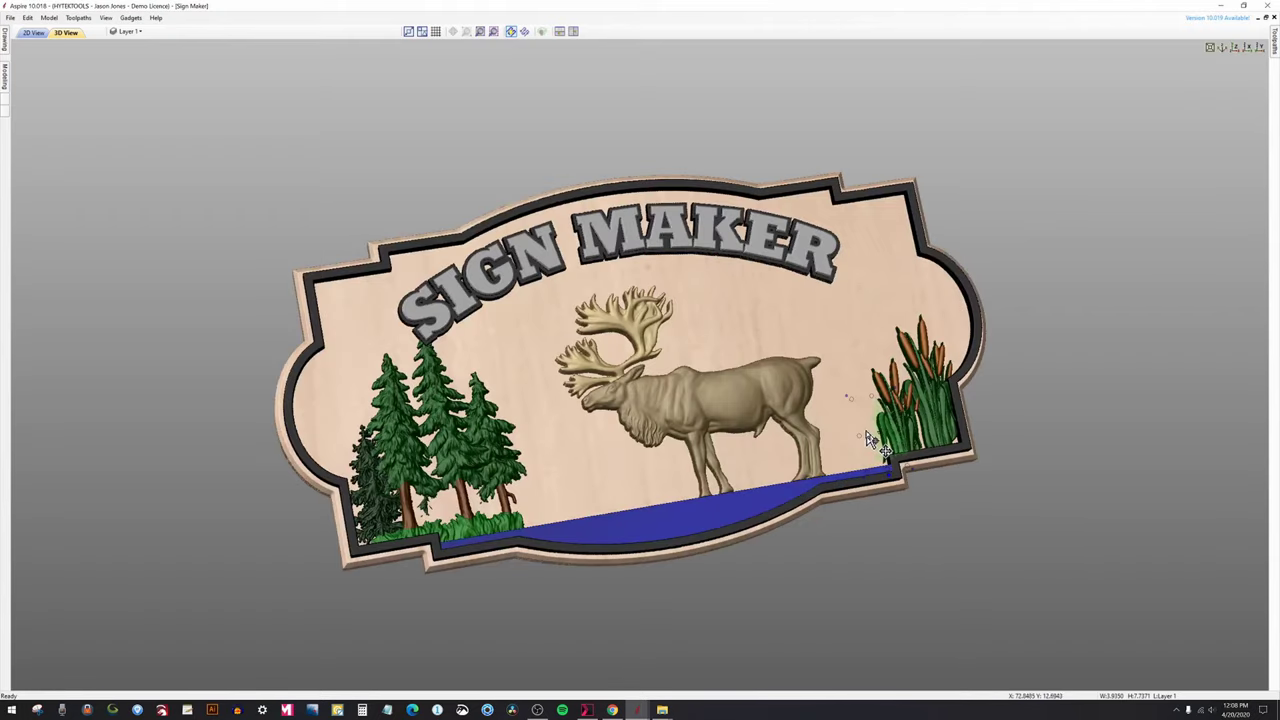
mouse_move(884, 448)
mouse_down()
mouse_move(870, 443)
mouse_move(880, 450)
mouse_up()
drag(846, 403, 850, 440)
click(34, 33)
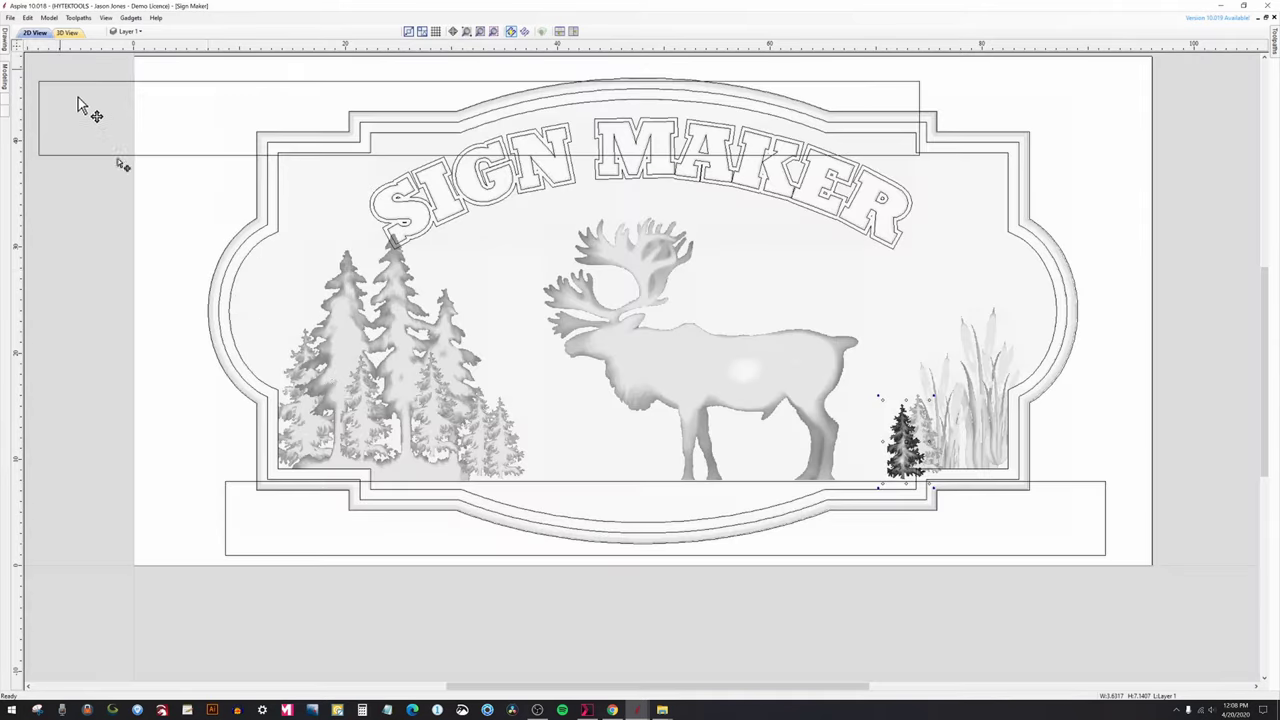
click(67, 33)
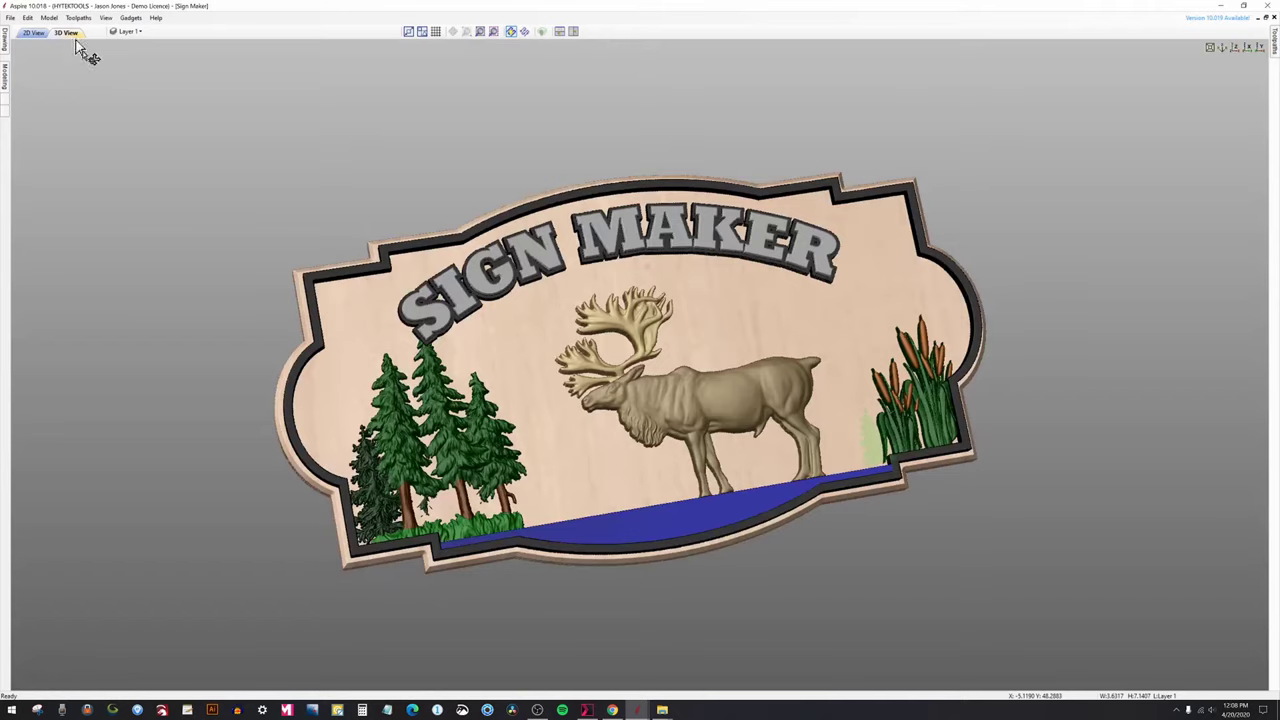
Set the base height of Fir_Tree-50641-A [2] to 3.2 inches in its component properties.
mouse_move(5, 80)
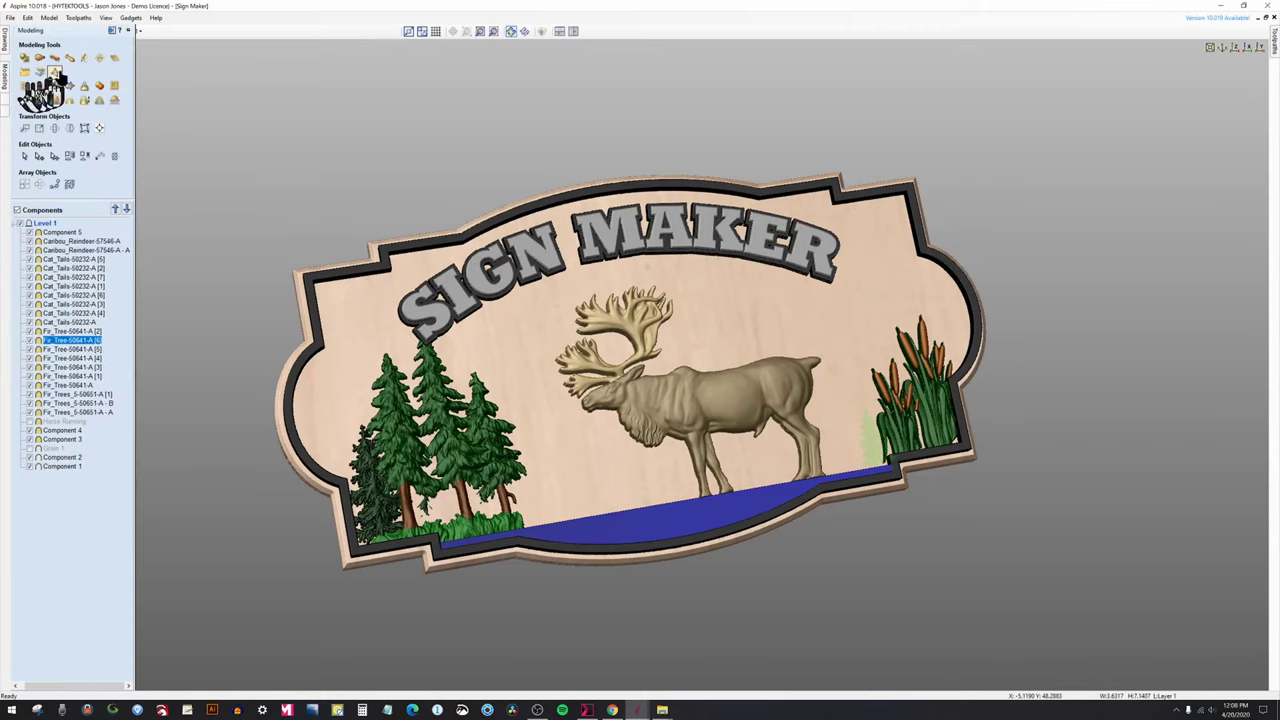
click(127, 31)
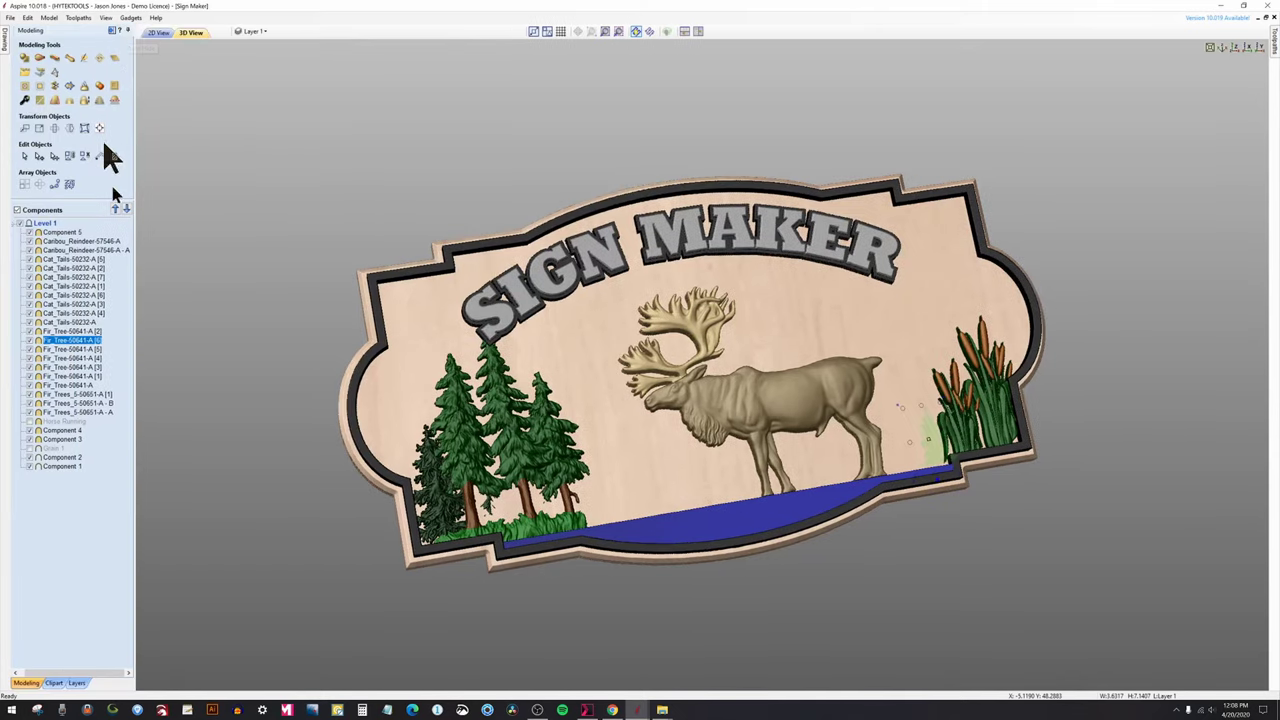
click(77, 332)
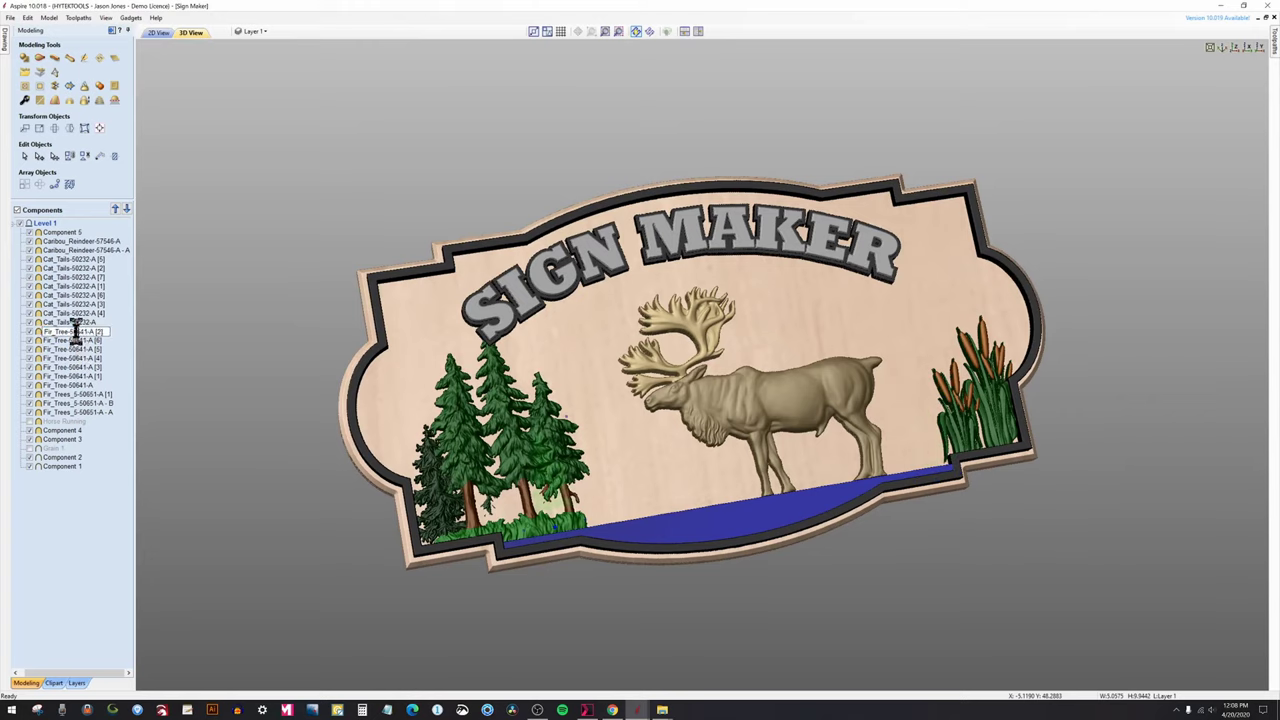
double_click(40, 334)
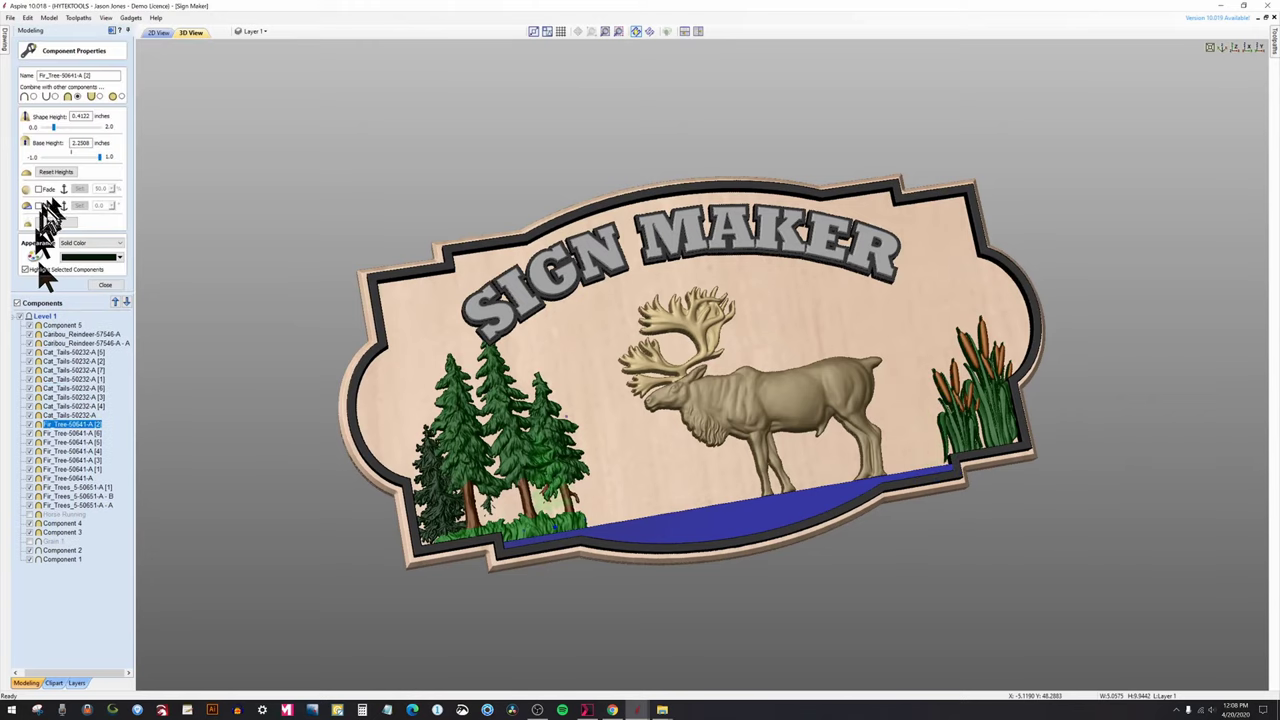
text(1)
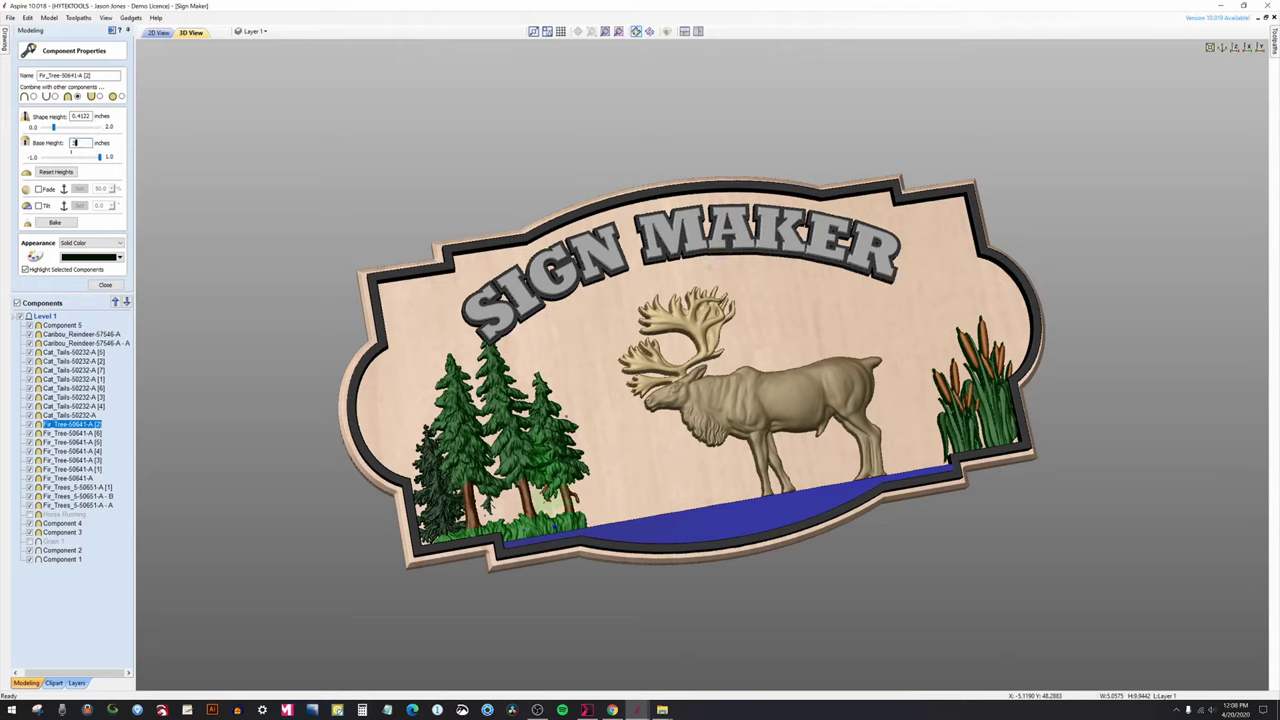
text(.2)
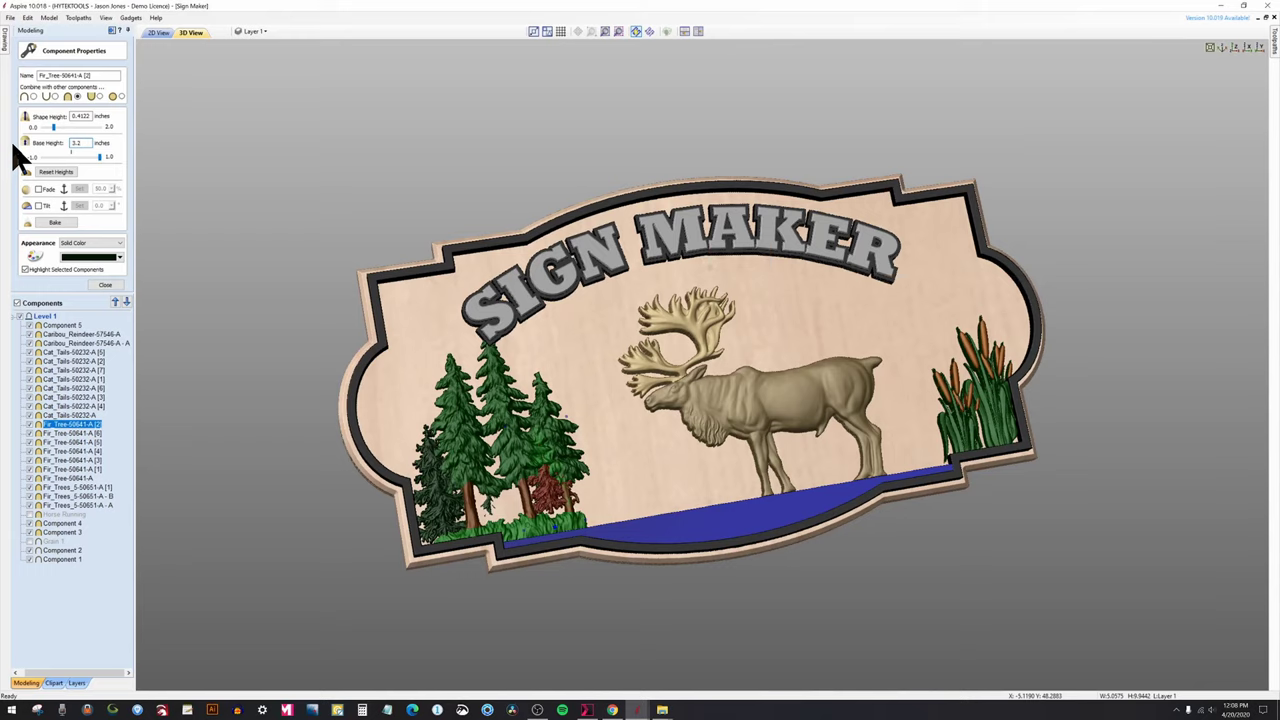
key(Return)
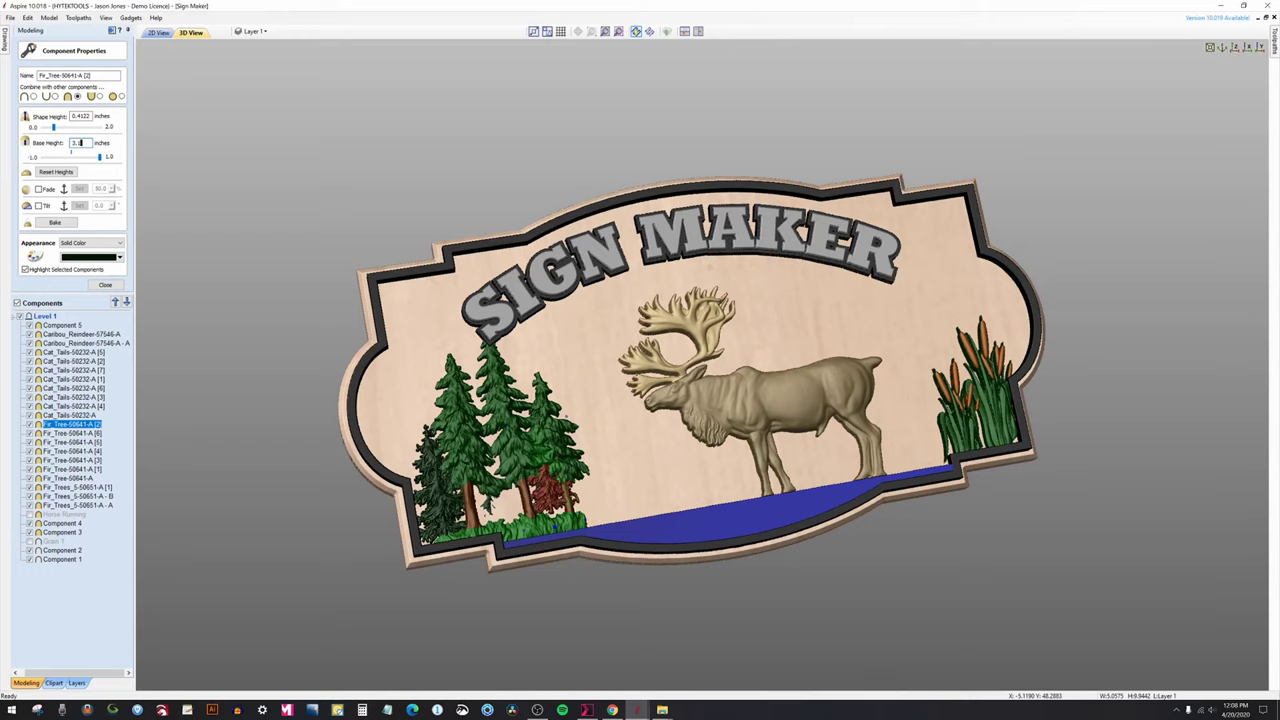
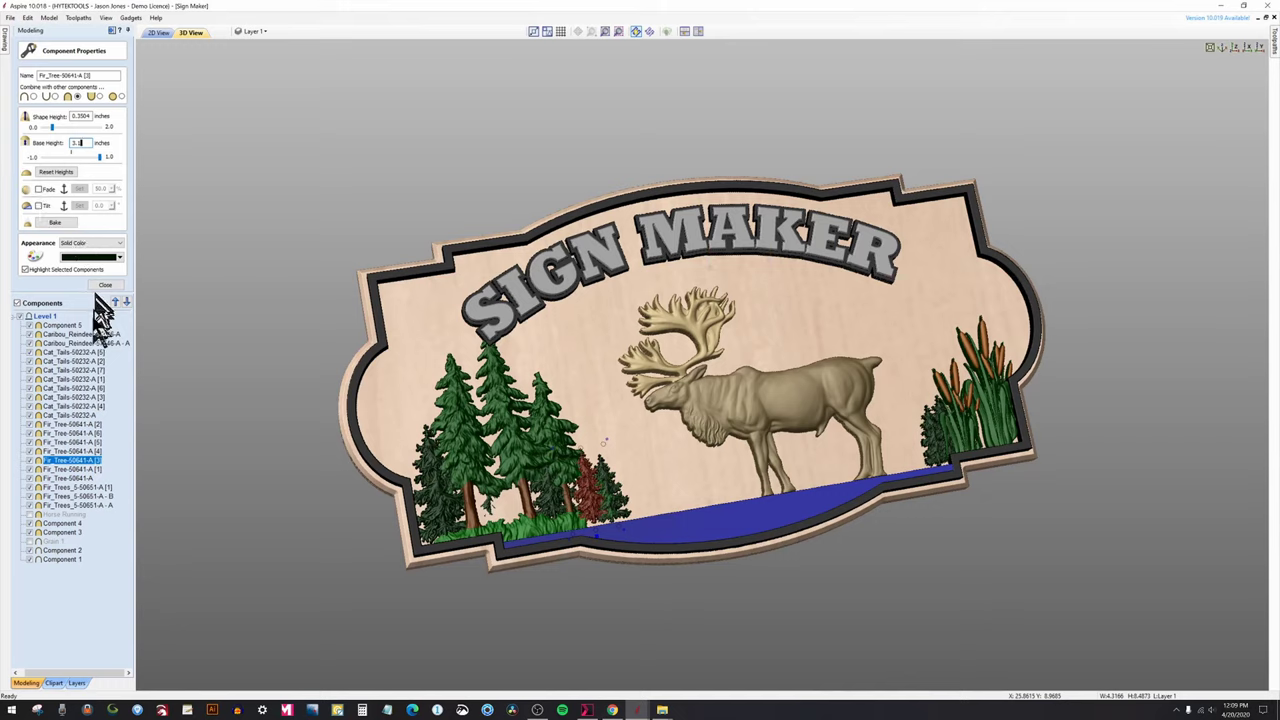
Set the base height of Fir_Tree-50641-A [1] to 3.15 inches and check the sign from the front in 3D.
click(76, 469)
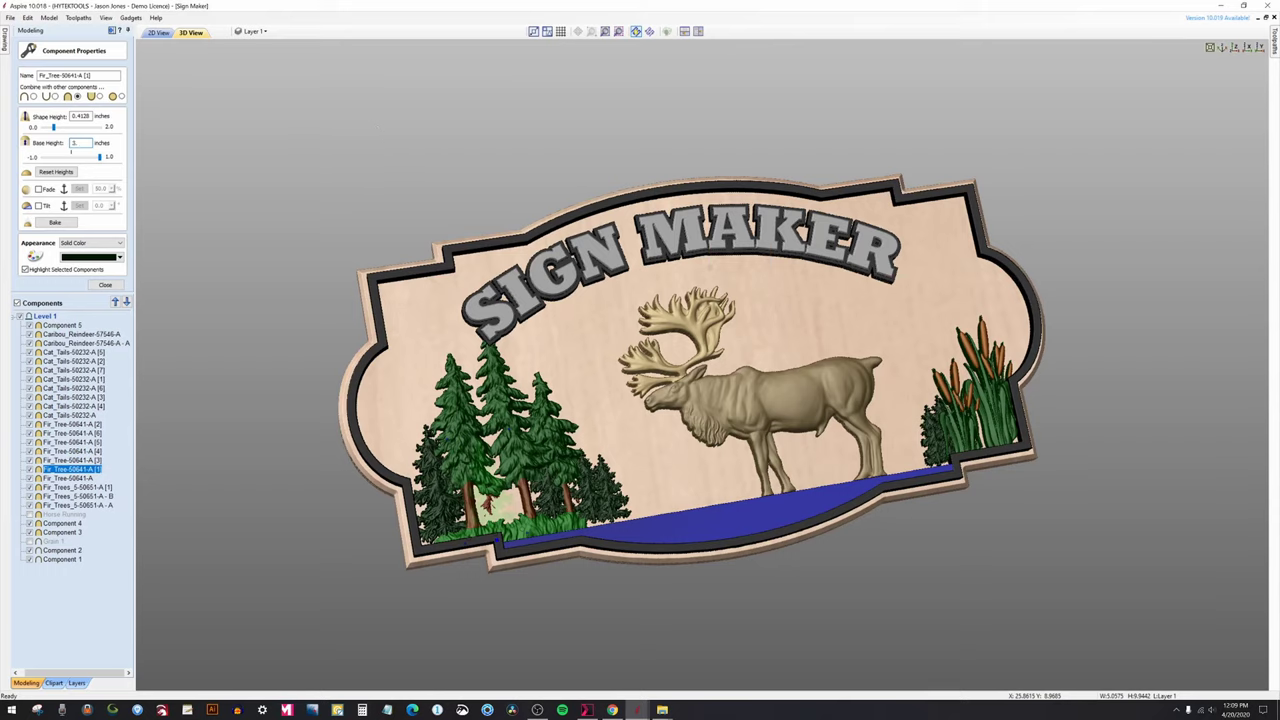
key(Return)
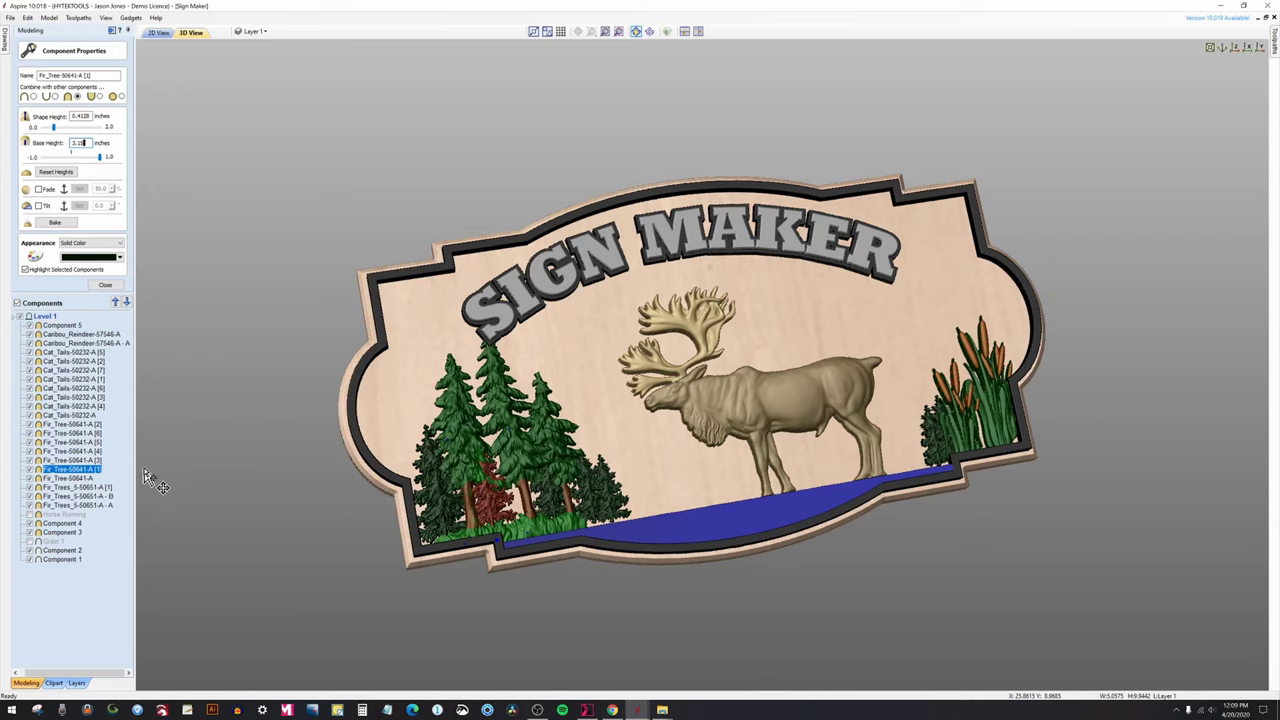
click(301, 482)
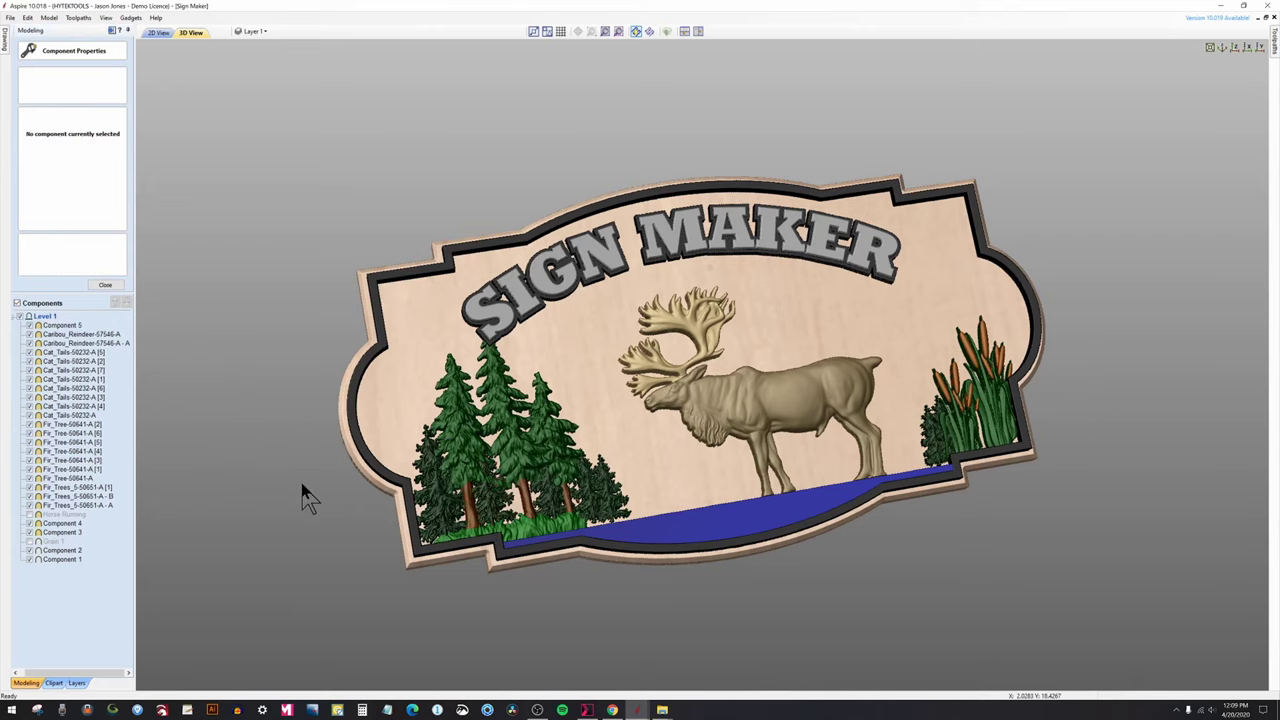
drag(664, 434, 640, 505)
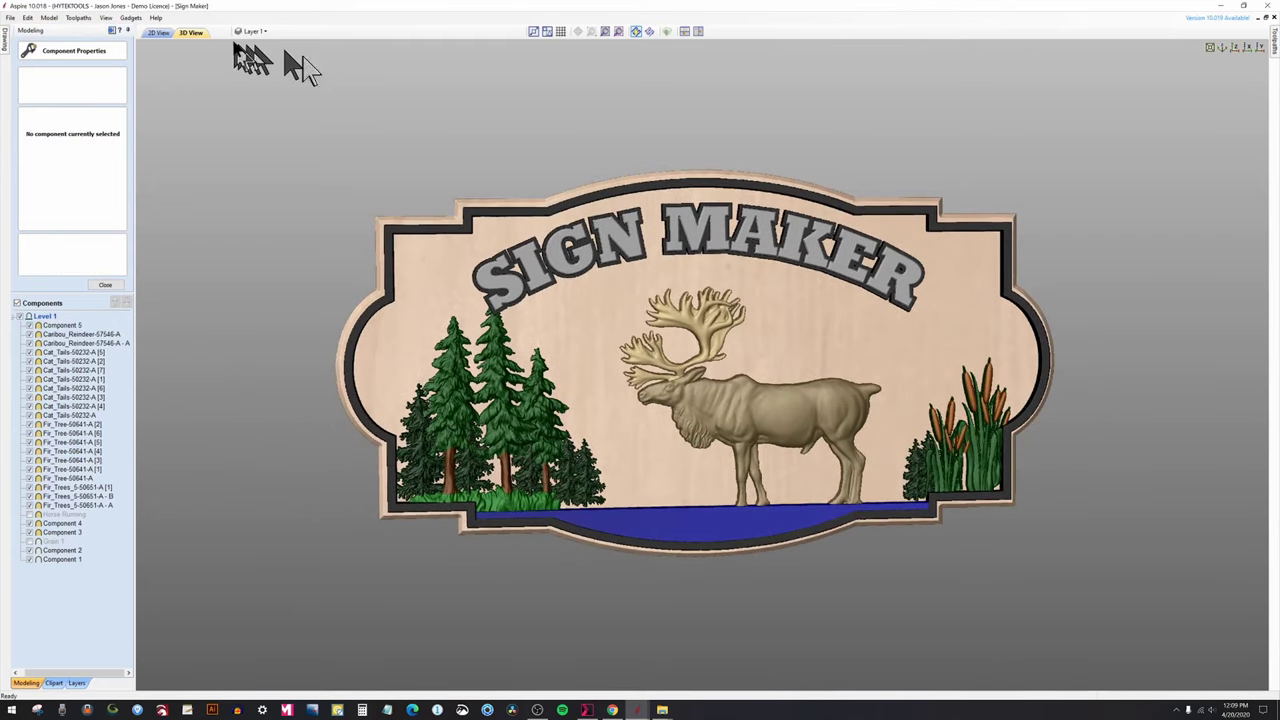
In the 2D view, nudge the outermost small fir near the caribou's head down to the waterline.
click(160, 33)
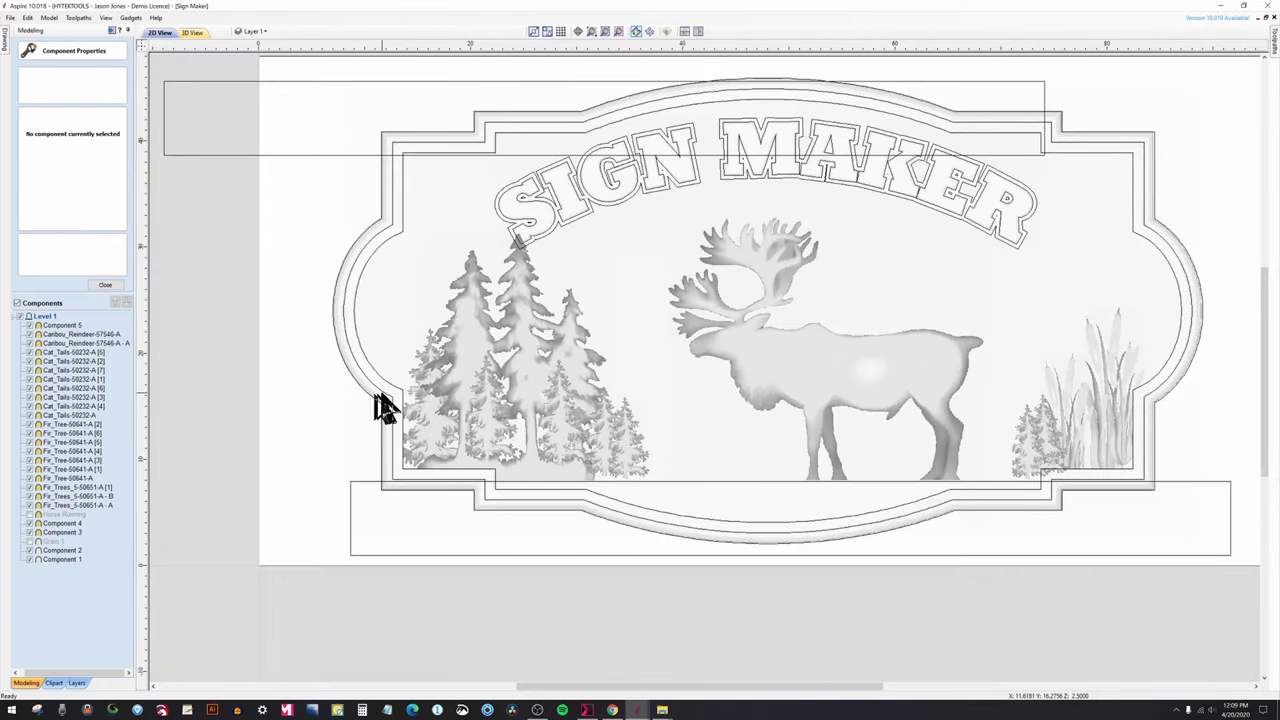
scroll(380, 406, down, 3)
scroll(463, 465, up, 5)
click(466, 462)
scroll(466, 440, up, 3)
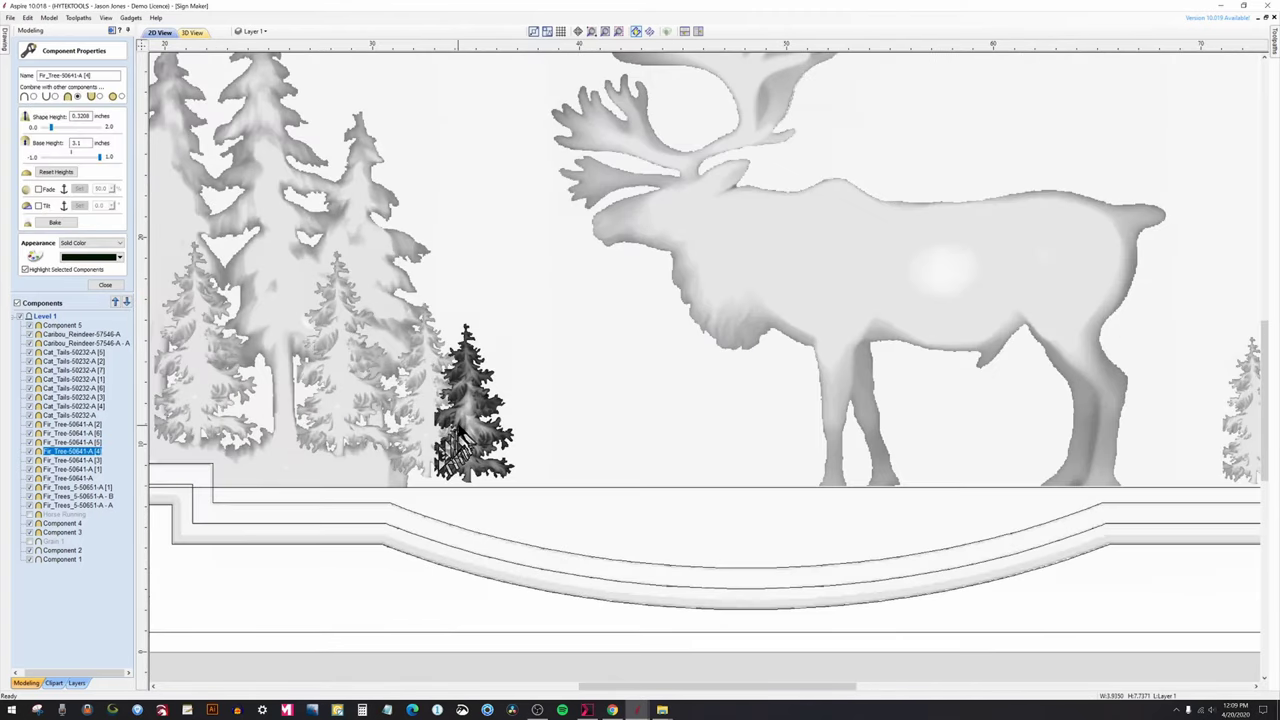
drag(470, 404, 472, 410)
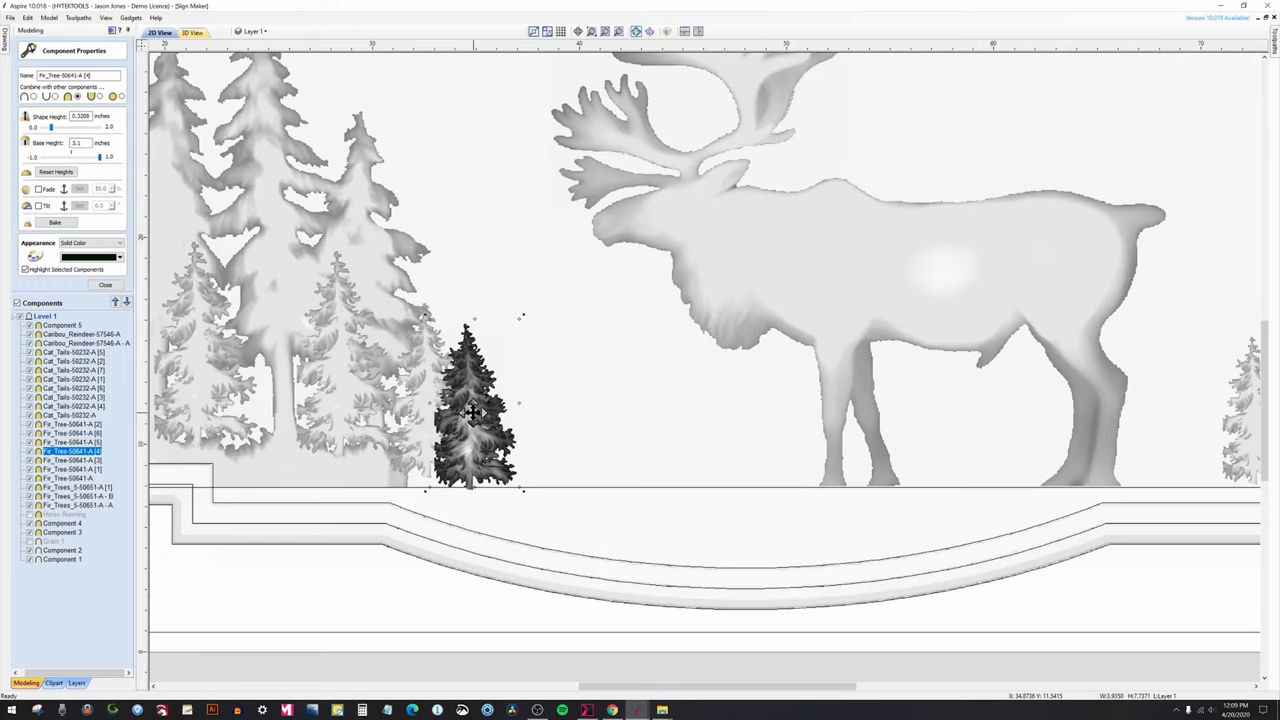
Lower the neighbouring small fir, Fir_Tree-50641-A [3], to the waterline, enlarge it to about 4.76 by 9.35, and check it in 3D.
click(443, 430)
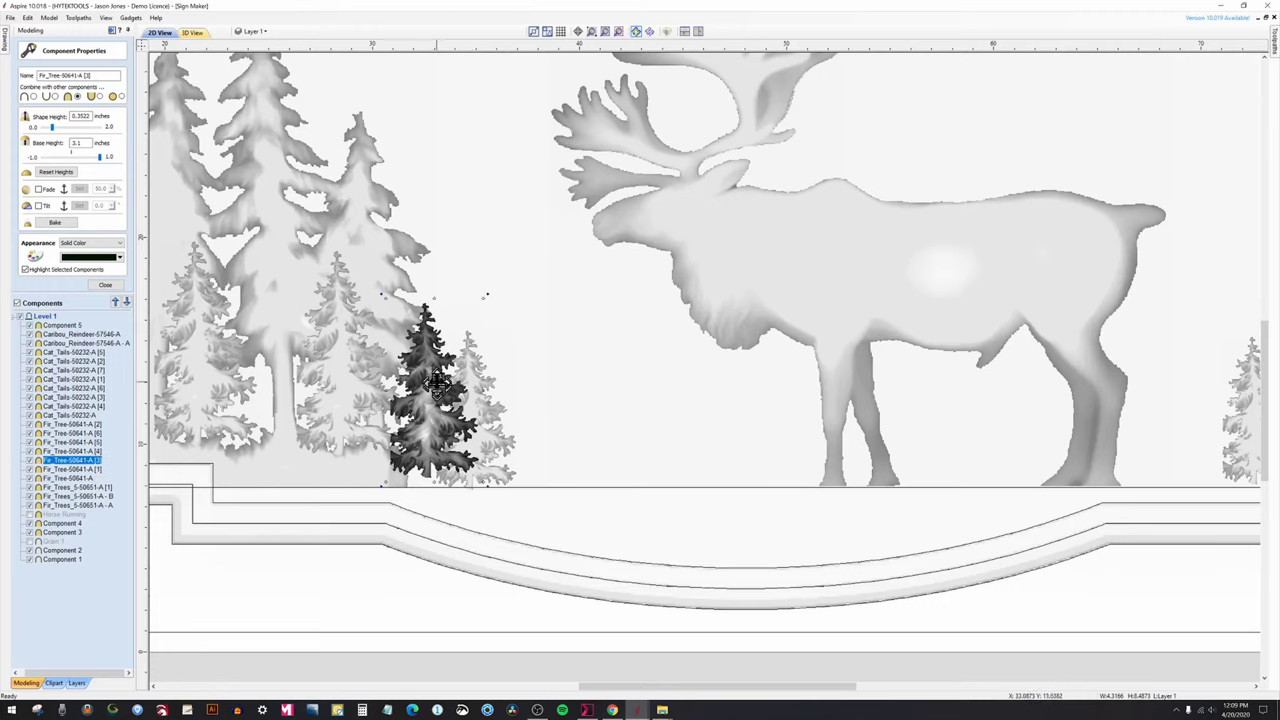
drag(430, 393, 435, 393)
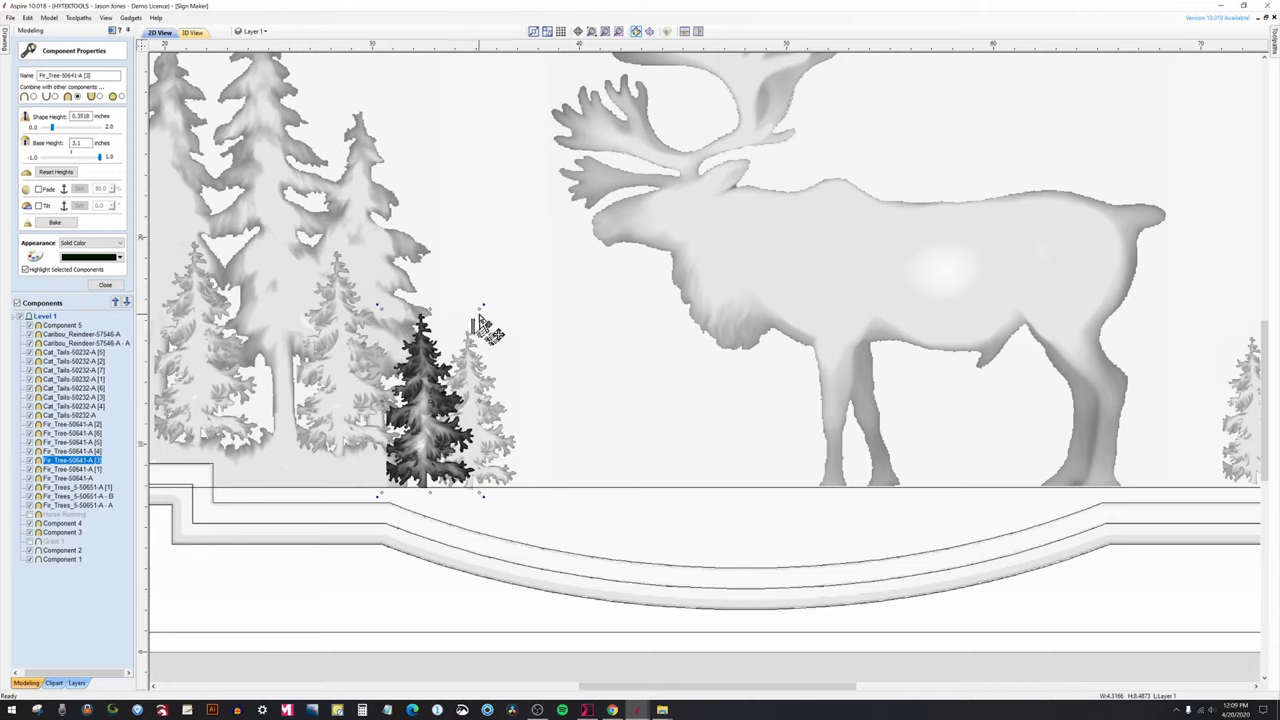
drag(480, 311, 484, 300)
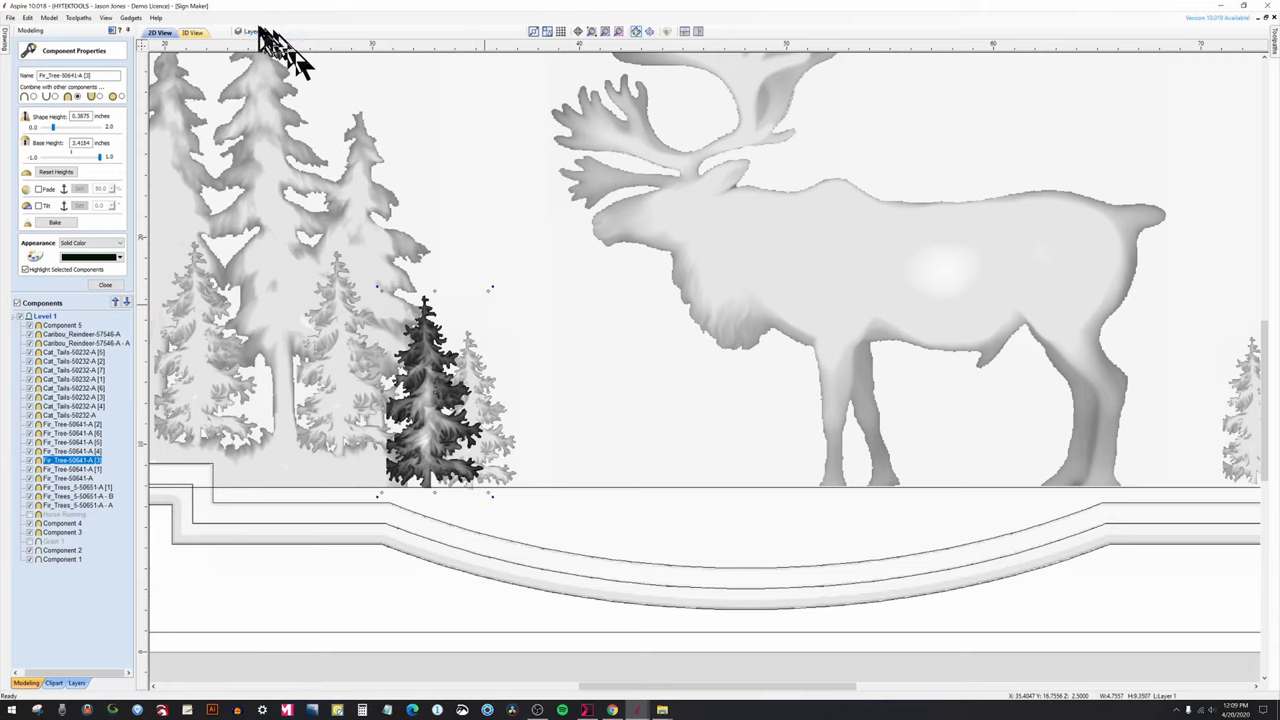
click(191, 32)
scroll(337, 451, down, 5)
click(343, 452)
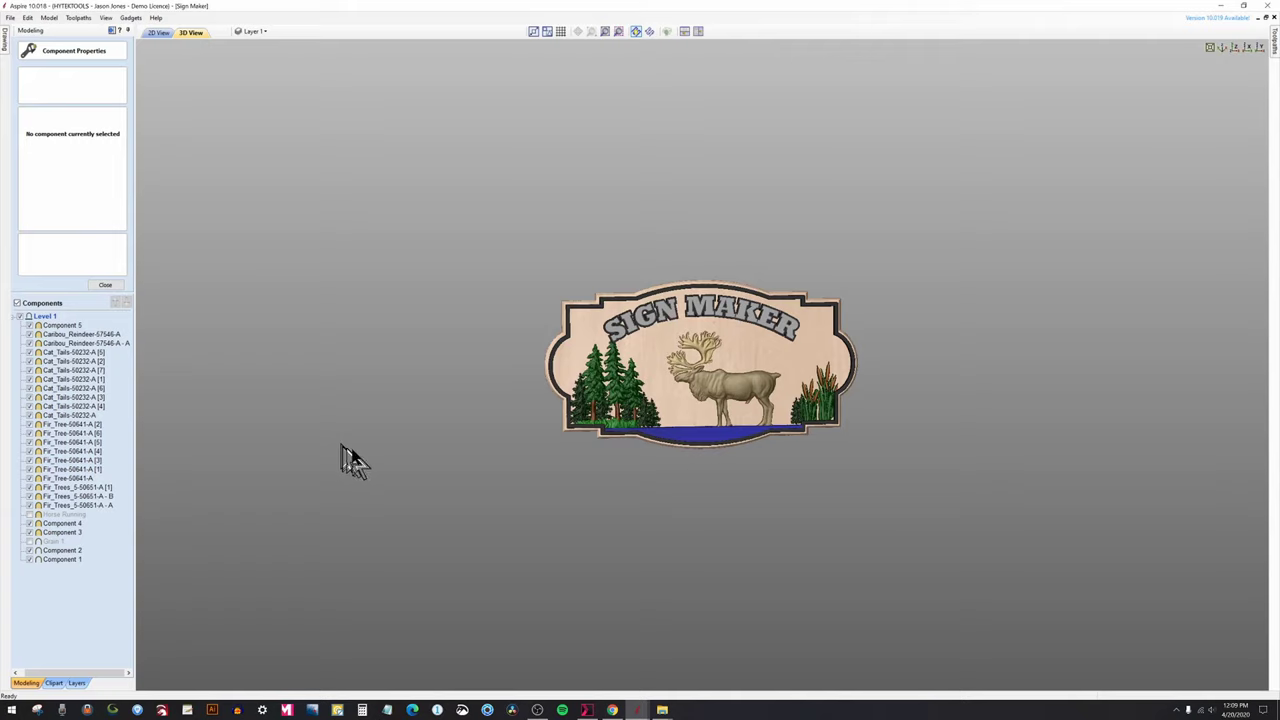
scroll(700, 414, up, 4)
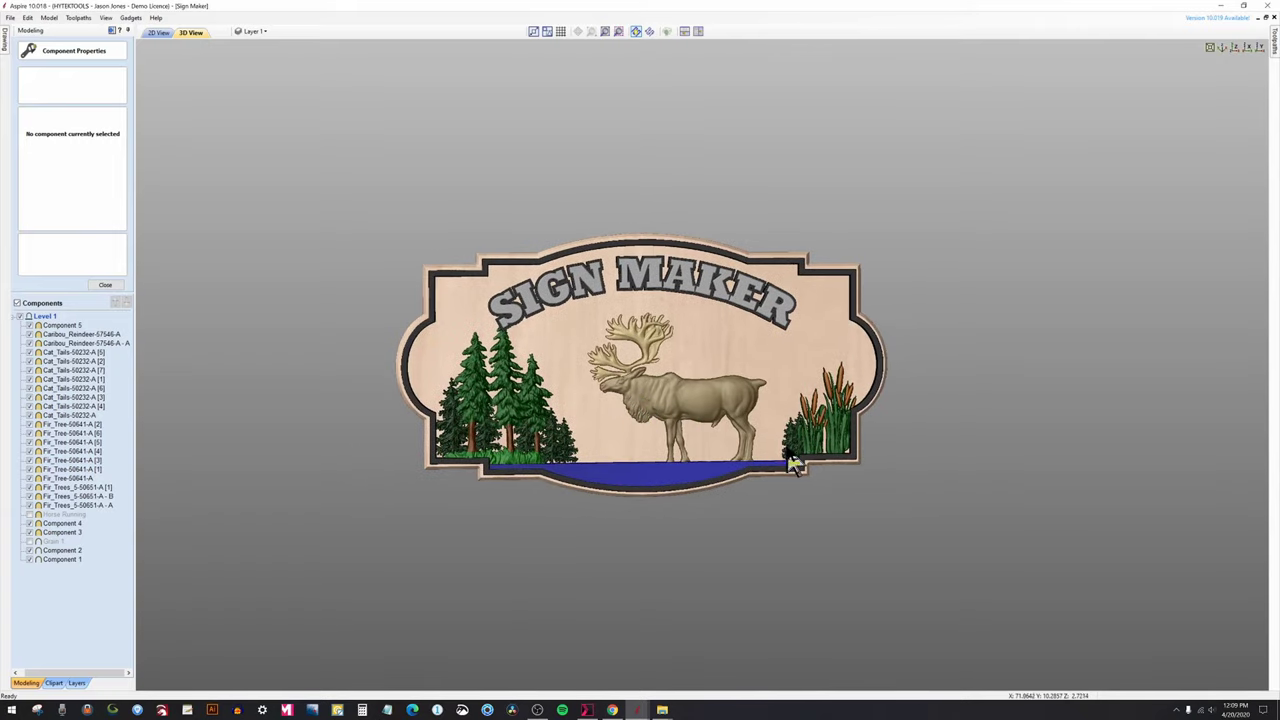
Select the outer small fir beside the cattails and nudge it down to the waterline in the 2D view.
click(795, 468)
scroll(818, 484, up, 5)
scroll(823, 470, down, 5)
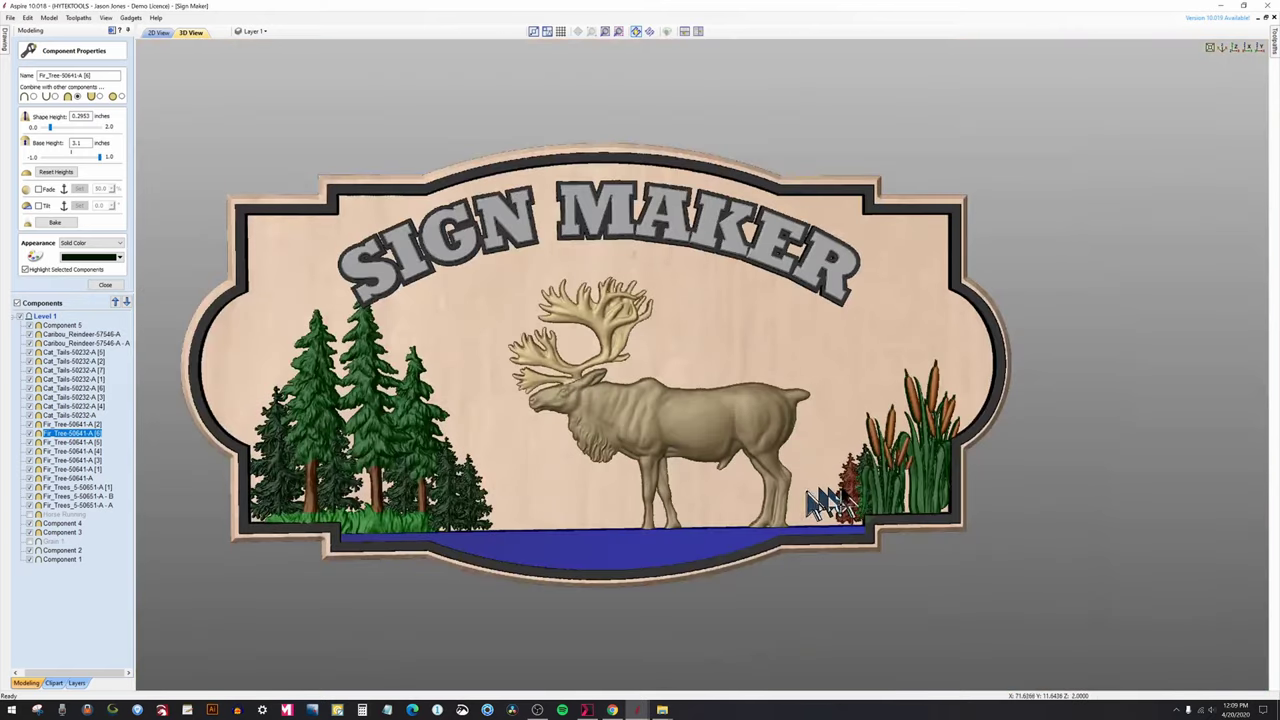
click(158, 32)
scroll(1043, 480, down, 3)
scroll(1083, 477, up, 3)
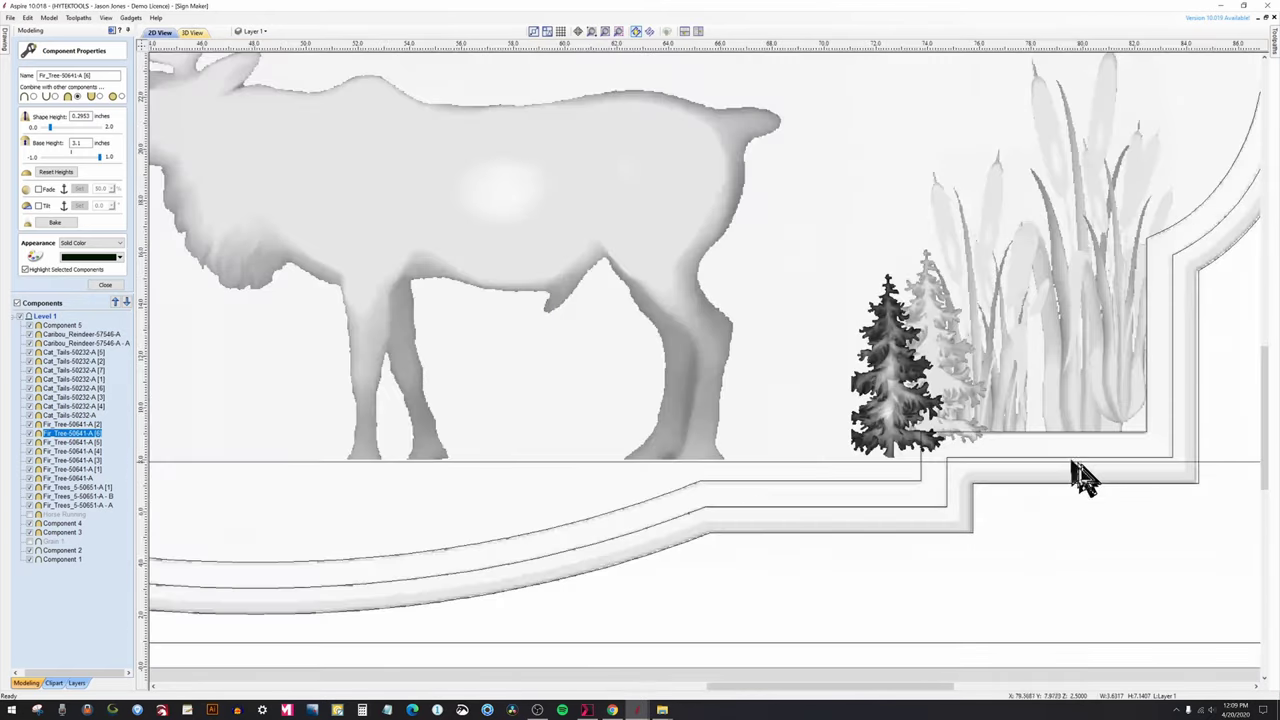
scroll(1035, 462, up, 1)
drag(866, 368, 860, 380)
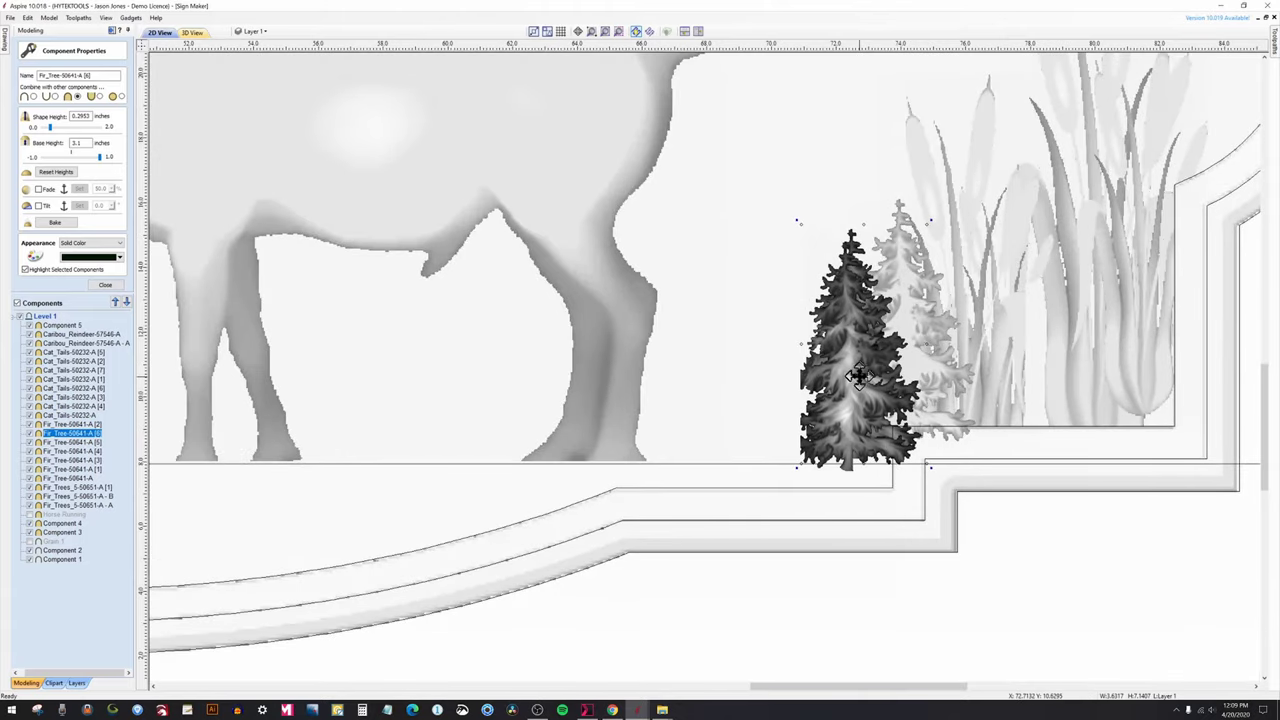
Shift the inner small fir toward the cattails, enlarge it to about 4.18 by 8.22, and check the sign in 3D.
click(916, 340)
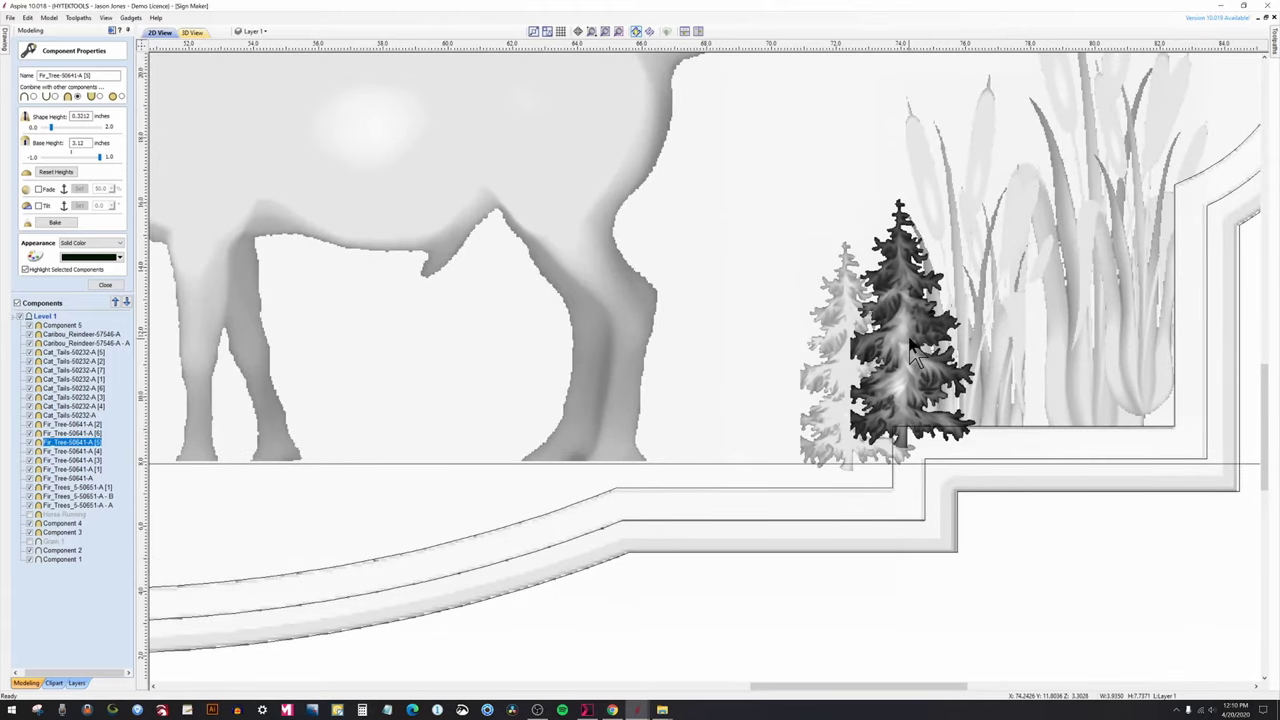
drag(908, 335, 917, 342)
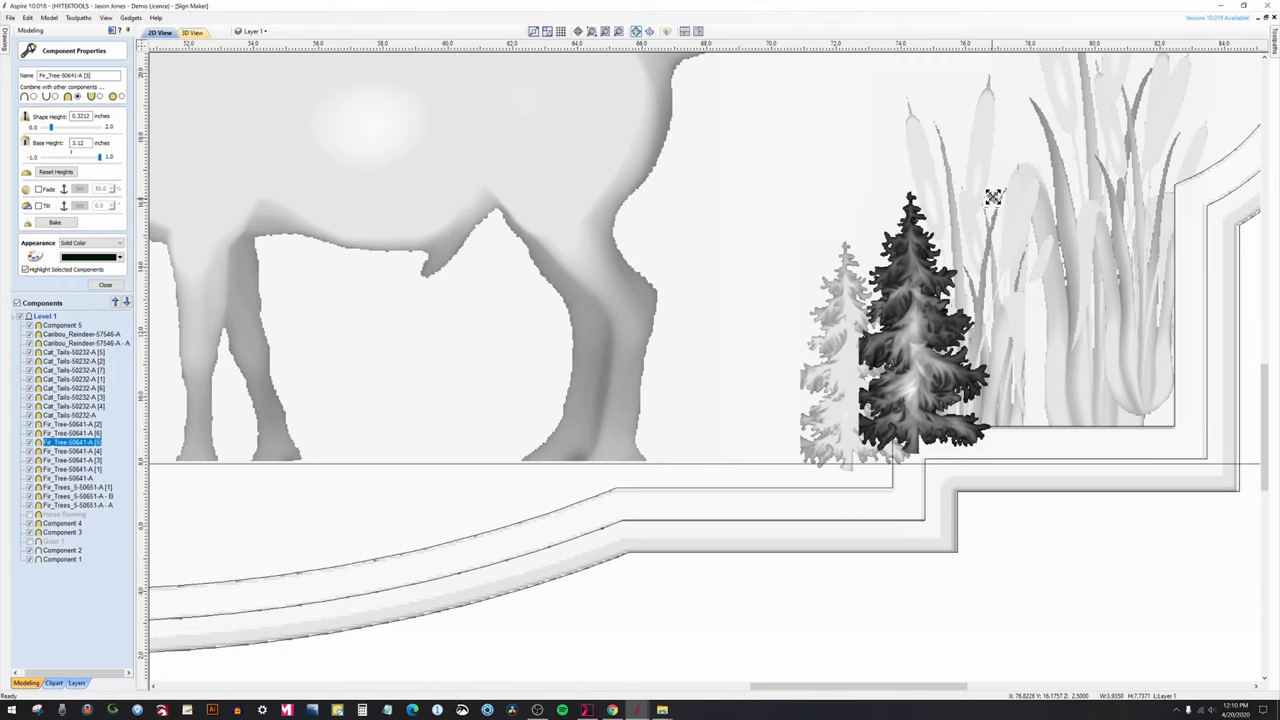
click(190, 32)
scroll(551, 380, down, 5)
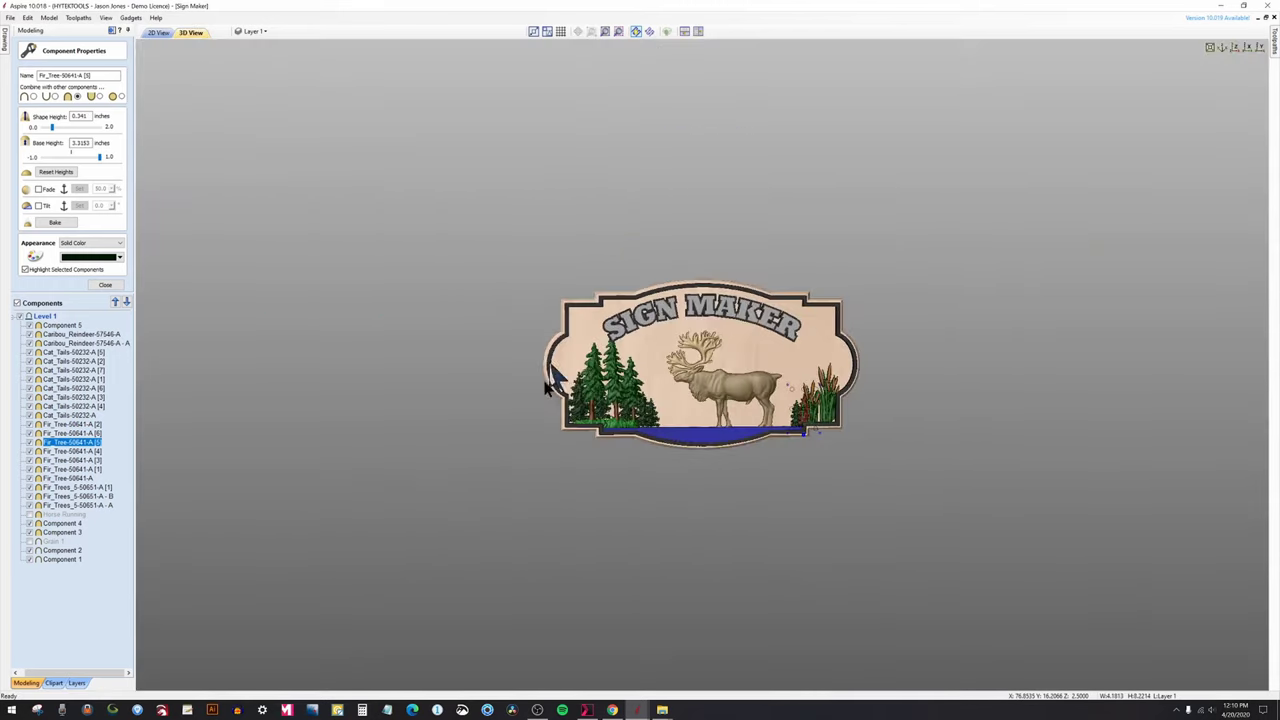
click(554, 486)
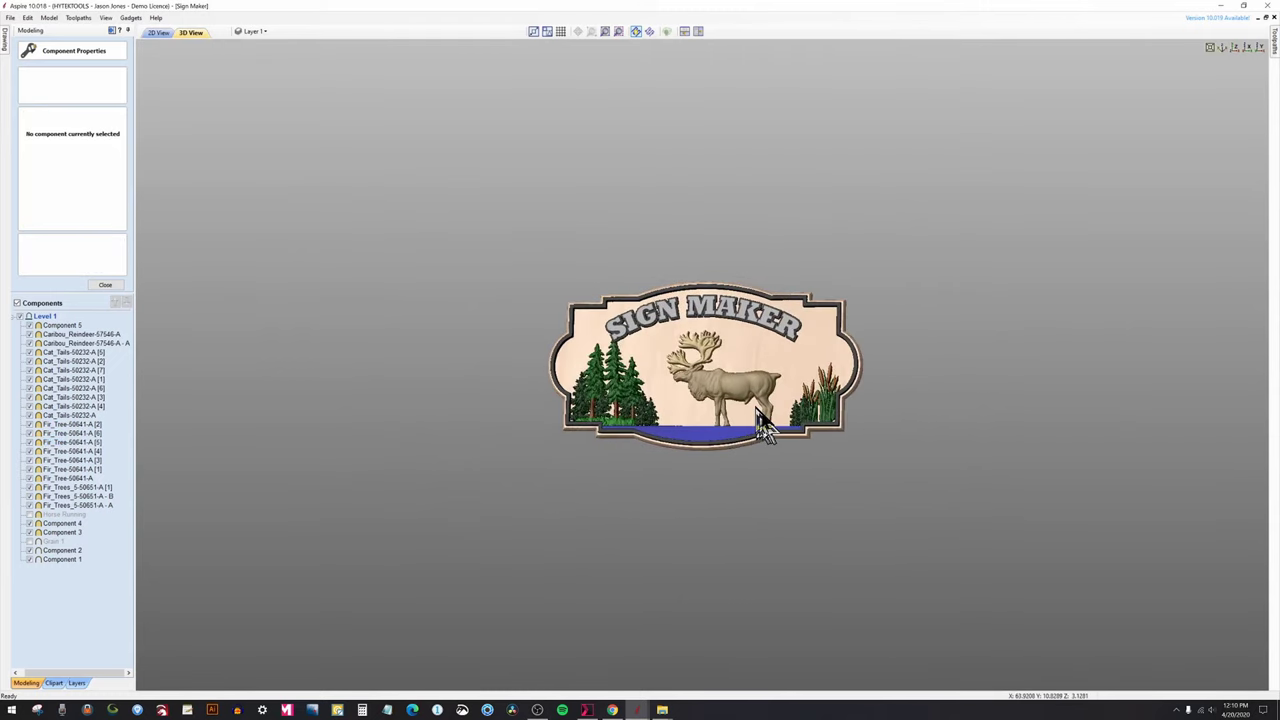
scroll(700, 450, up, 4)
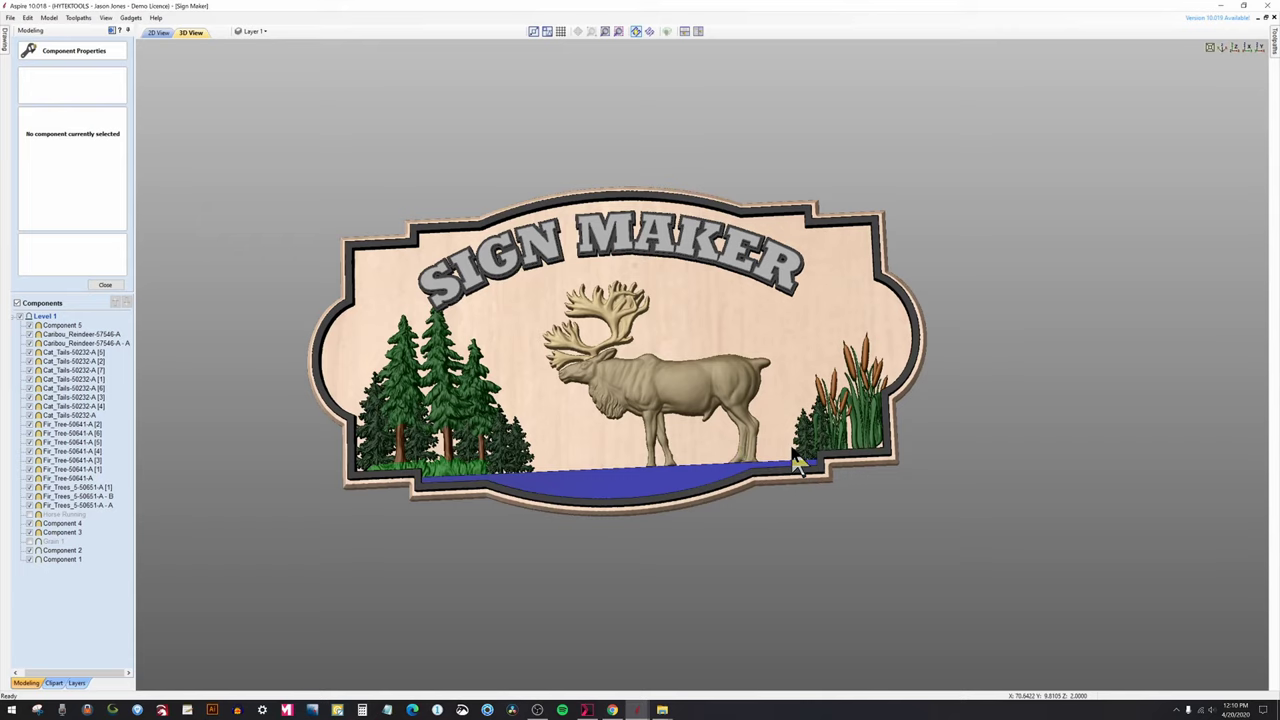
drag(544, 451, 574, 500)
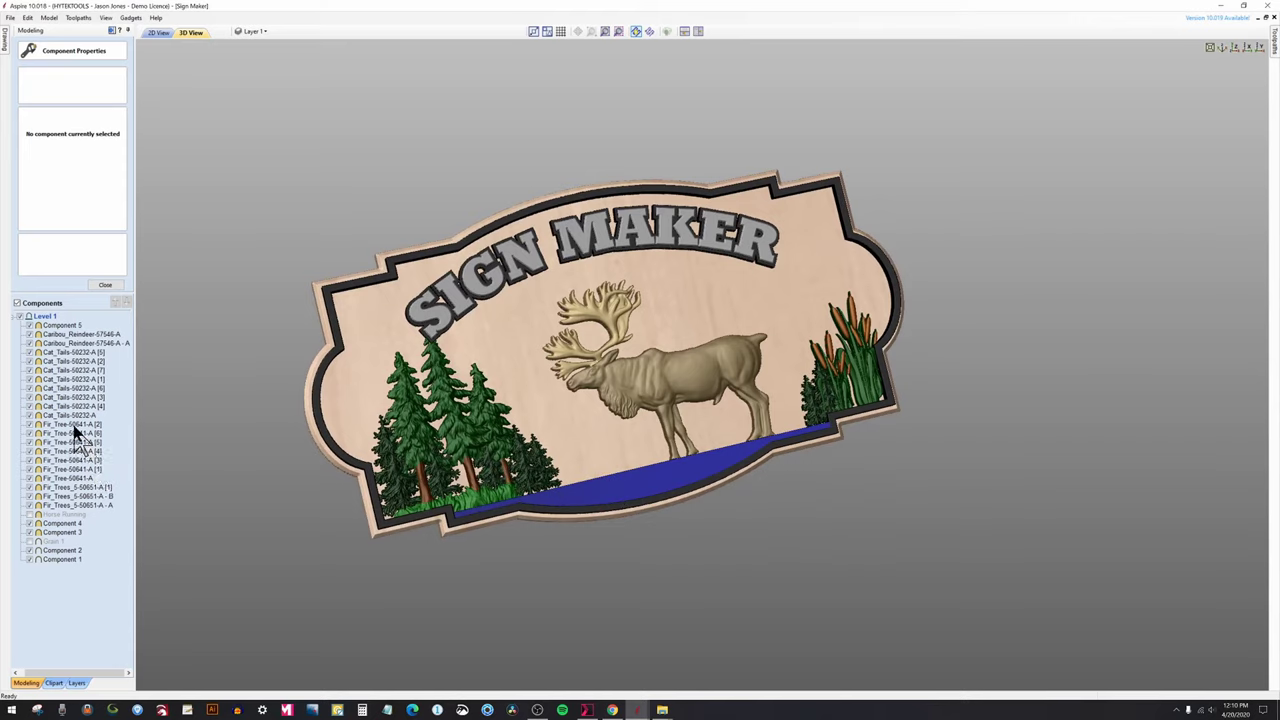
click(81, 496)
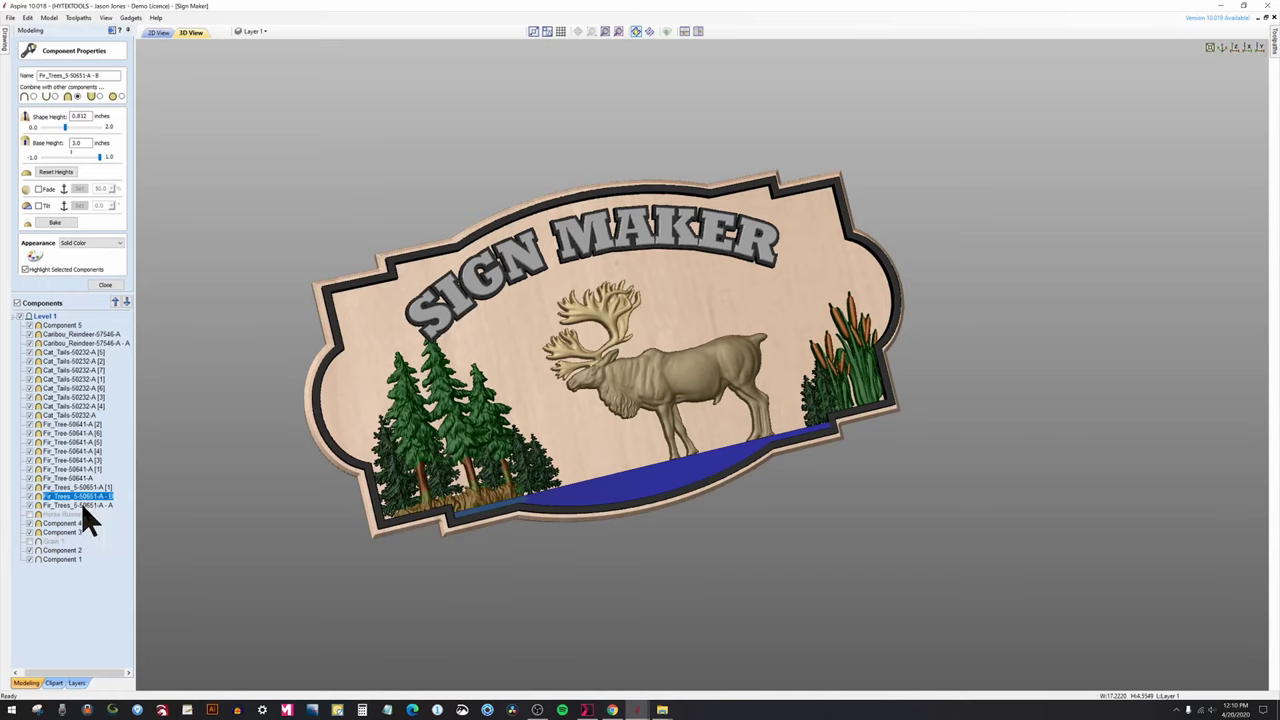
click(186, 486)
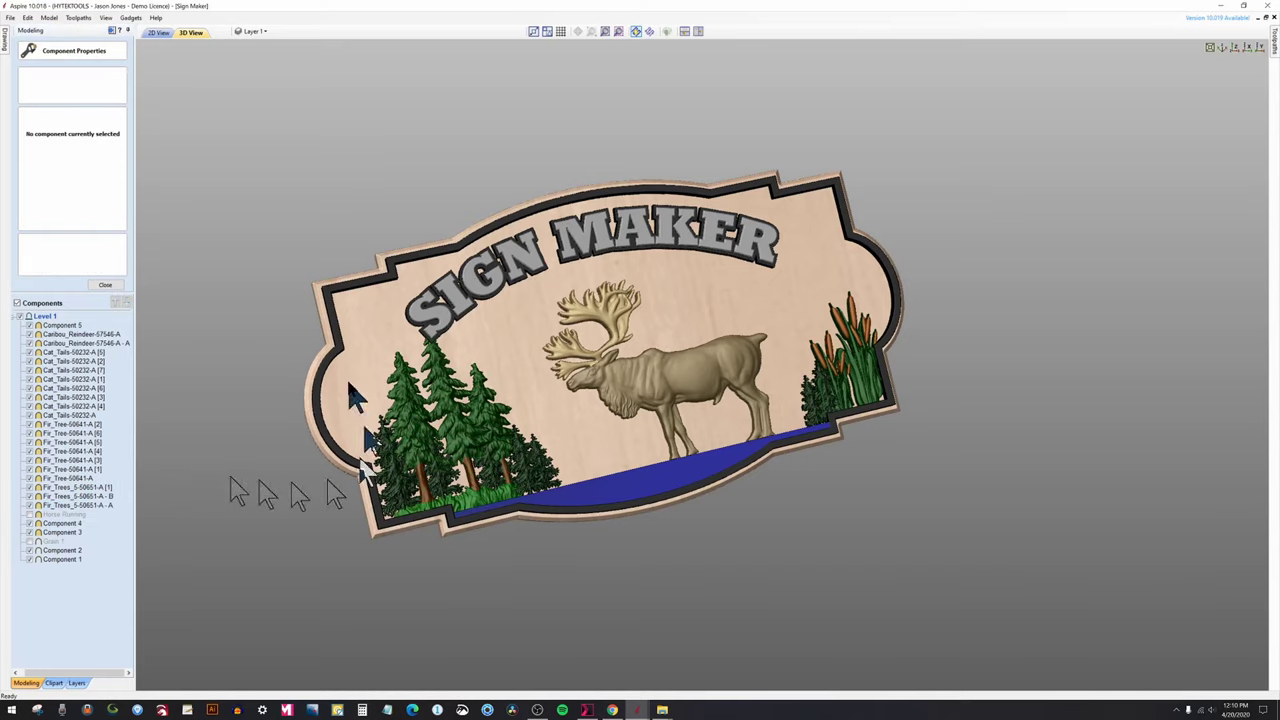
In the 2D view, duplicate the small fir Fir_Tree-50641-A [4], shift the copy toward the caribou, and scale it to about 3.65 by 7.18.
click(158, 32)
scroll(720, 575, down, 4)
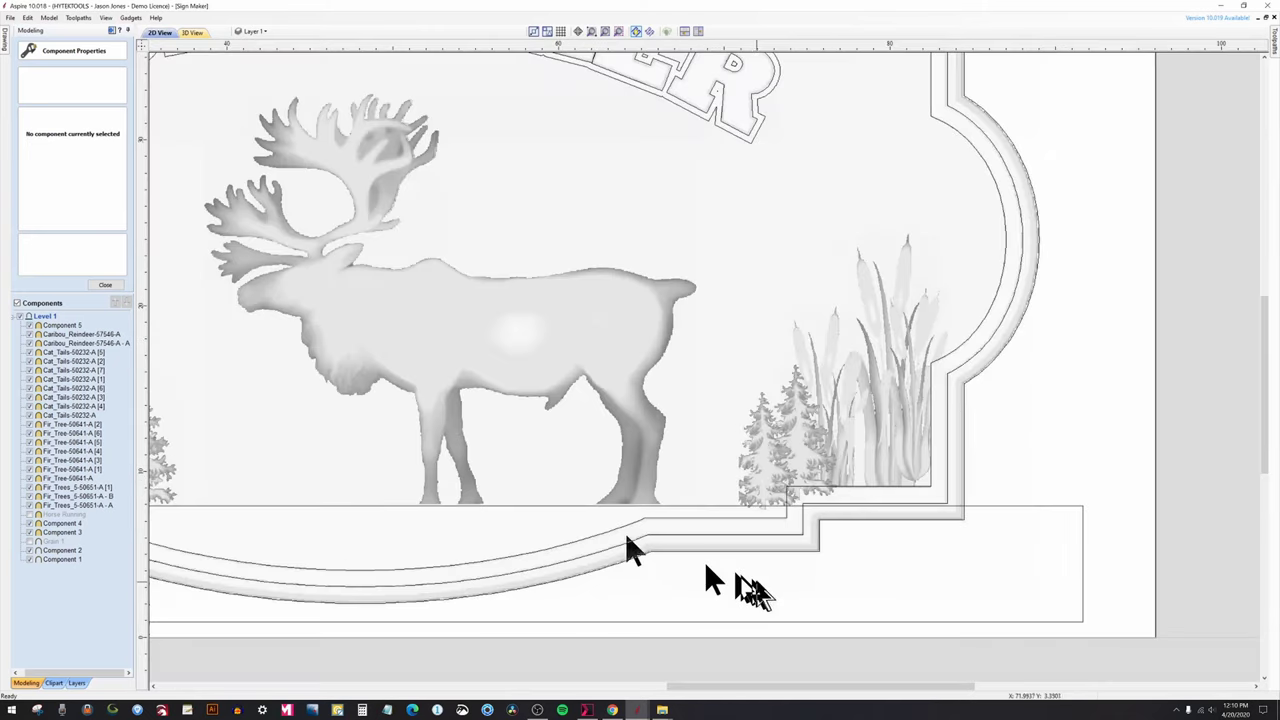
scroll(412, 525, up, 3)
click(403, 530)
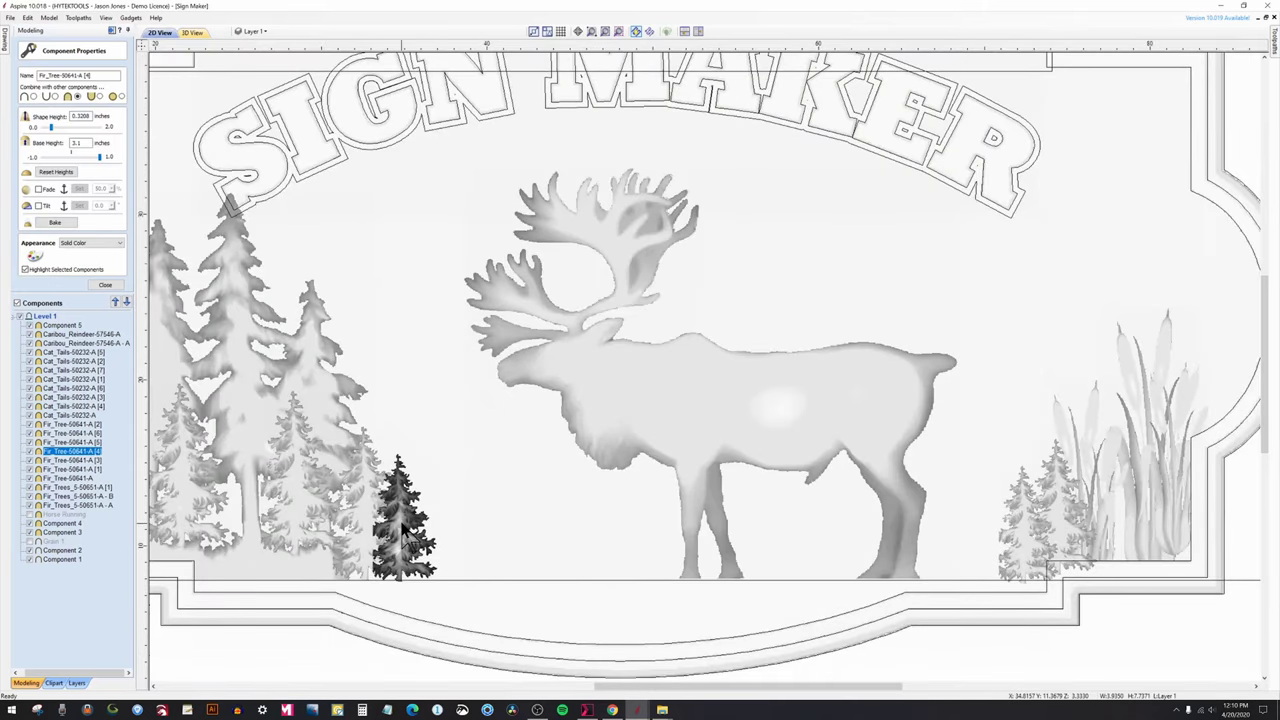
key(ctrl+c)
key(ctrl+v)
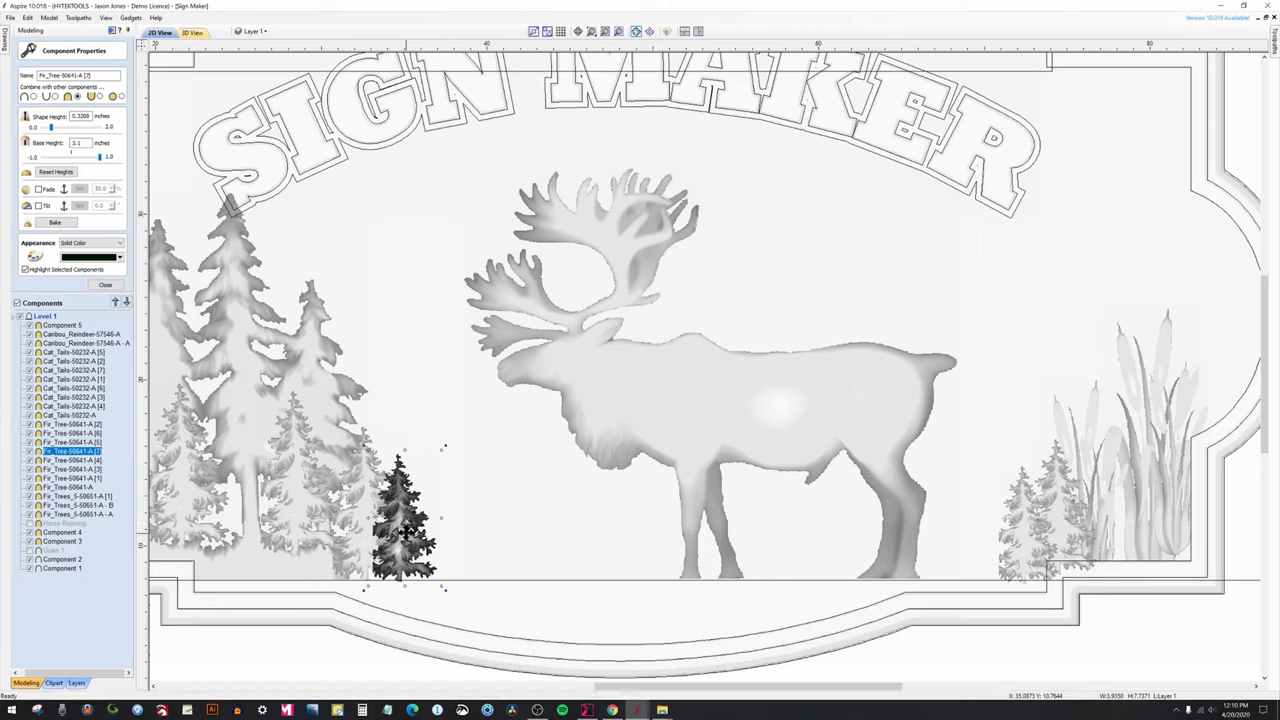
drag(408, 542, 462, 468)
drag(434, 521, 431, 518)
Duplicate the new small fir, offset the copy slightly toward the caribou, and enlarge it to about 4.92 by 9.67.
key(ctrl+c)
key(ctrl+v)
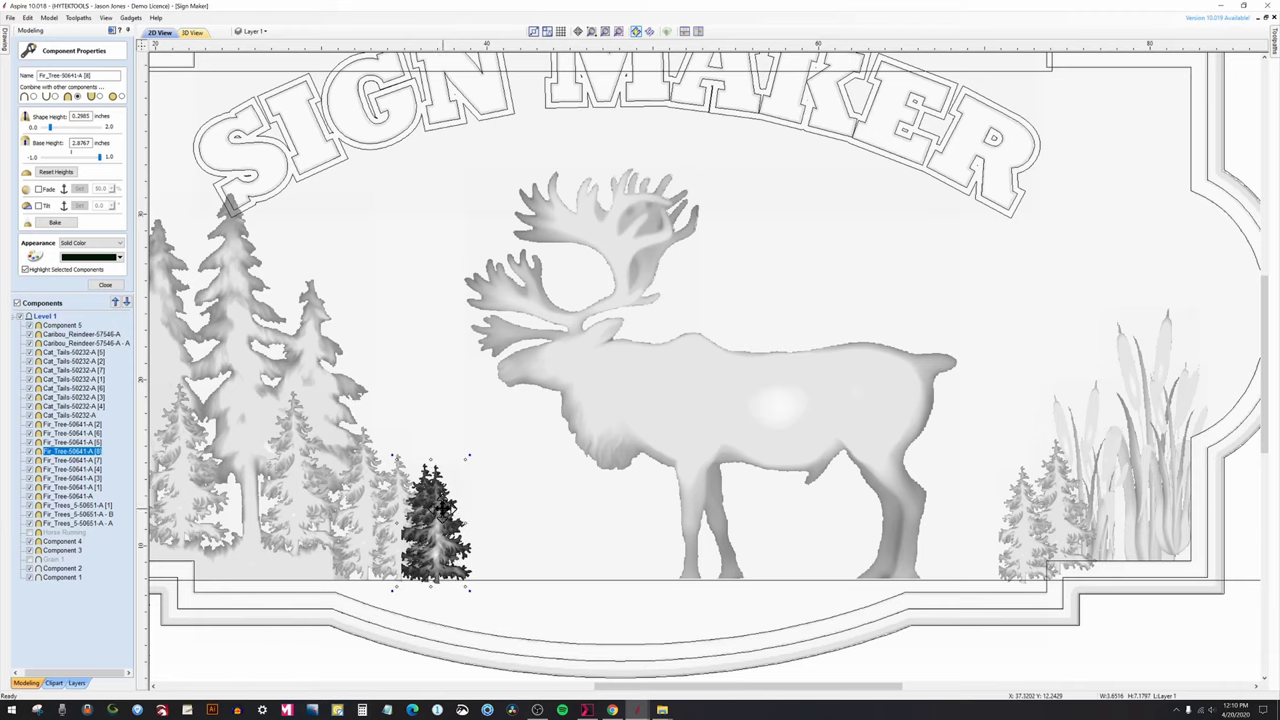
drag(432, 507, 443, 509)
drag(476, 462, 500, 418)
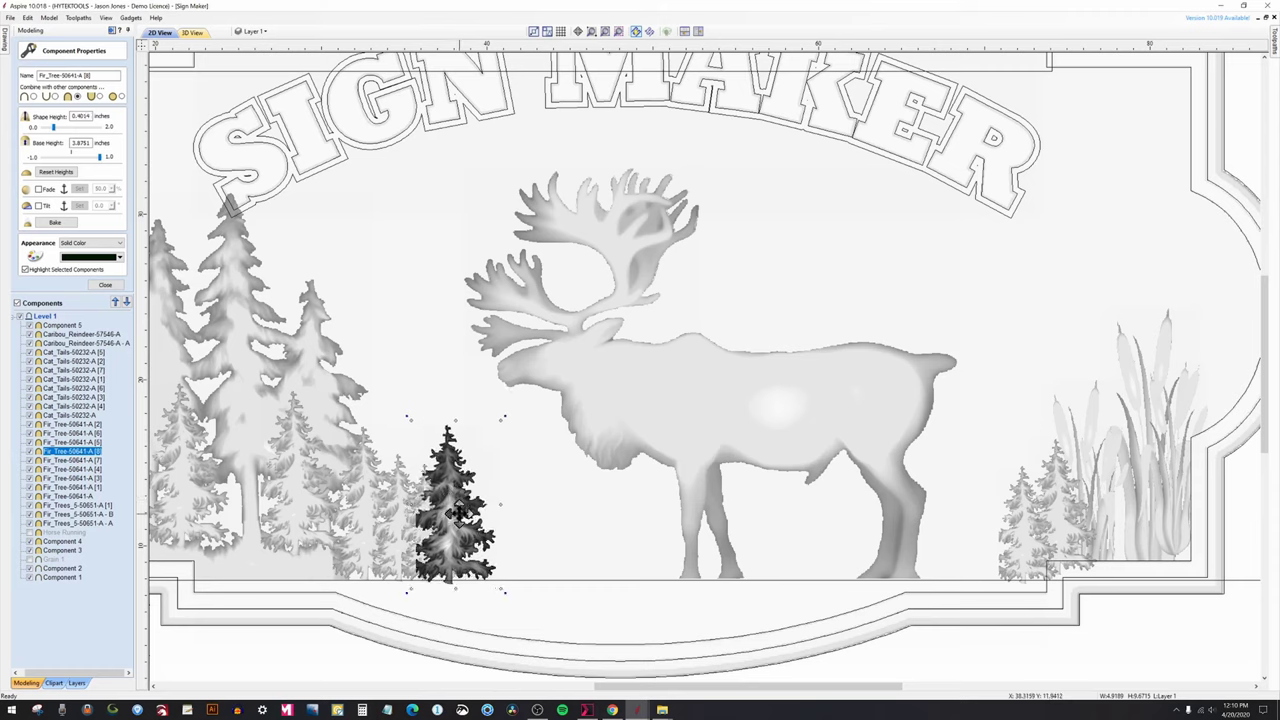
Copy the enlarged fir over to the cattails, scale the copy to about 7.12 by 14.00, and check it in 3D.
key(ctrl+c)
key(ctrl+v)
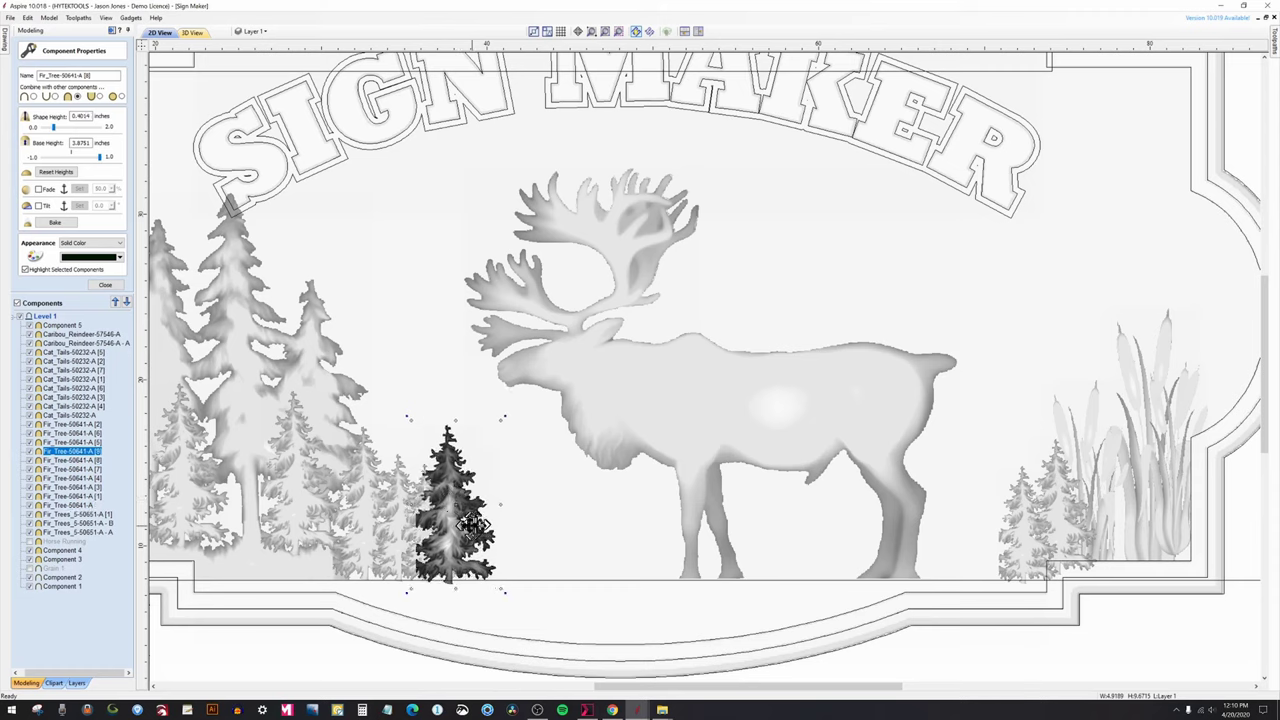
drag(465, 525, 1132, 499)
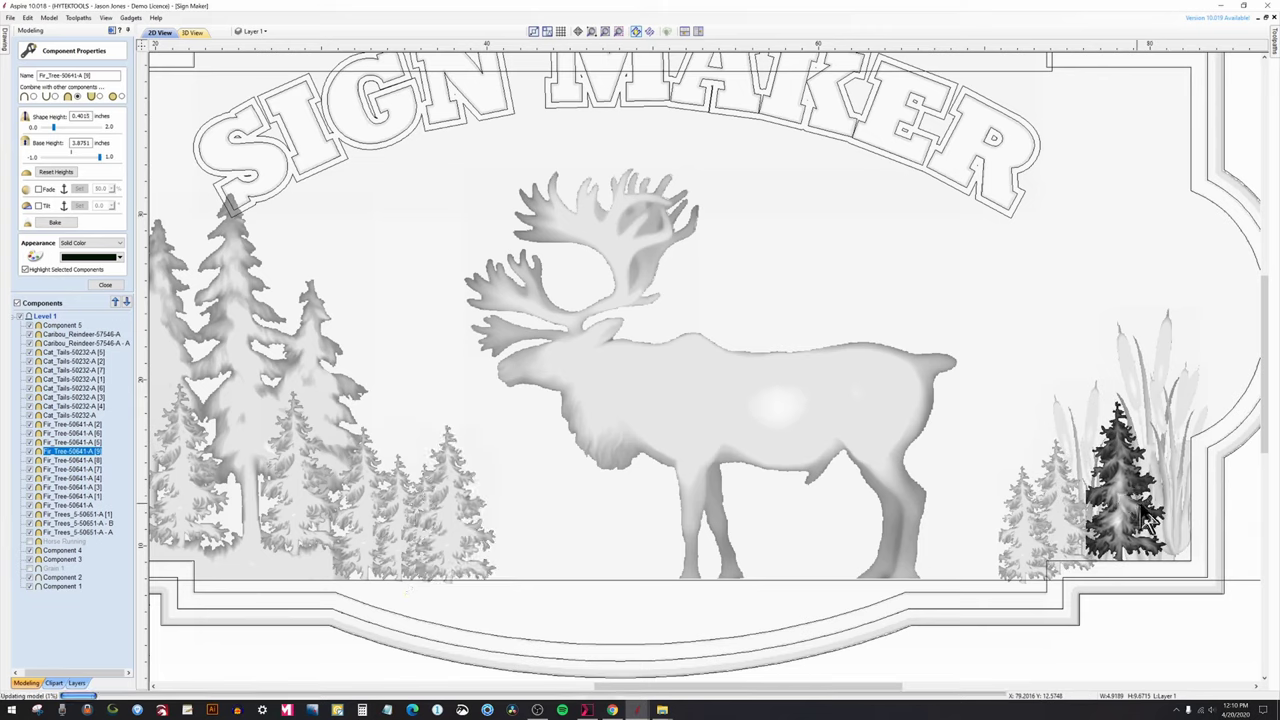
drag(1170, 425, 1185, 318)
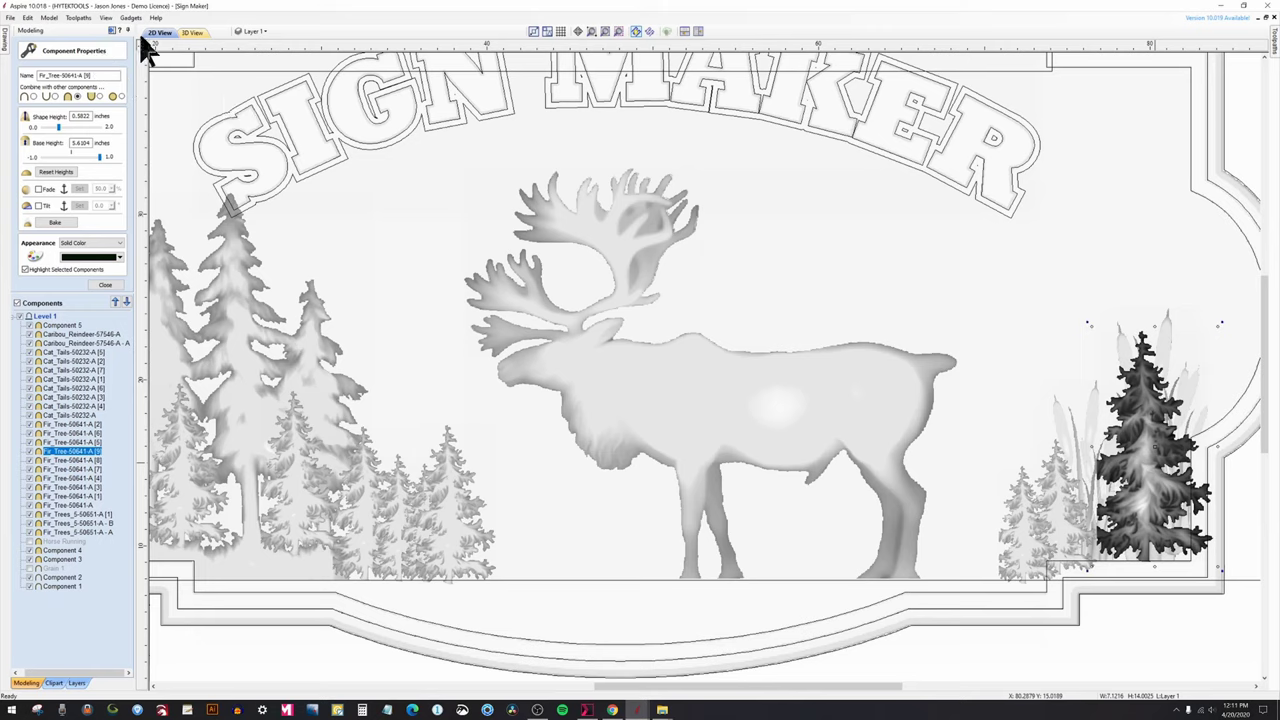
click(191, 32)
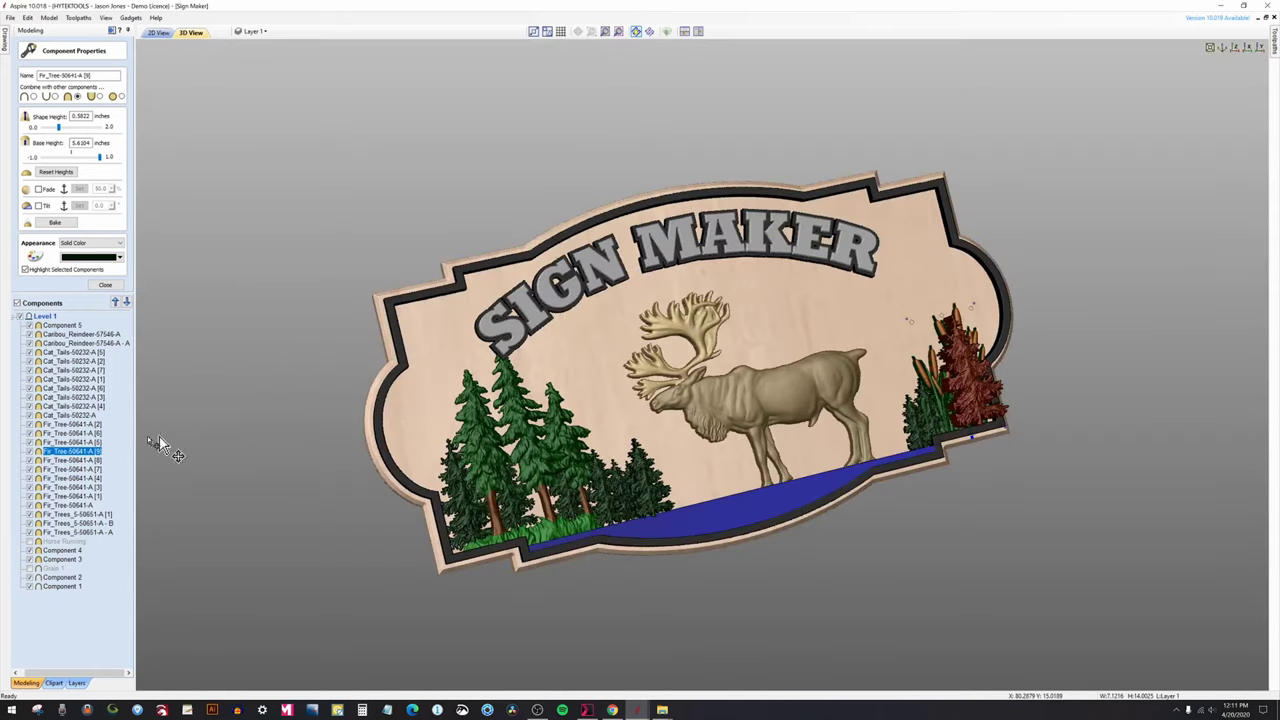
Set the cattail-side fir's base height to 3.0 inches and enlarge the tree to about 9.98 by 19.62.
double_click(76, 143)
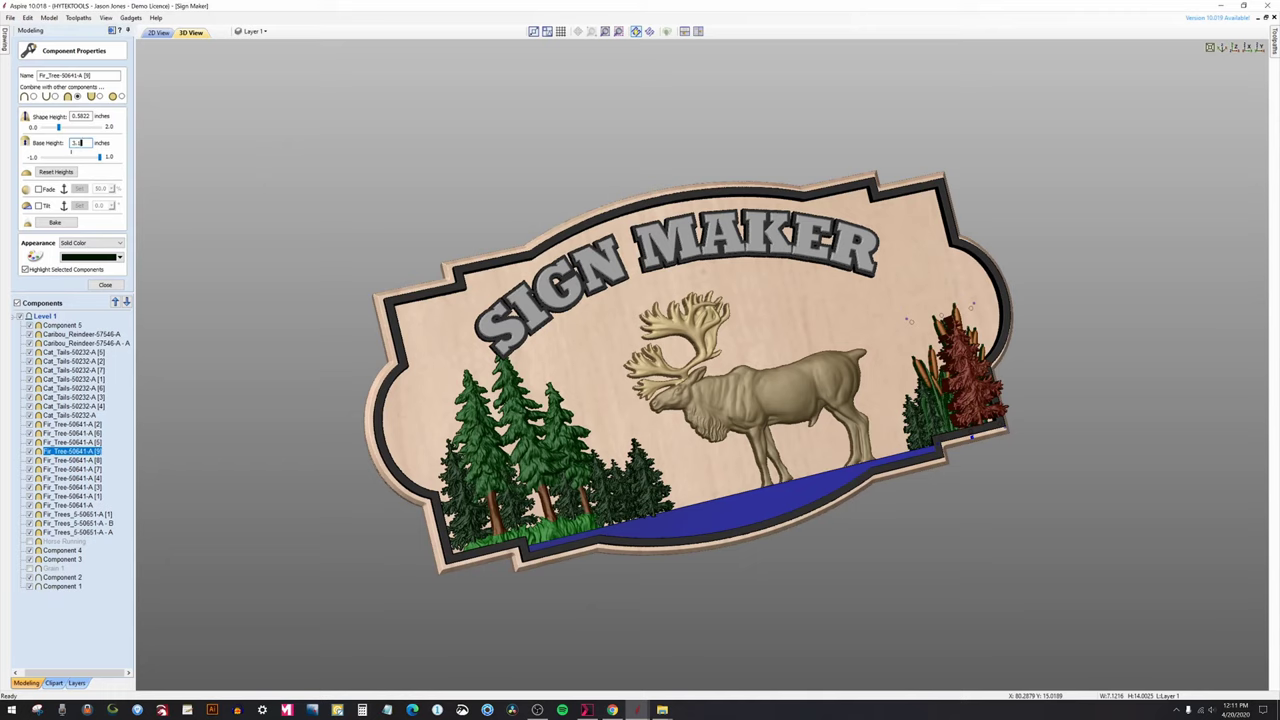
key(Return)
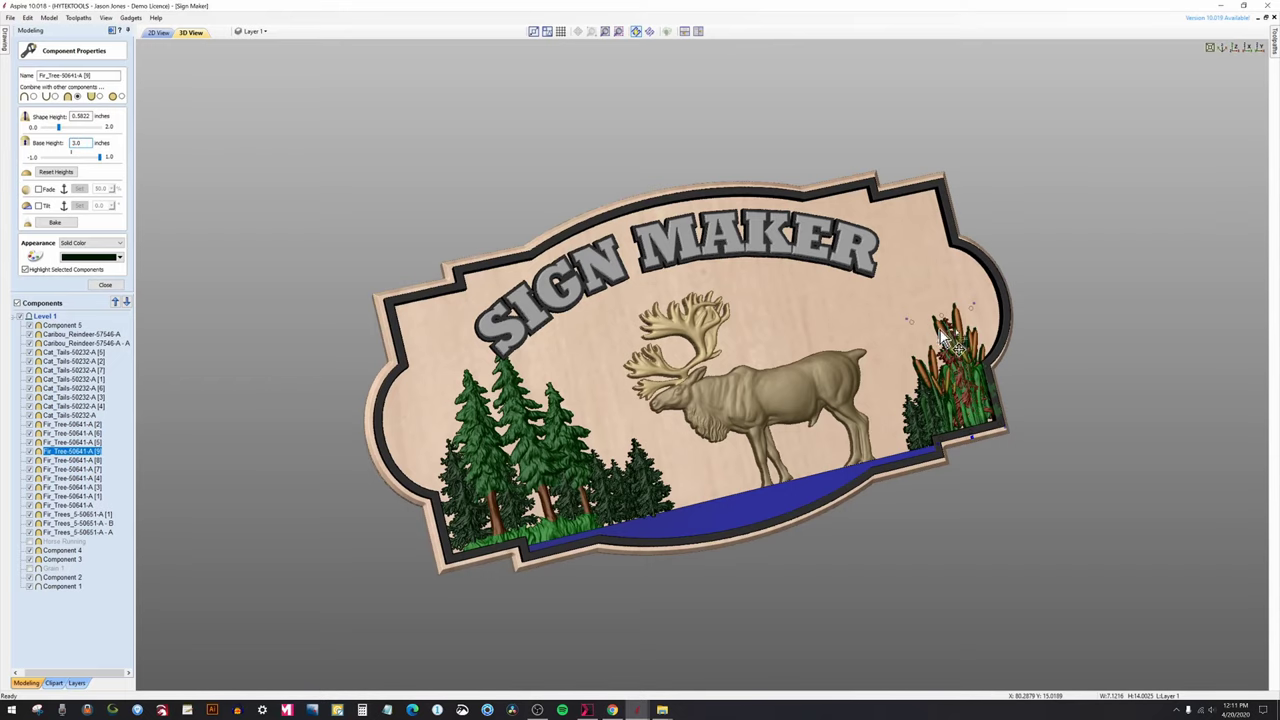
drag(970, 312, 975, 290)
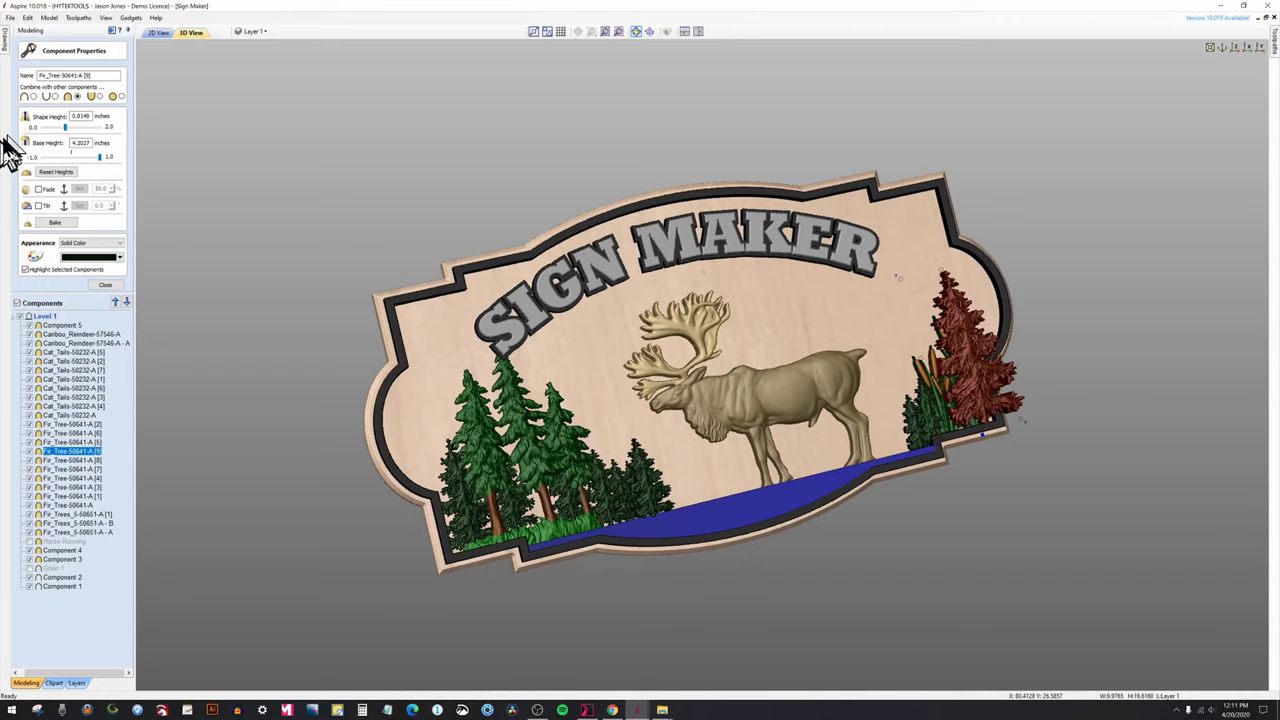
Lower the large fir behind the cattails to a base height of 2.4 inches and set its shape height to 0.5 inches.
double_click(74, 145)
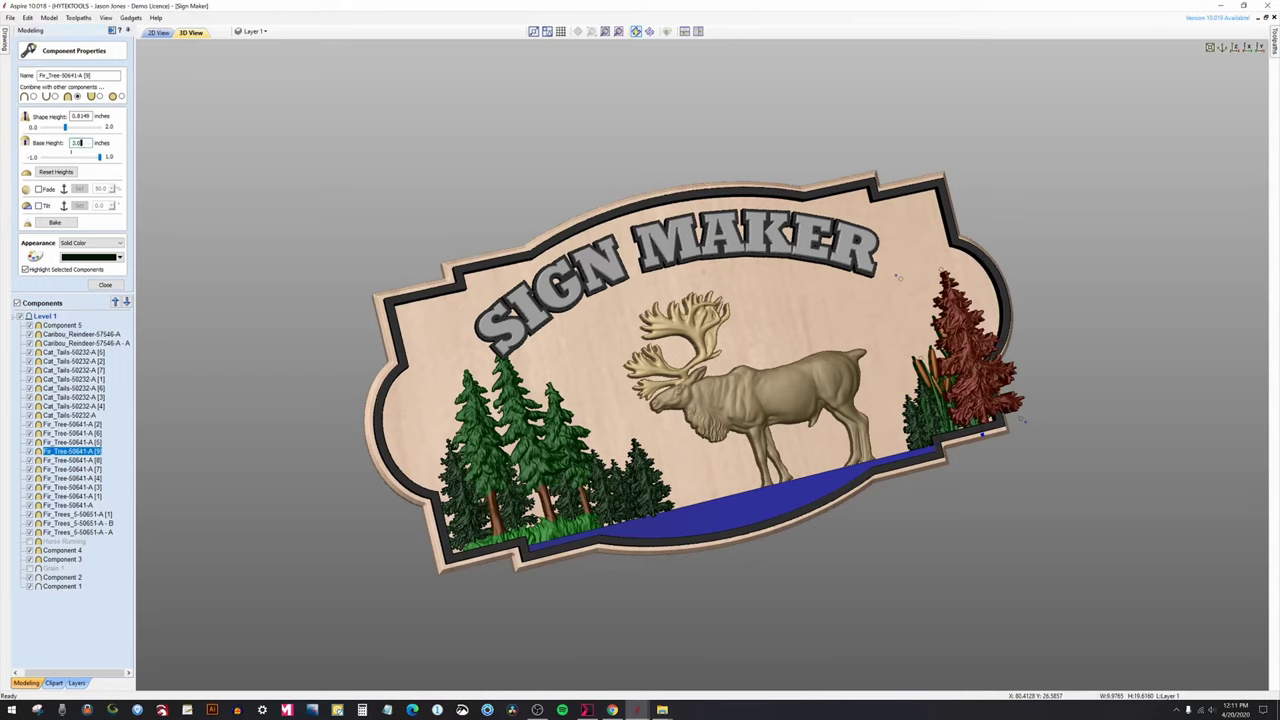
key(Return)
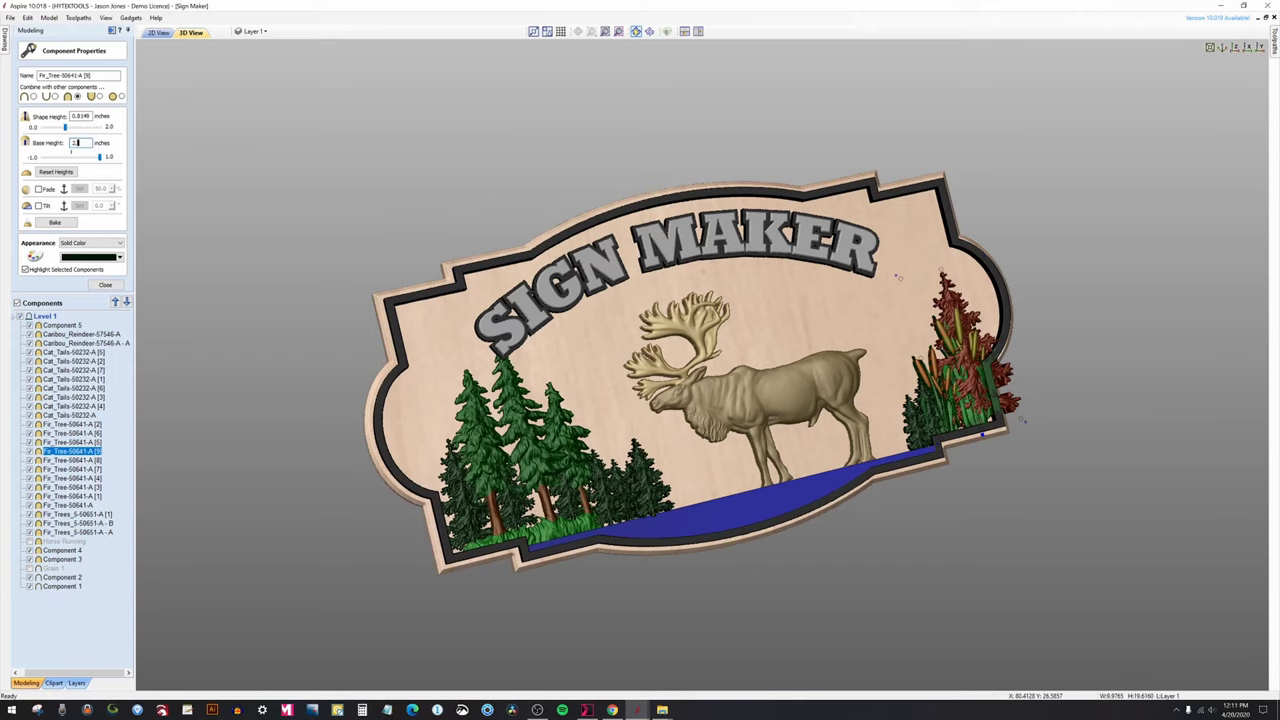
key(Return)
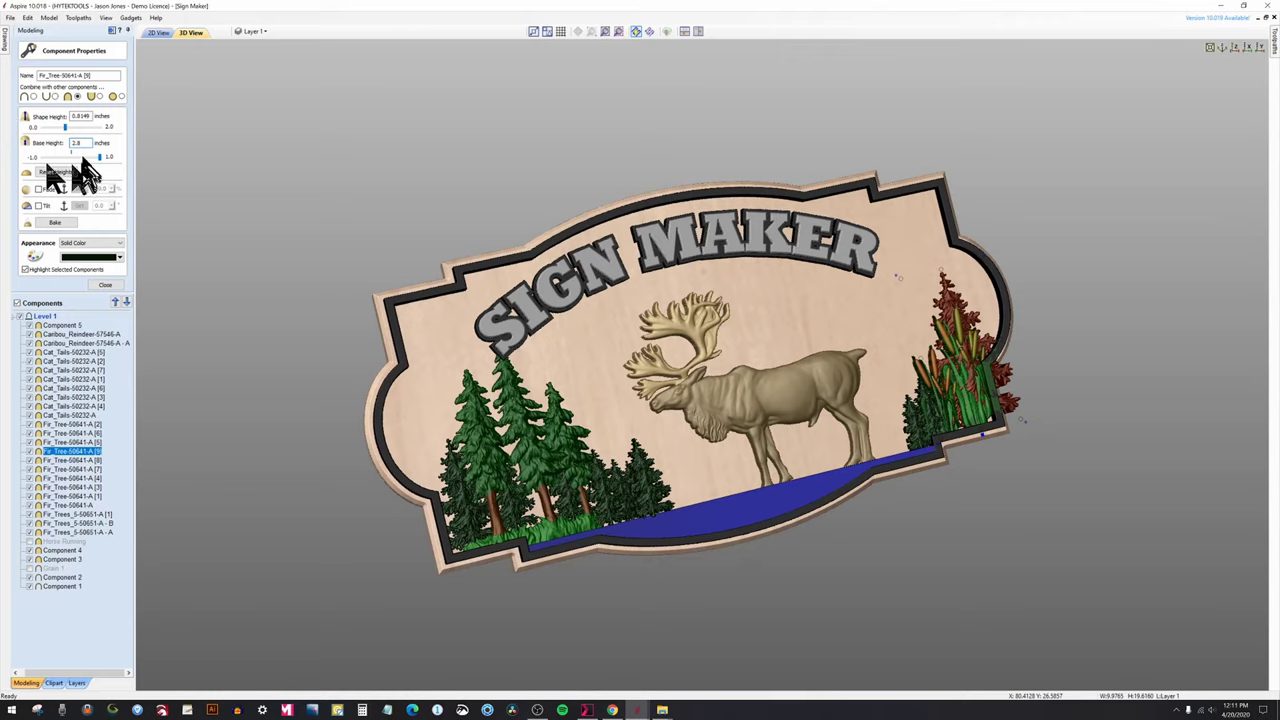
text(2.)
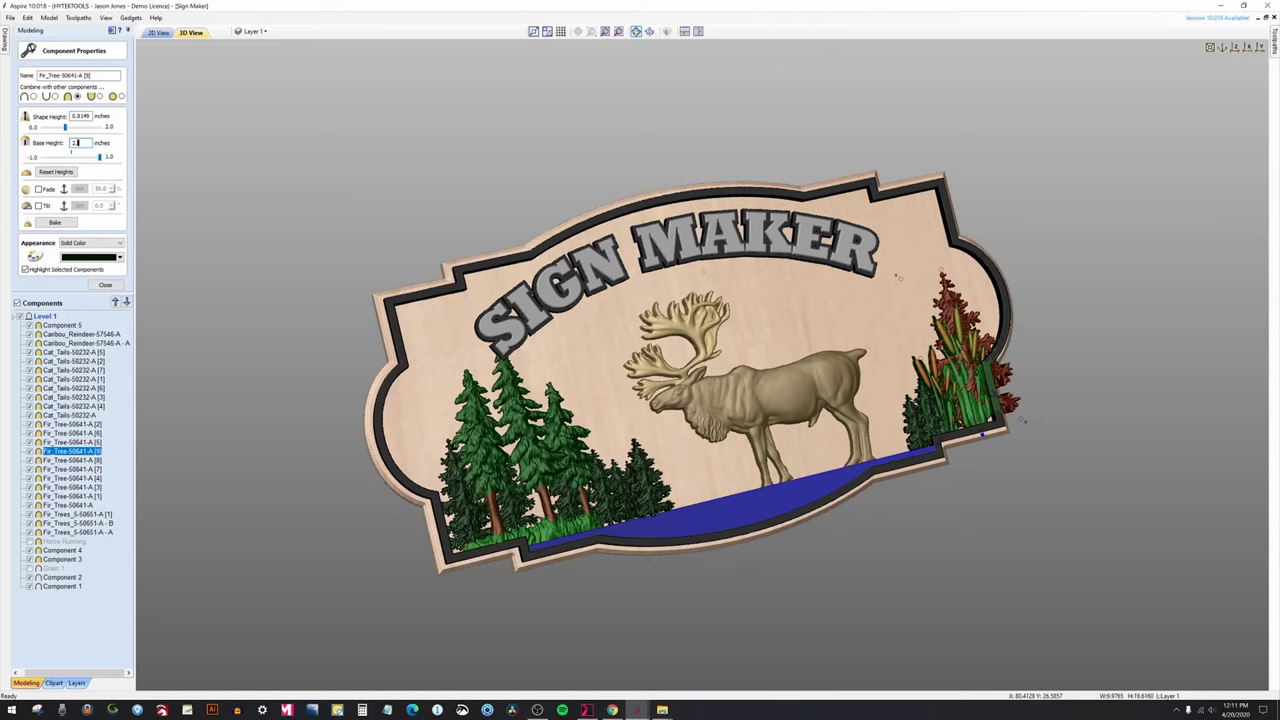
text(5)
key(Return)
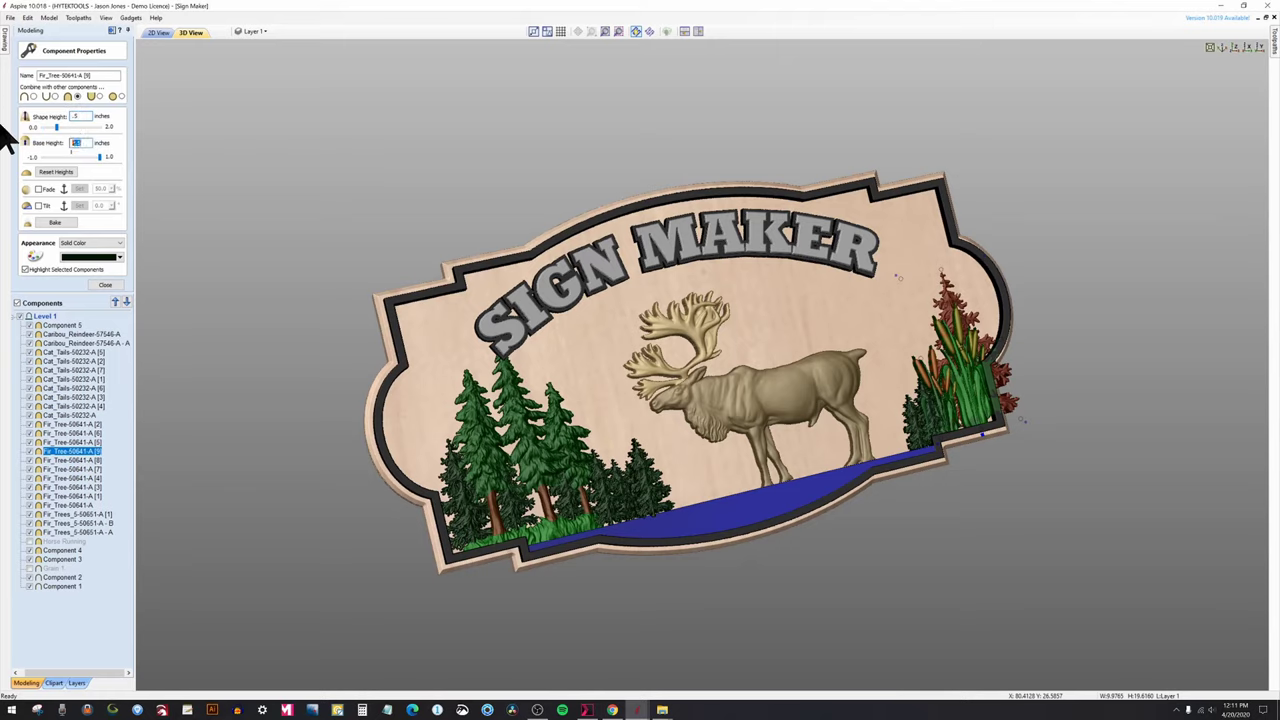
text(2)
key(Return)
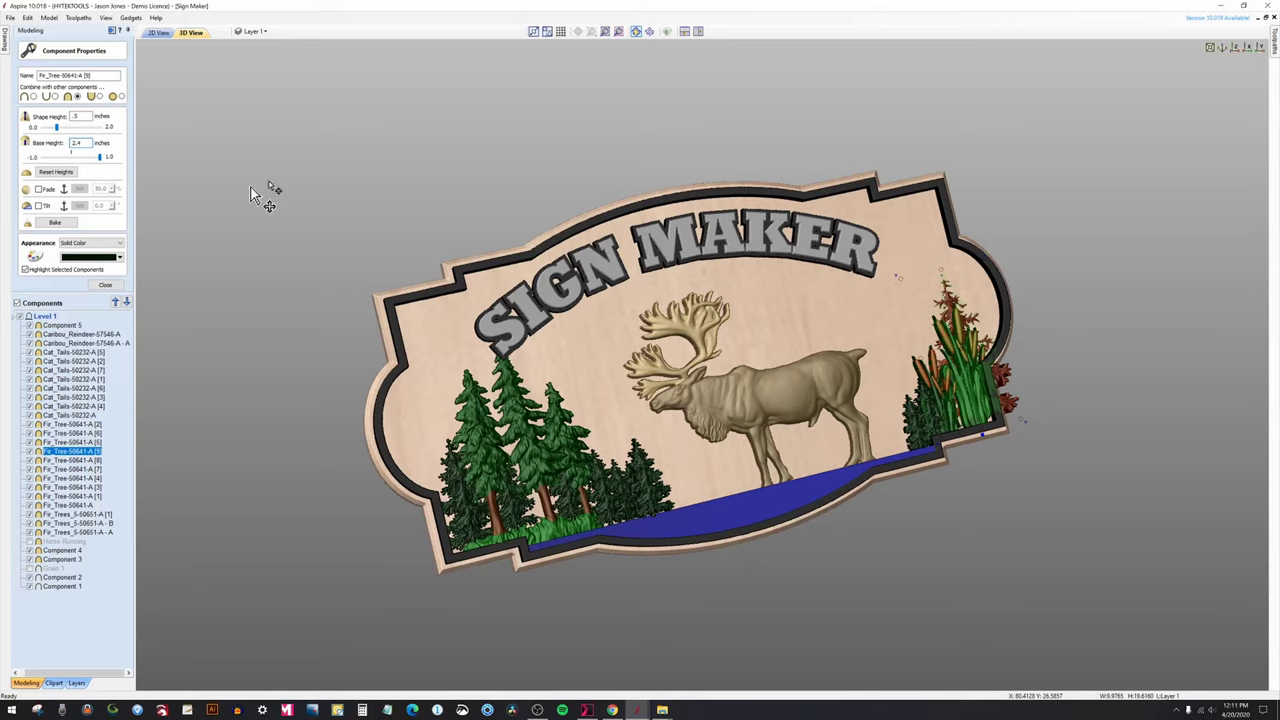
click(284, 182)
Set the large fir's base height to 2.6 inches and check how it sits behind the cattails in 3D.
drag(943, 466, 866, 405)
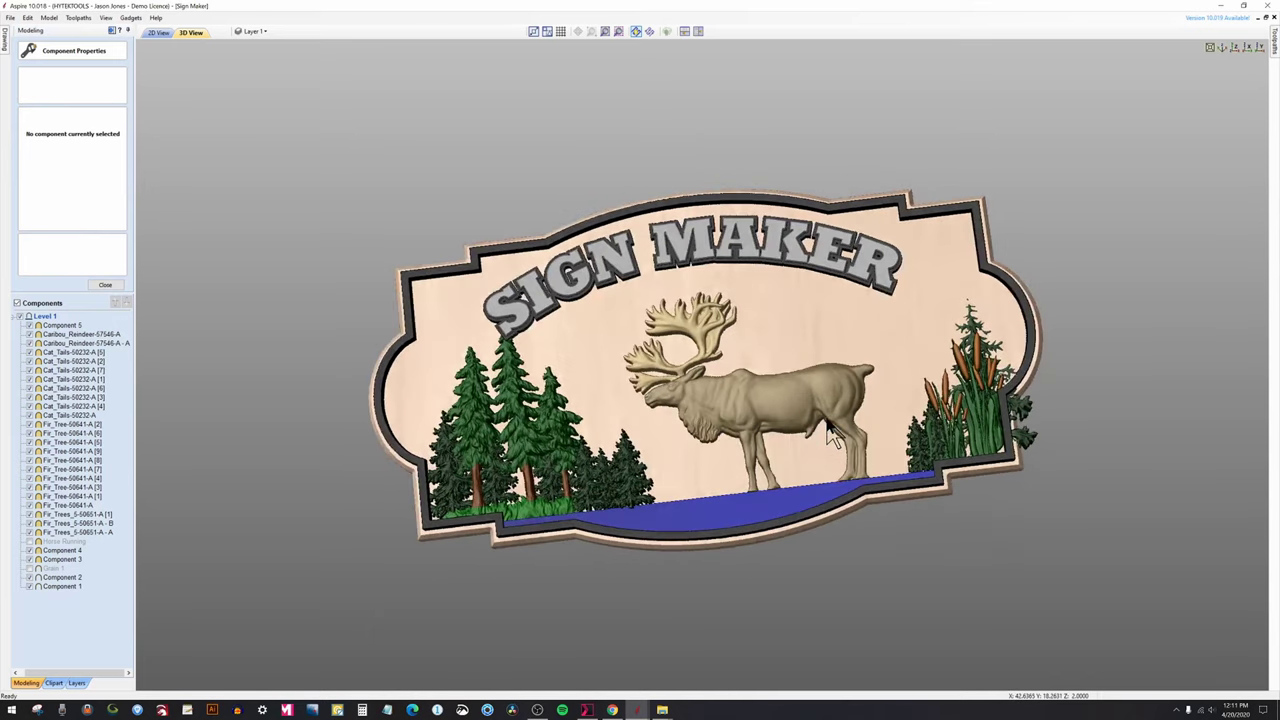
click(970, 340)
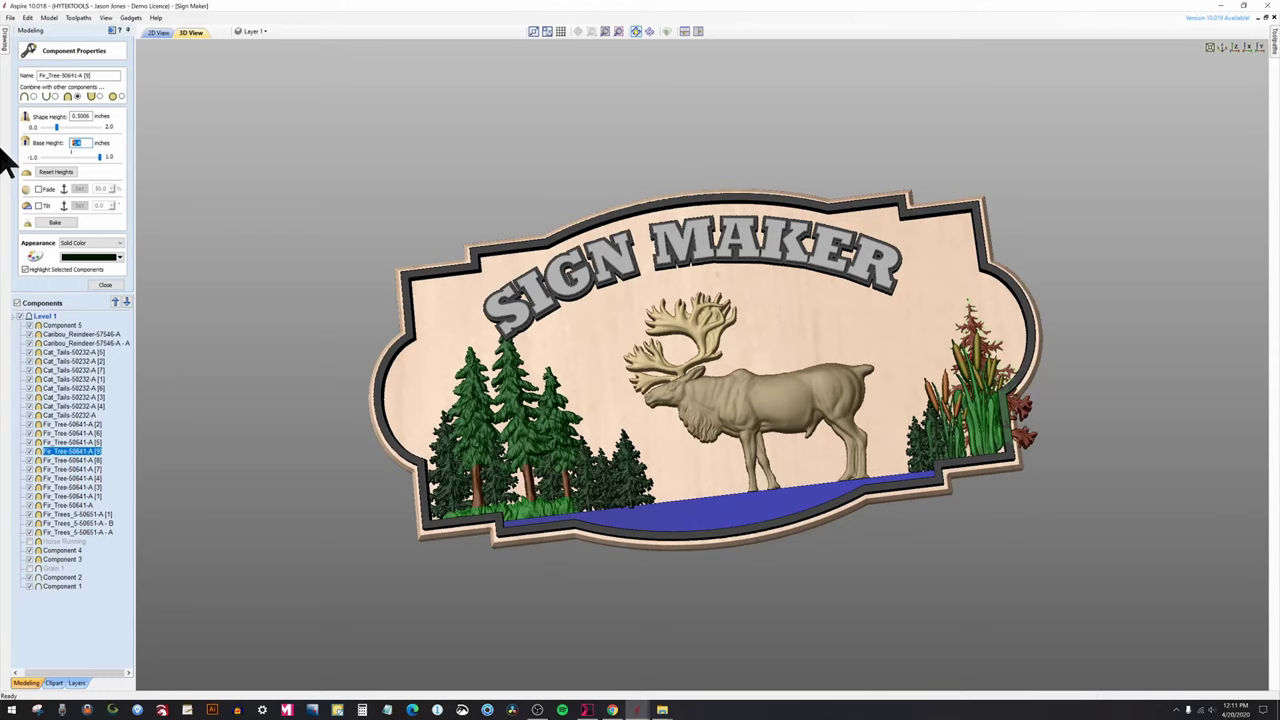
click(287, 262)
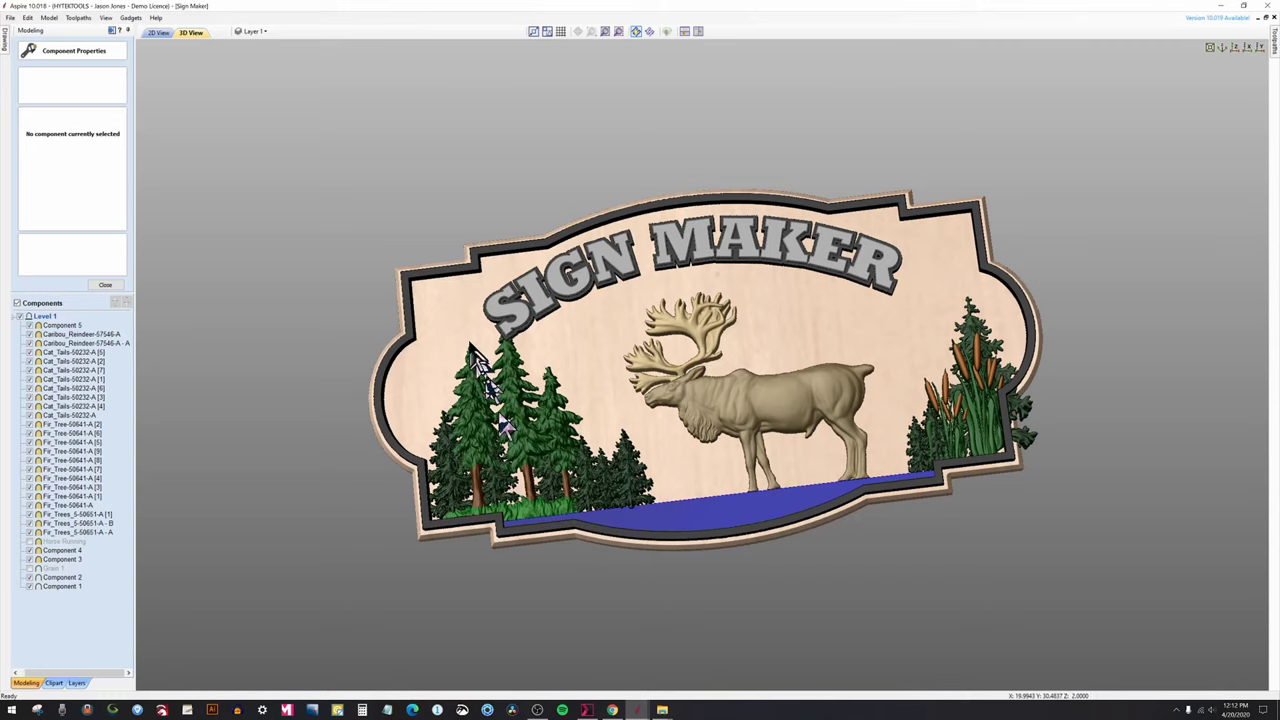
drag(486, 372, 910, 462)
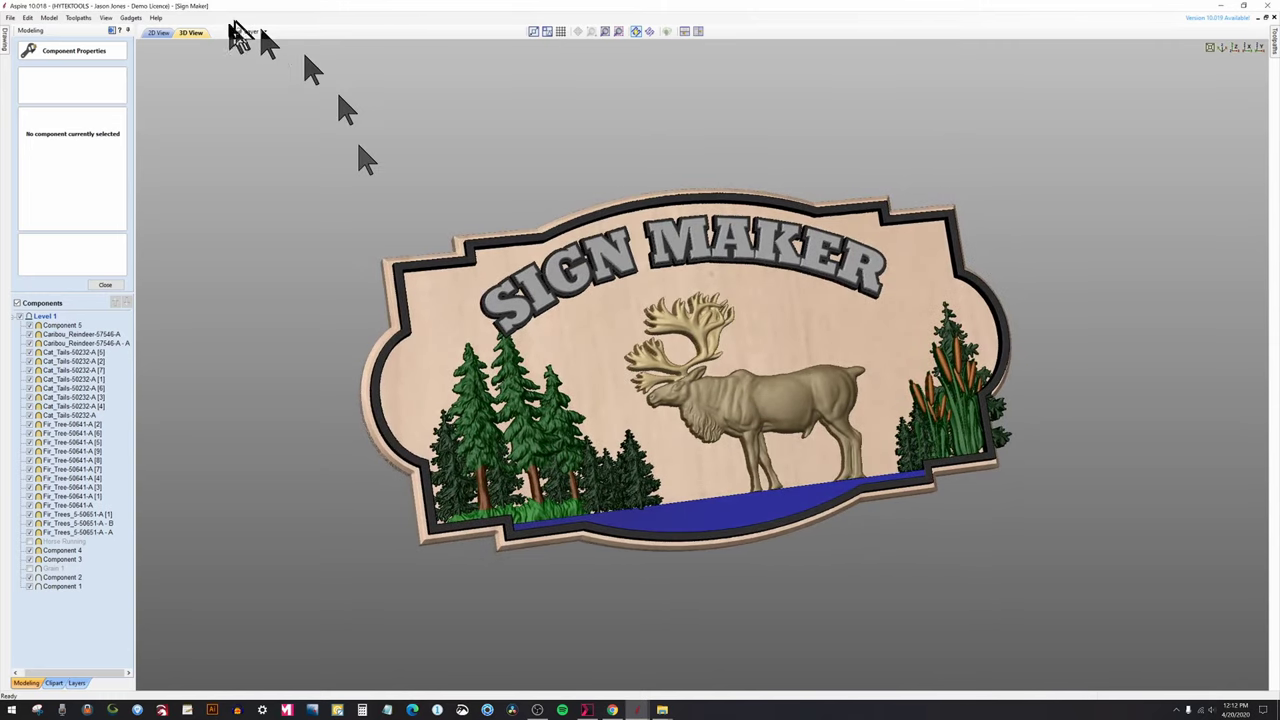
Clear the parts of the large fir that extend outside the sign's inner border outline, and check the trimmed tree in 3D.
click(158, 32)
scroll(800, 440, down, 2)
scroll(1000, 443, up, 6)
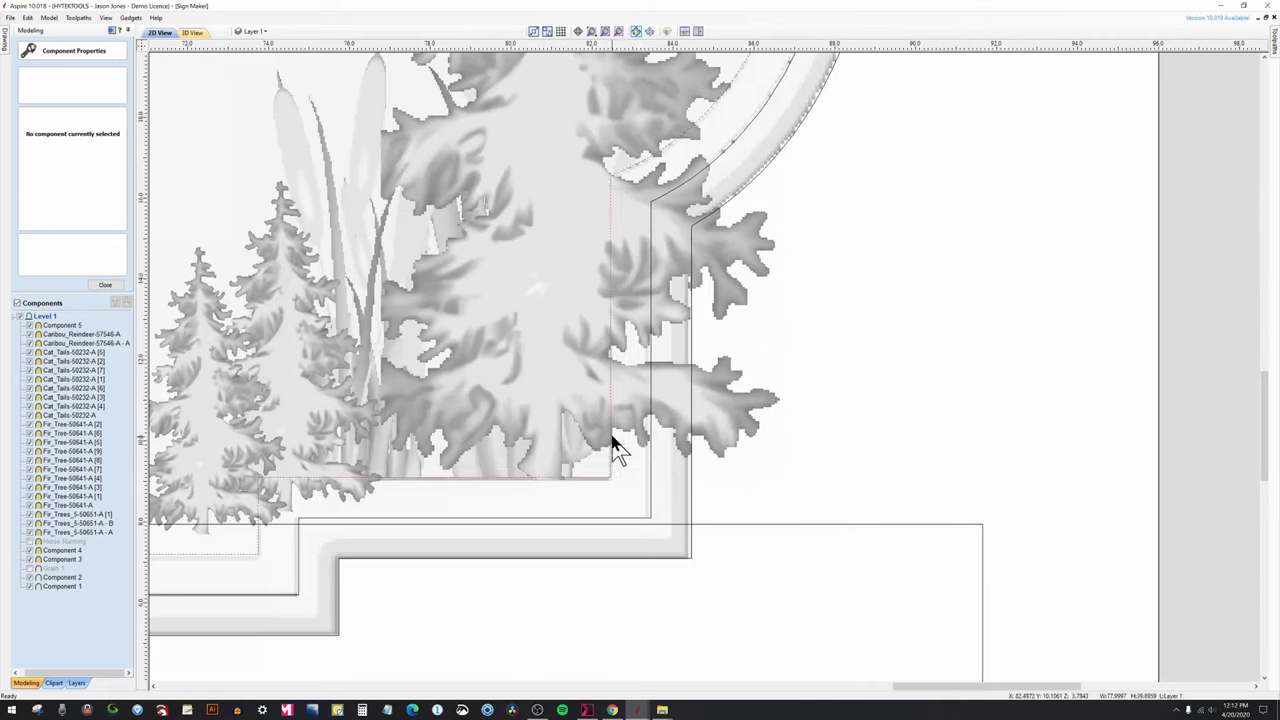
click(628, 440)
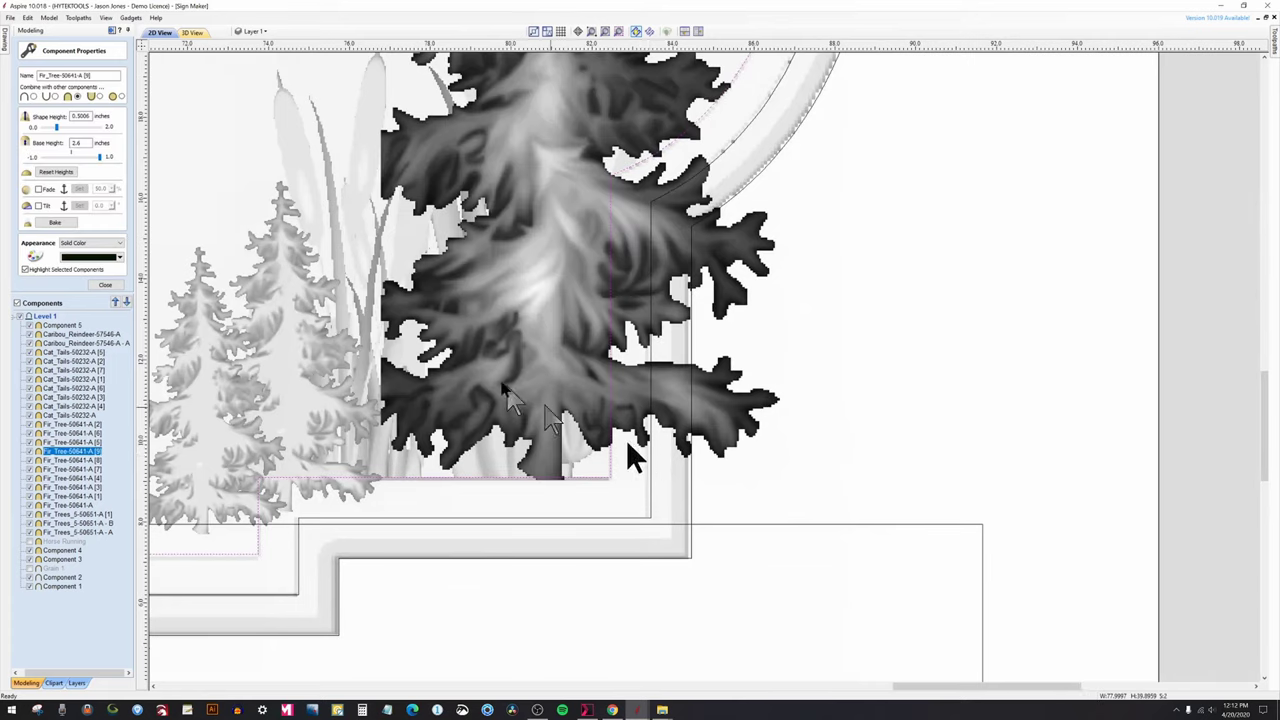
click(105, 285)
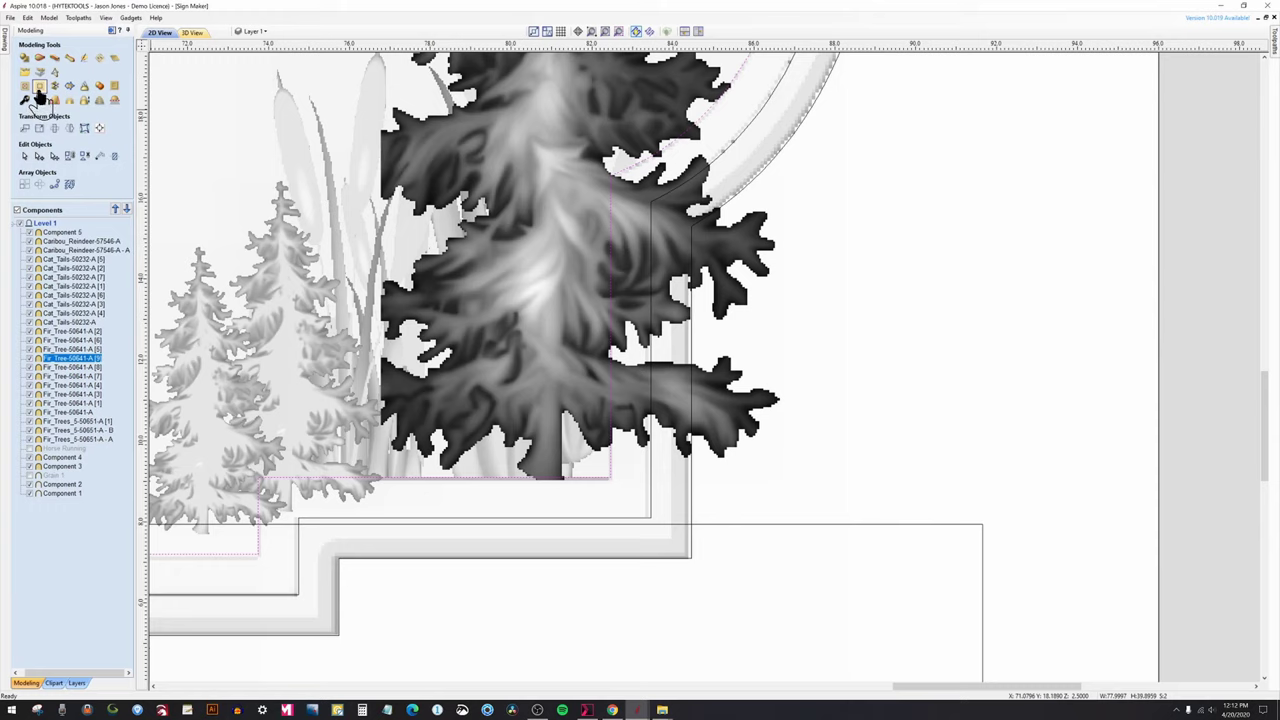
click(39, 89)
scroll(709, 320, down, 2)
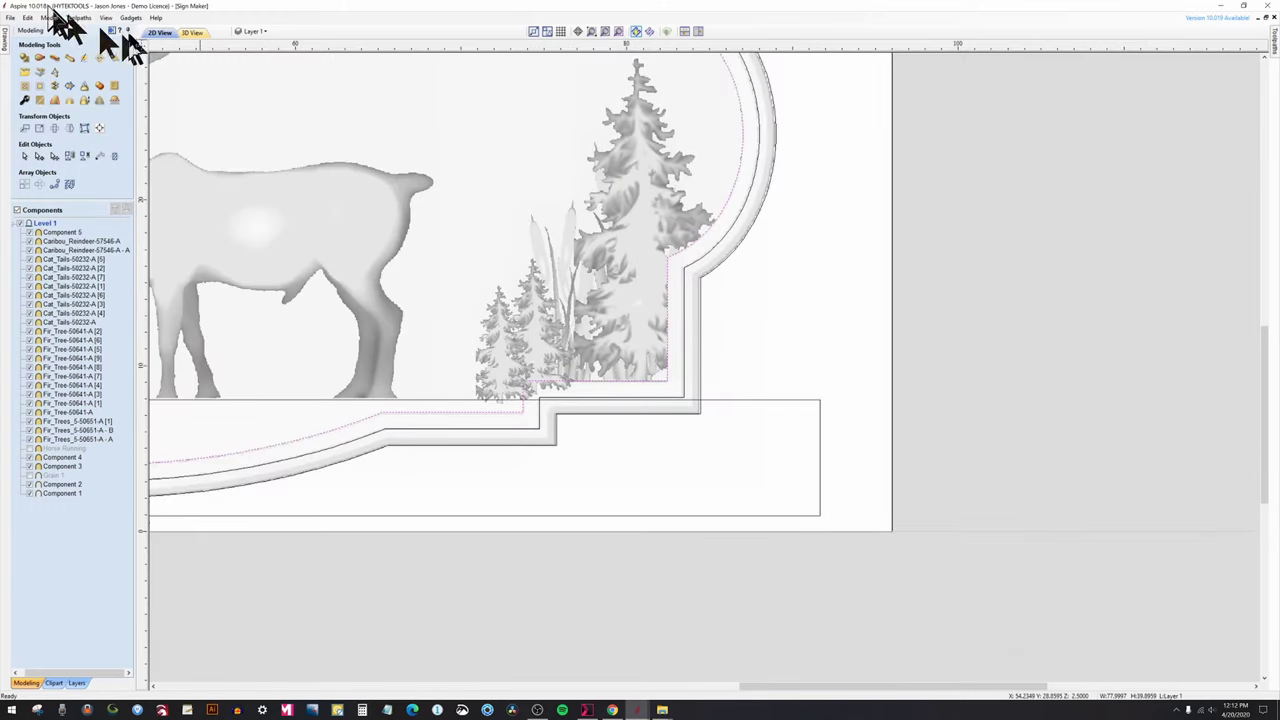
click(193, 33)
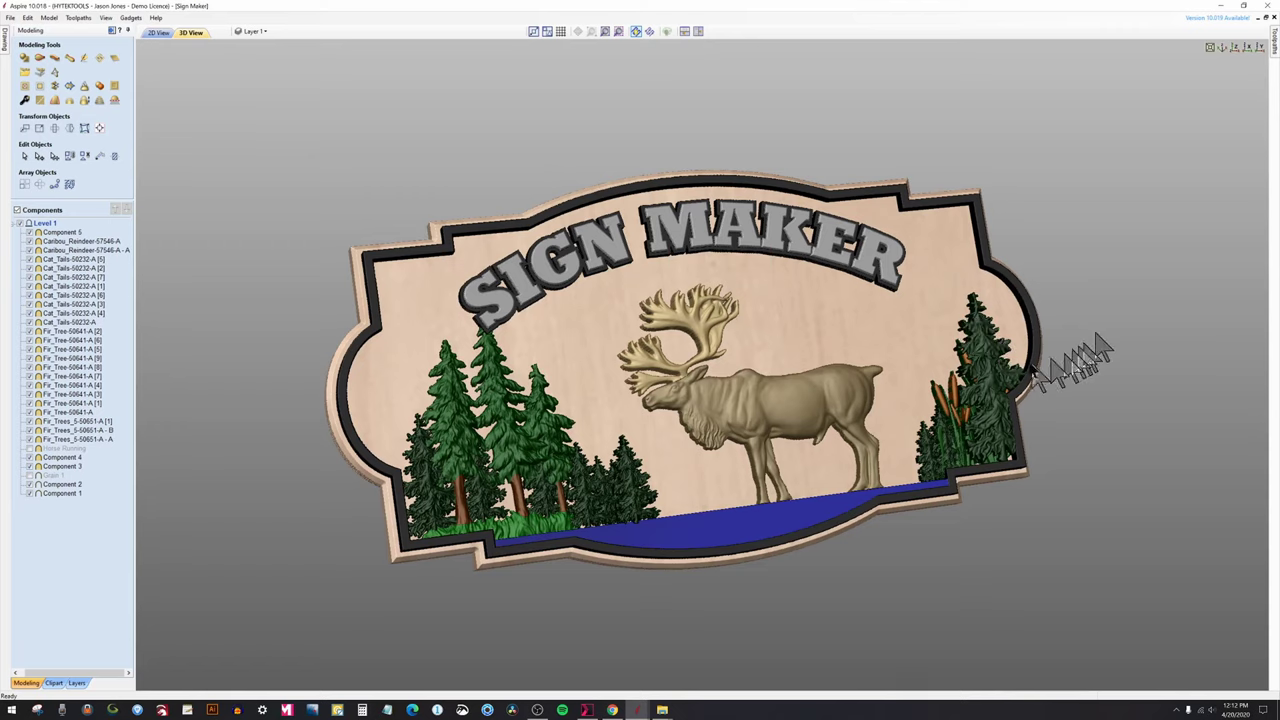
Set the trimmed fir's base height to 2.5 inches so it sits behind the cattails, and inspect the sign in 3D.
click(1000, 385)
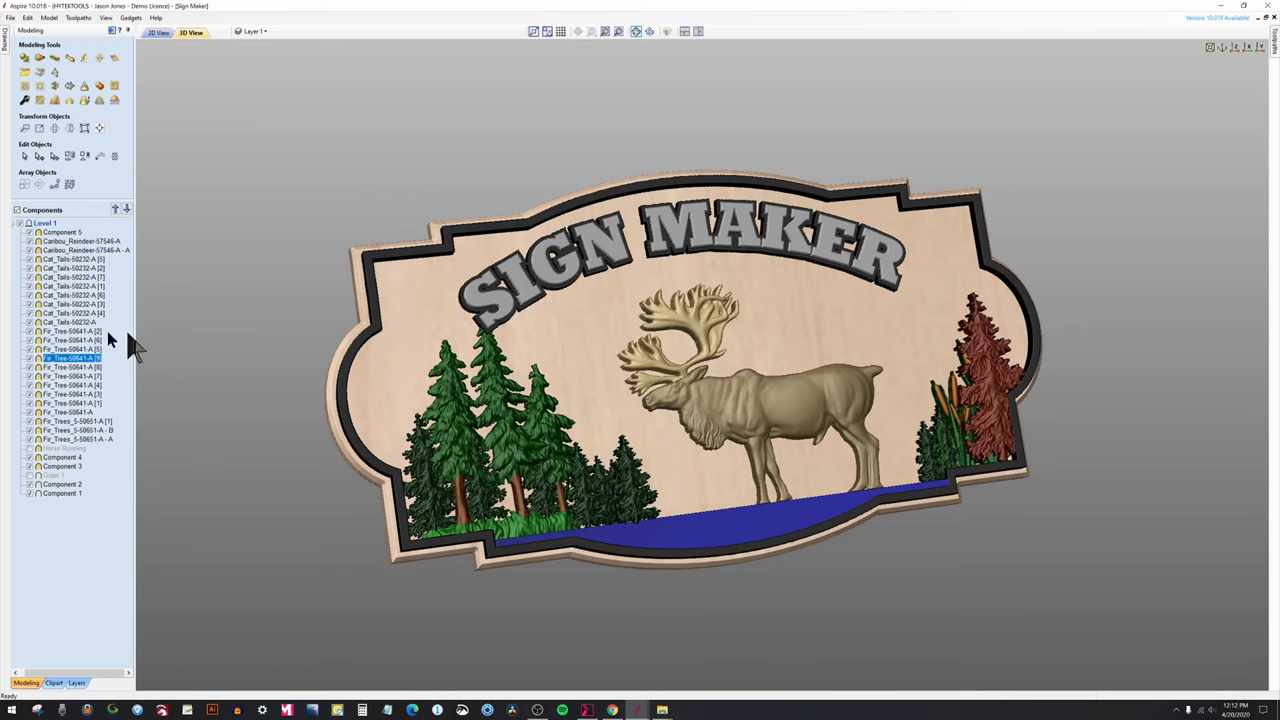
double_click(45, 359)
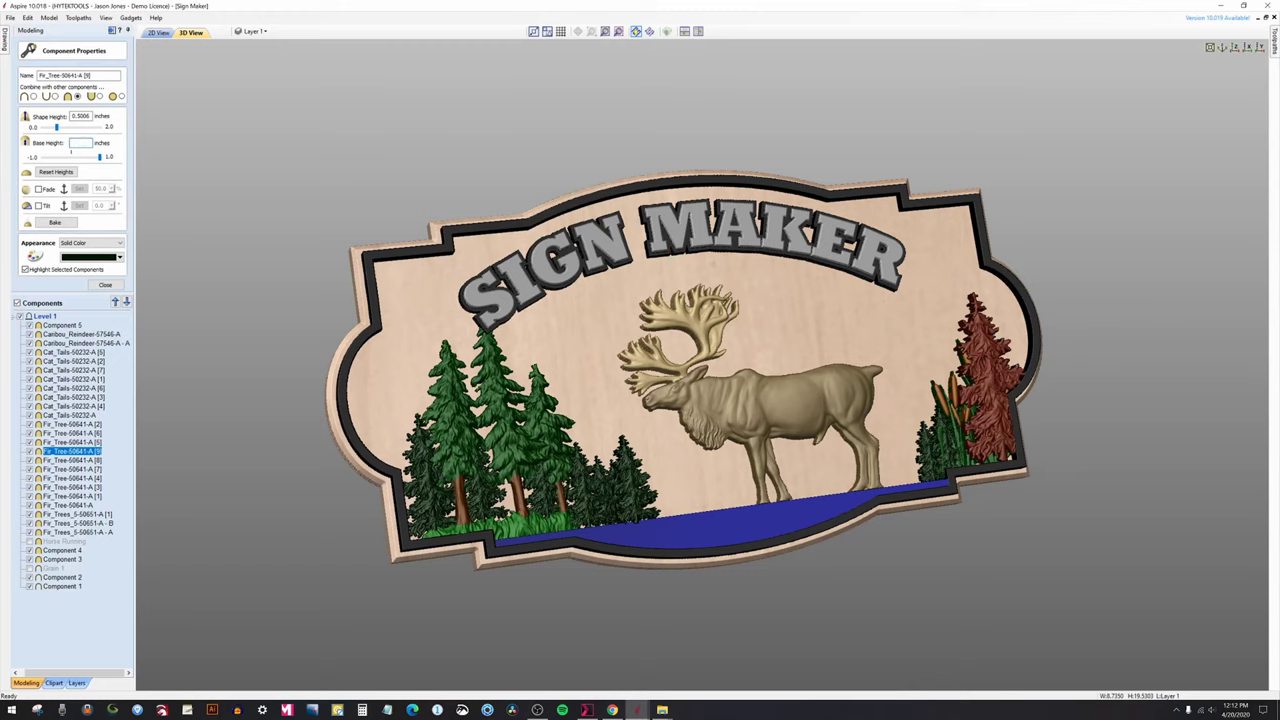
text(5)
key(Return)
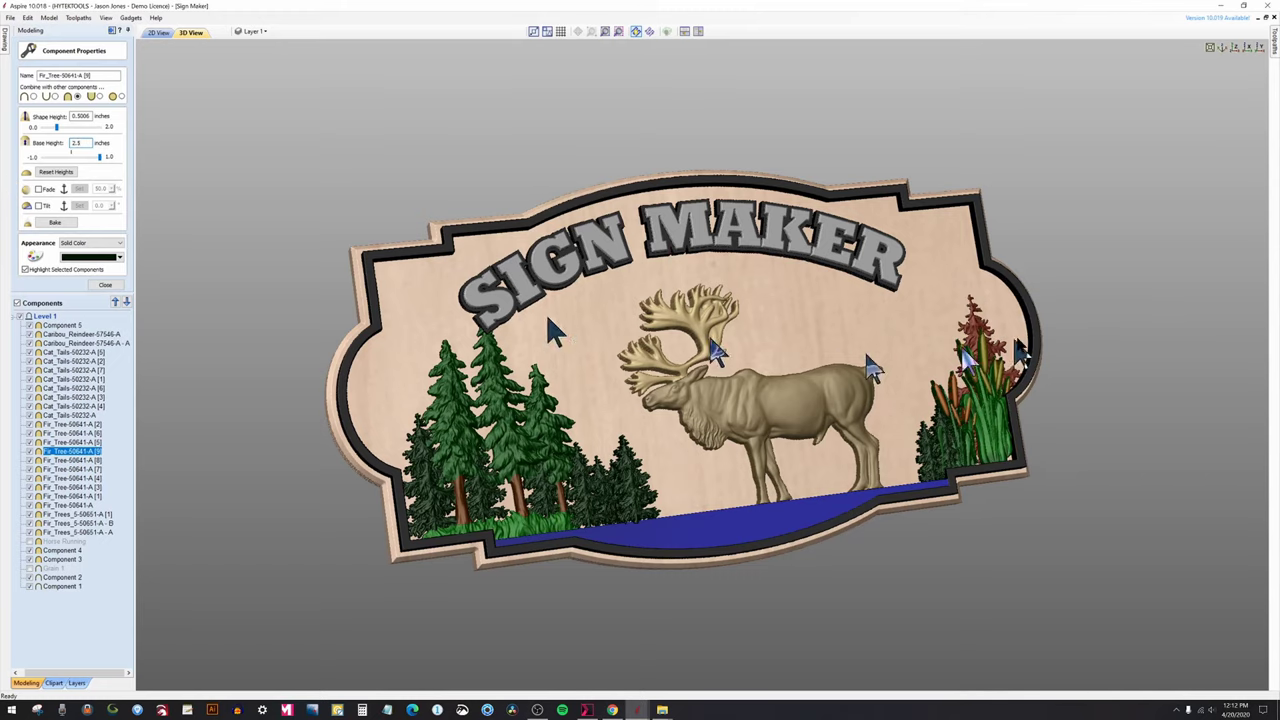
click(1128, 295)
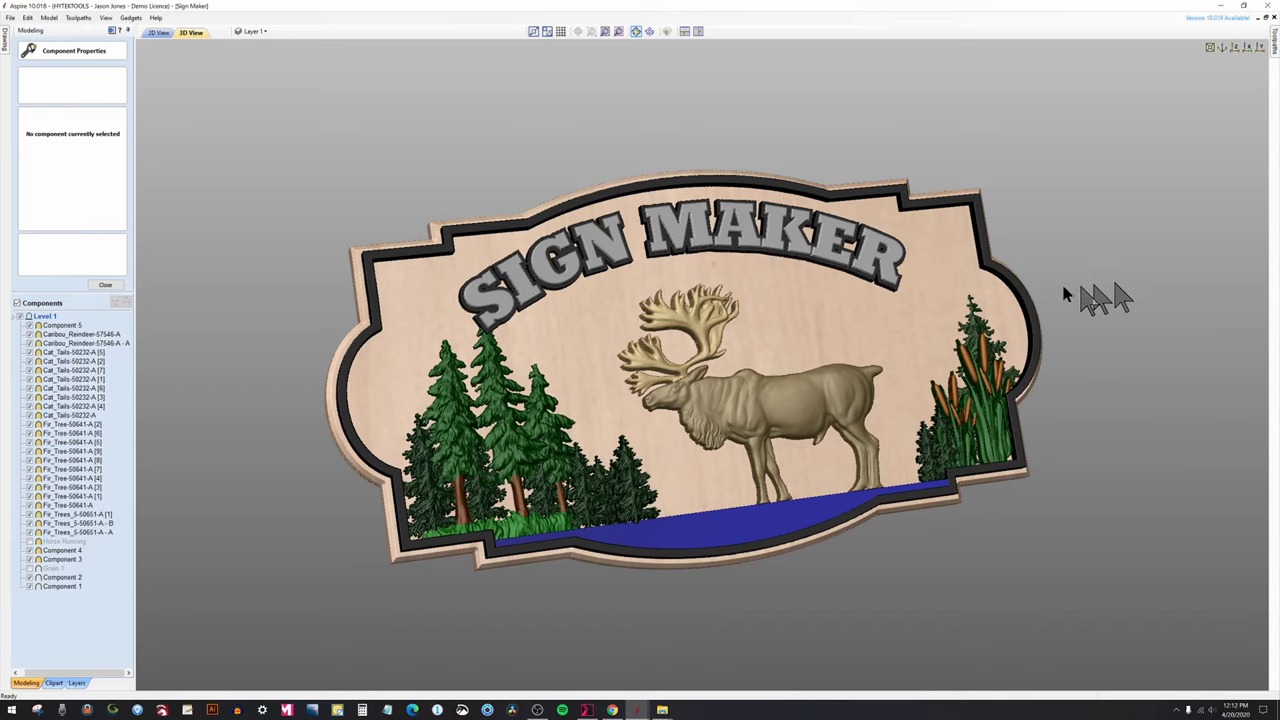
drag(1064, 290, 965, 296)
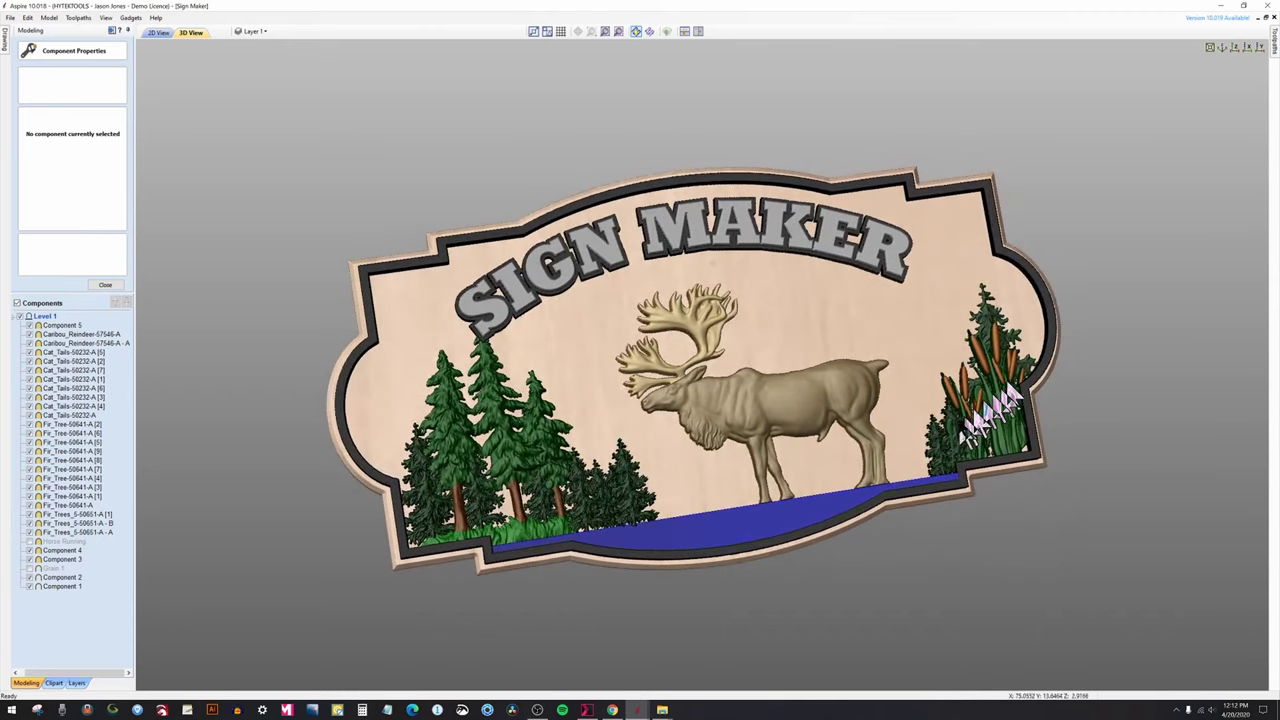
Duplicate the small dark fir beside the cattails twice and place the copies in a row toward the caribou's hind legs.
click(937, 448)
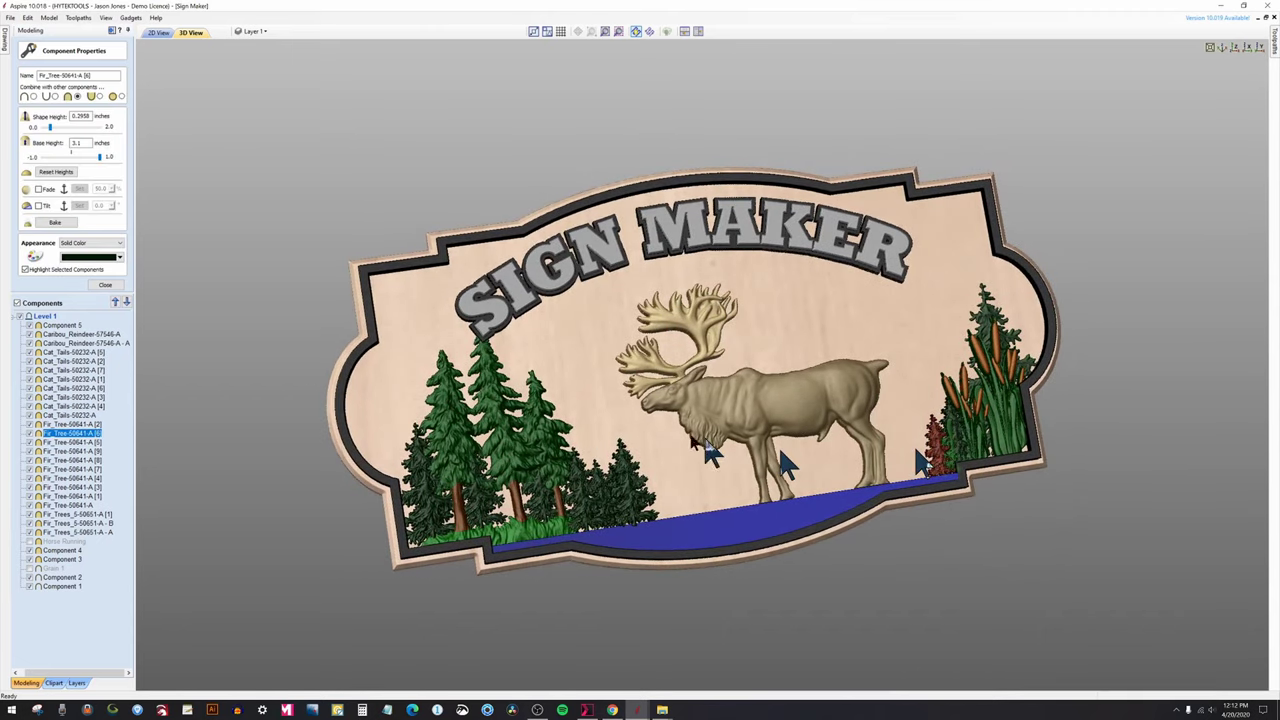
click(158, 33)
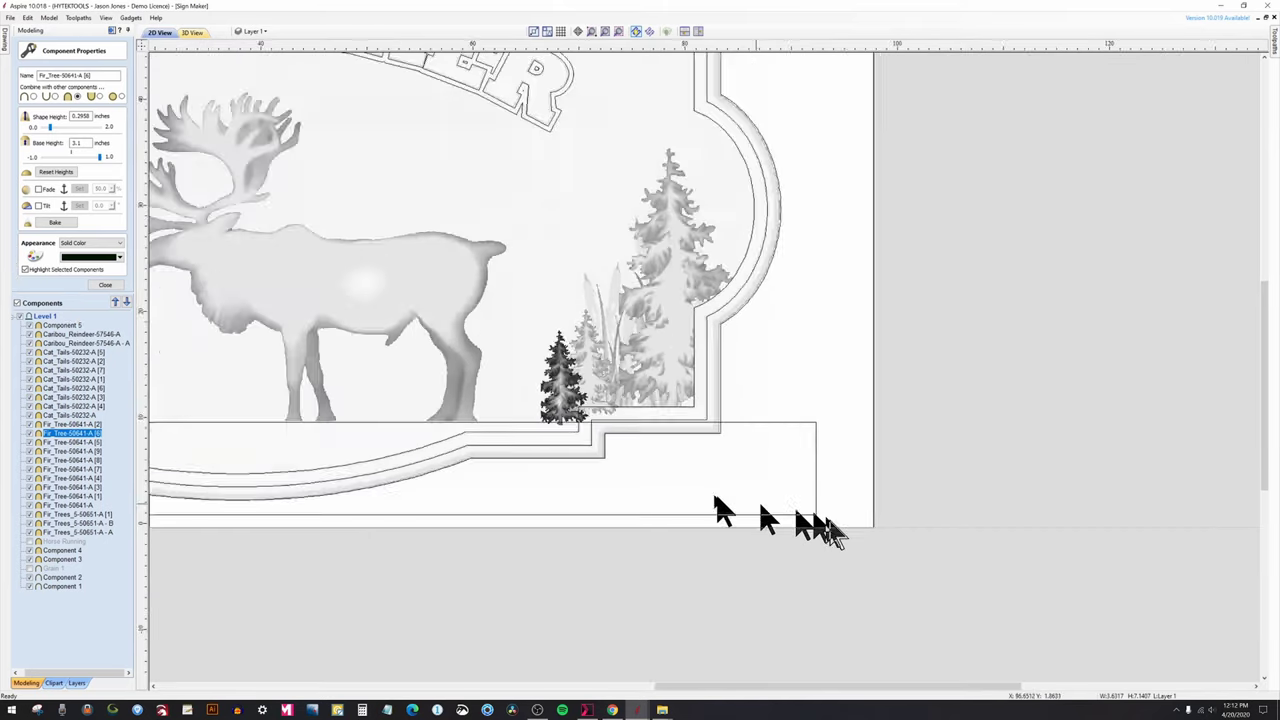
key(ctrl+v)
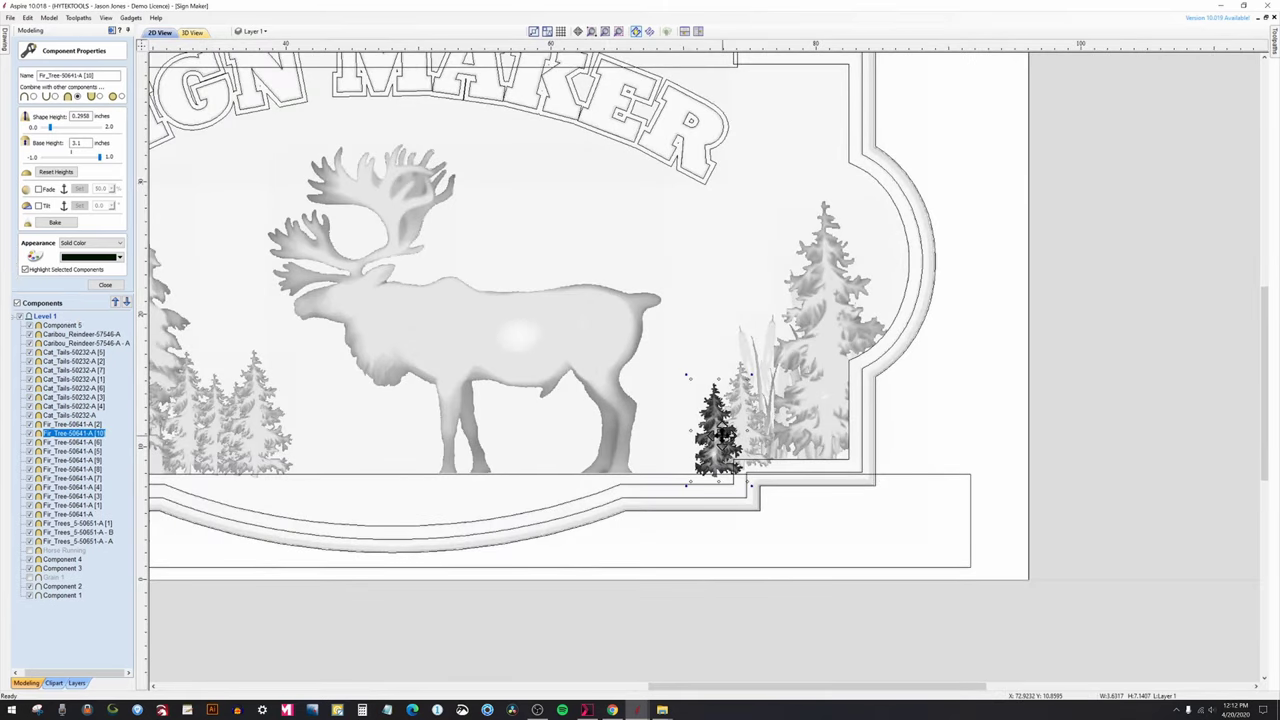
drag(722, 434, 707, 444)
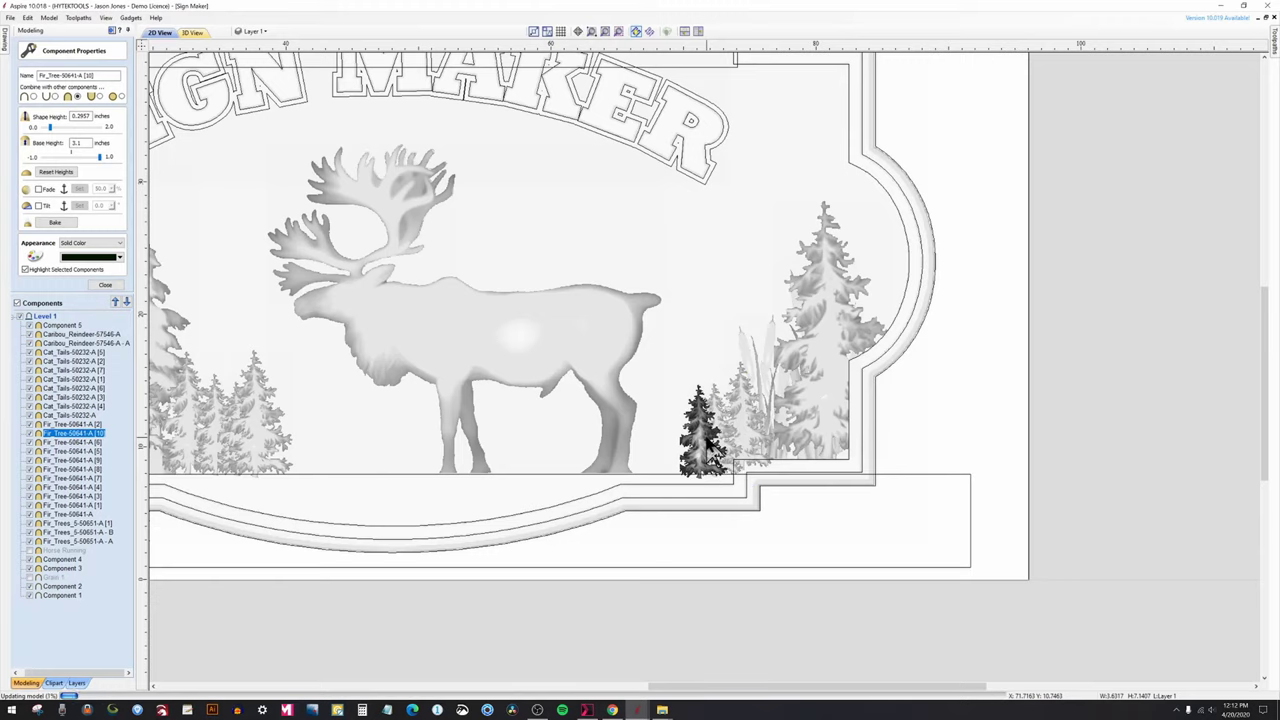
key(ctrl+v)
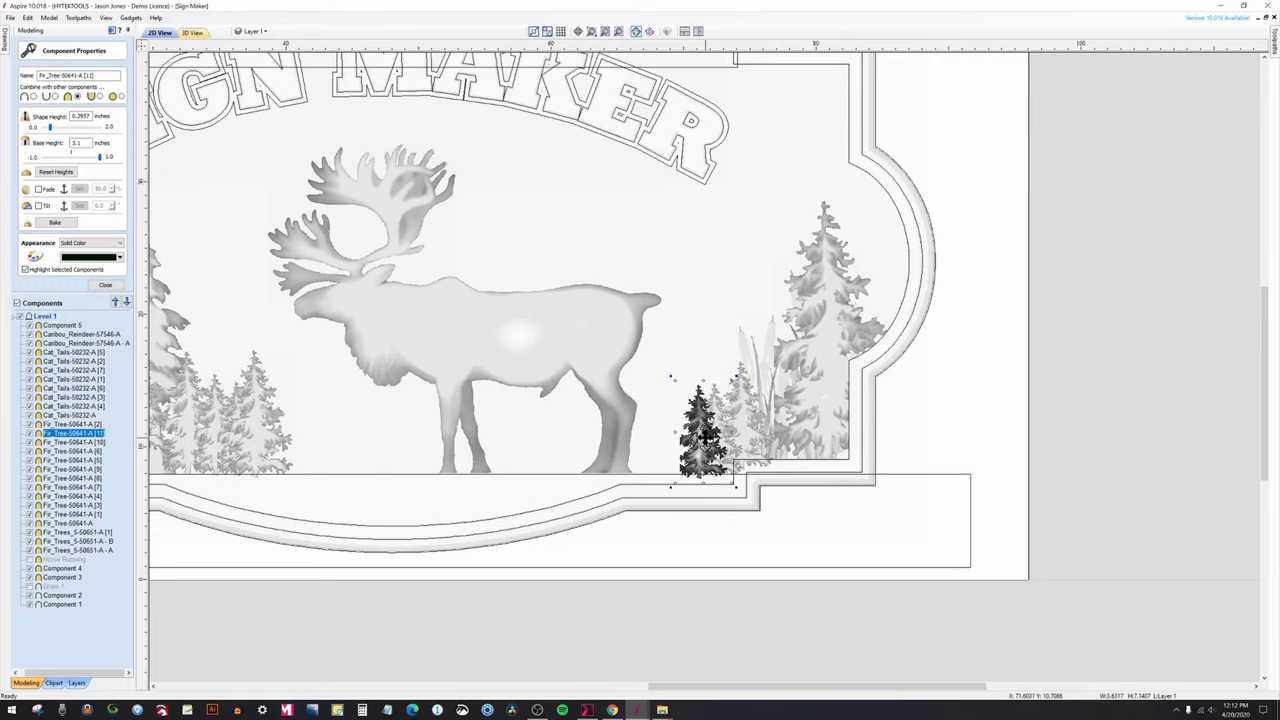
drag(701, 437, 674, 437)
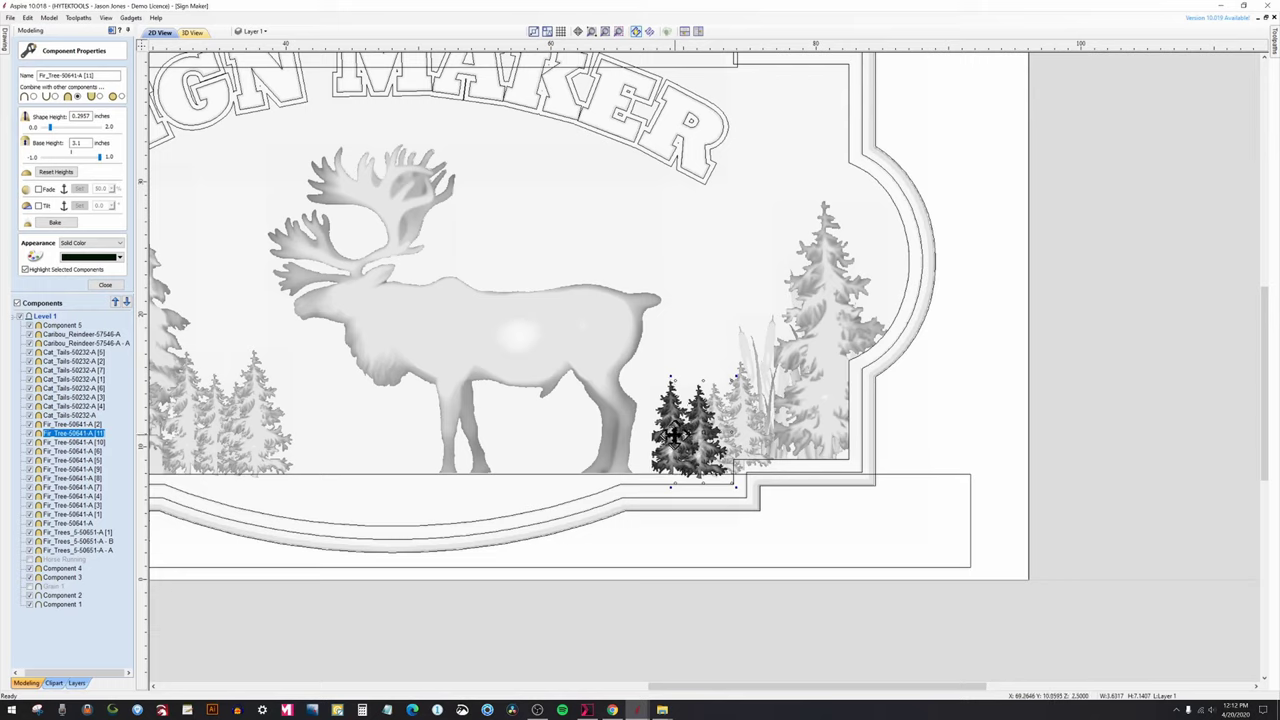
drag(675, 432, 683, 440)
Copy the three small firs behind the caribou as a set and place the copies beside the fir group in front of it.
click(714, 437)
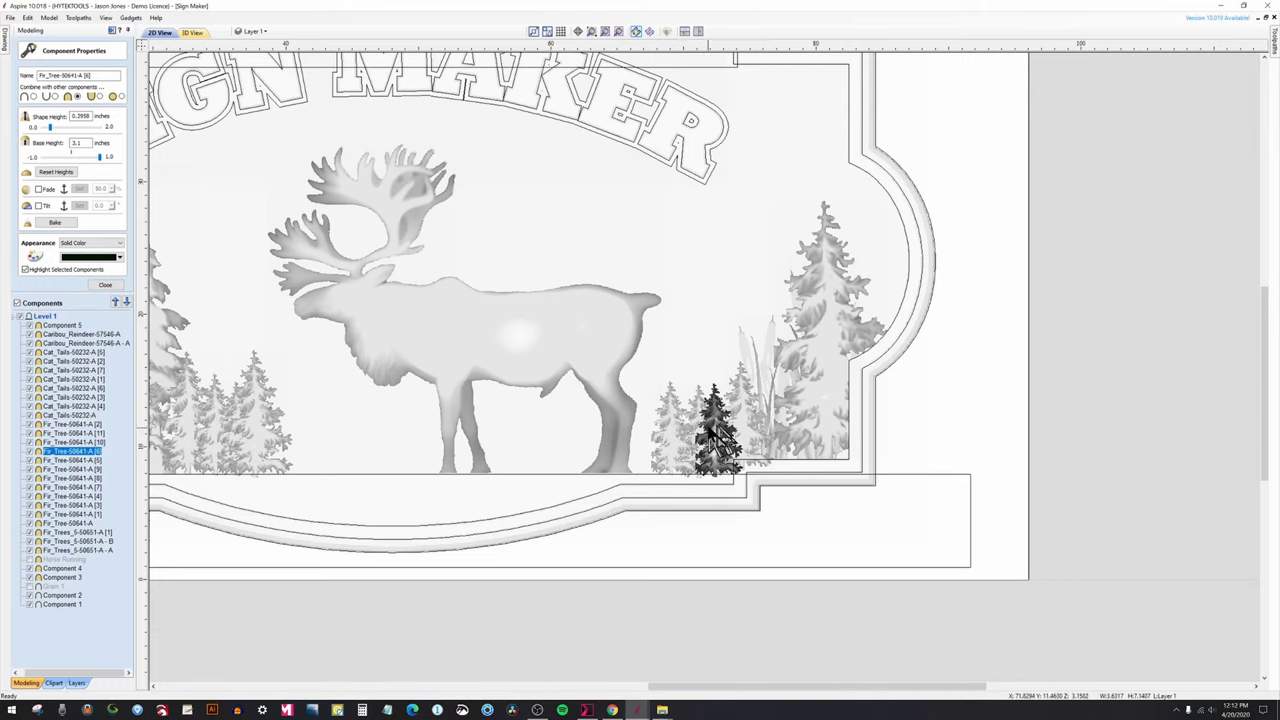
shift+click(681, 432)
shift+click(705, 420)
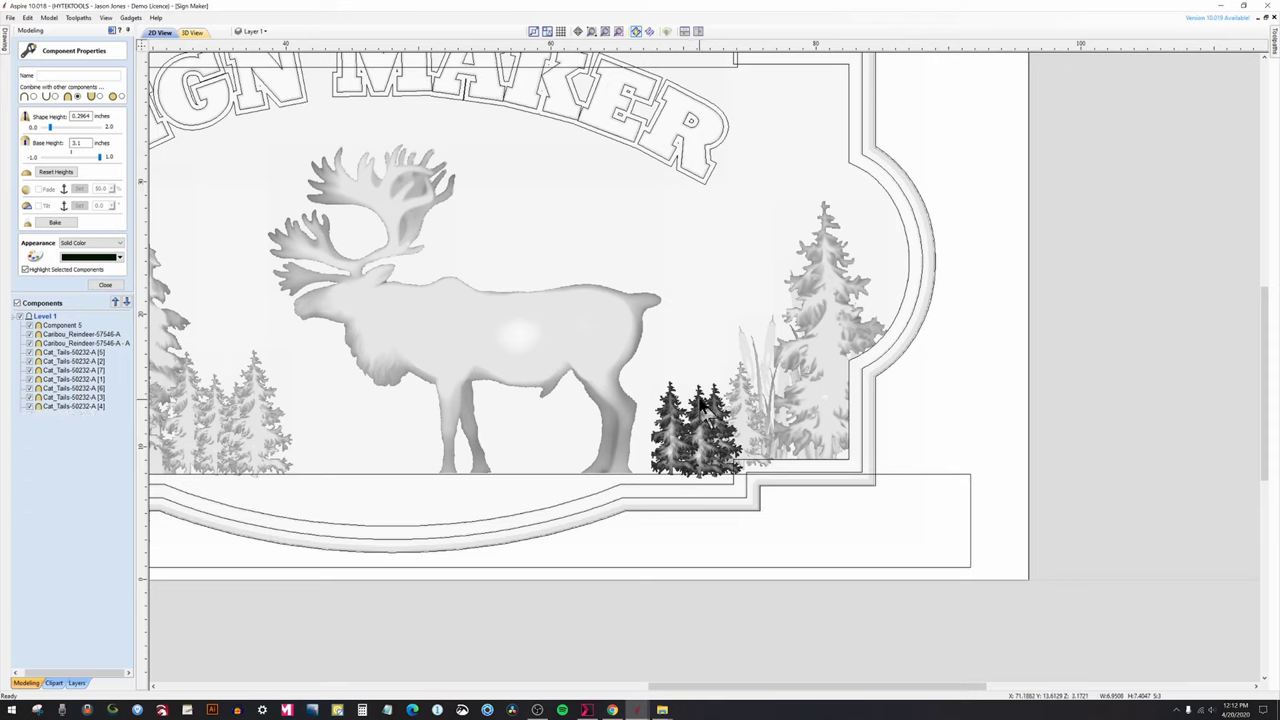
key(ctrl+c)
key(ctrl+v)
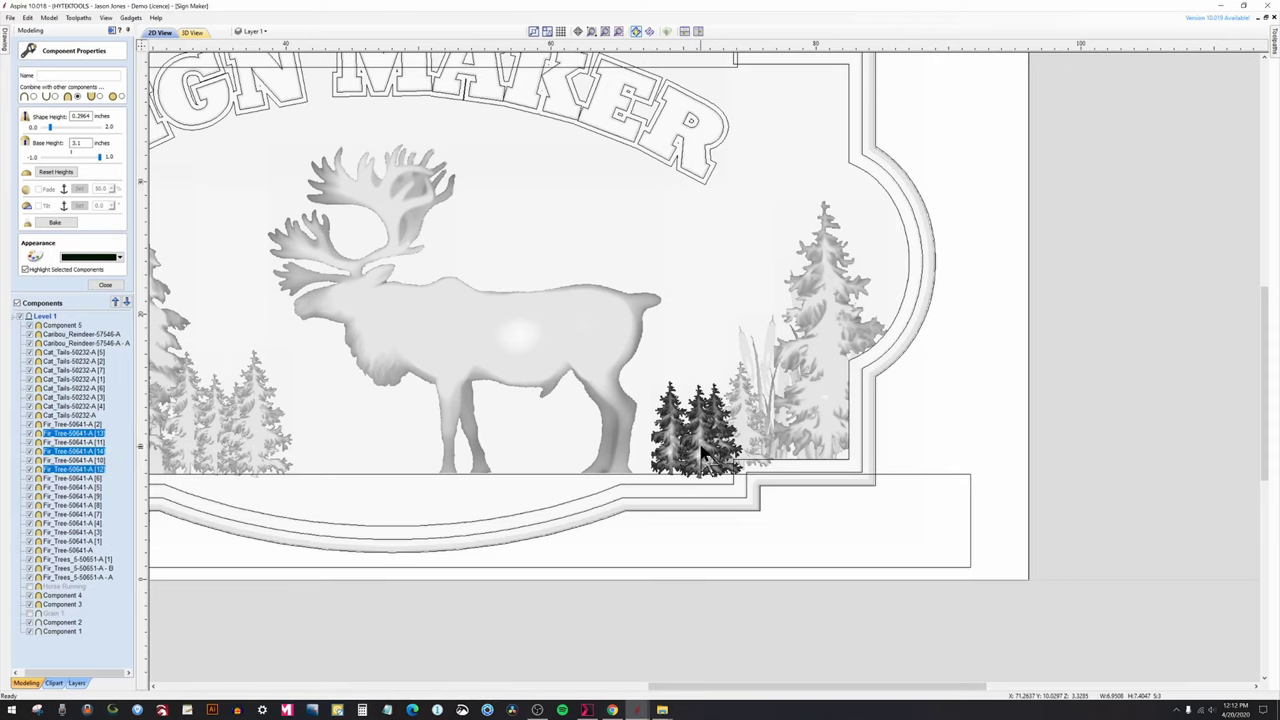
drag(700, 435, 321, 442)
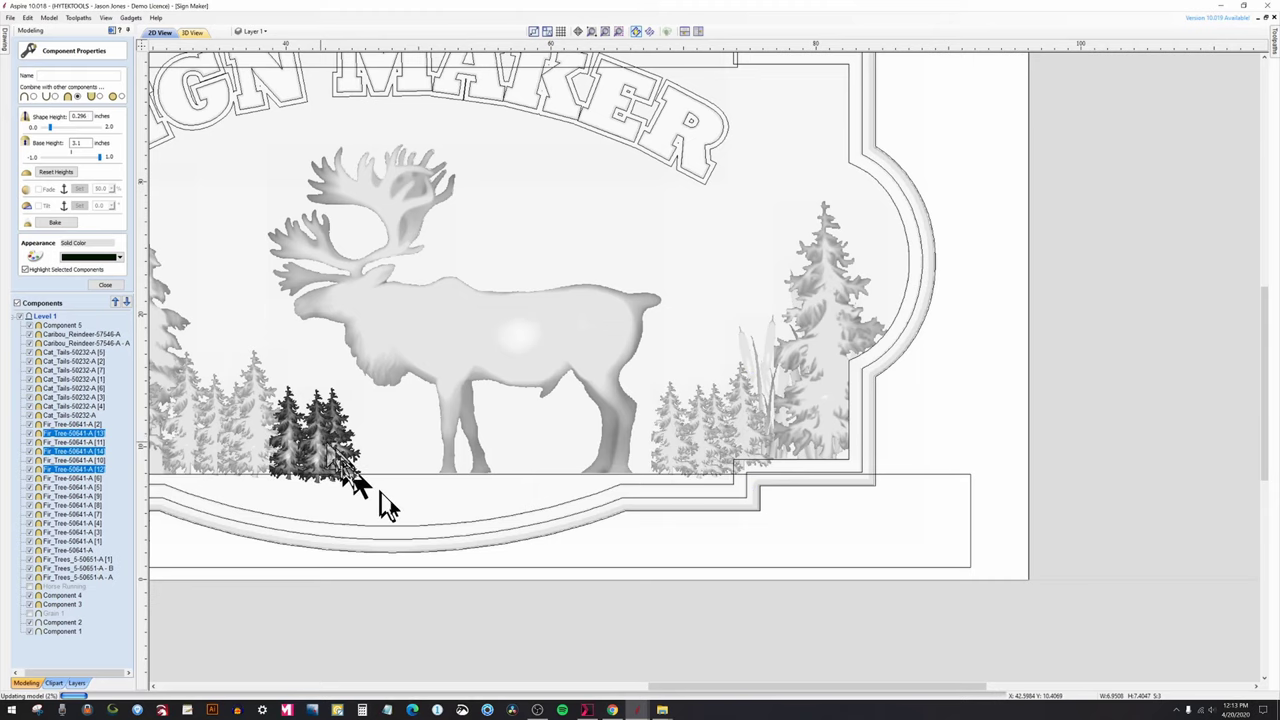
click(710, 607)
Shrink the copied fir nearest the caribou's head to about 2.8 by 5.5 inches and shift it slightly toward the caribou.
scroll(340, 465, up, 3)
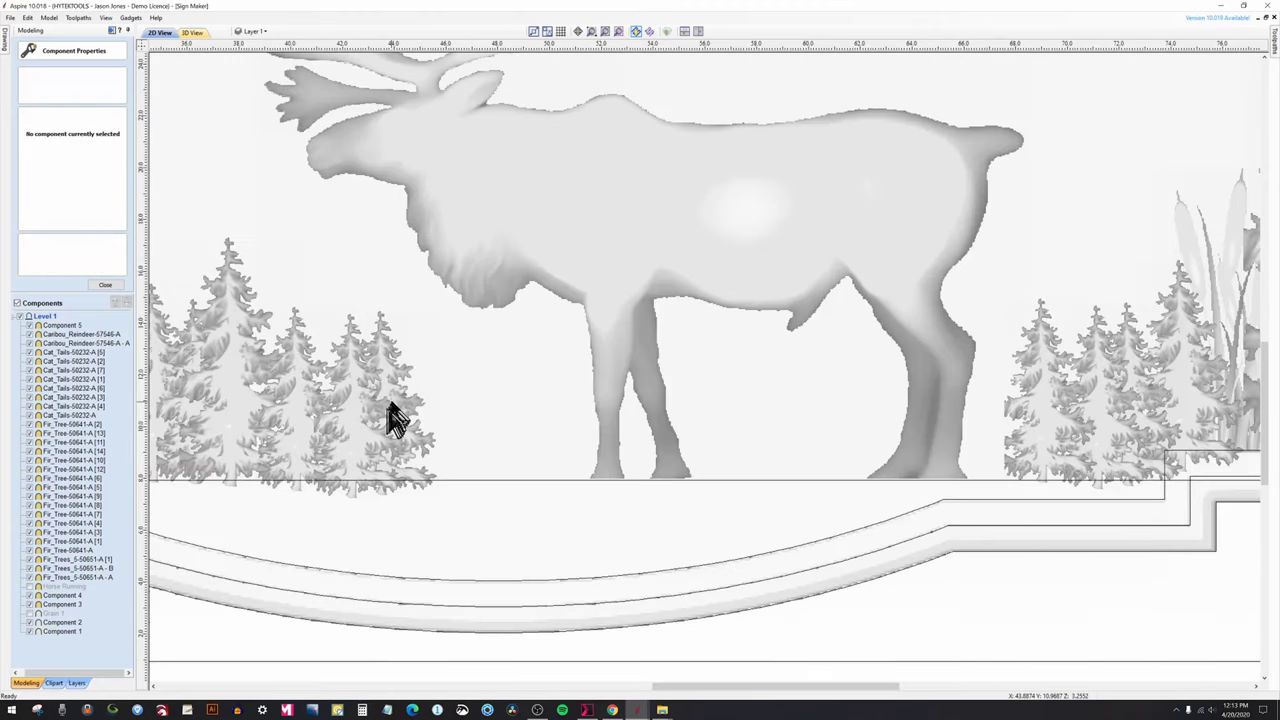
click(395, 418)
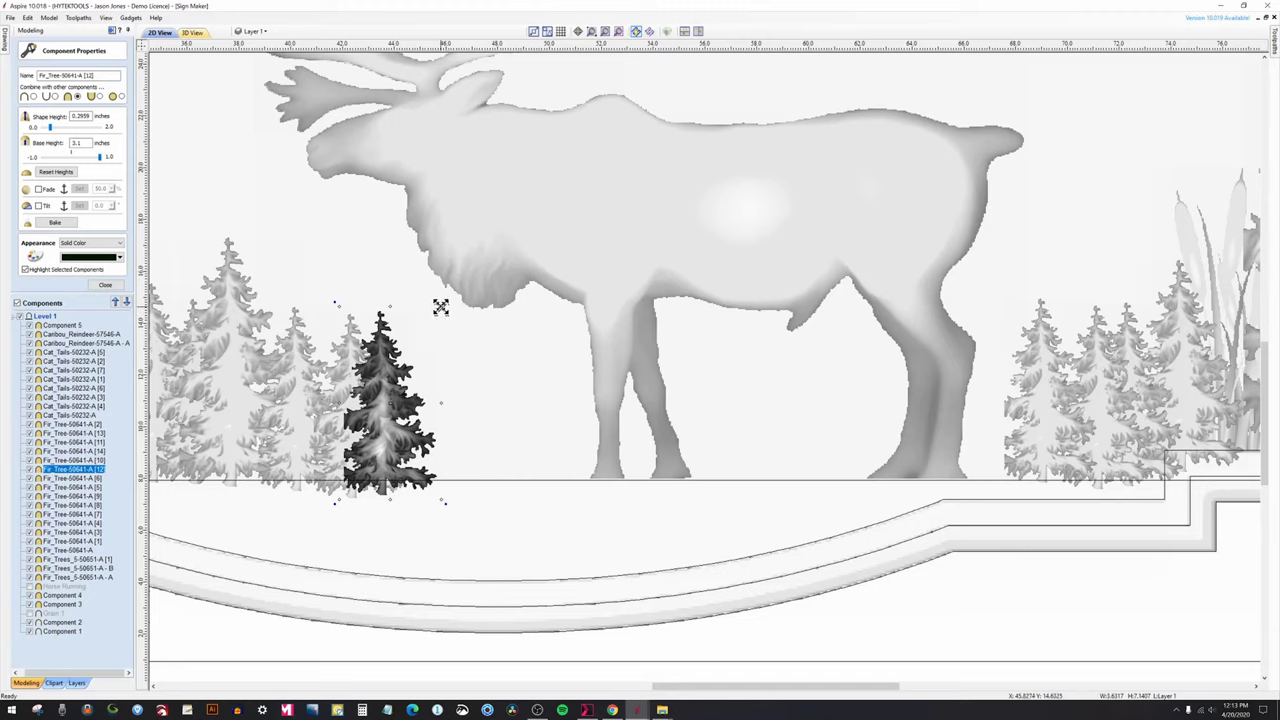
drag(441, 306, 422, 346)
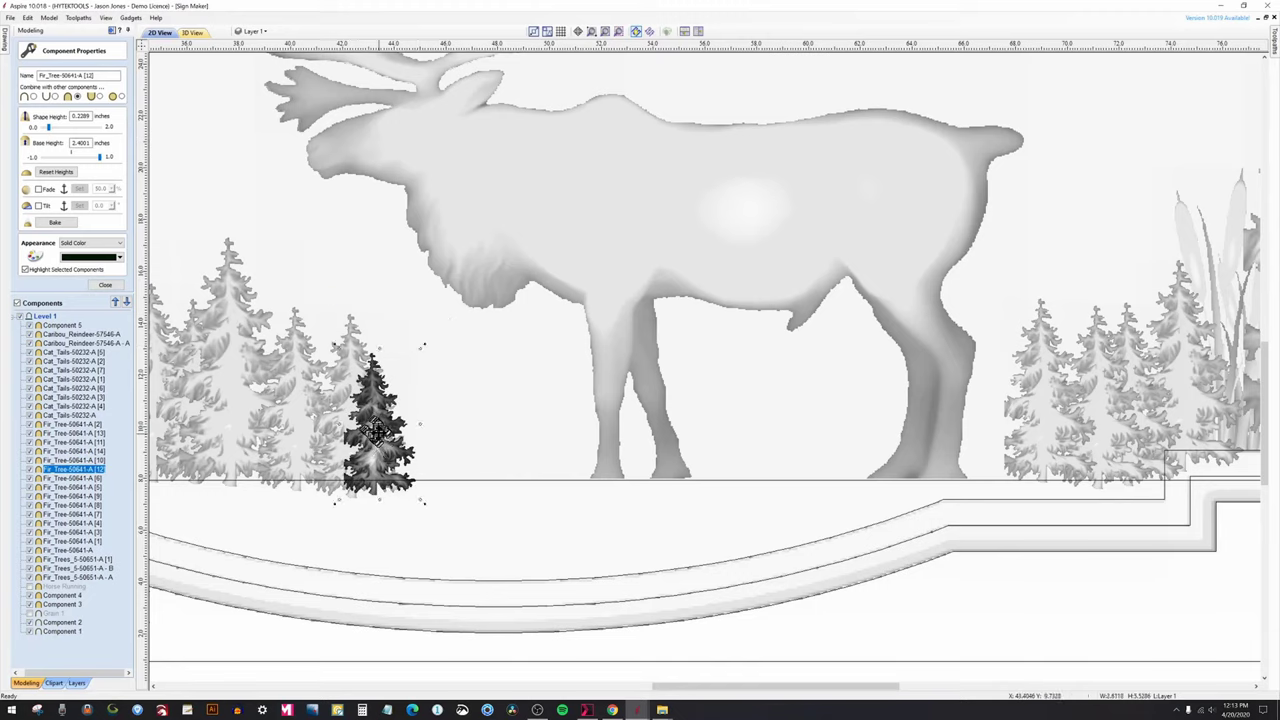
drag(377, 430, 389, 431)
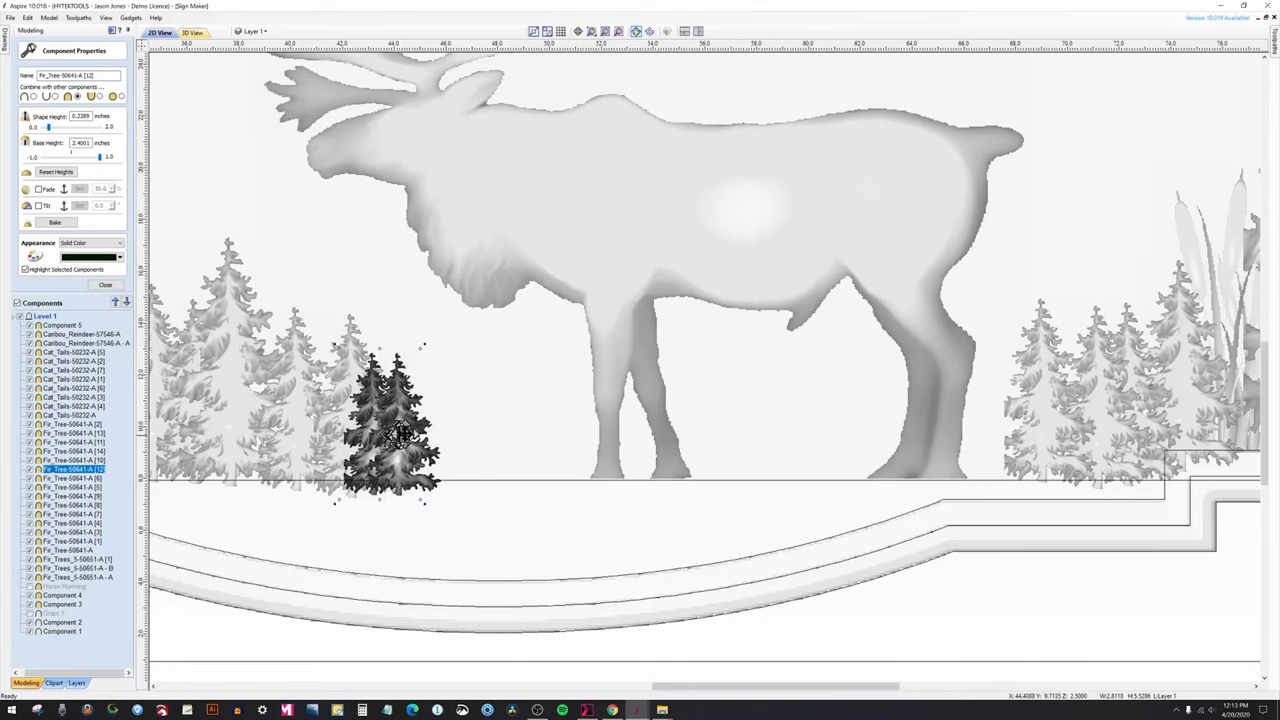
Shrink the middle copied fir to about 2.6 by 5.1 inches and check the new tree line in 3D.
click(300, 380)
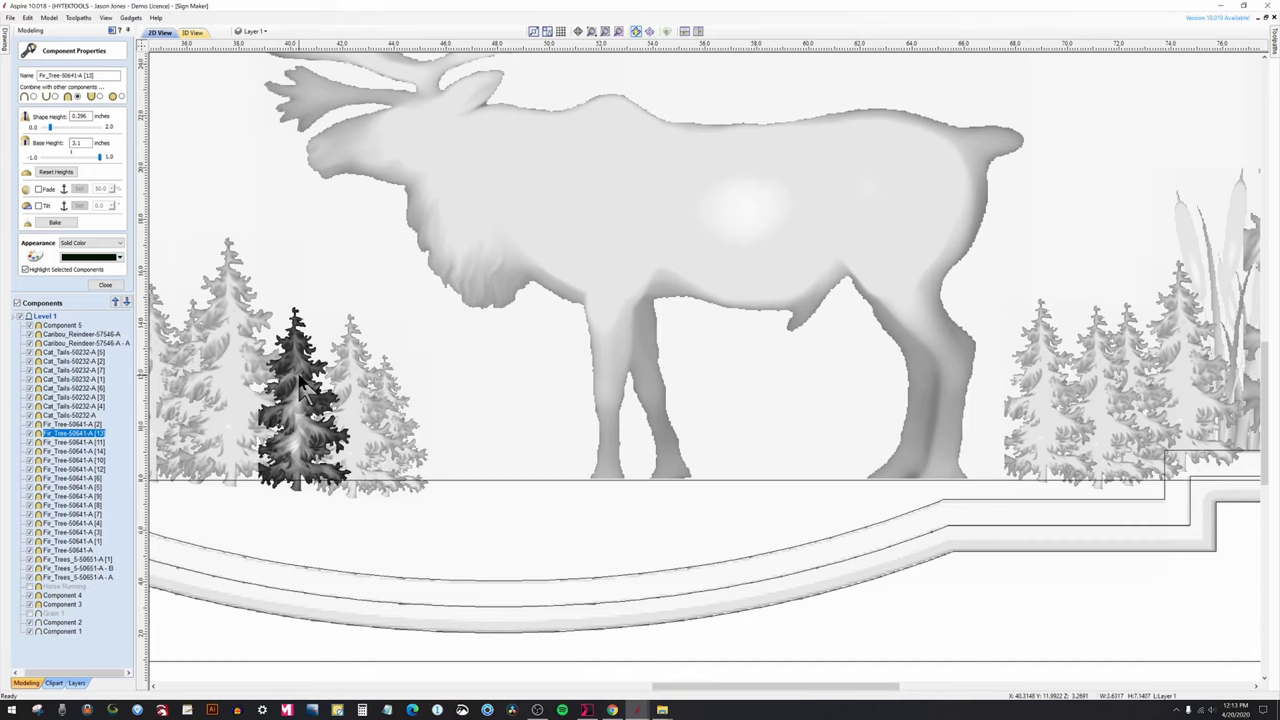
click(356, 356)
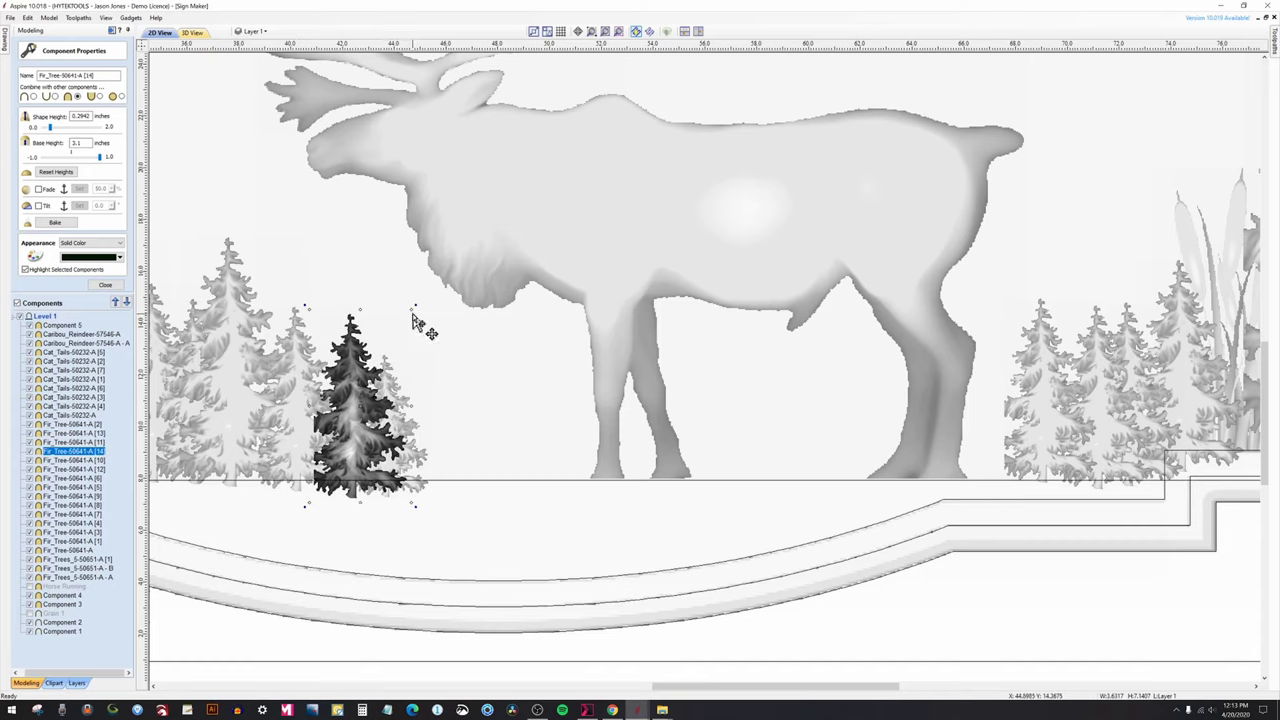
drag(410, 310, 388, 357)
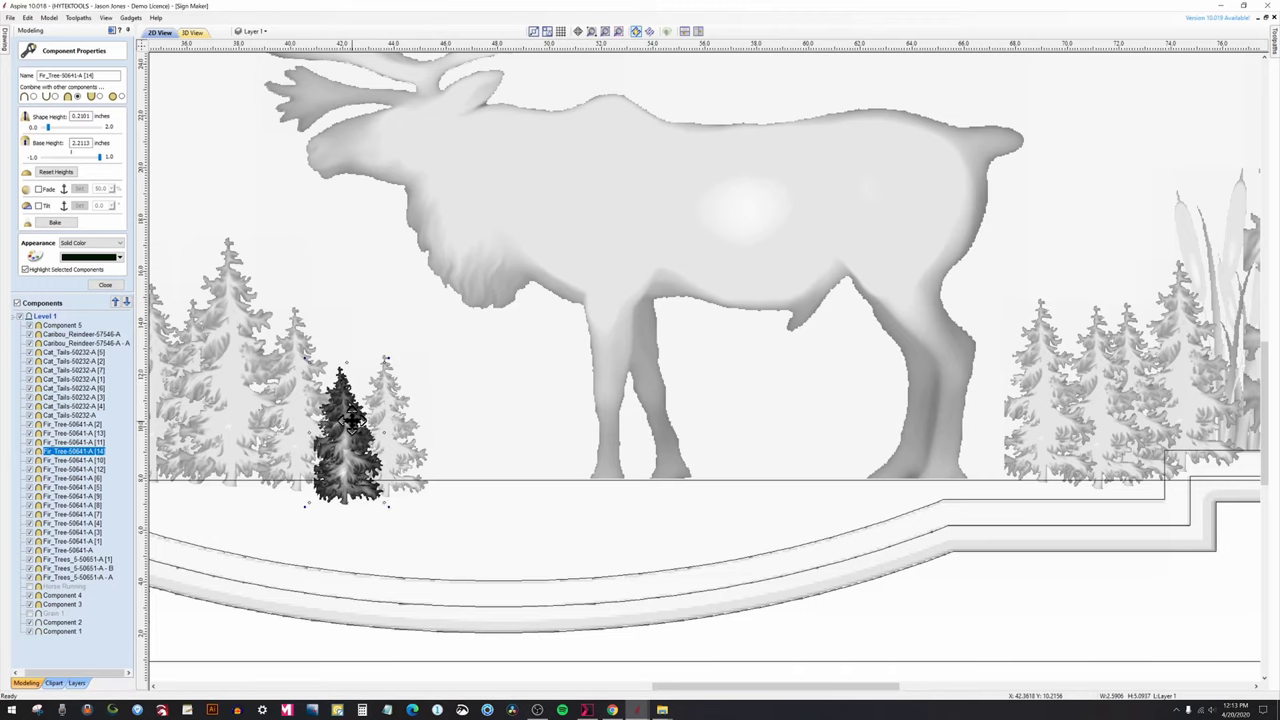
click(190, 33)
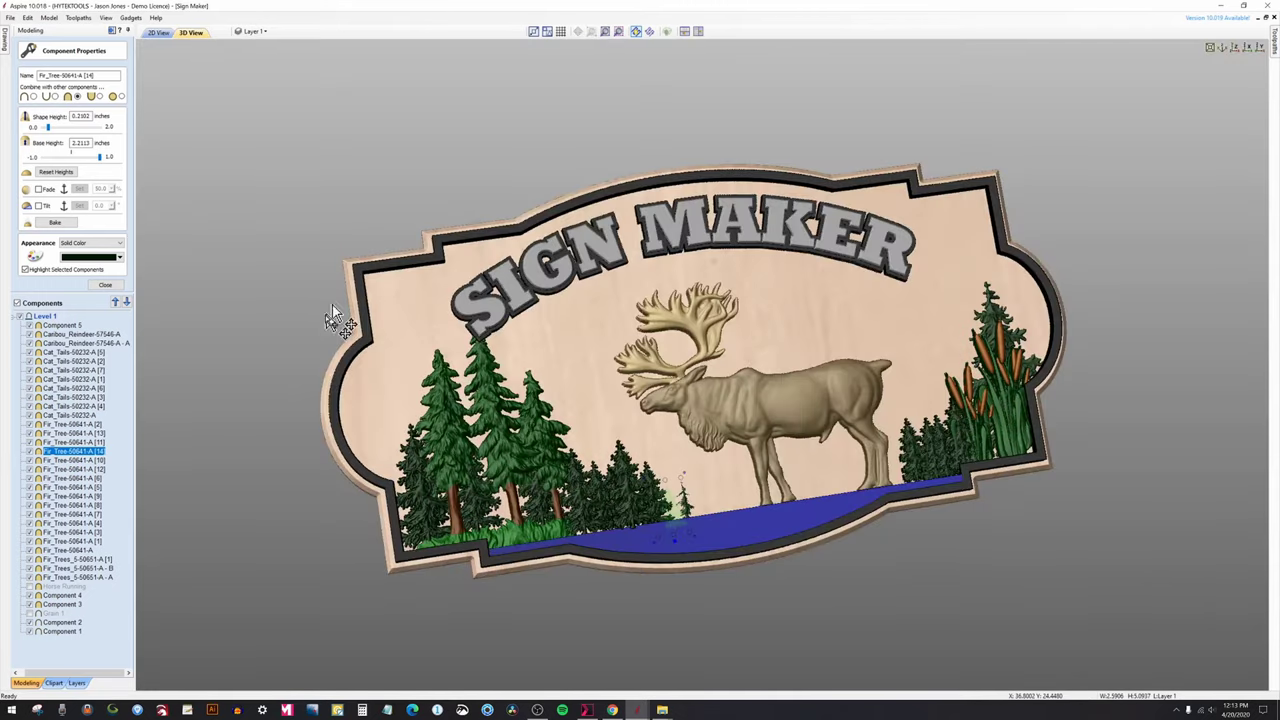
scroll(332, 318, down, 3)
click(414, 466)
drag(414, 466, 545, 520)
scroll(580, 465, up, 3)
drag(476, 543, 686, 466)
Set the base height of the tallest dark fir near the caribou's head to 3.2 inches and check it in 3D.
click(657, 452)
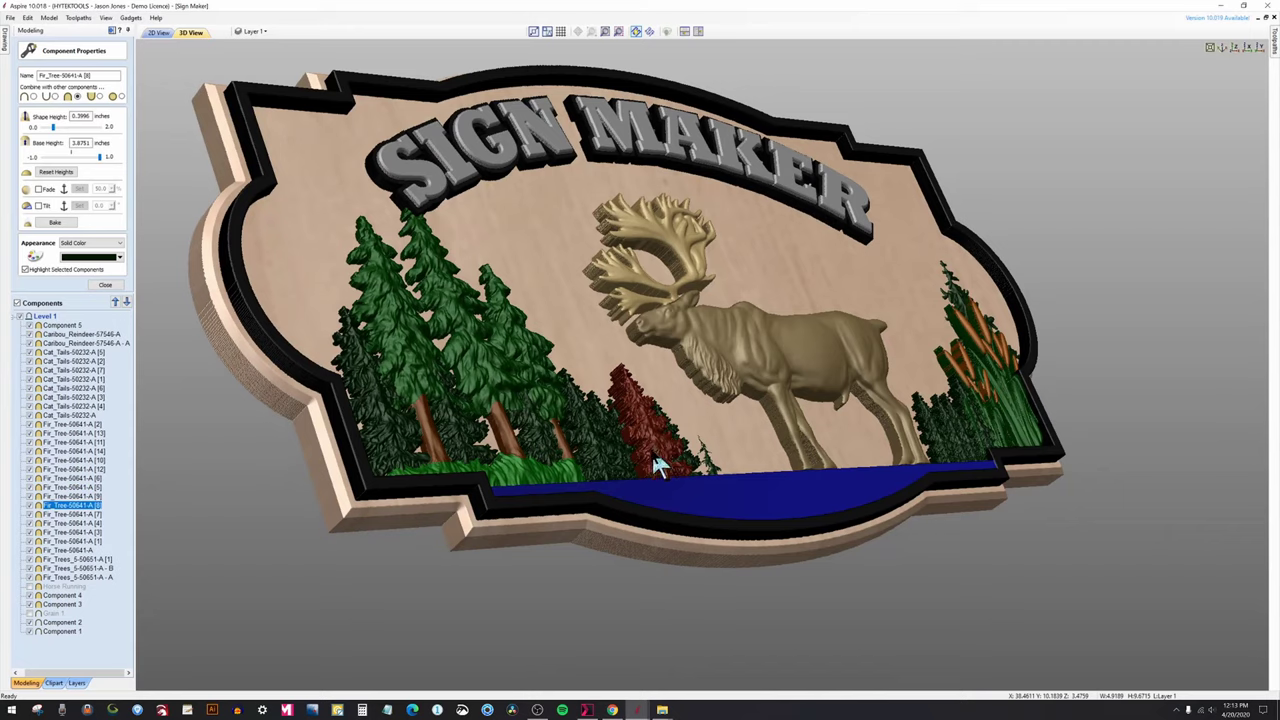
double_click(80, 143)
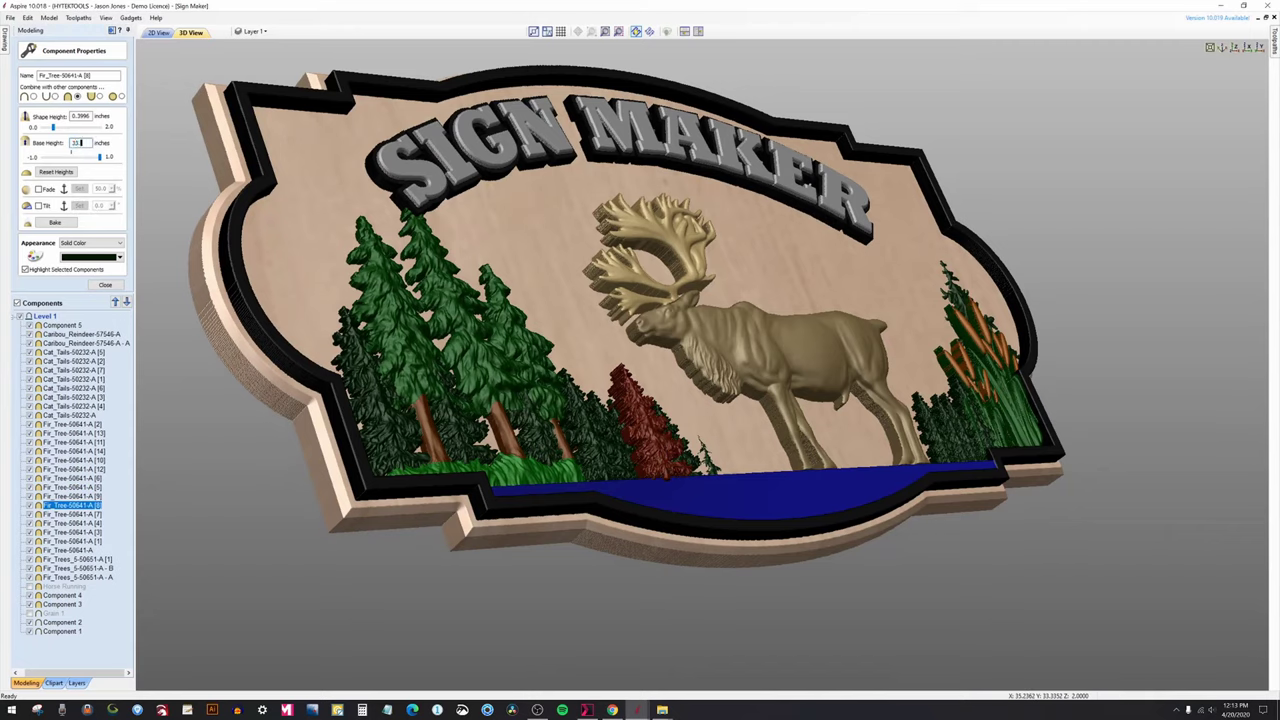
text(3.2)
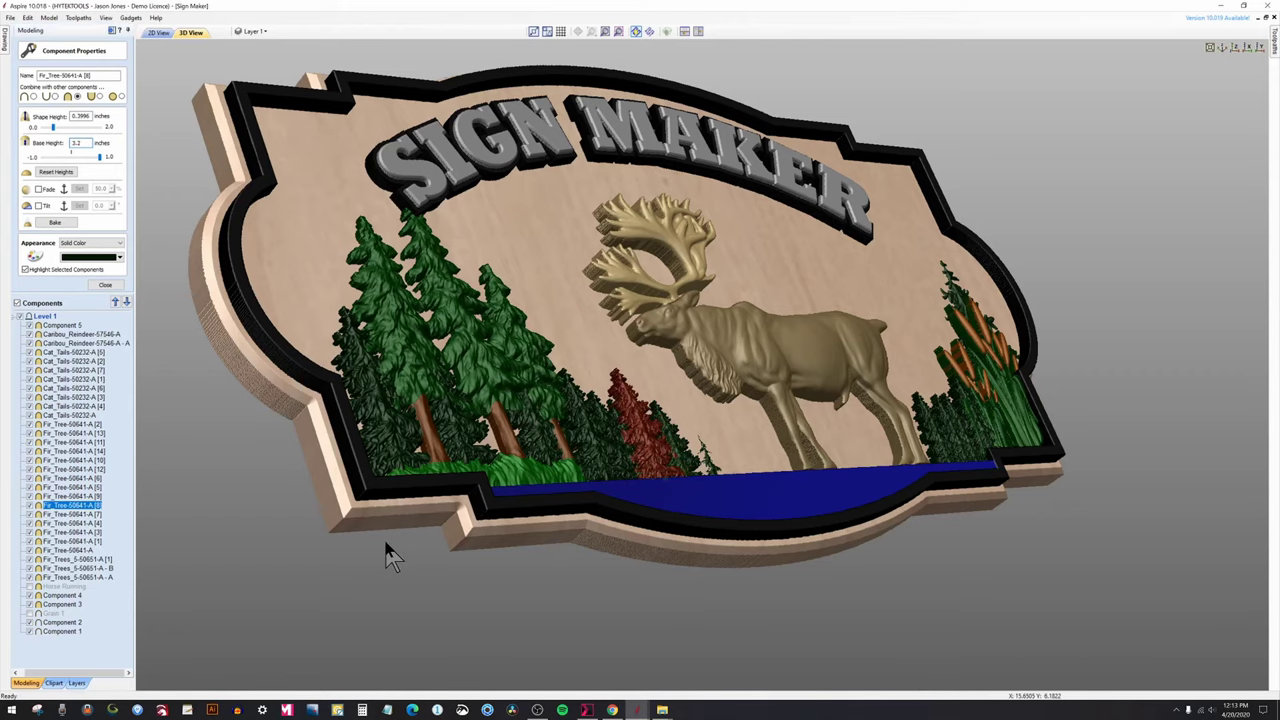
click(390, 555)
drag(640, 490, 432, 518)
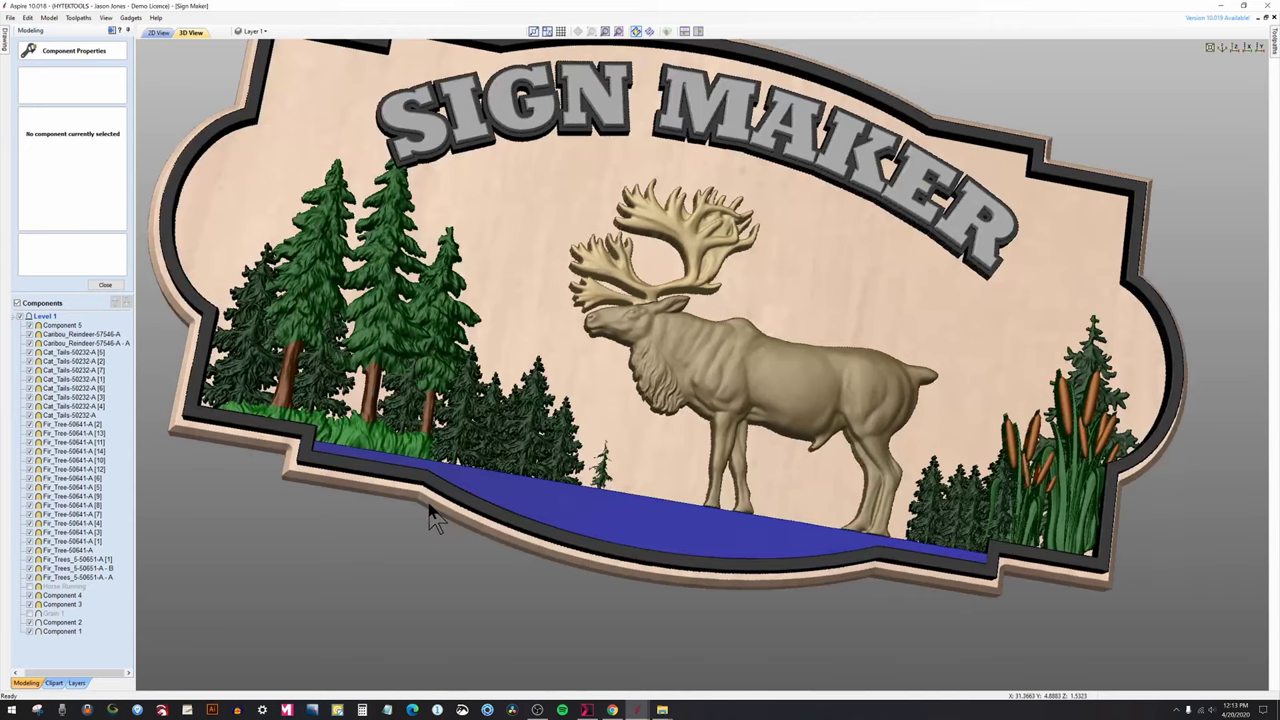
Set the base height of the partly sunken small fir at the water's edge to 2.6 inches and inspect the whole sign.
click(604, 491)
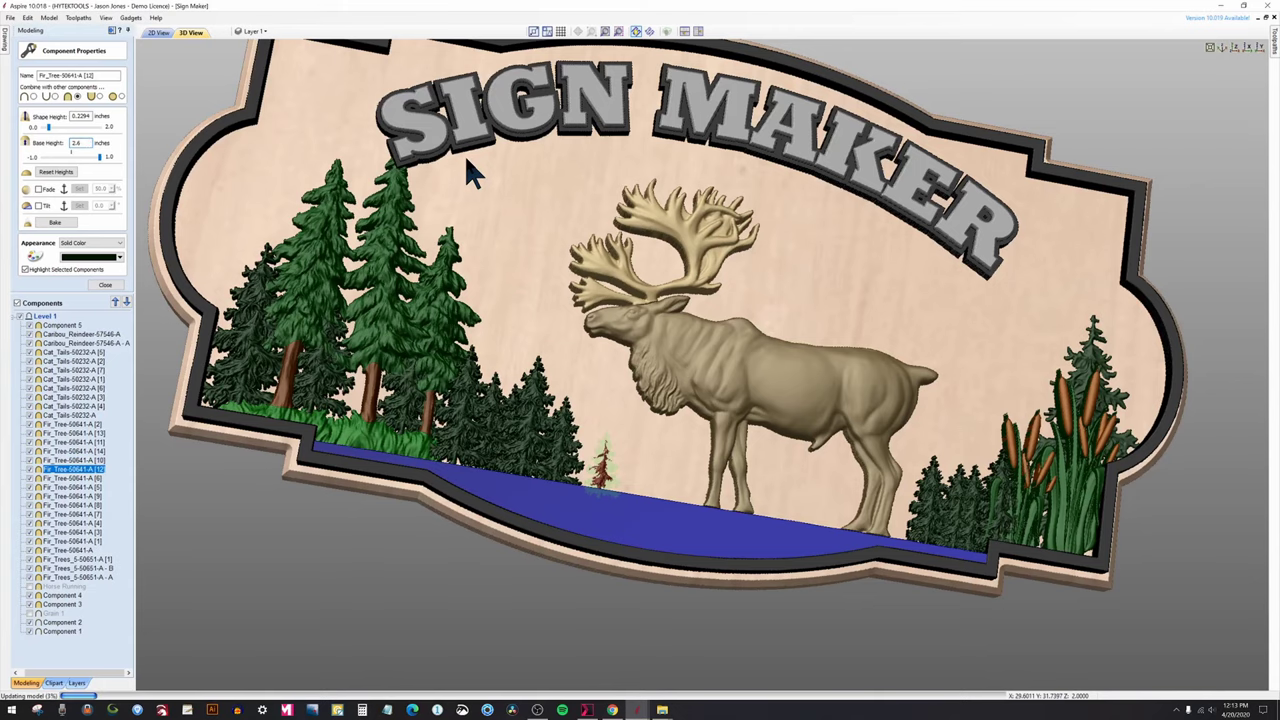
click(415, 628)
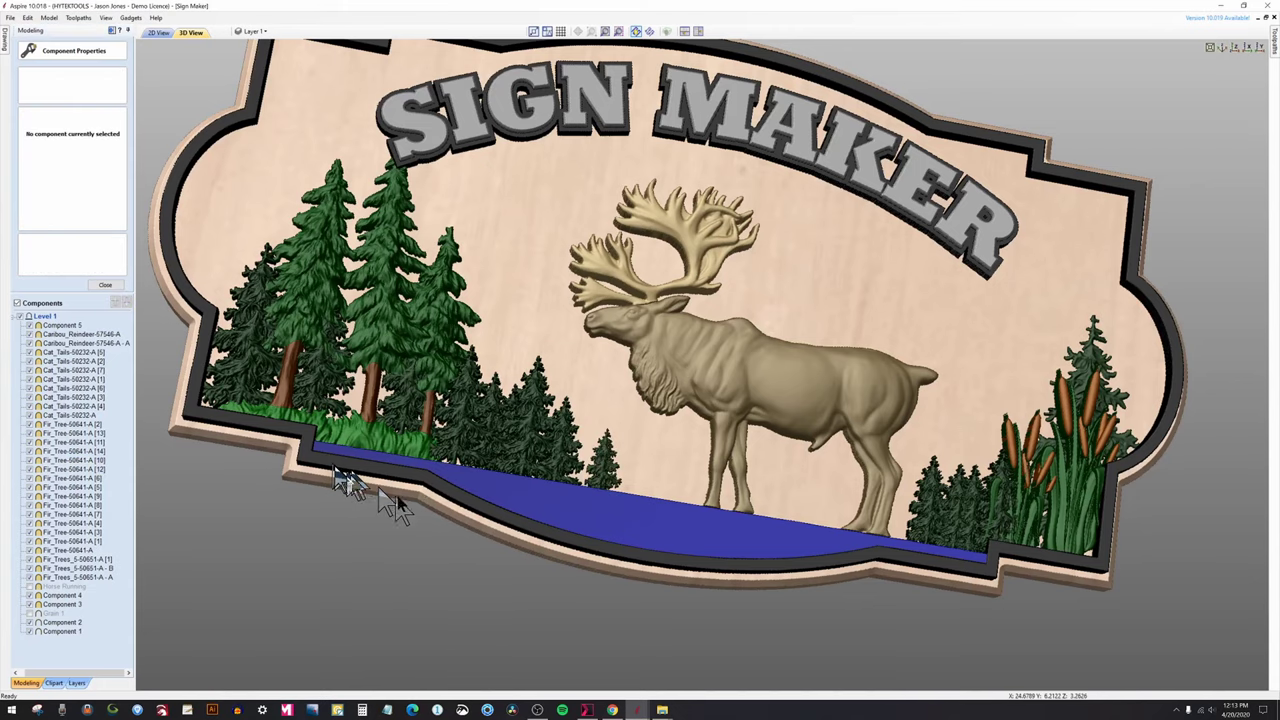
drag(371, 486, 609, 520)
scroll(708, 330, down, 5)
drag(705, 385, 560, 380)
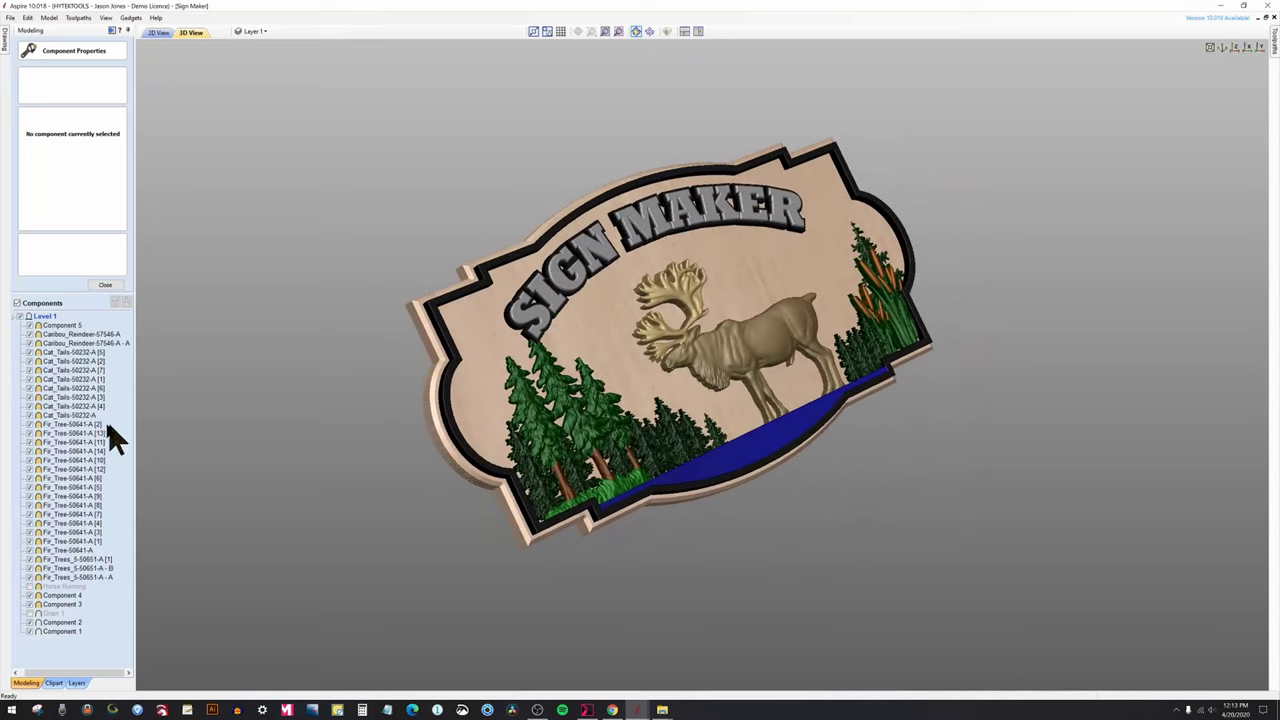
Preview the sign with the Grain 1 component shown, inspect the wood texture from several angles, and hide the component again.
click(30, 613)
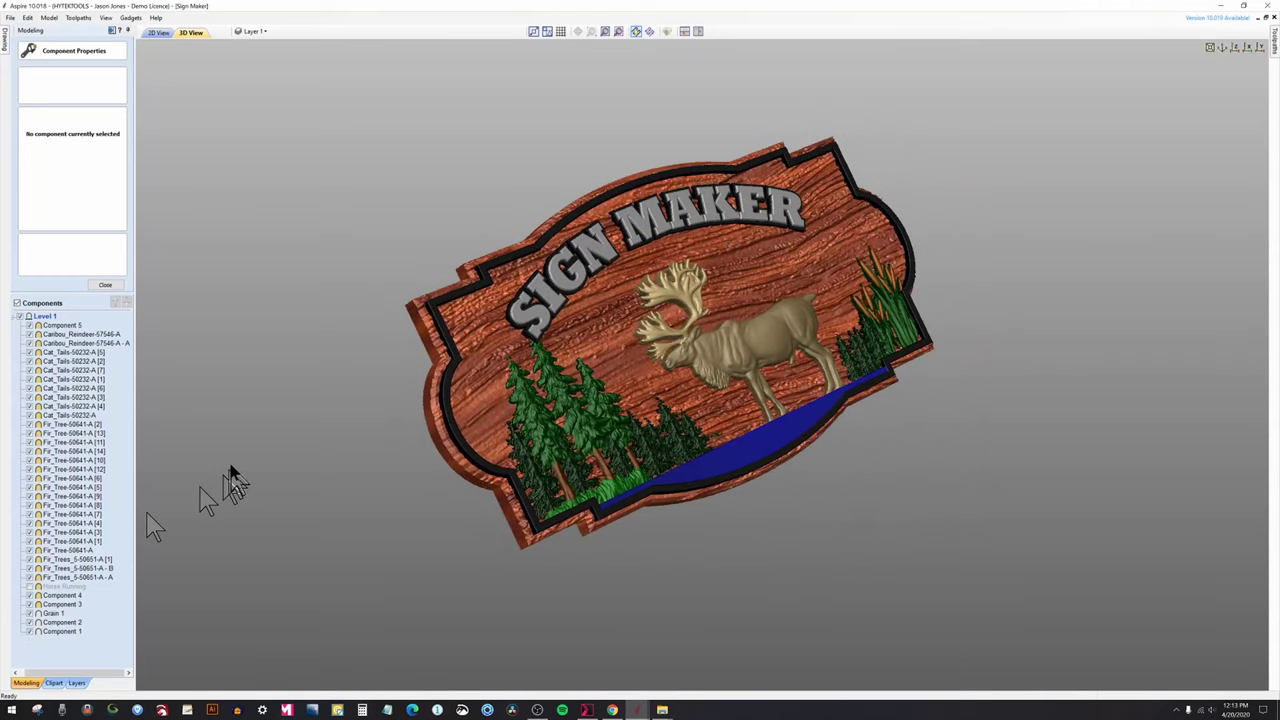
drag(240, 475, 748, 375)
scroll(808, 360, up, 3)
drag(675, 360, 275, 540)
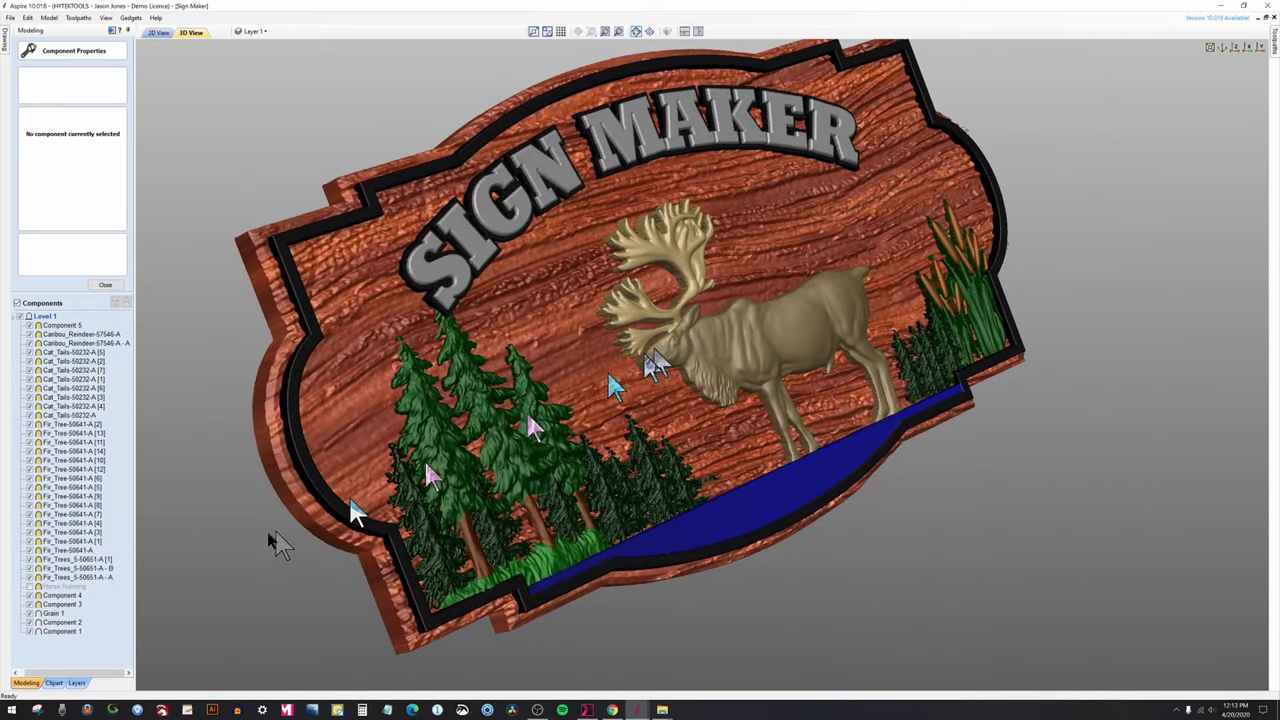
click(30, 614)
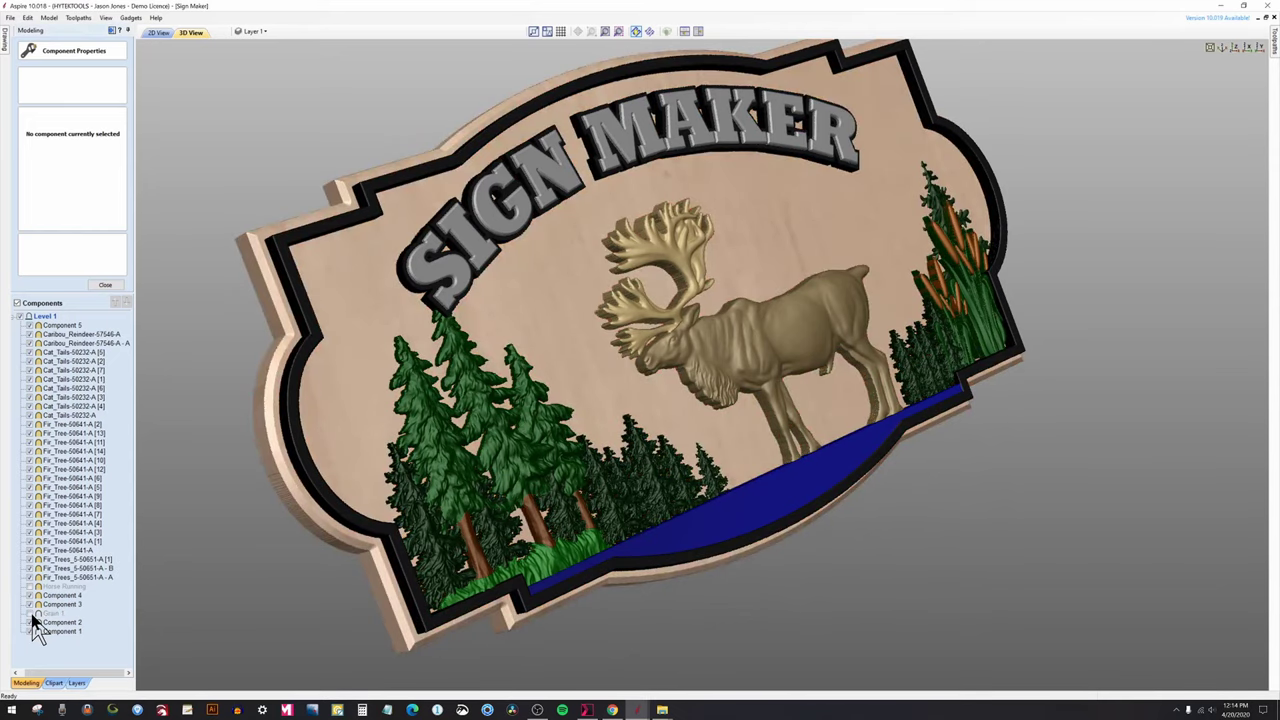
drag(627, 473, 603, 375)
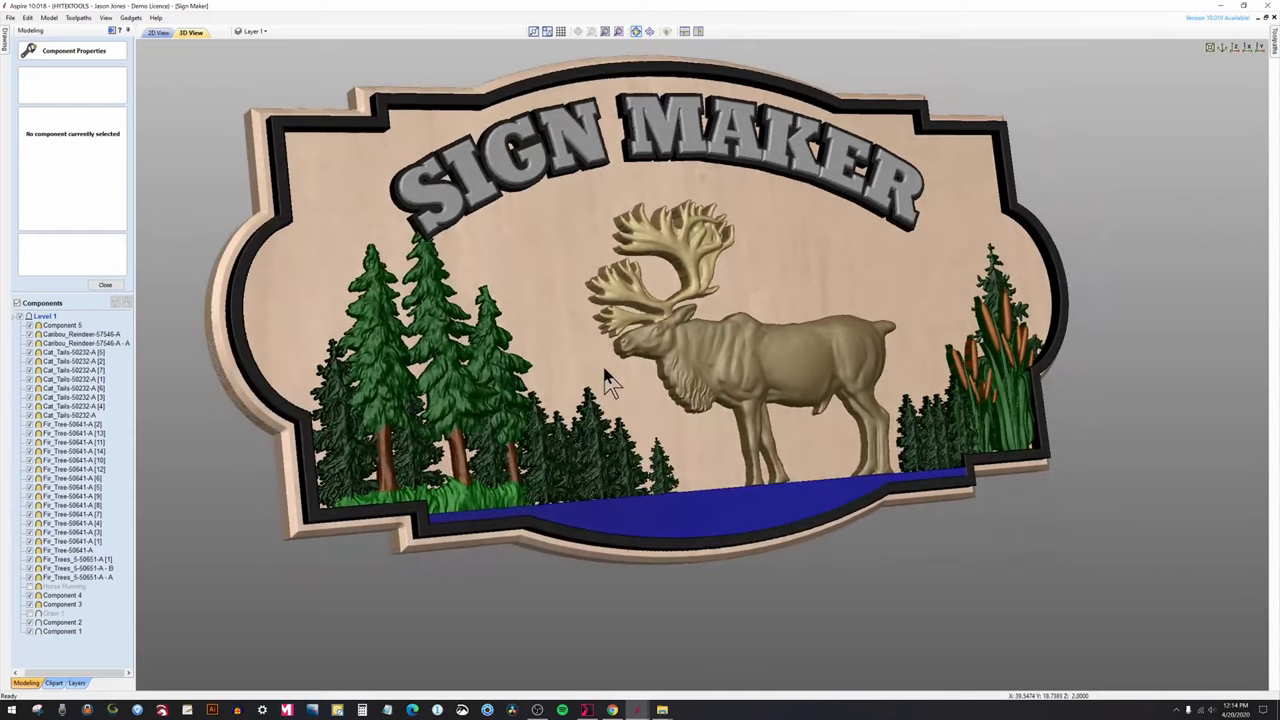
Change the appearance of the sign's base, Component 1, from the parent material to a solid bright blue.
click(580, 290)
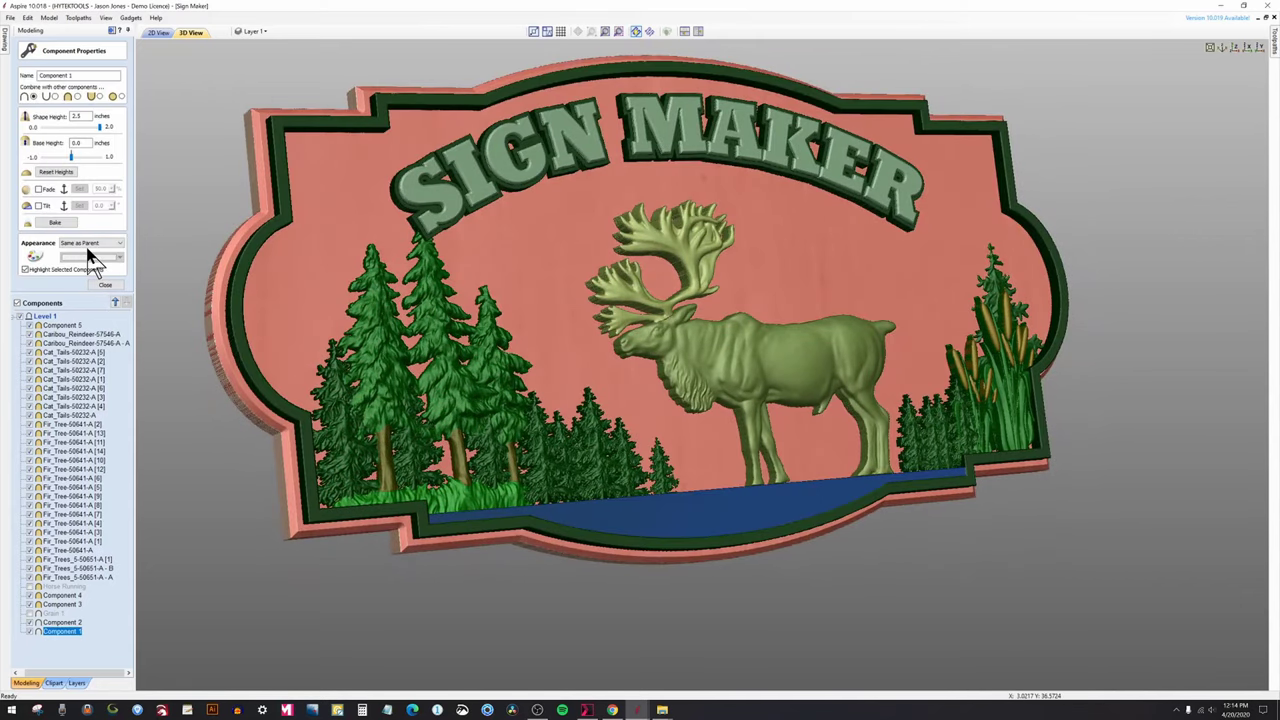
click(90, 256)
click(94, 259)
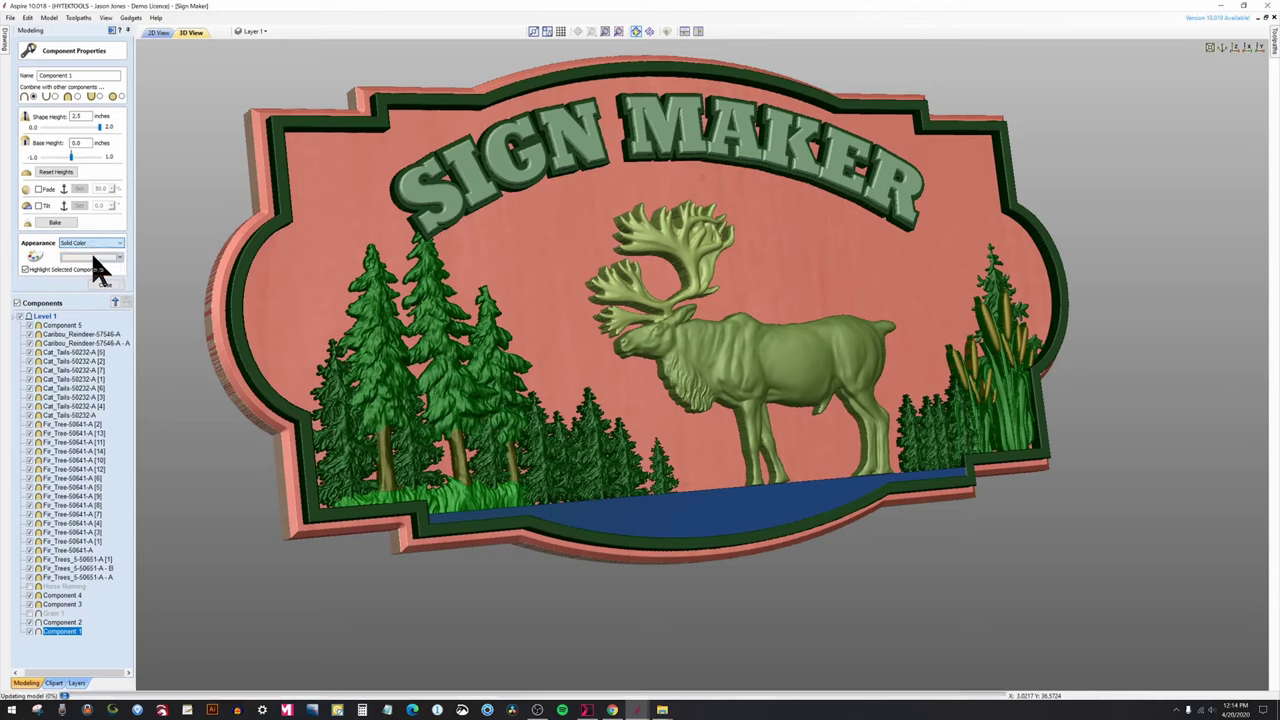
click(100, 259)
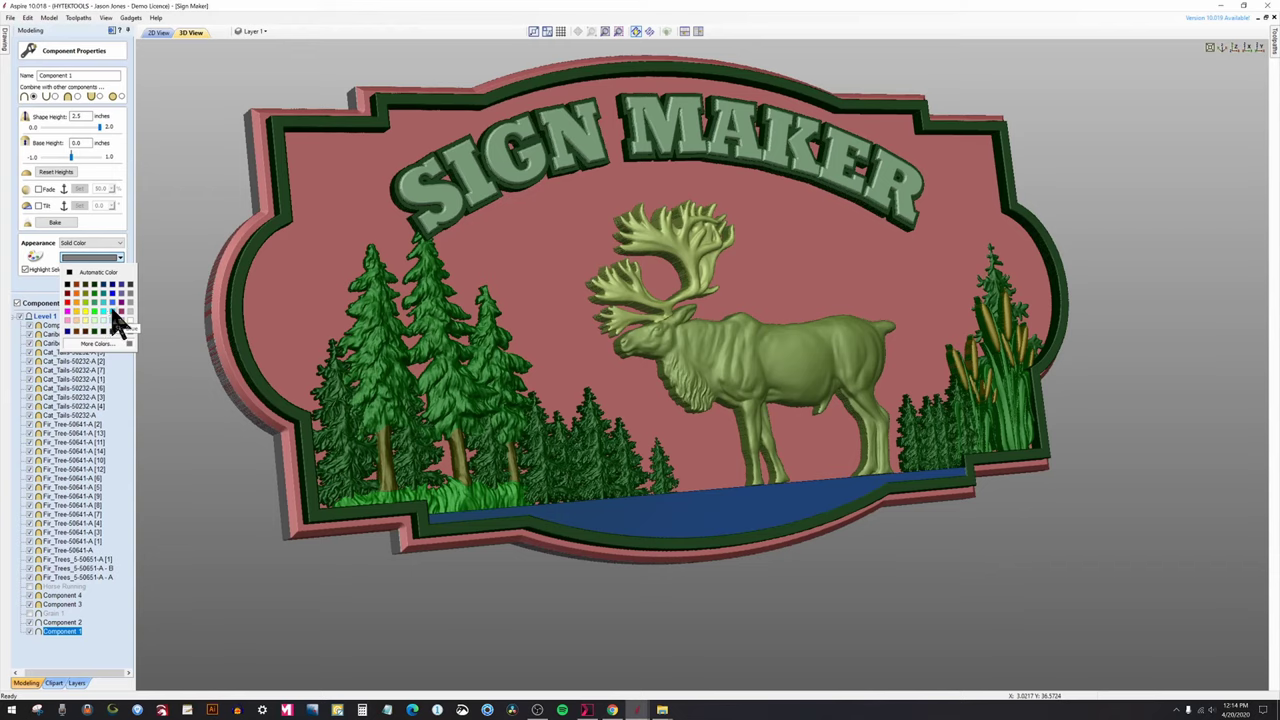
click(112, 301)
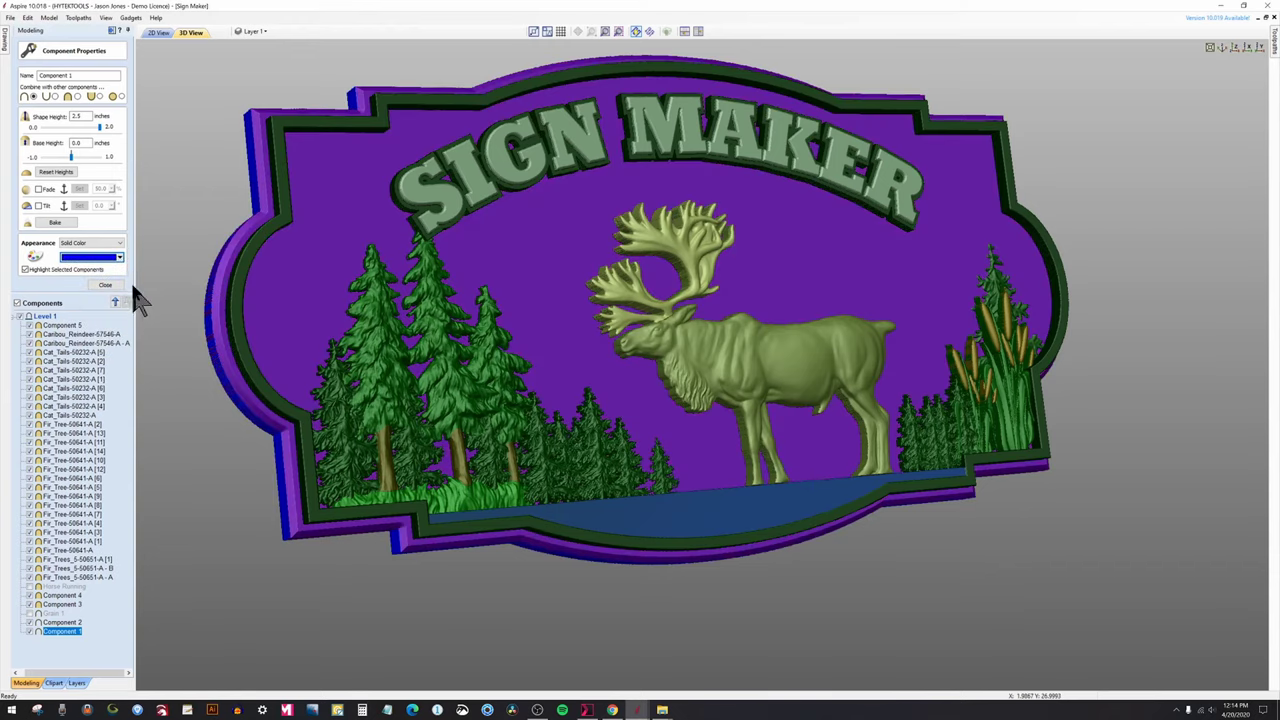
Turn off highlighting of selected components and change the sign base's solid color to dark blue.
click(121, 258)
click(28, 271)
click(26, 270)
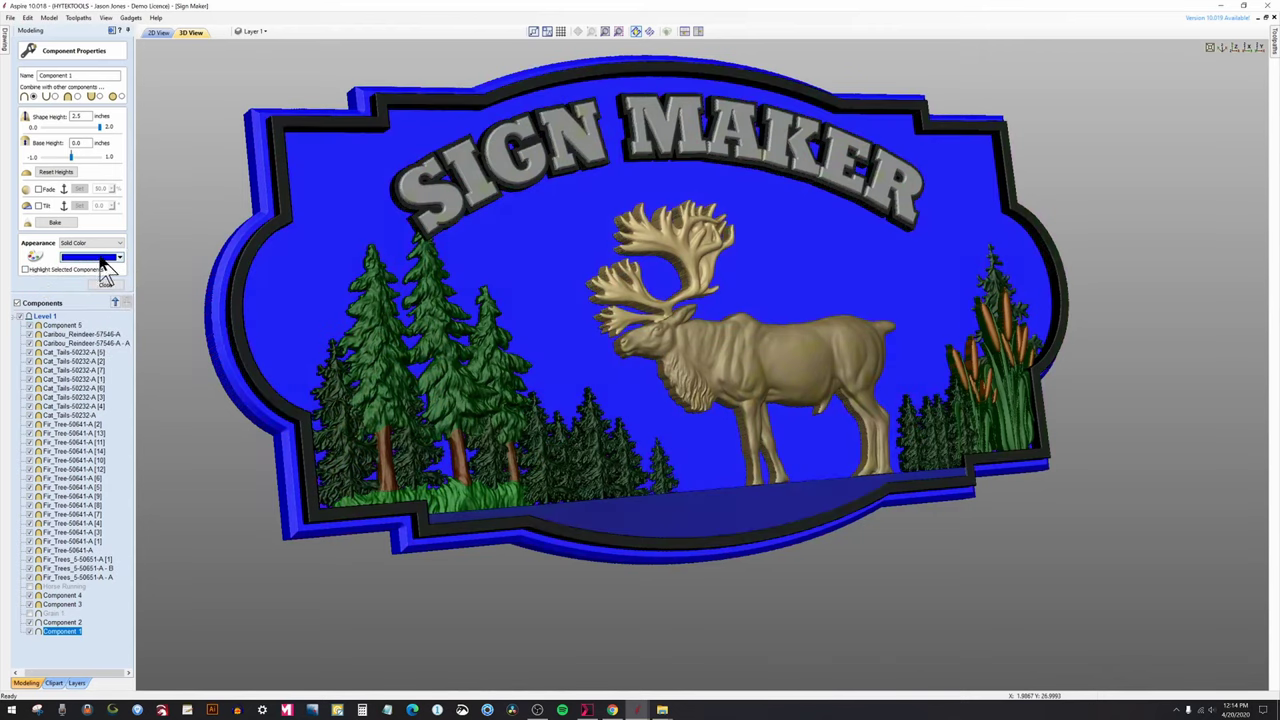
click(105, 262)
click(110, 295)
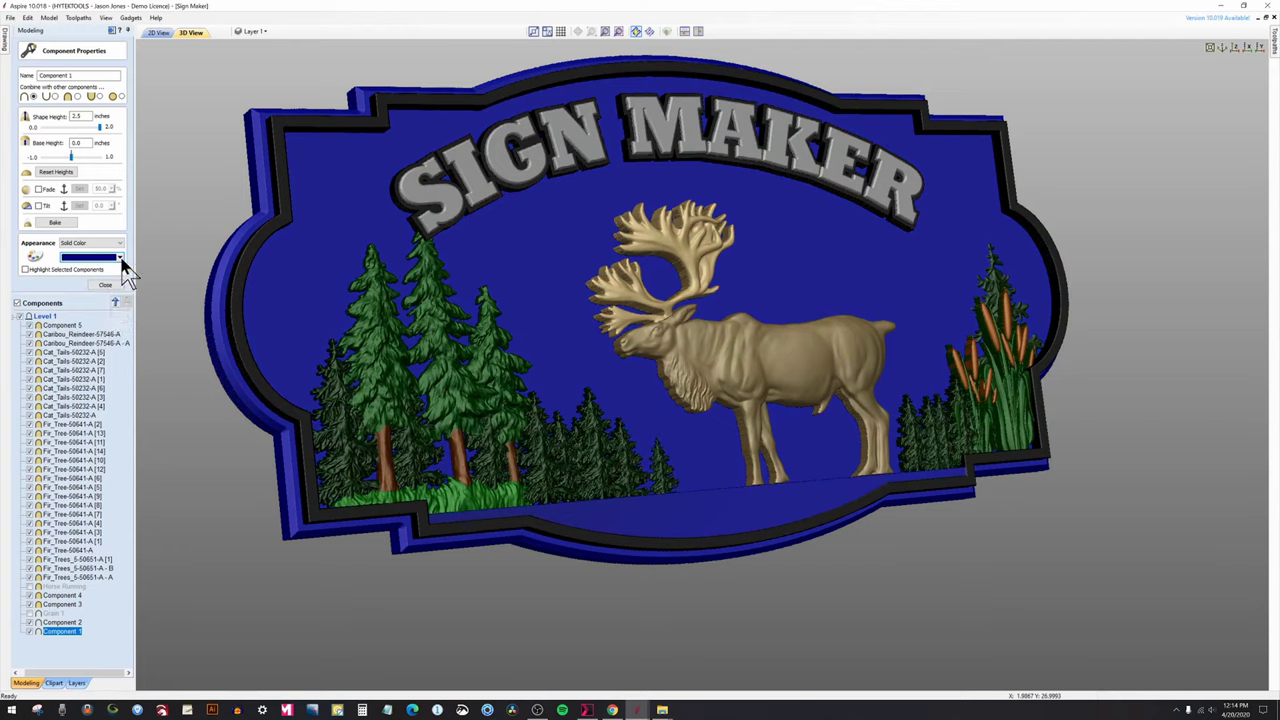
Set the sign base's solid color to a custom light blue with red 75, green 70 and blue 254, and inspect the sign.
click(117, 262)
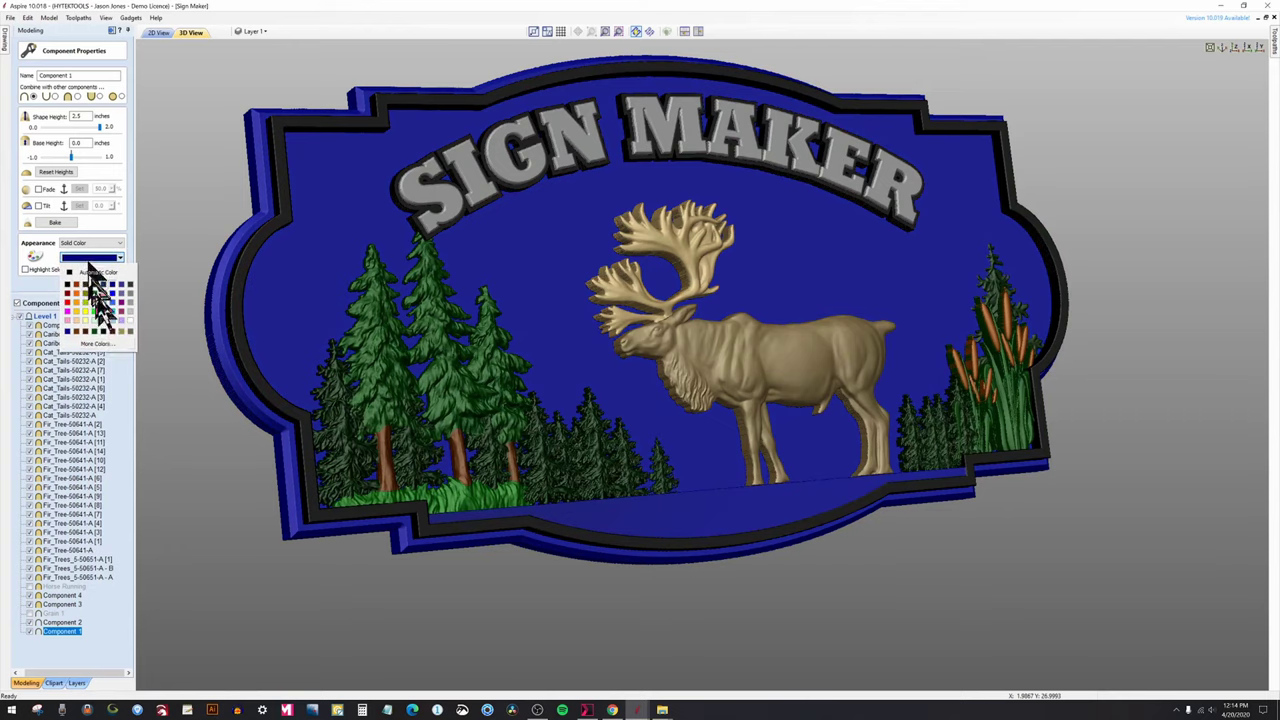
click(100, 344)
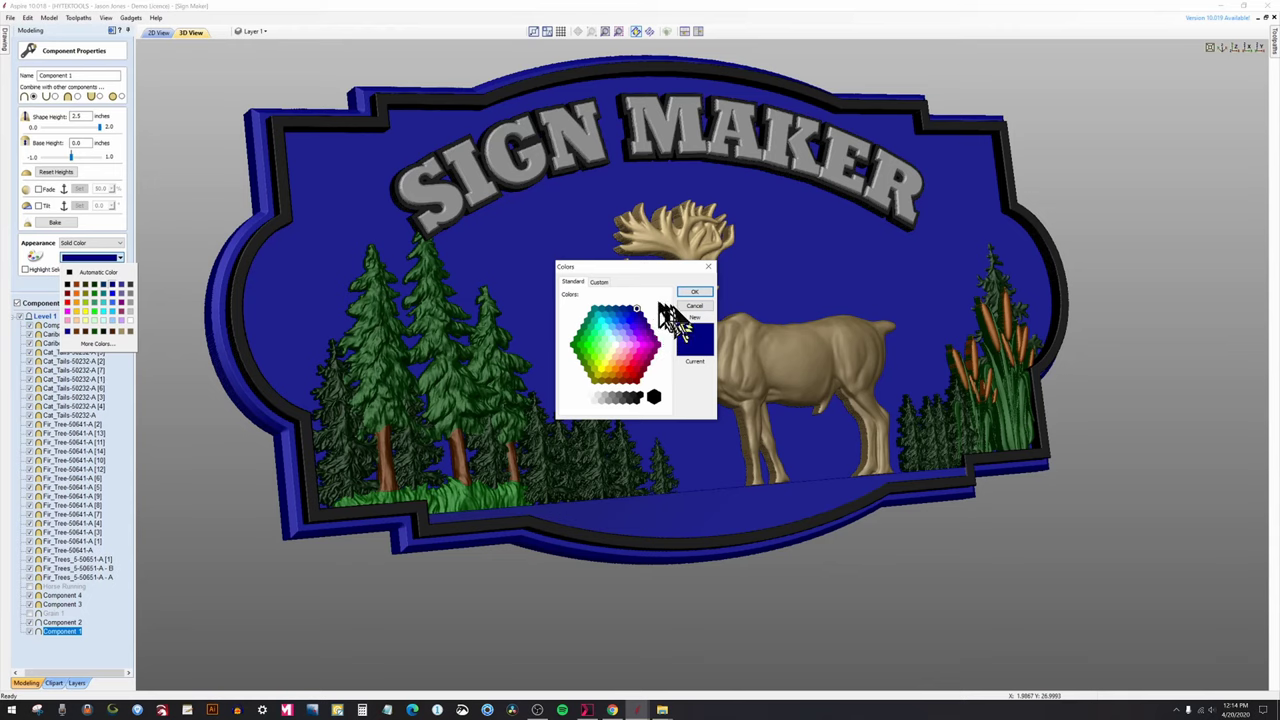
click(599, 281)
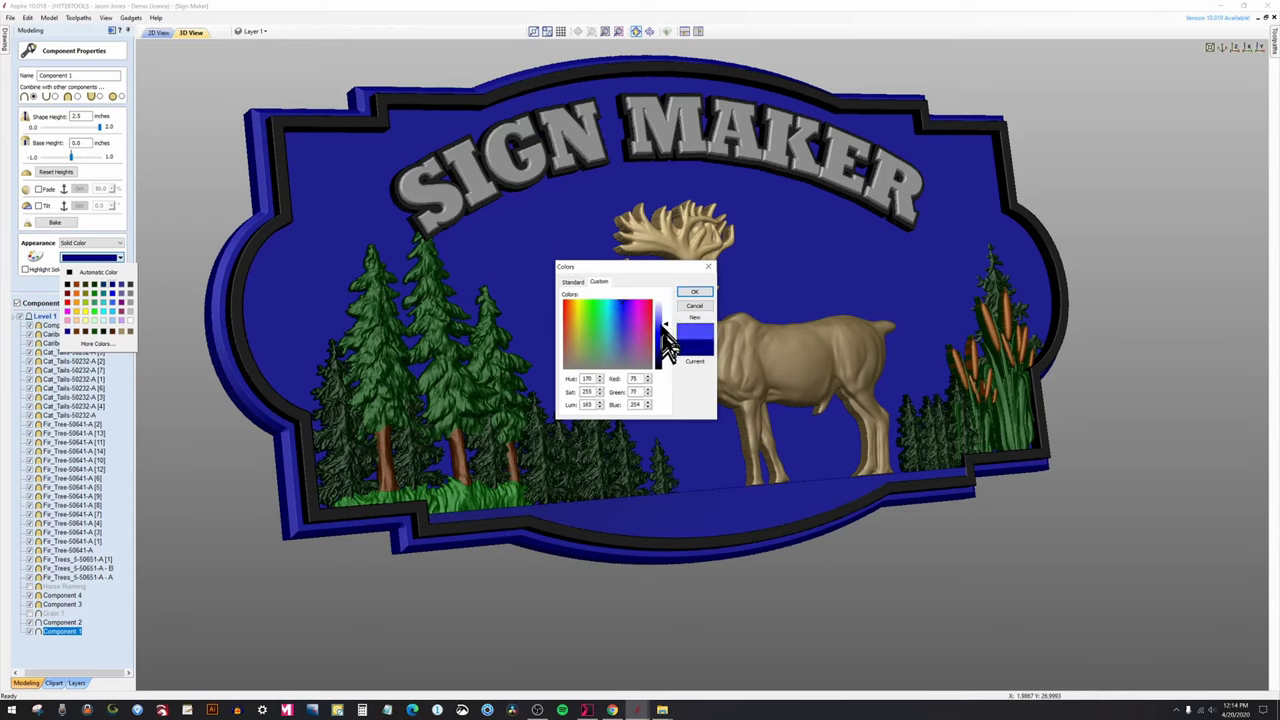
click(694, 291)
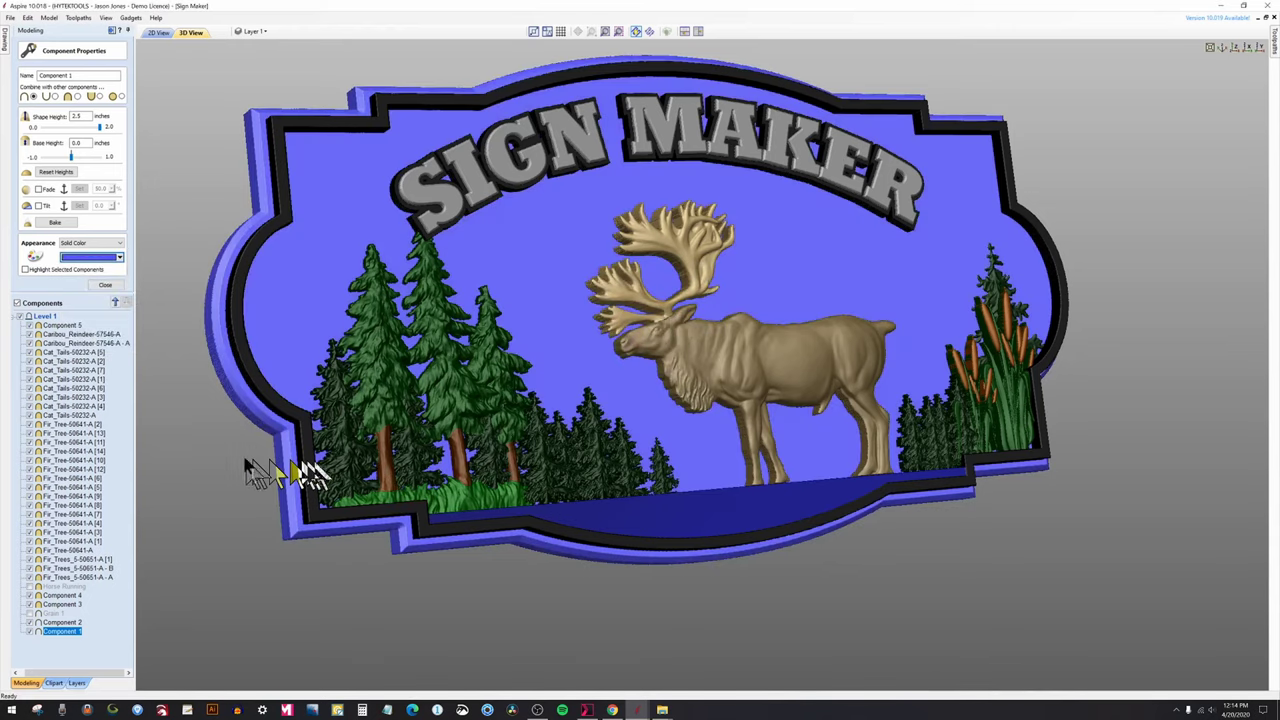
click(215, 466)
scroll(300, 440, down, 3)
drag(391, 420, 672, 385)
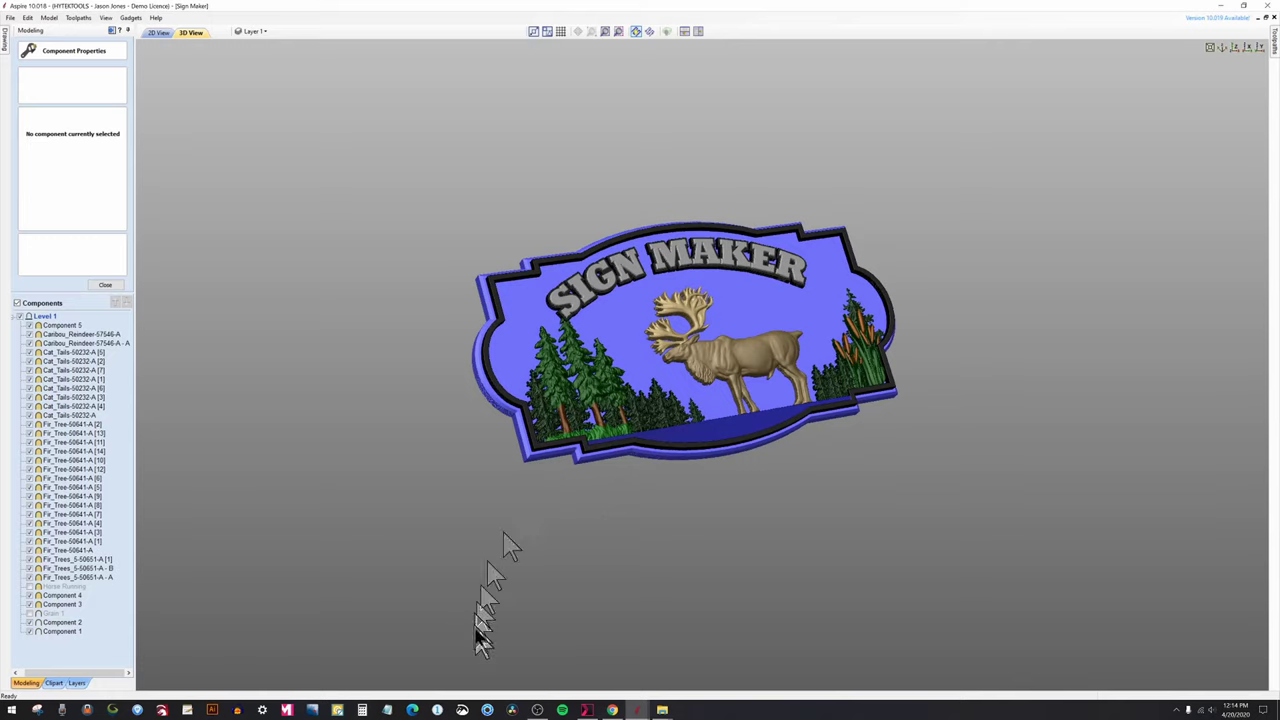
Switch to Xara Photo & Graphic Designer and redirect the blue rectangle's diagonal linear fill to run roughly vertically from above it to its middle.
click(588, 710)
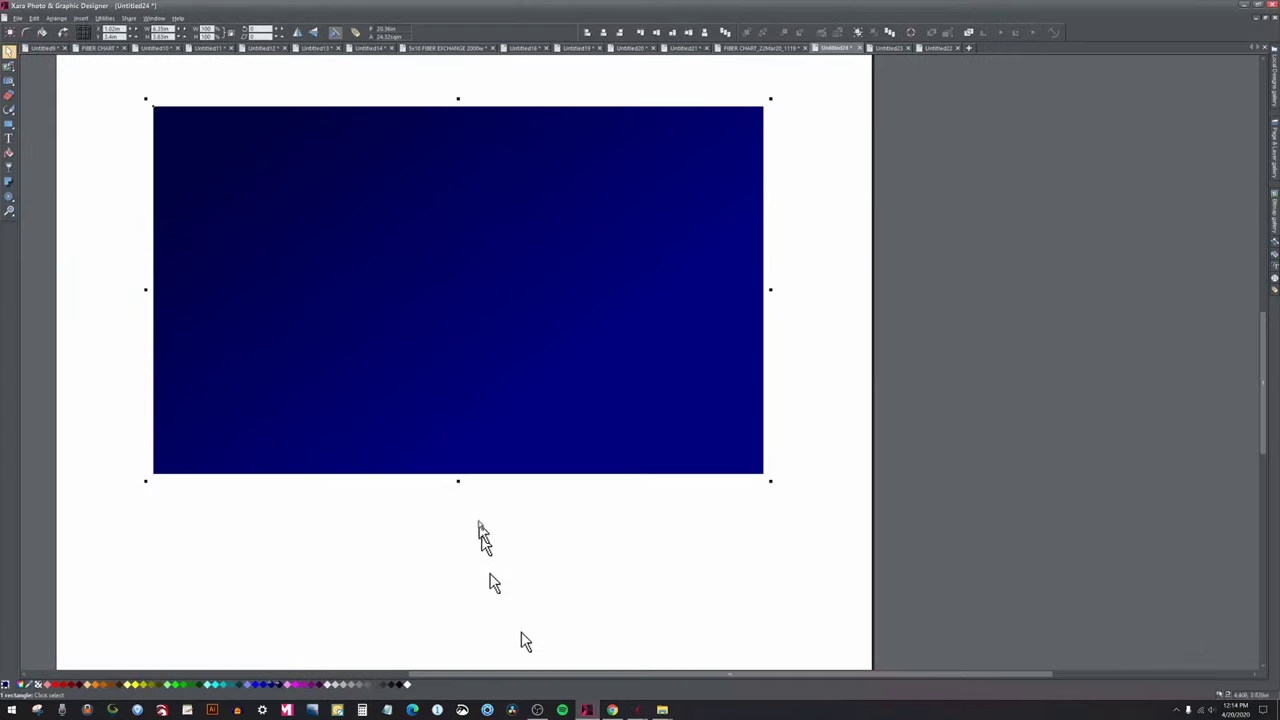
click(430, 368)
click(11, 153)
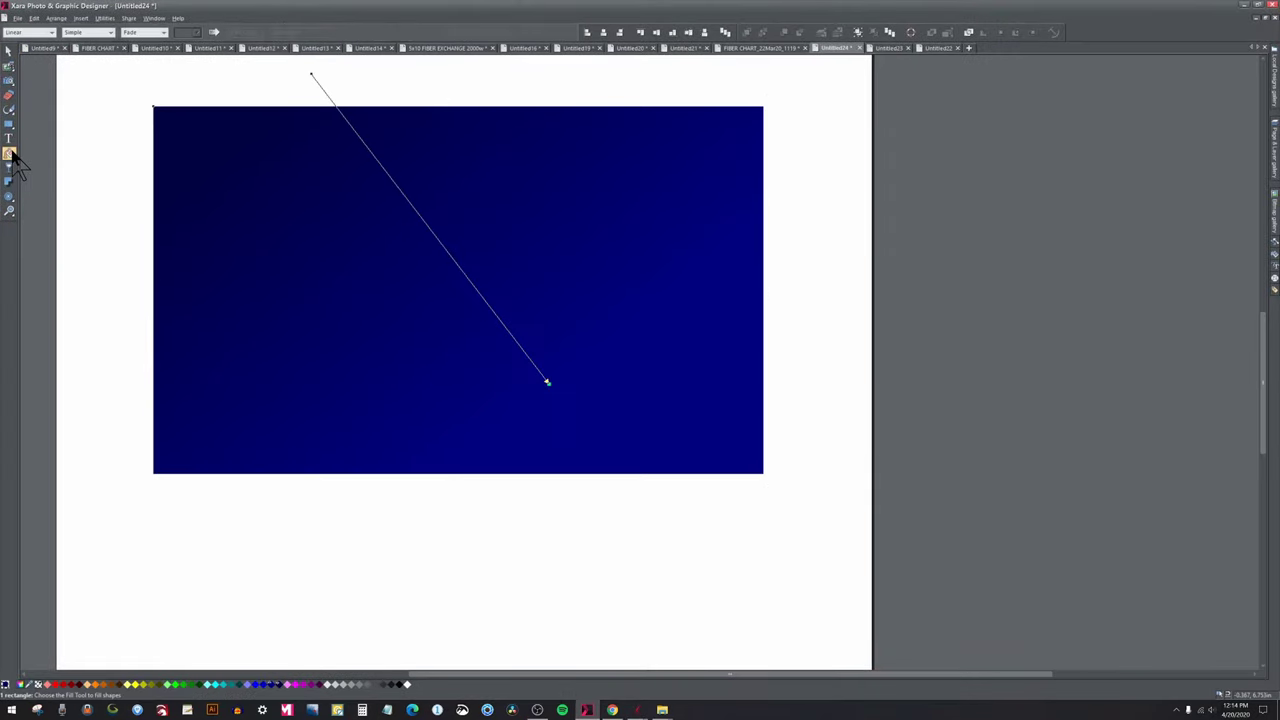
drag(551, 392, 463, 291)
ctrl+scroll(495, 340, down, 1)
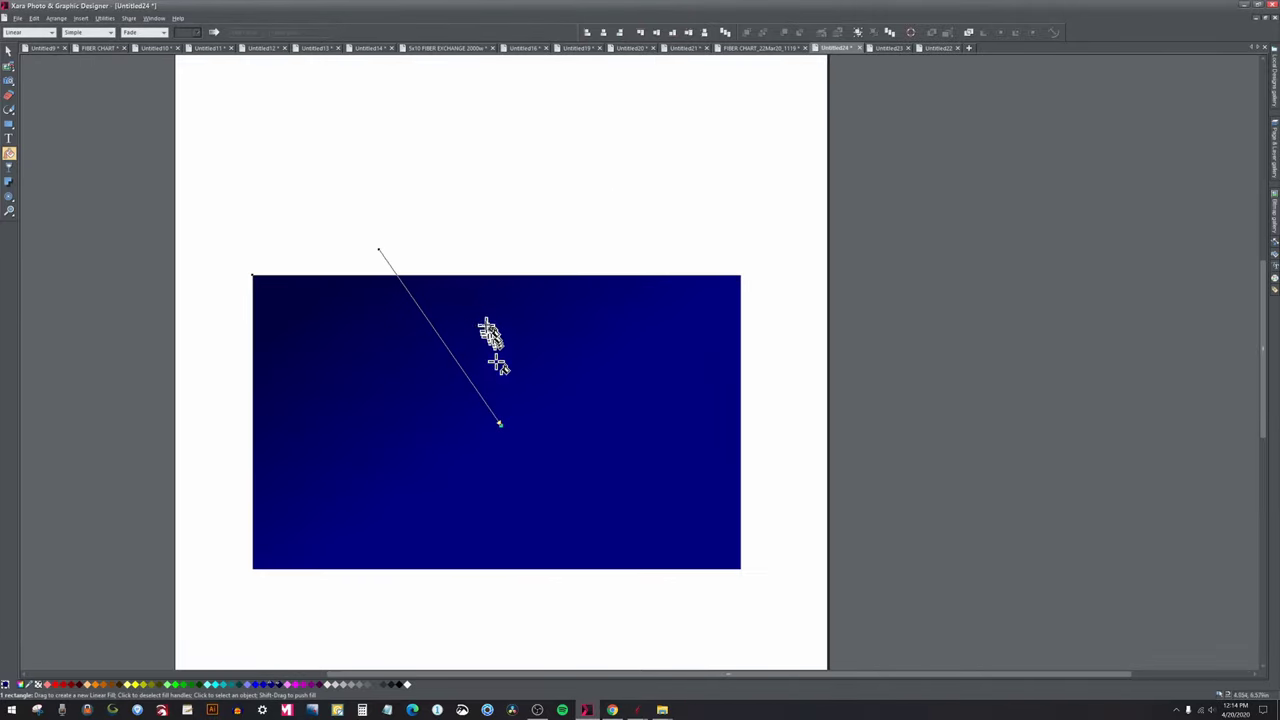
drag(379, 251, 500, 224)
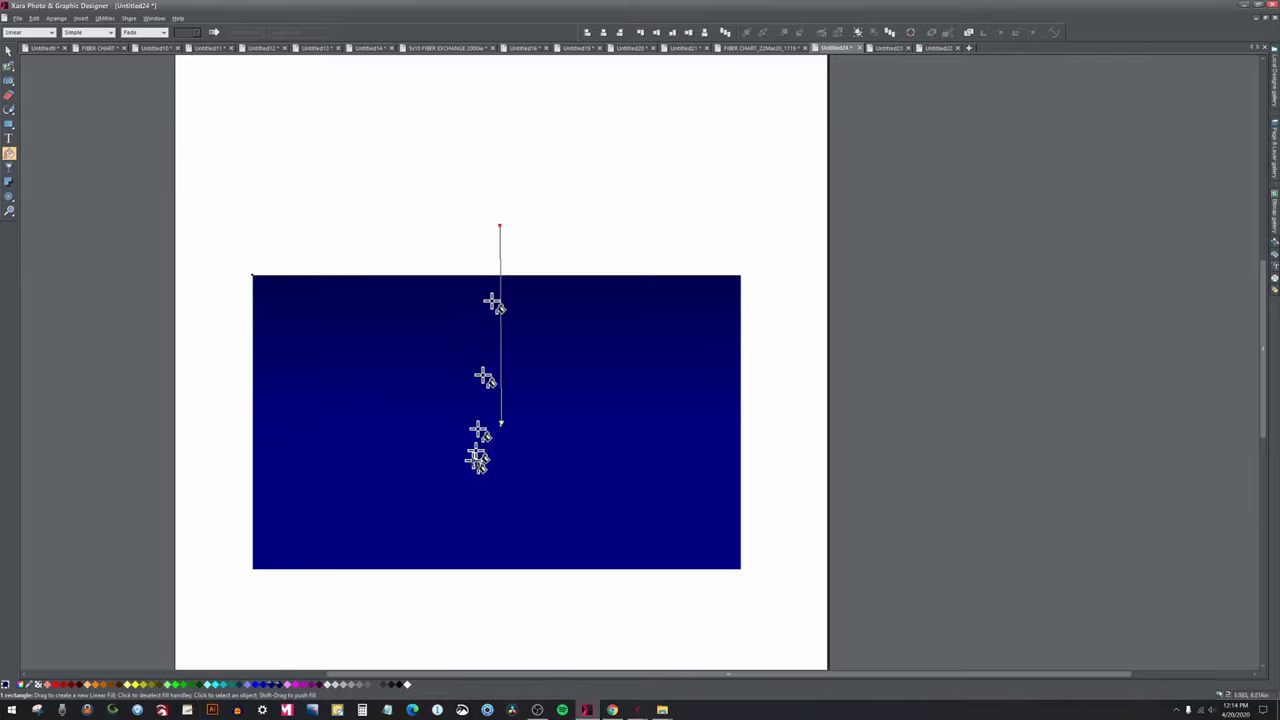
ctrl+scroll(472, 480, up, 2)
drag(522, 382, 503, 416)
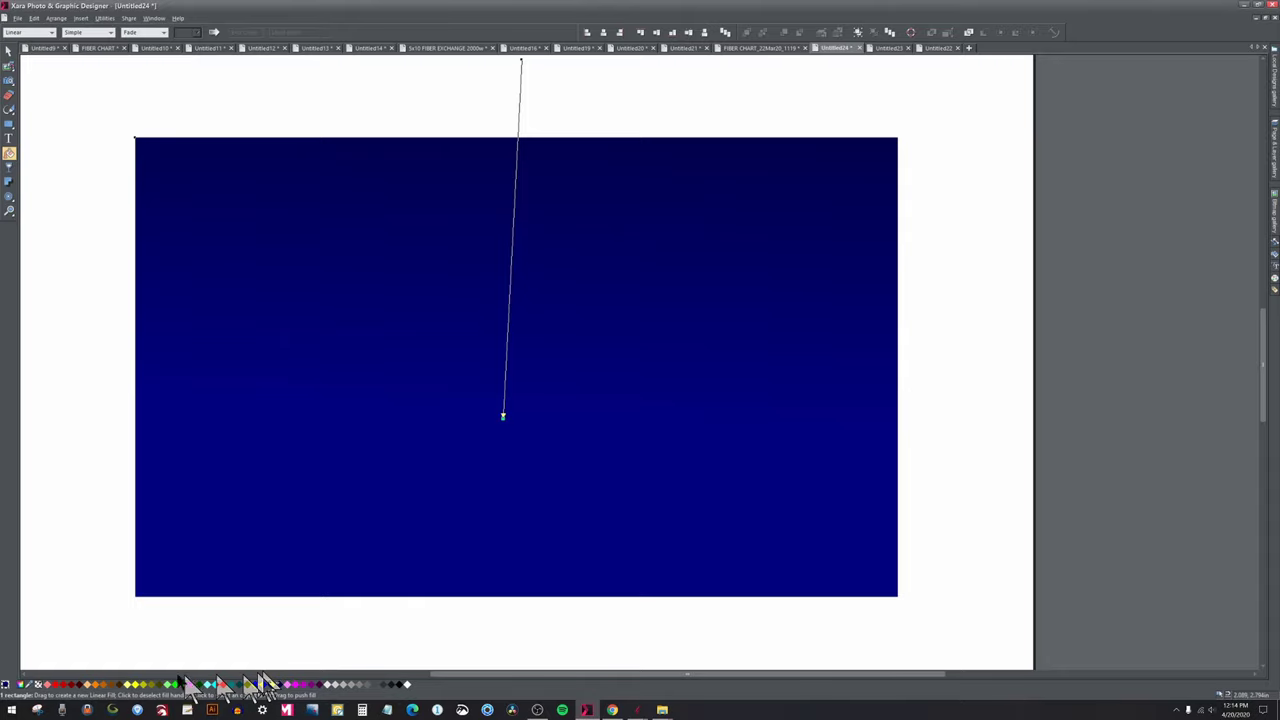
Change the fill's end color to a lighter periwinkle blue and place the fill's dark start point on the rectangle's upper edge.
click(27, 688)
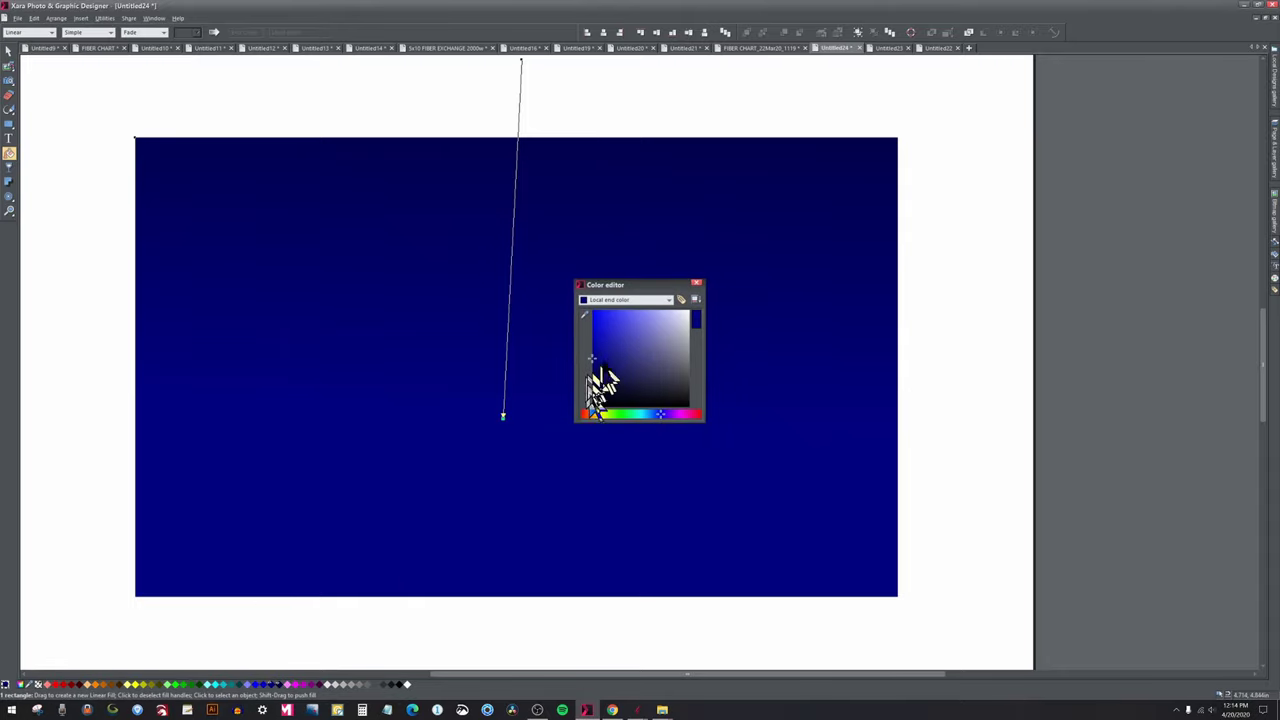
drag(600, 372, 644, 340)
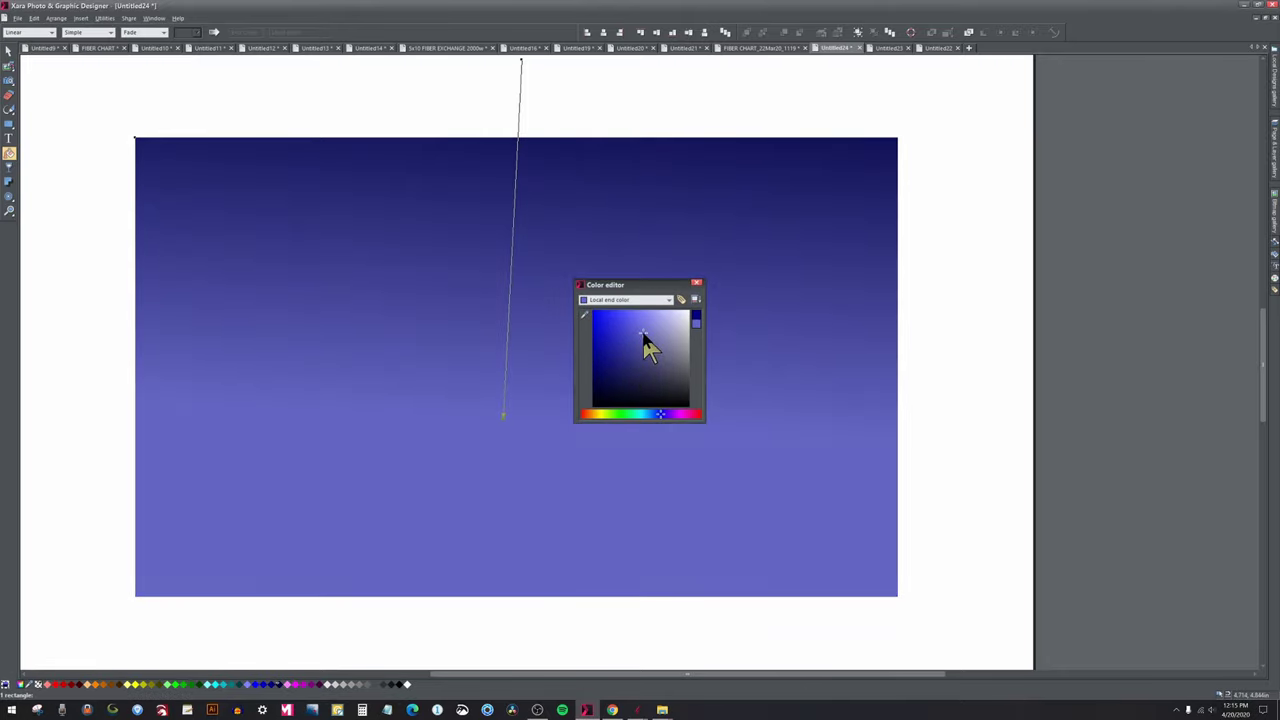
click(697, 284)
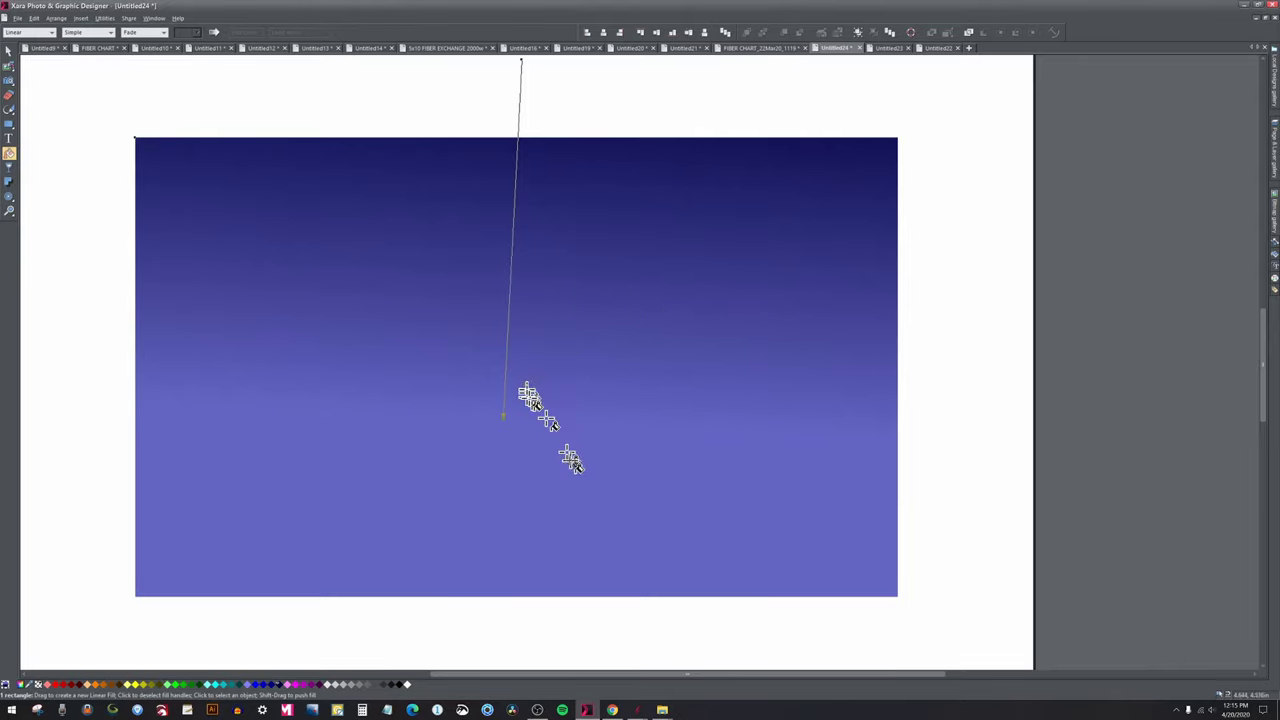
ctrl+scroll(565, 465, down, 2)
drag(537, 211, 527, 262)
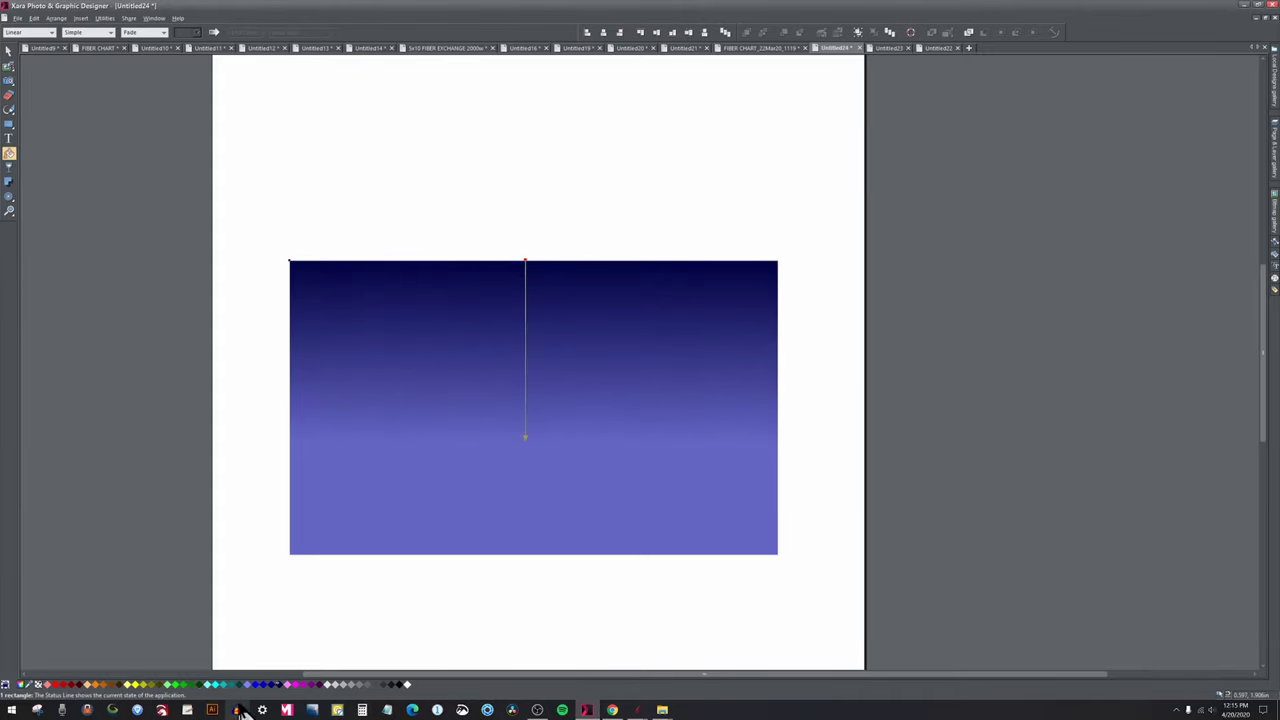
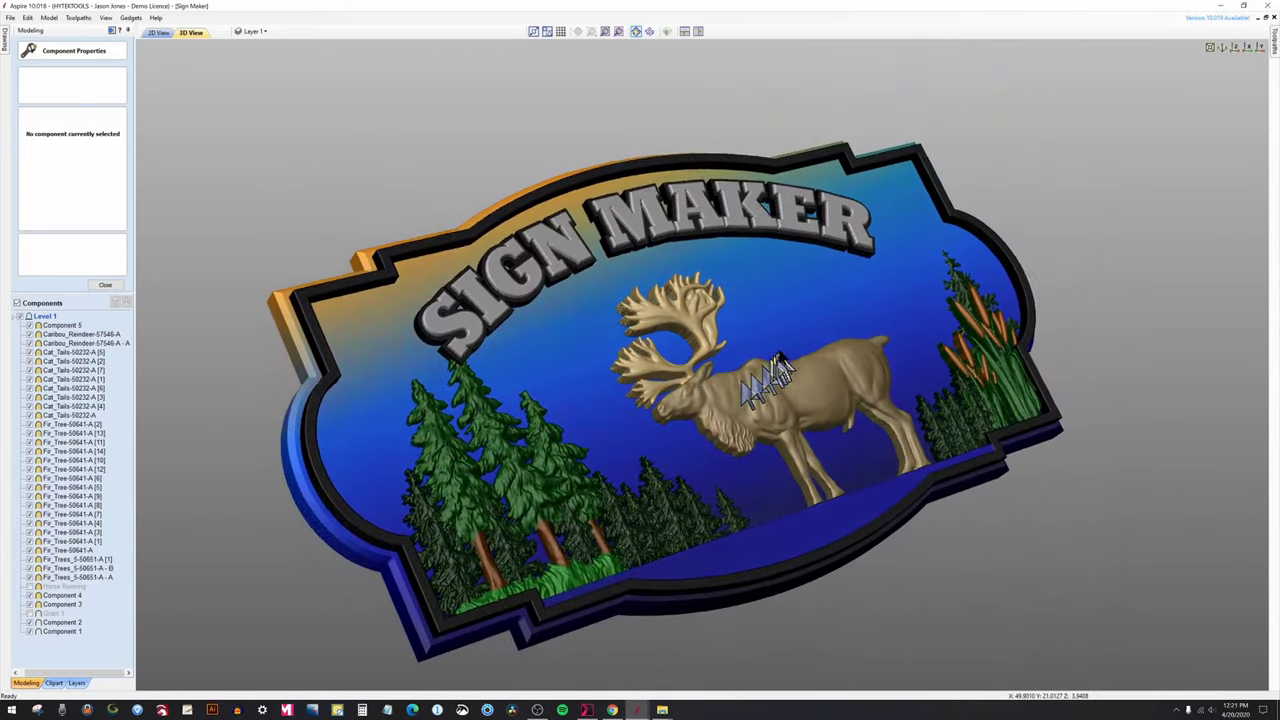
Move Component 1 above Grain 1 in the component order and show Grain 1 beneath the sunset3 material.
click(31, 614)
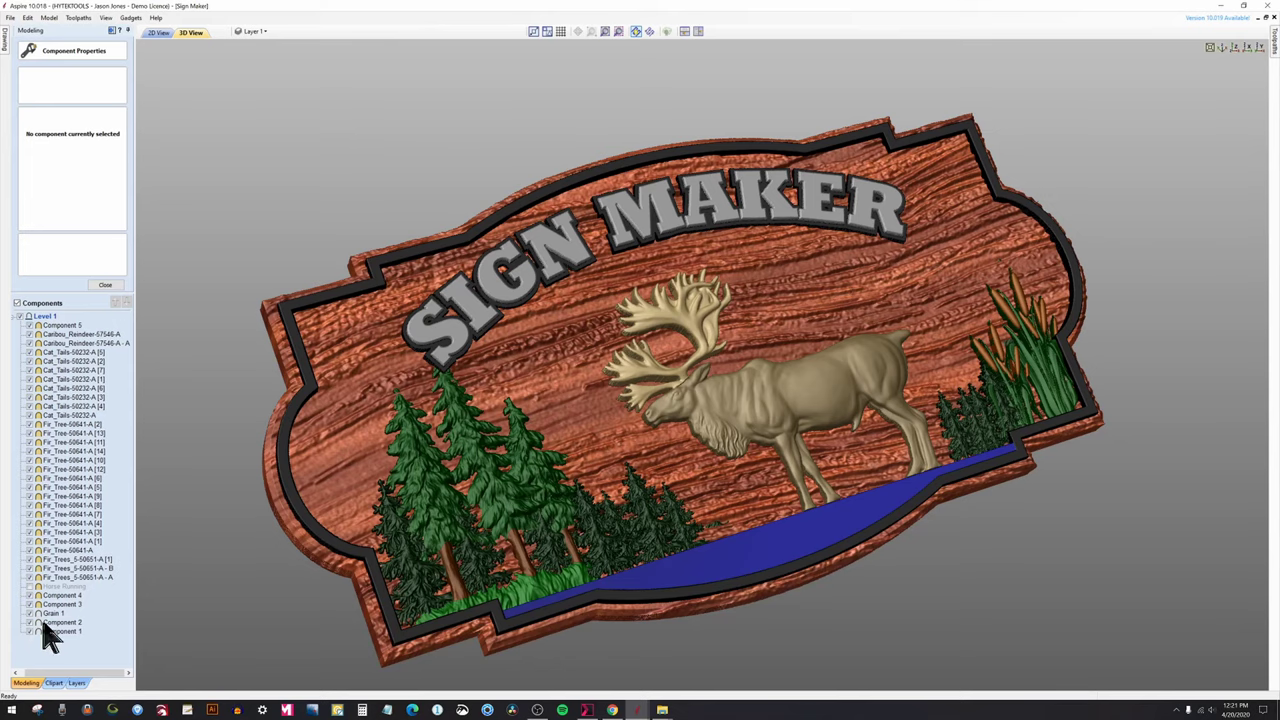
click(30, 613)
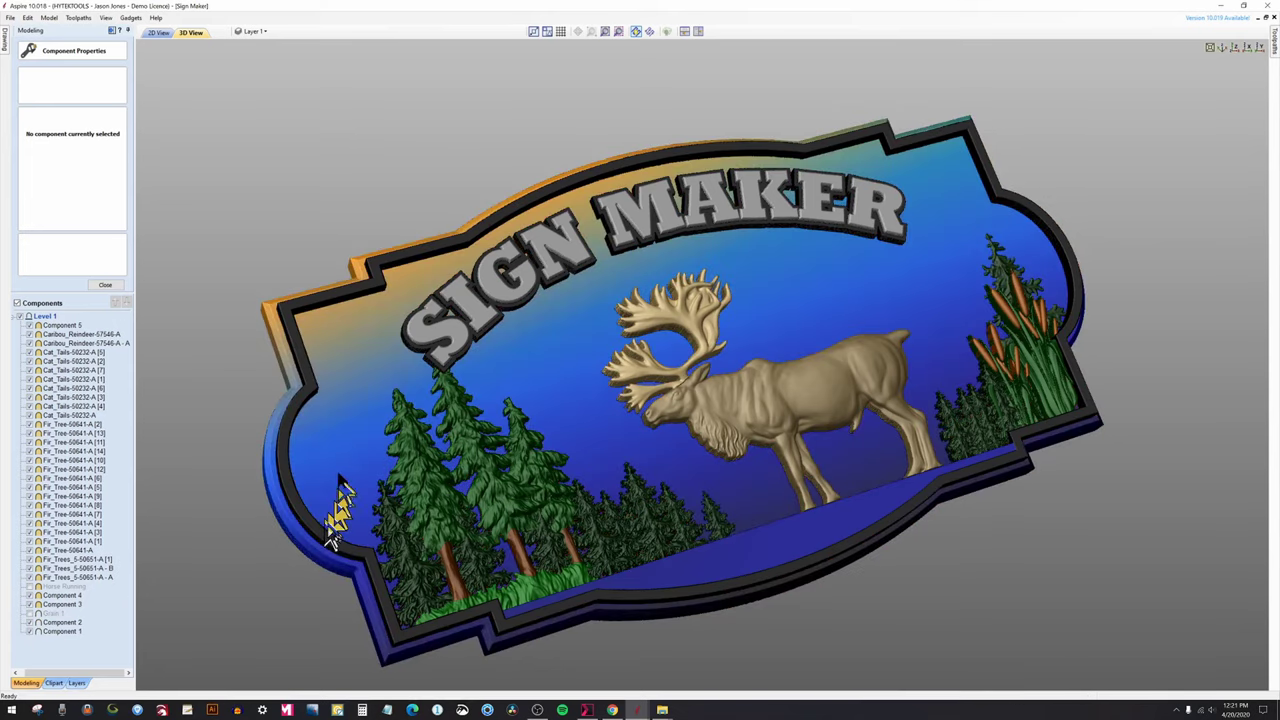
click(340, 480)
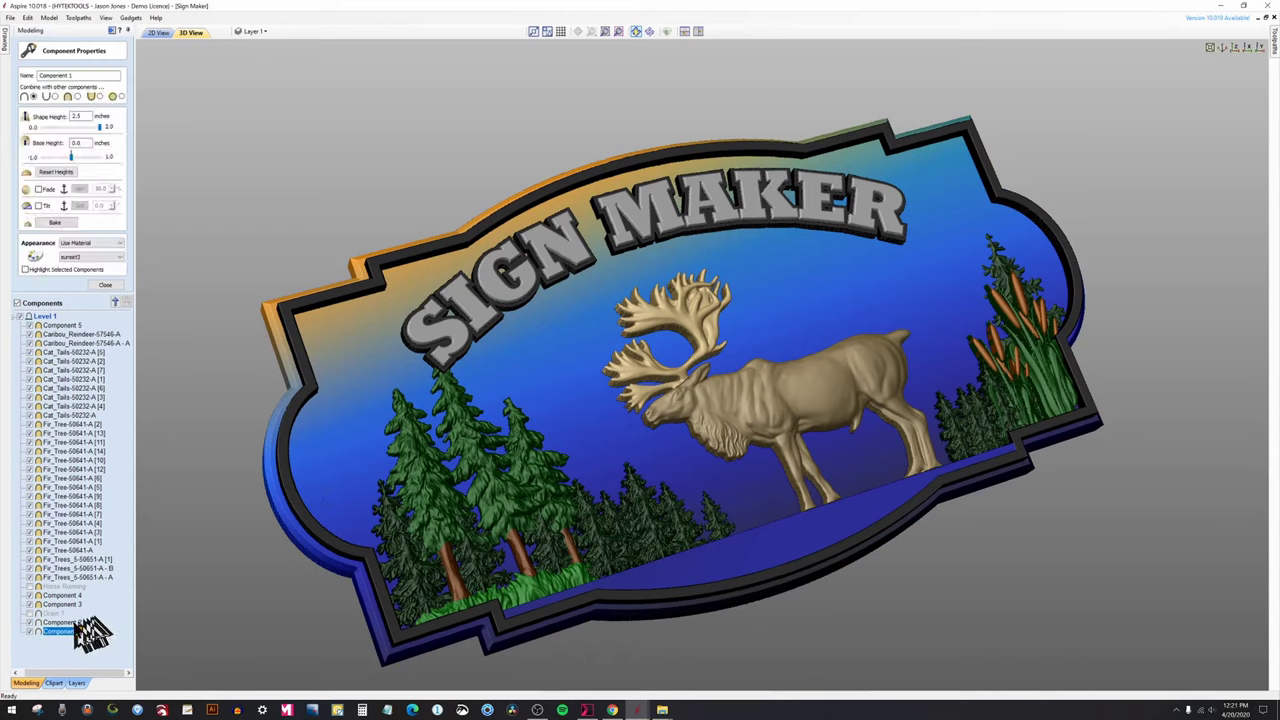
drag(58, 622, 55, 612)
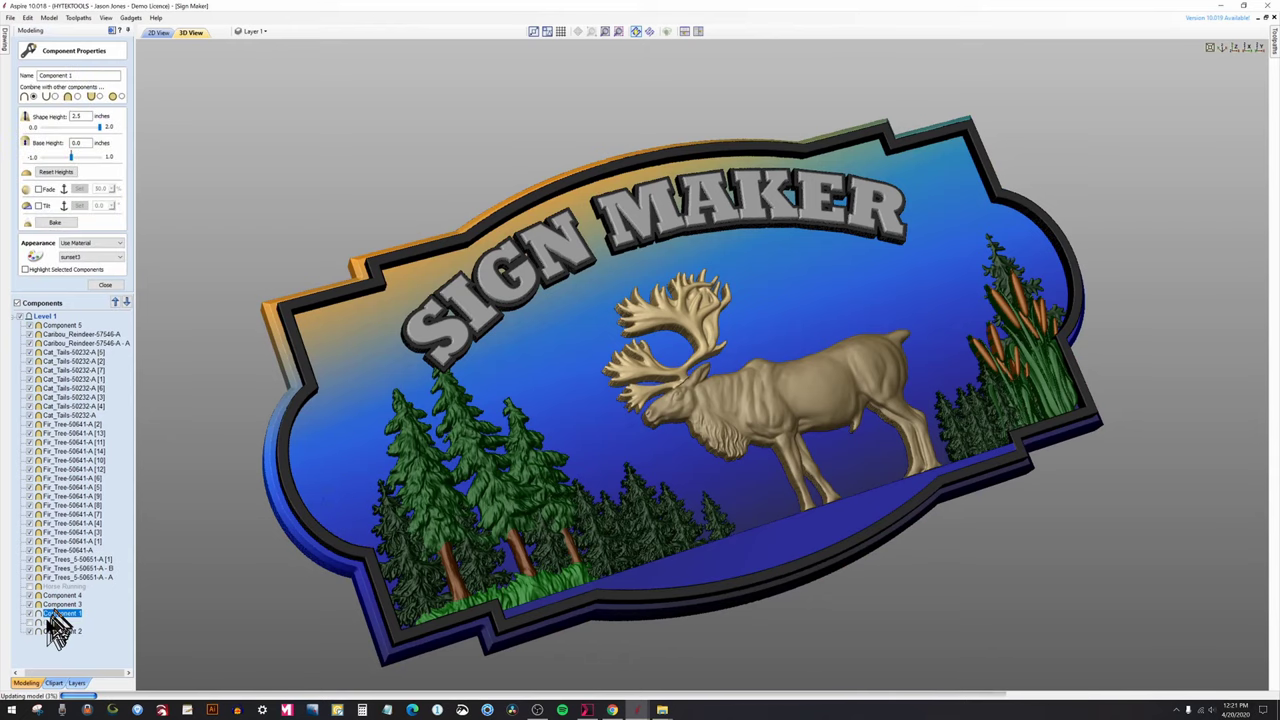
click(33, 622)
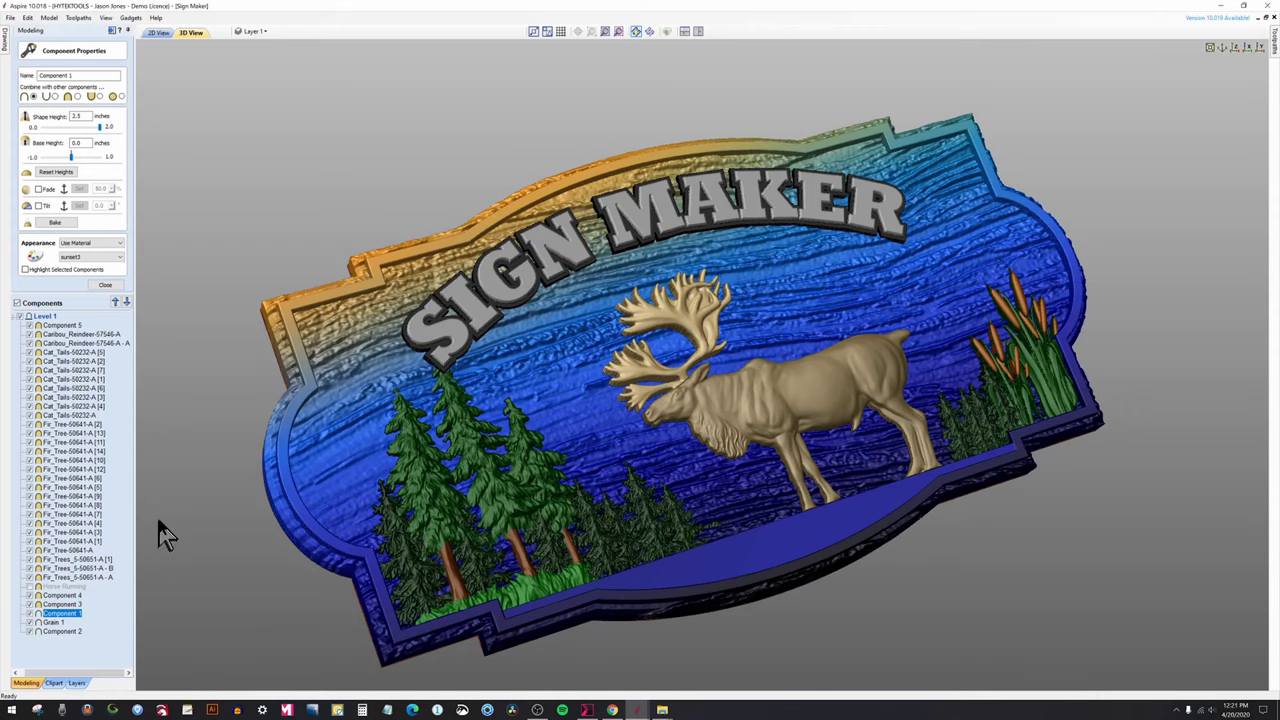
Examine the sunset-colored wood grain sign close up, from tilted angles, and in the straight-down, isometric and side views.
drag(165, 515, 157, 443)
drag(743, 600, 678, 520)
scroll(625, 492, up, 2)
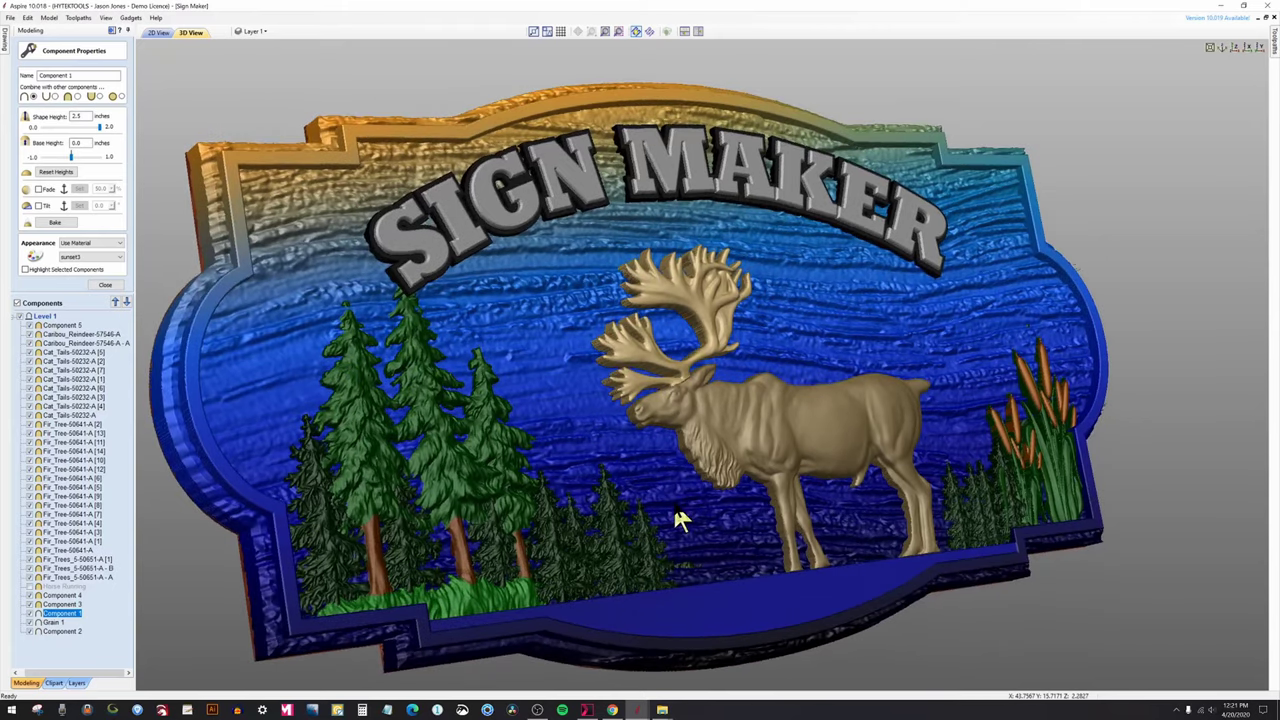
click(1185, 590)
drag(1185, 590, 1219, 455)
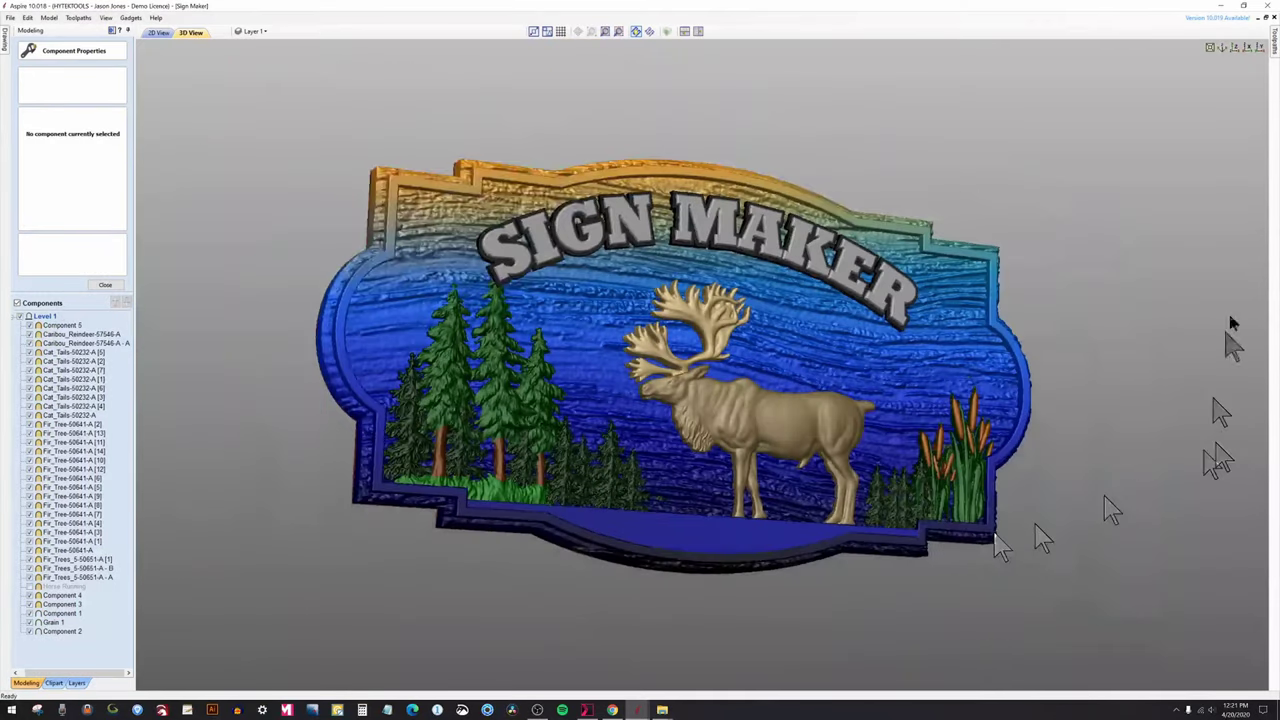
click(1247, 48)
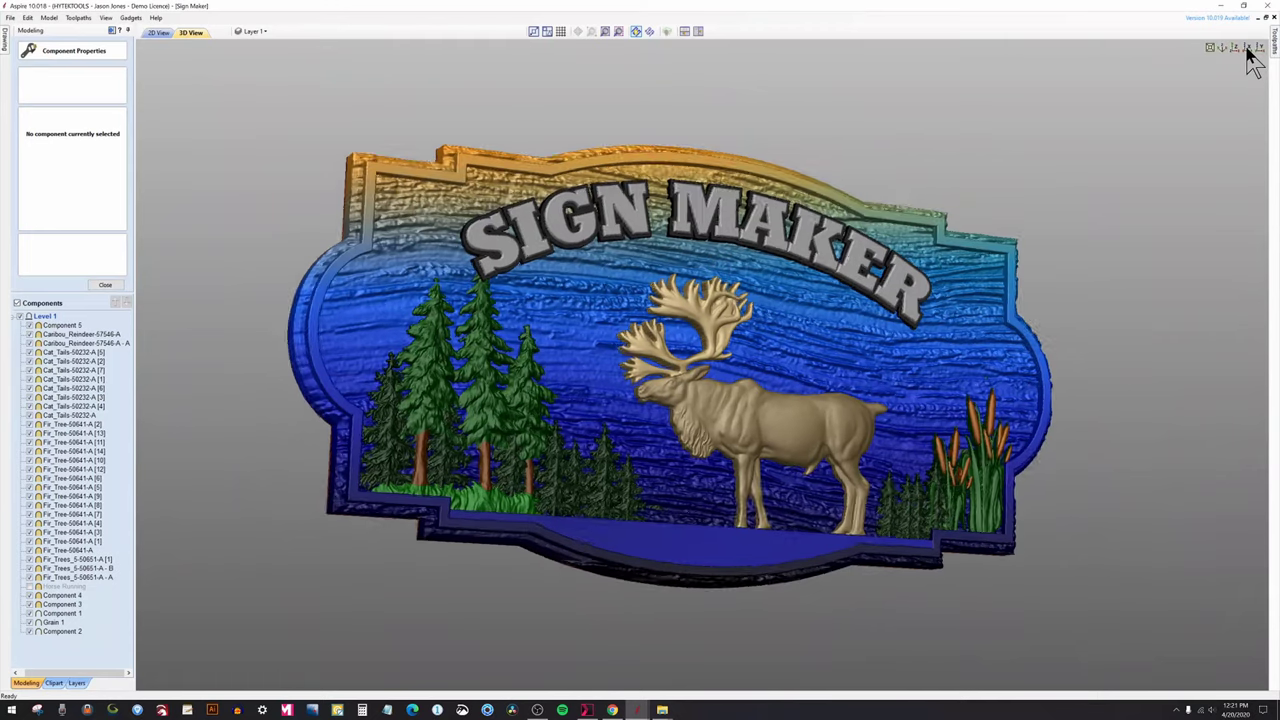
click(1235, 50)
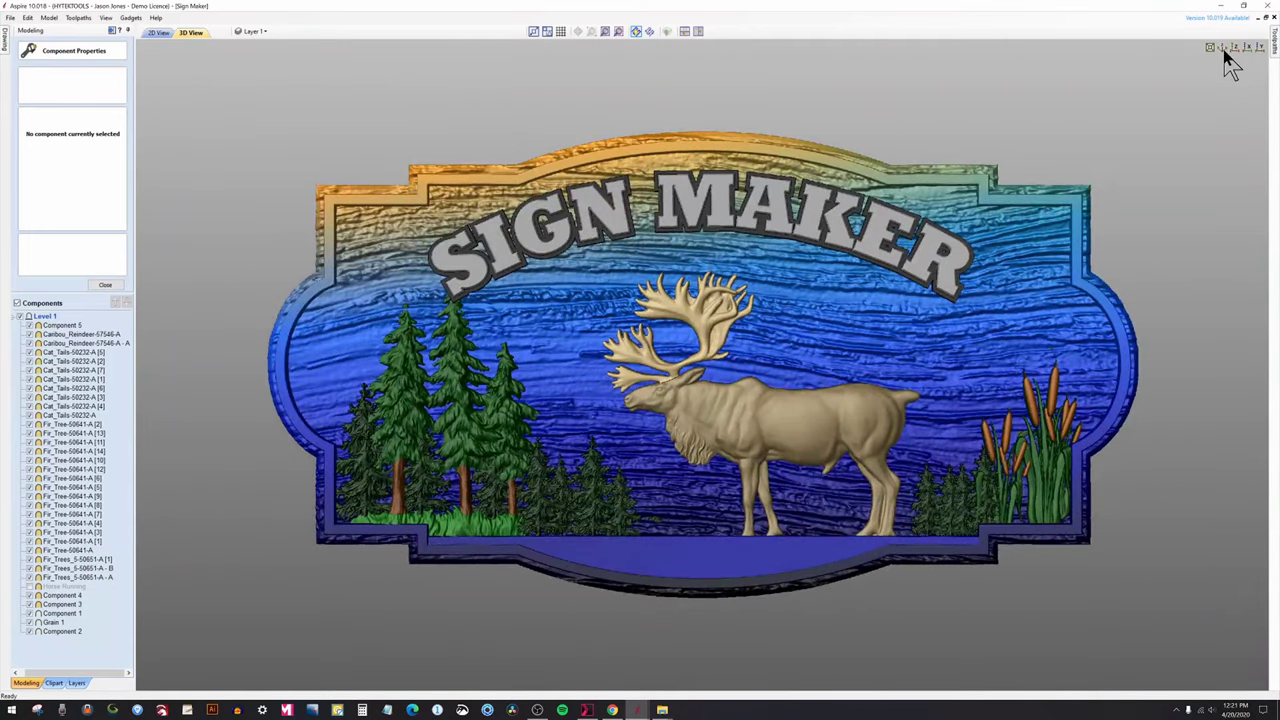
click(1223, 49)
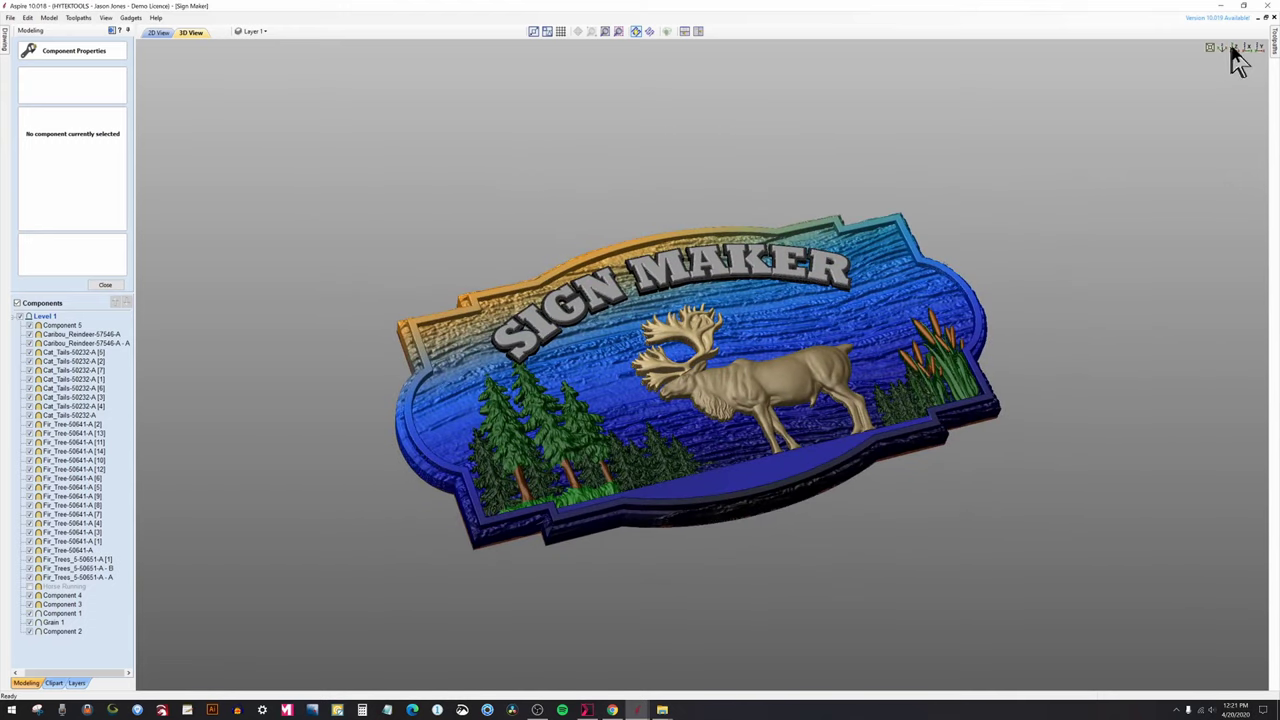
click(1245, 49)
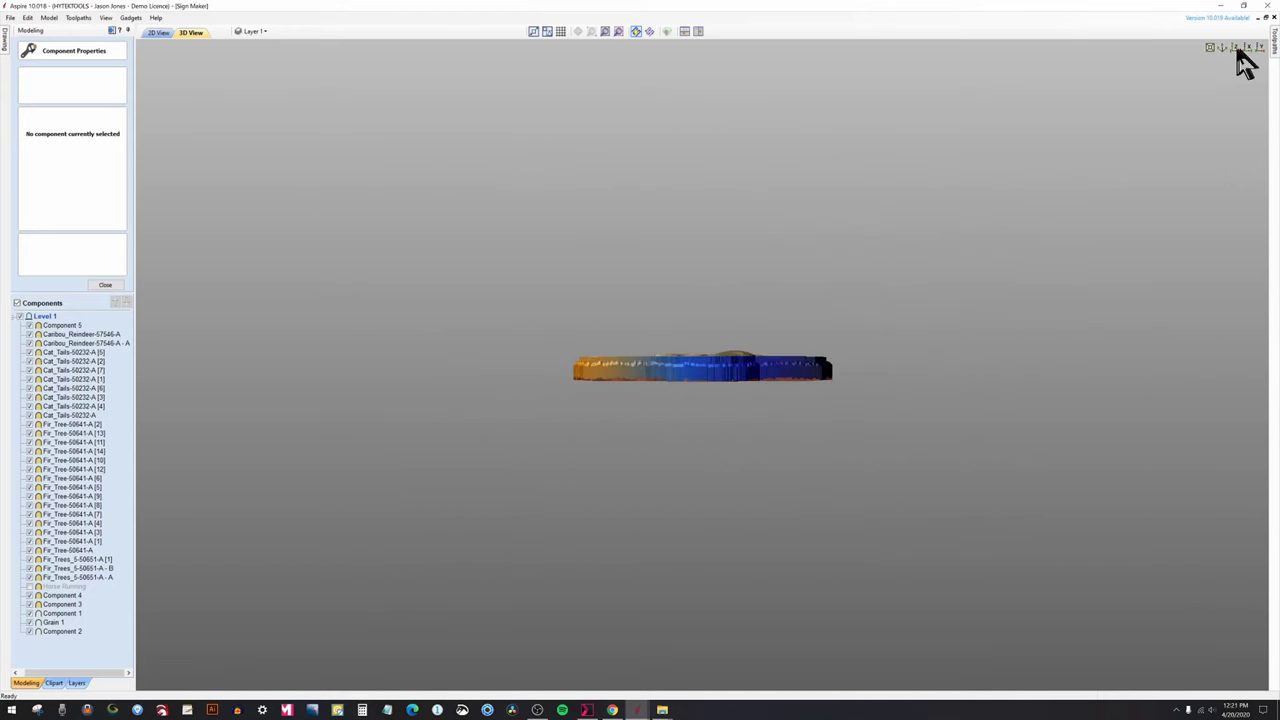
click(1237, 49)
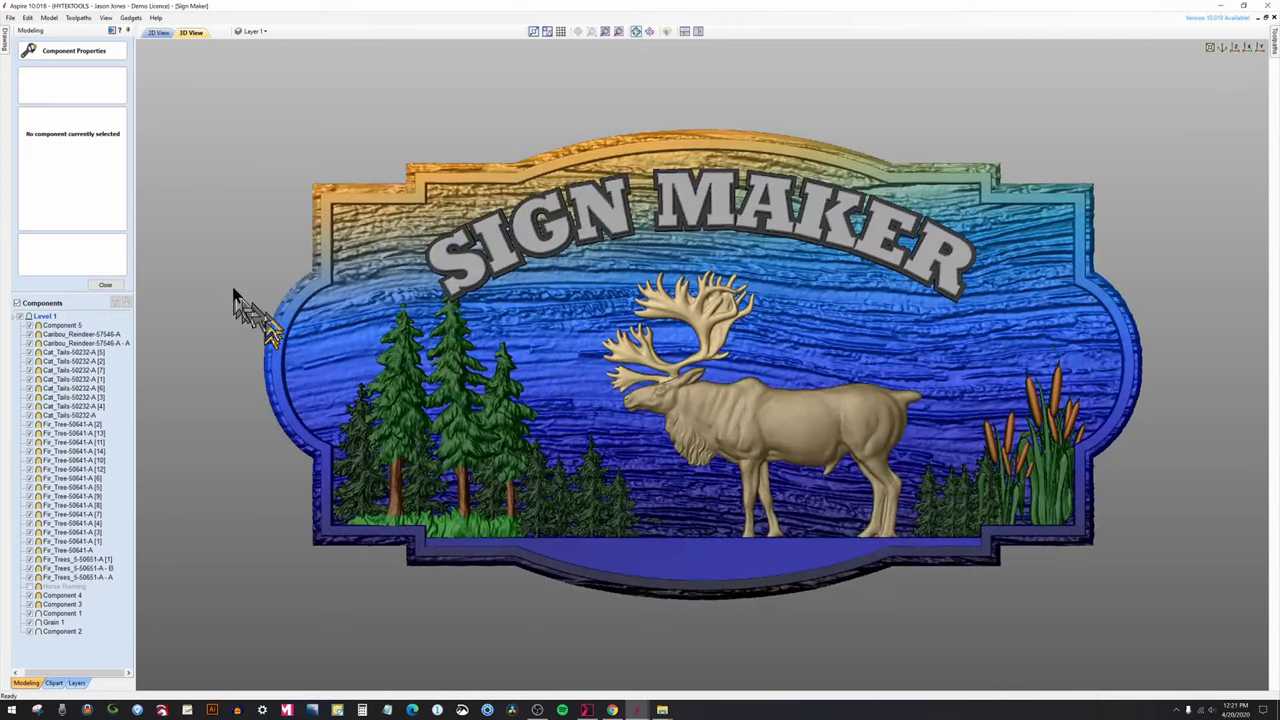
Reorder the background components so Component 2 comes first, Component 1 second and Grain 1 last, and inspect the border at an angle.
click(322, 536)
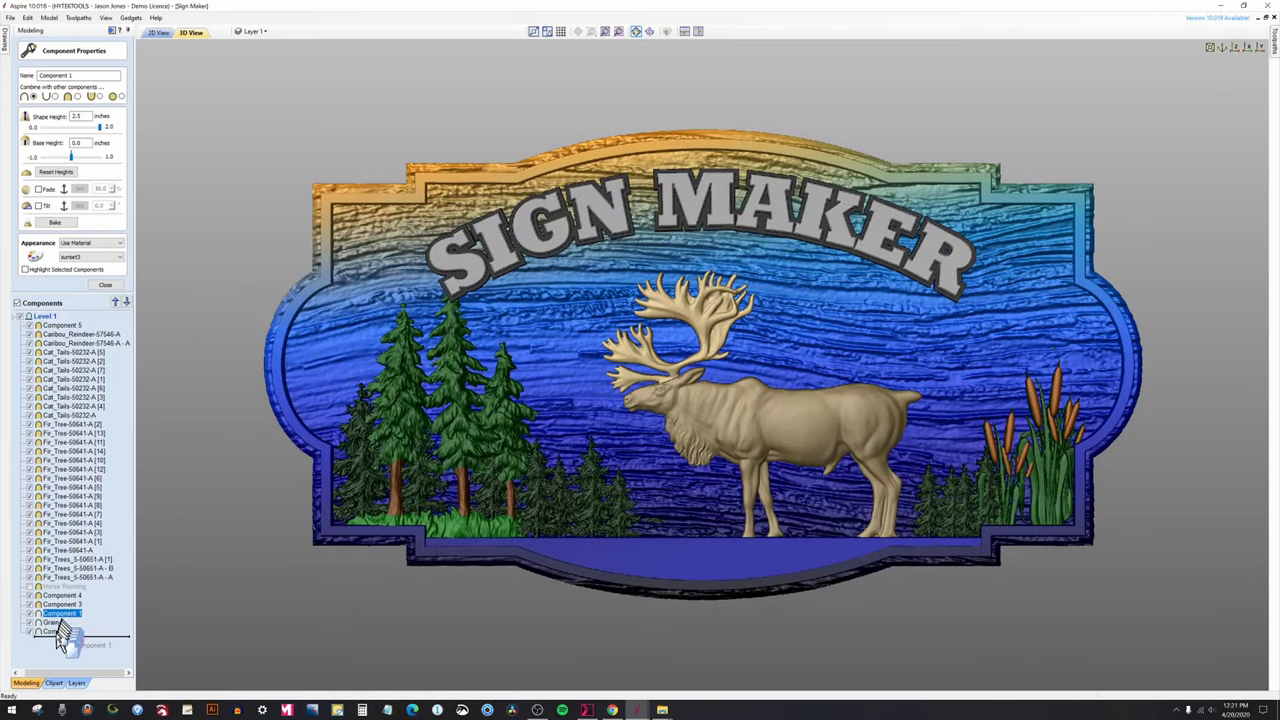
mouse_move(57, 624)
mouse_down()
mouse_move(54, 641)
mouse_move(62, 614)
mouse_up()
click(229, 623)
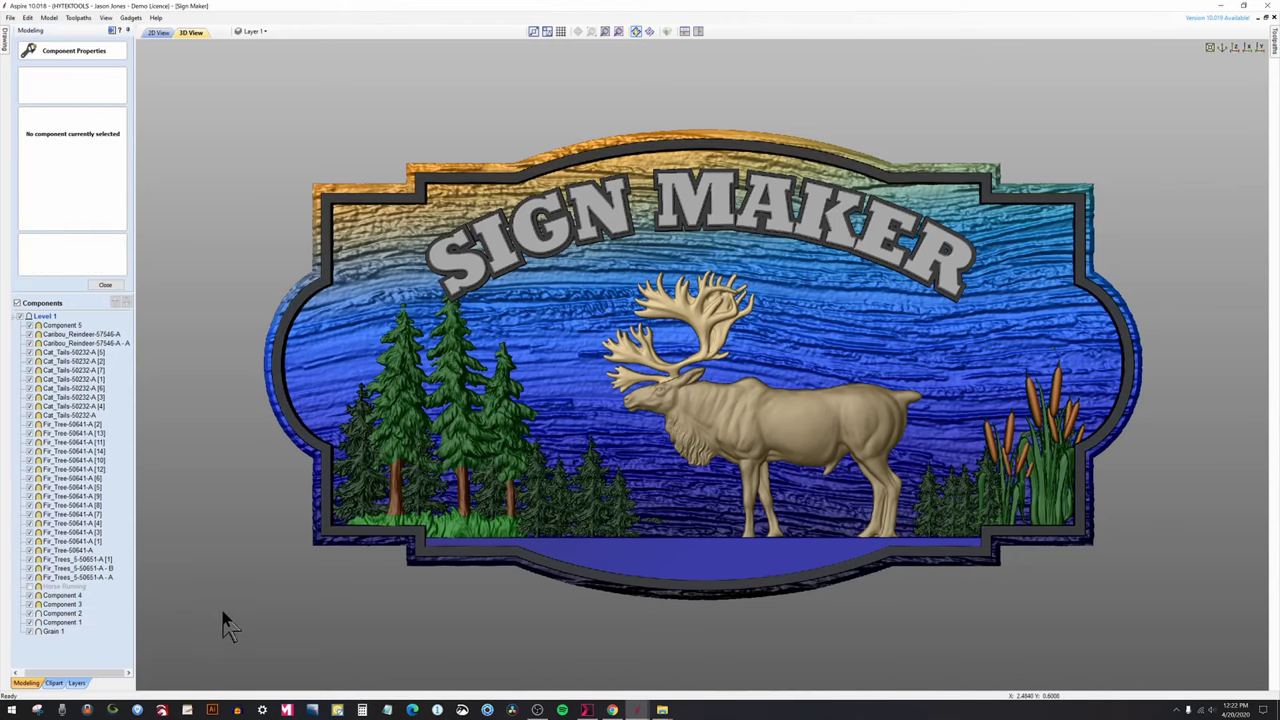
drag(320, 603, 771, 466)
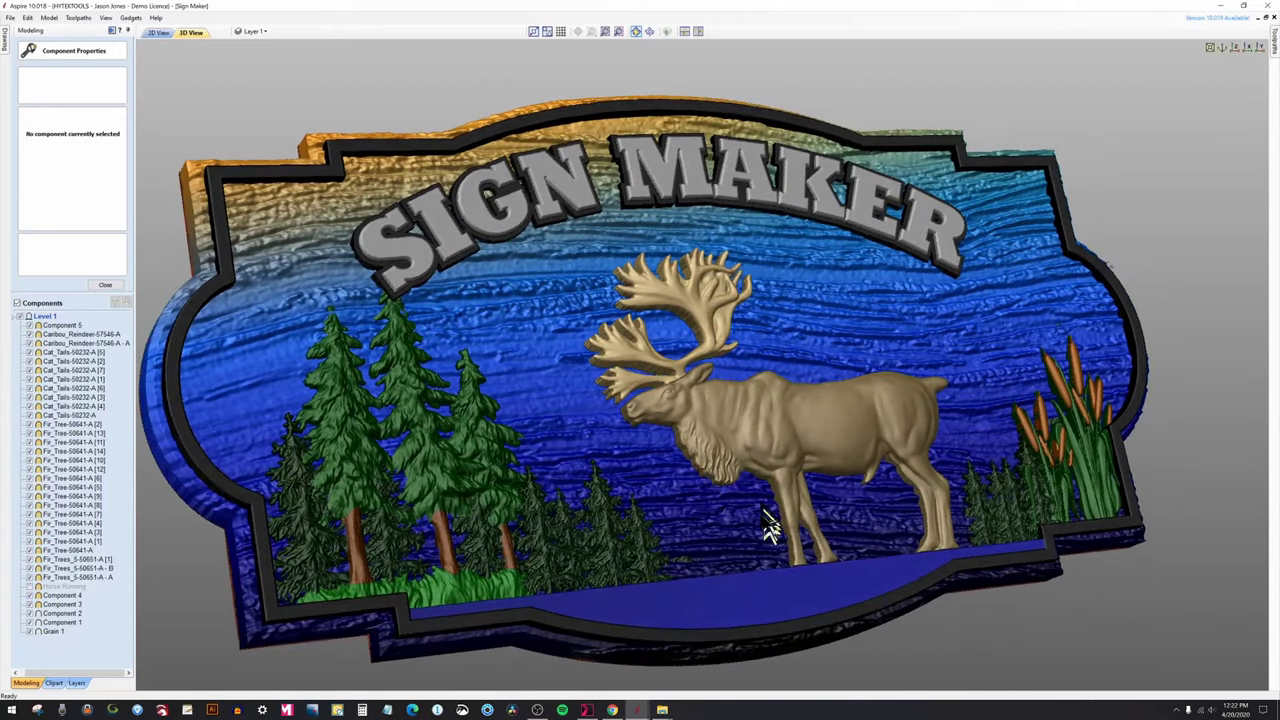
drag(770, 527, 709, 586)
Close the component properties and open the Texture Fill Tiles folder of the clipart library.
click(697, 602)
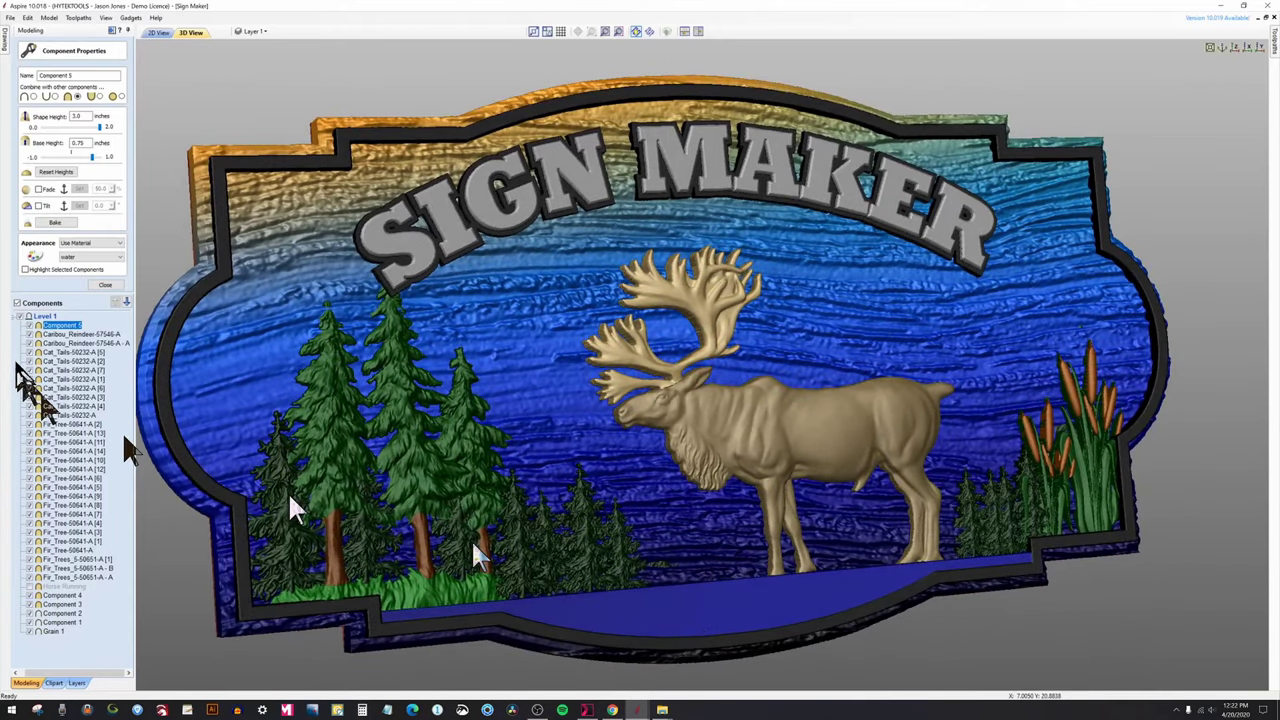
click(106, 288)
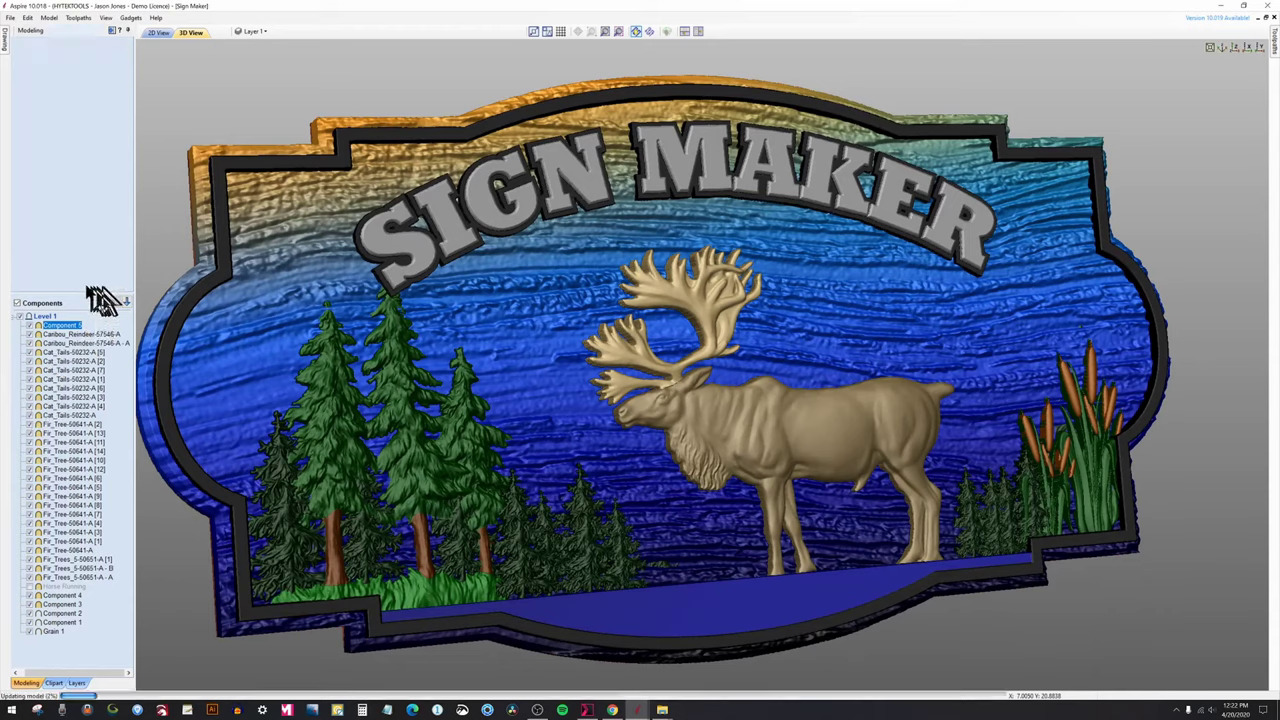
click(54, 684)
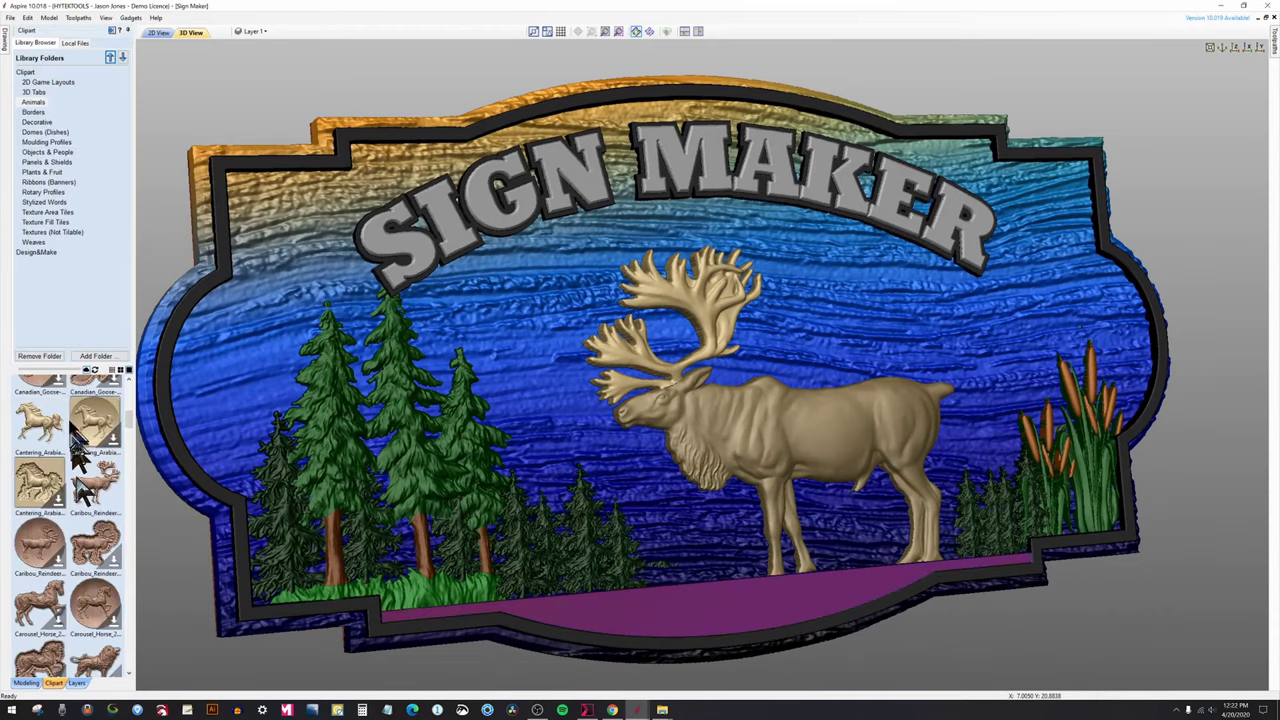
click(26, 72)
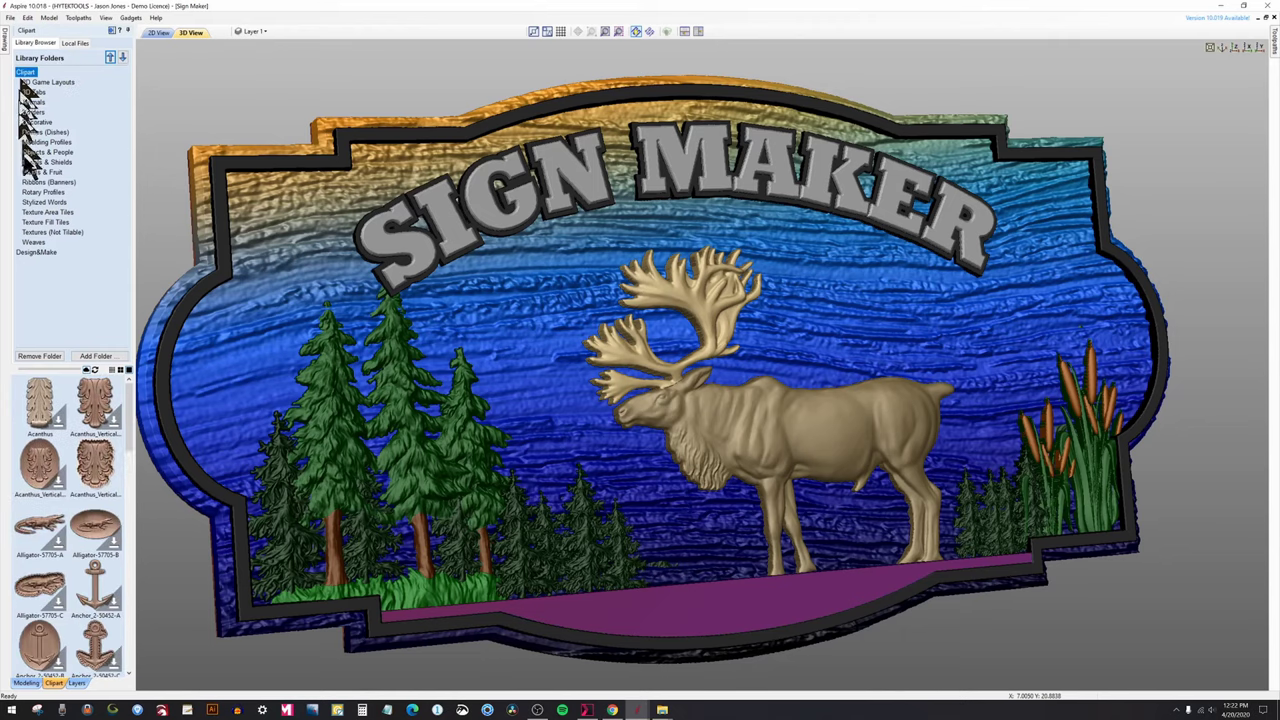
click(37, 222)
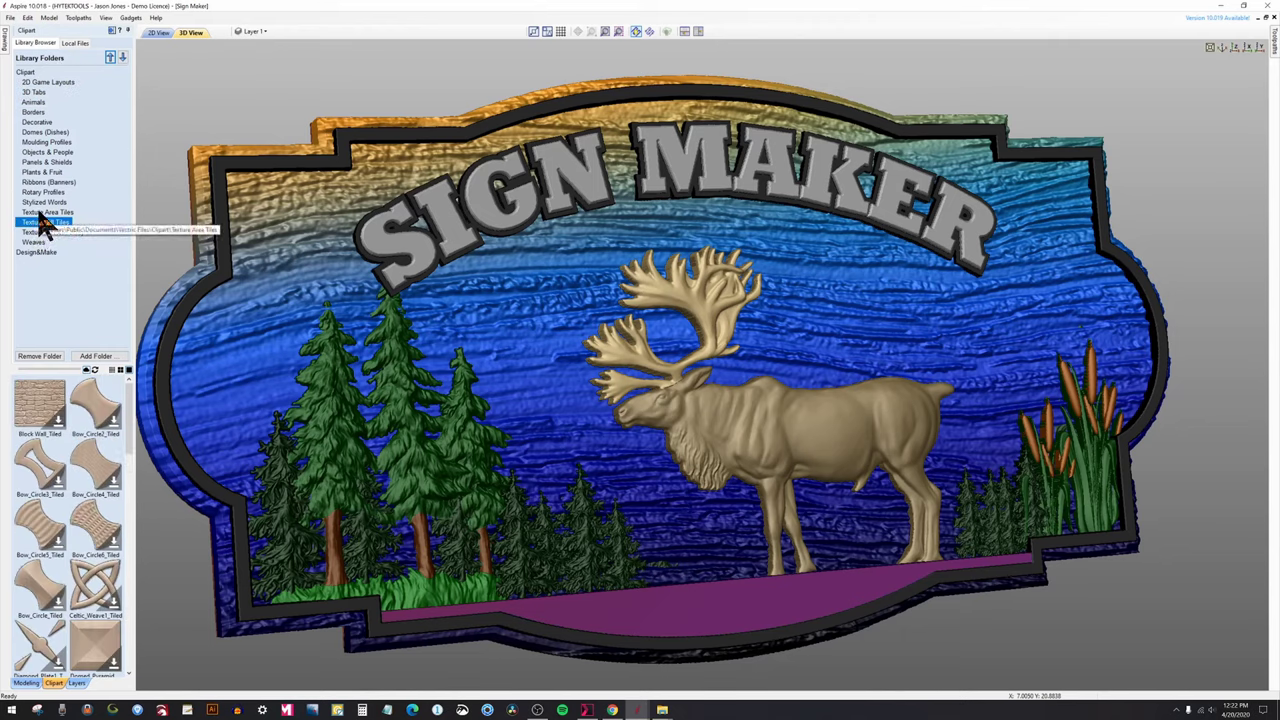
click(40, 213)
click(36, 221)
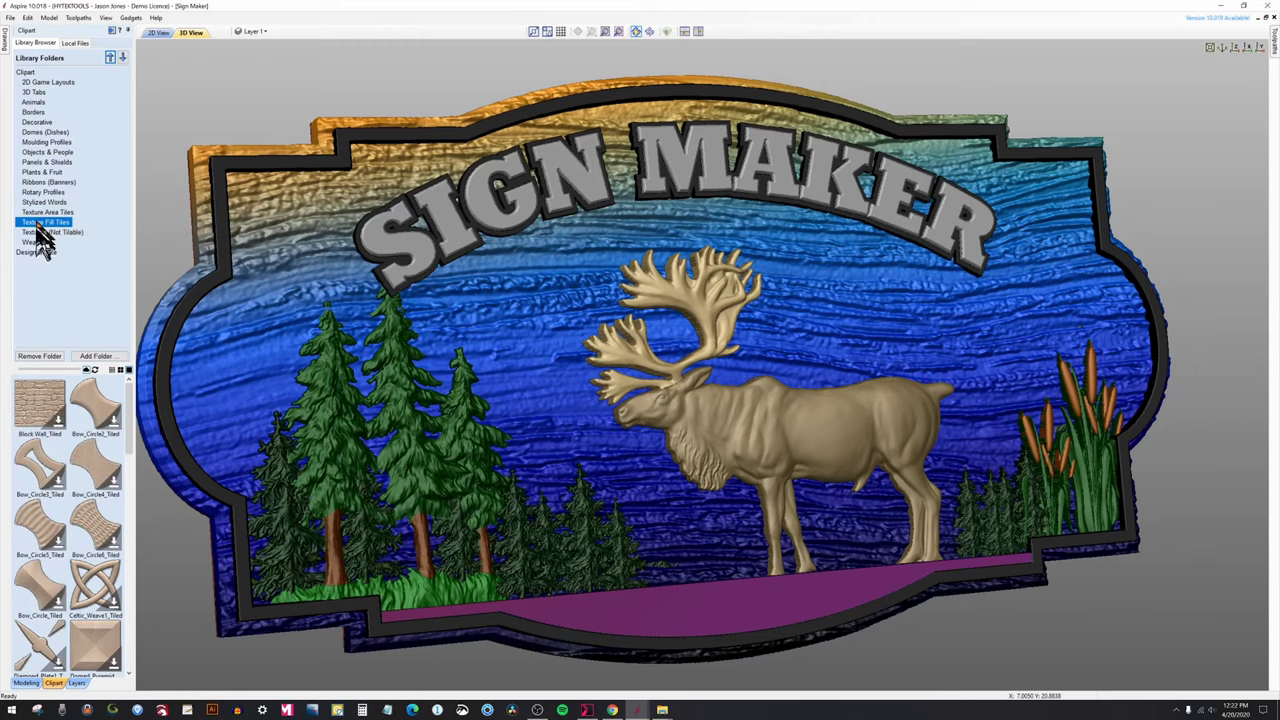
Find Wave_Tile1_Tiled among the texture fill tiles and download it for import.
scroll(55, 485, down, 5)
scroll(55, 485, down, 1)
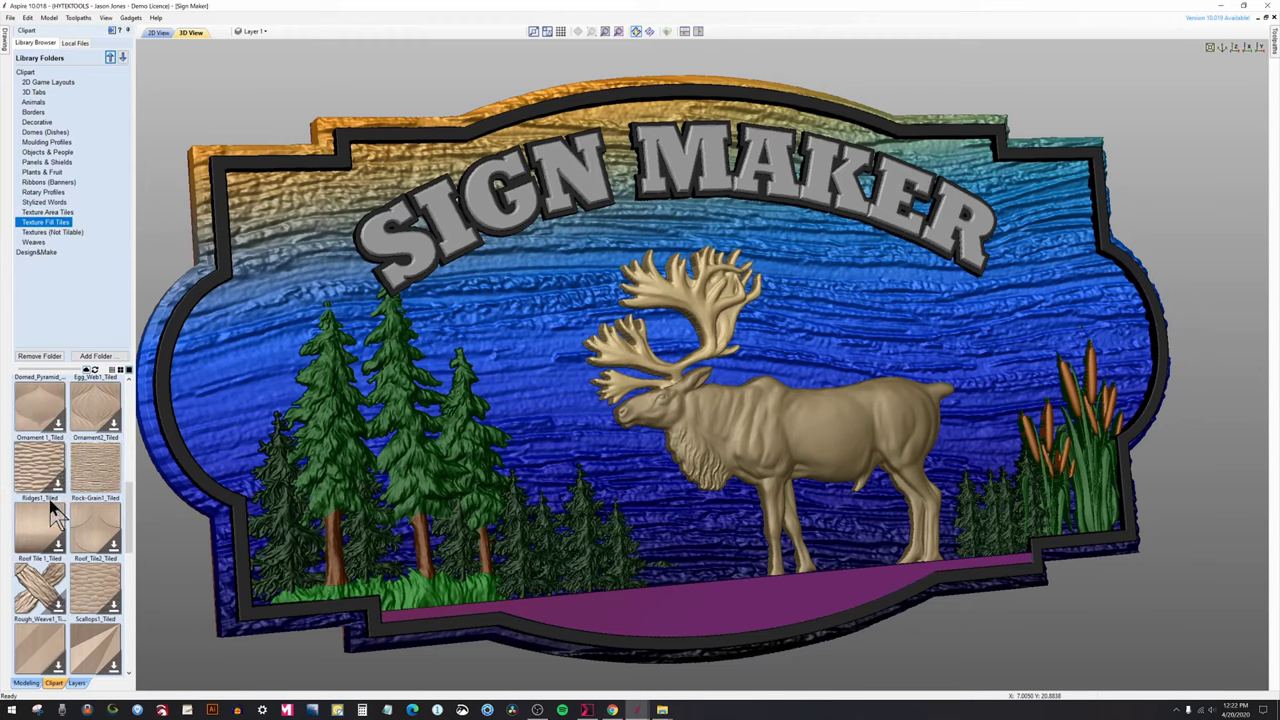
scroll(55, 515, down, 3)
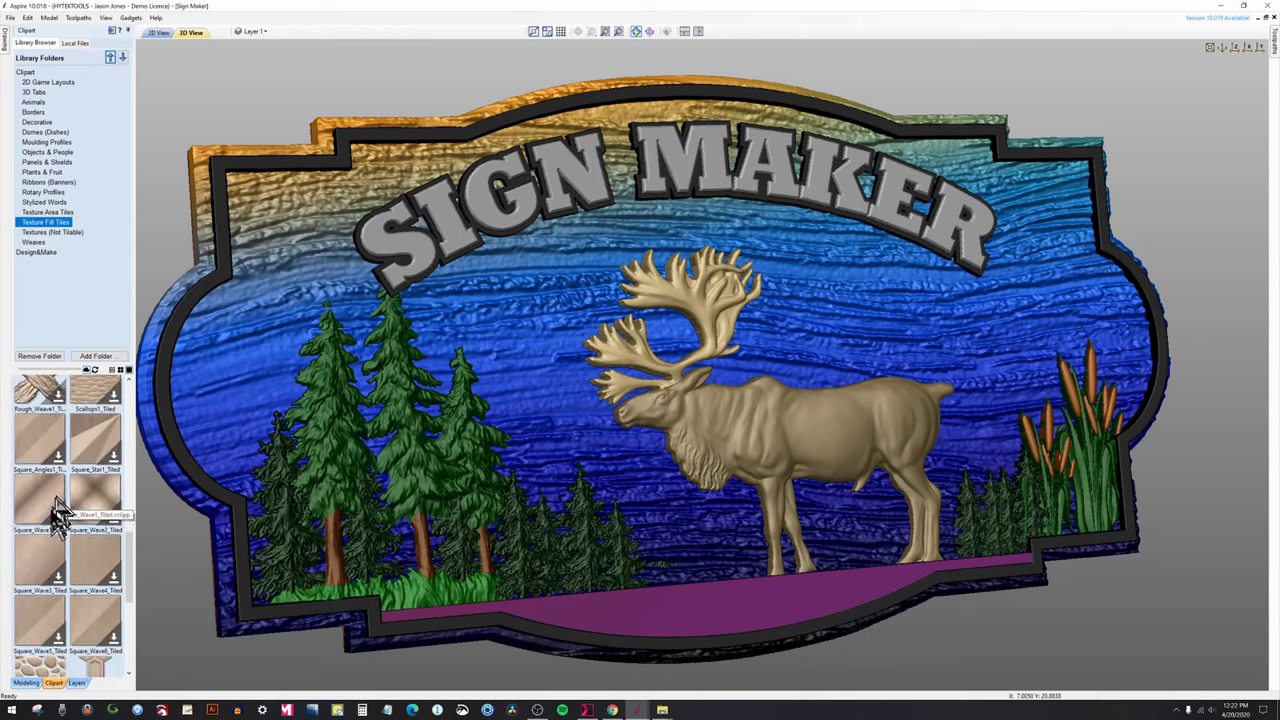
scroll(50, 540, down, 3)
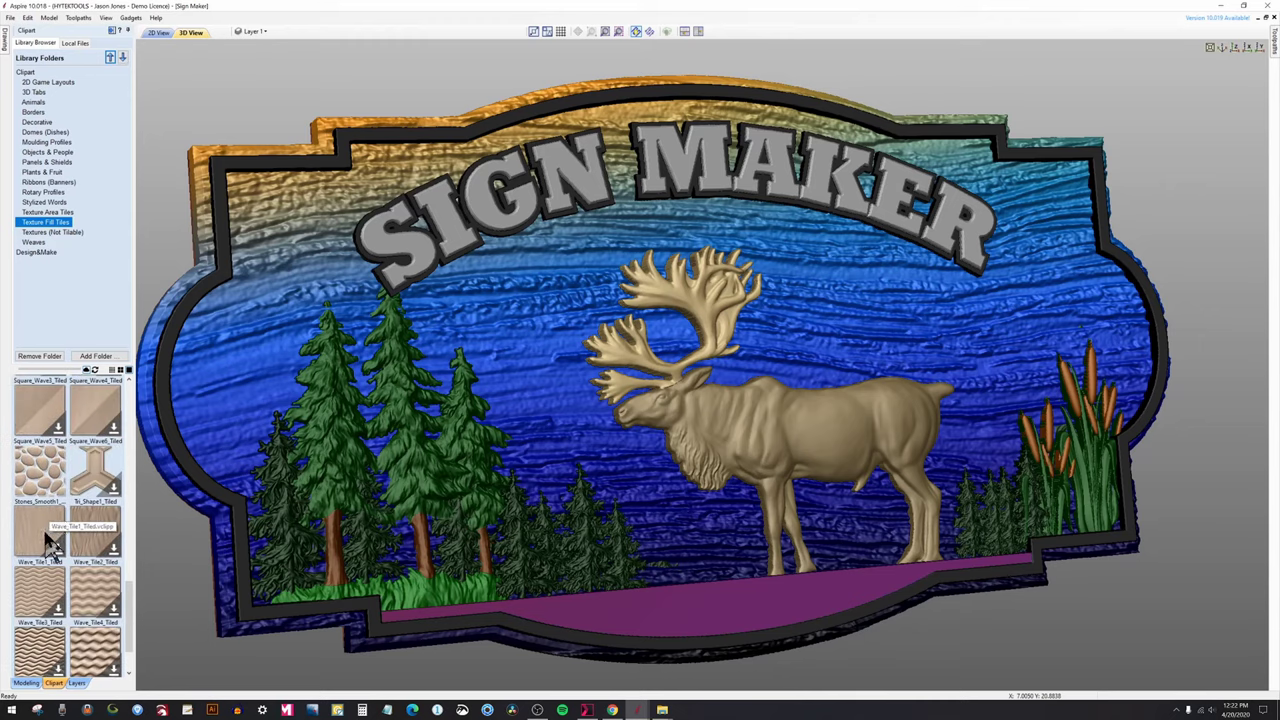
click(42, 542)
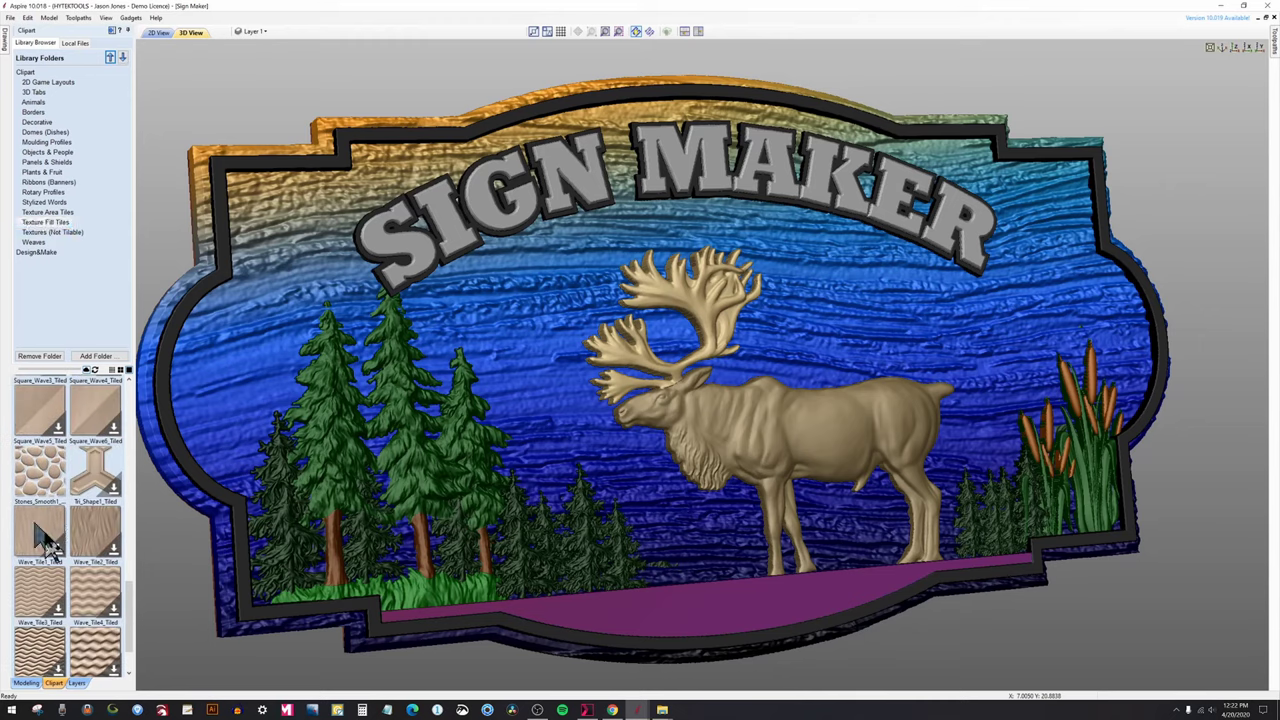
drag(42, 542, 725, 628)
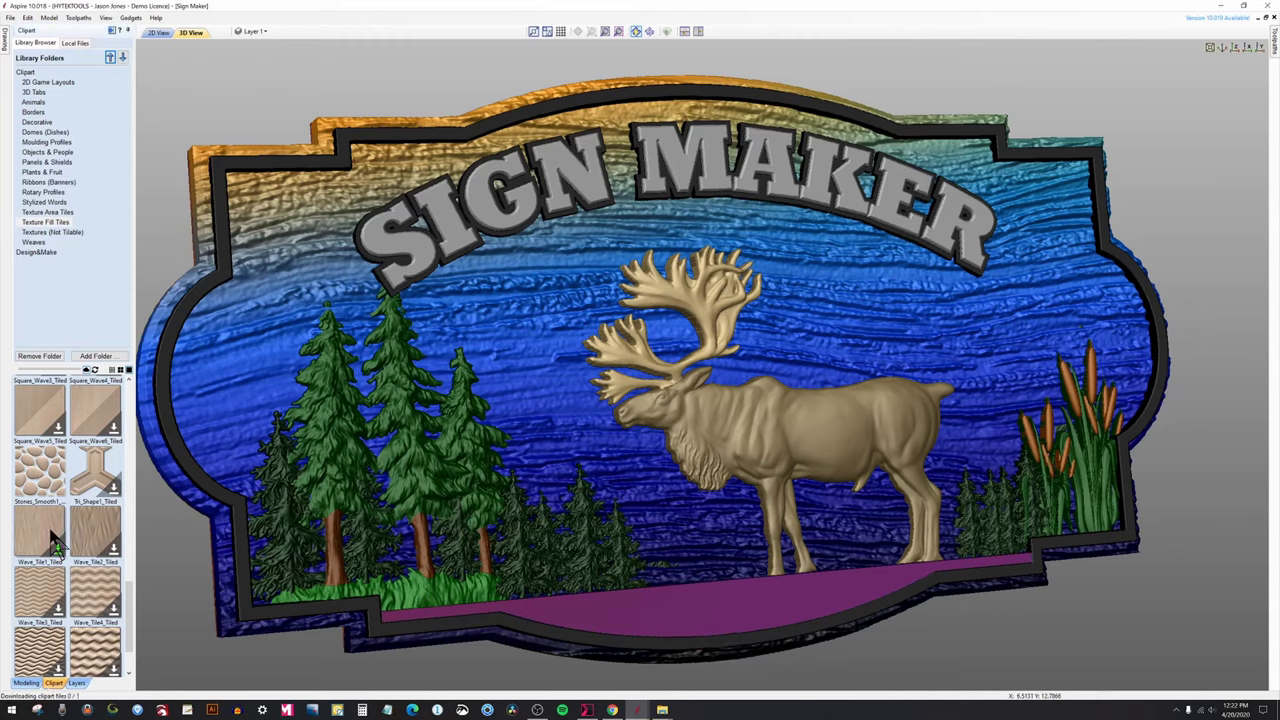
drag(55, 545, 707, 622)
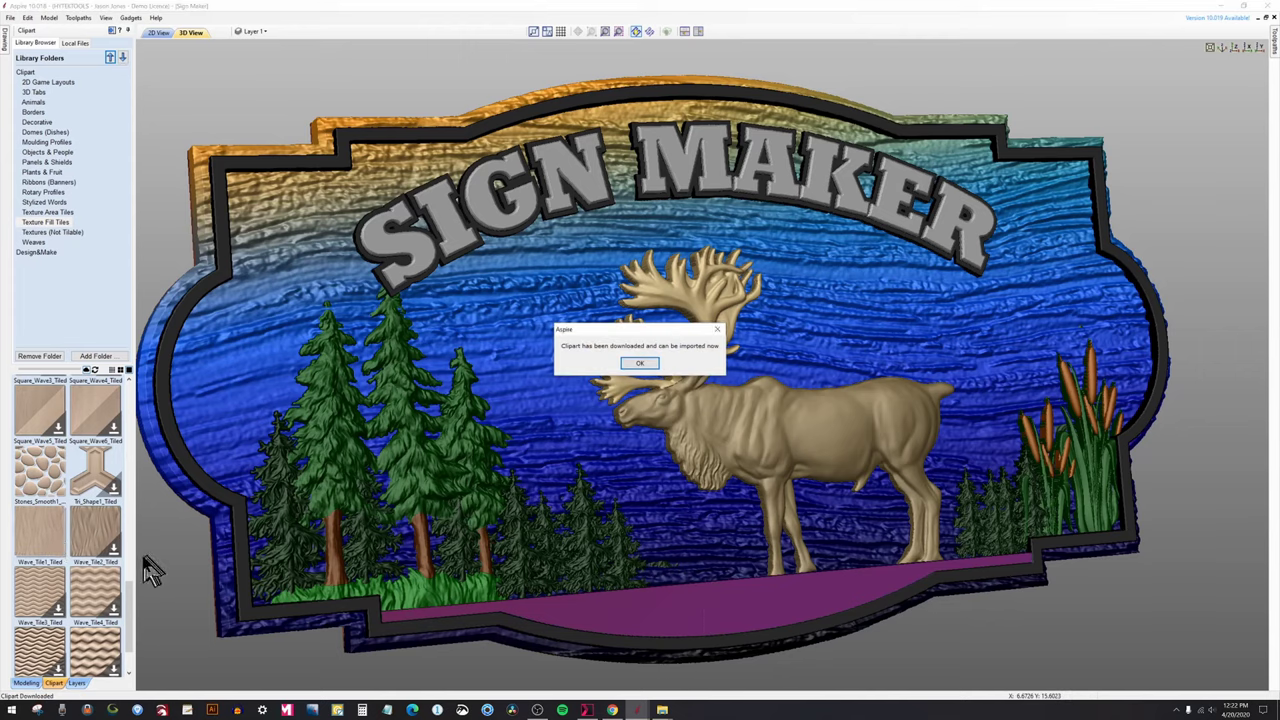
click(640, 363)
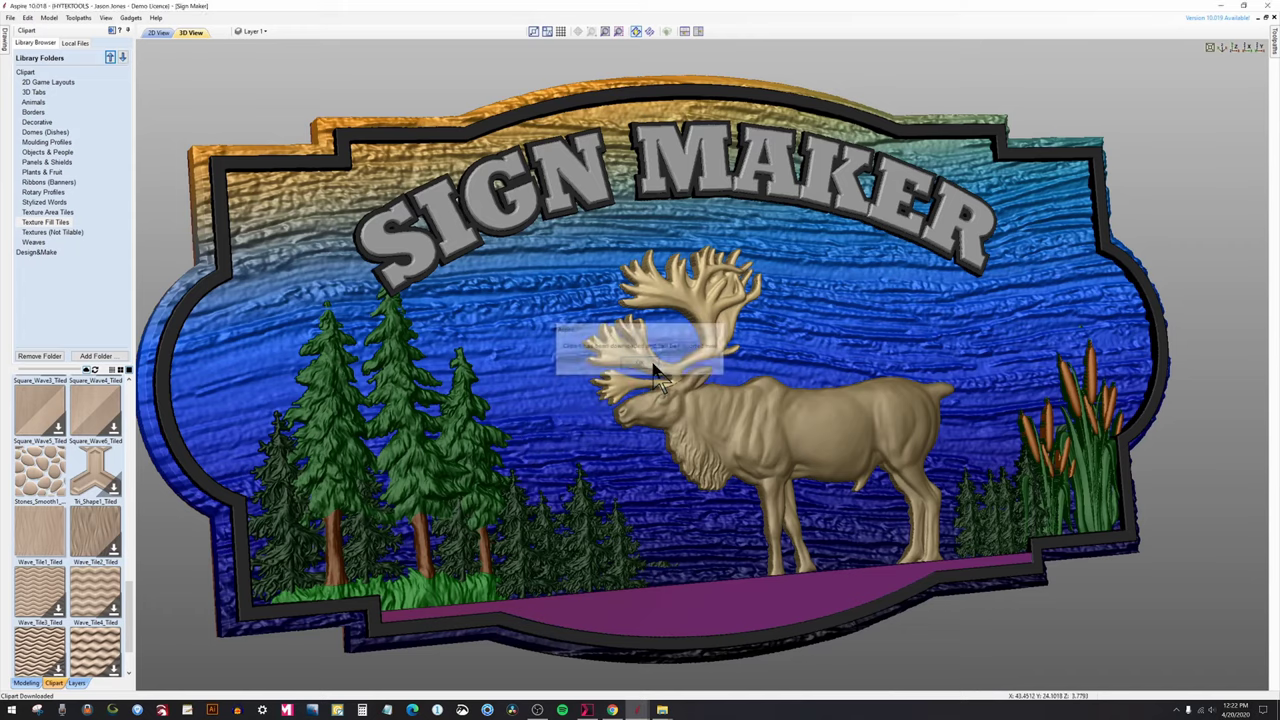
Import the Wave_Tile1_Tiled clipart in the 2D view and place it just outside the sign's lower-left corner.
click(158, 33)
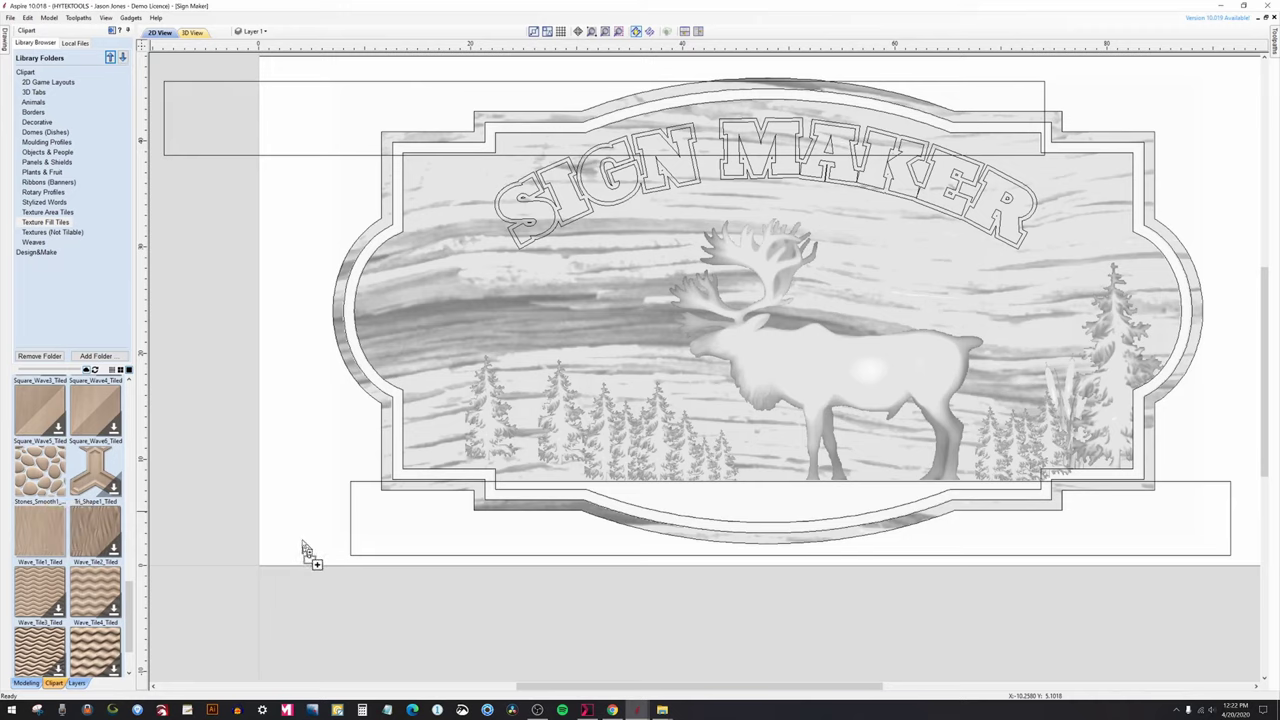
drag(302, 541, 300, 536)
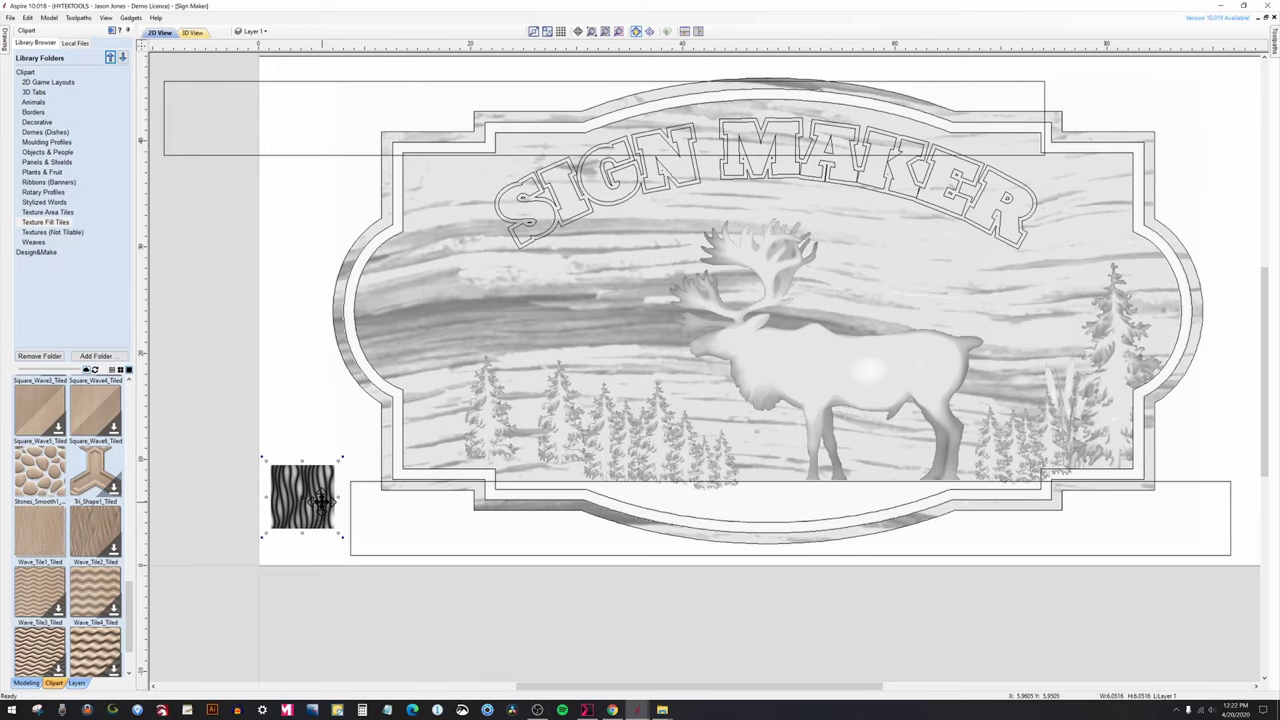
click(194, 420)
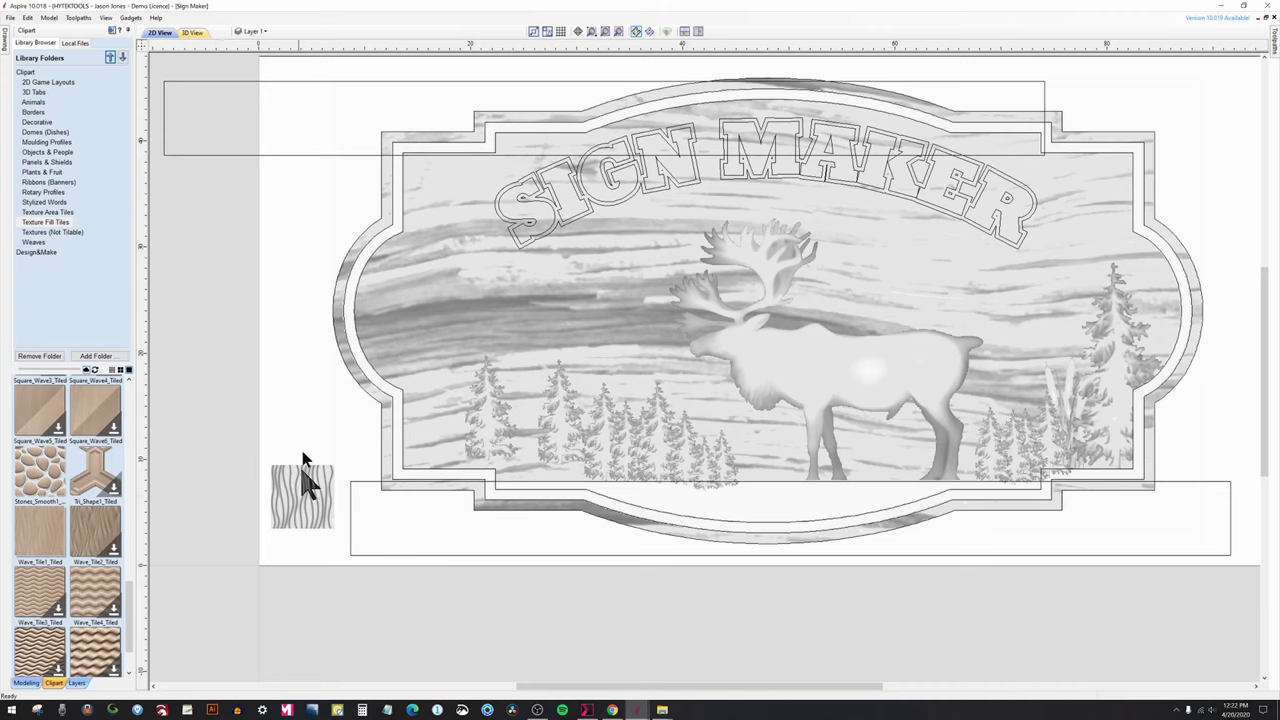
click(190, 32)
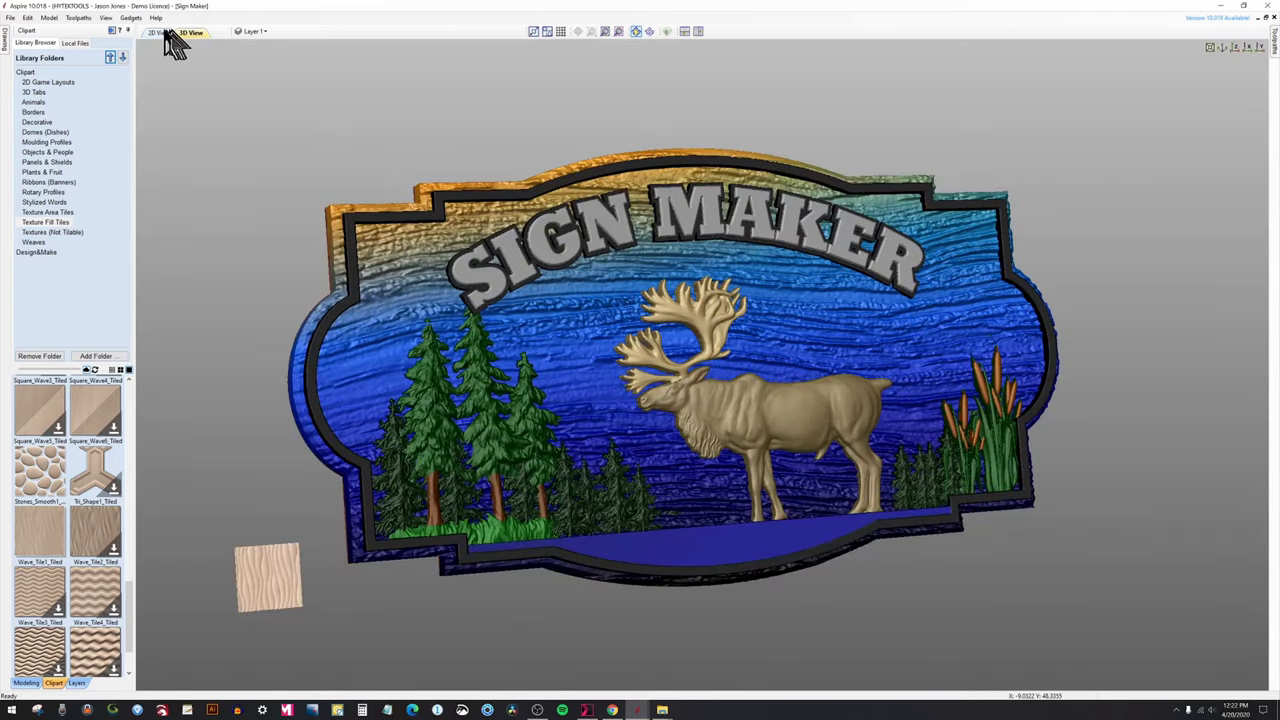
click(165, 33)
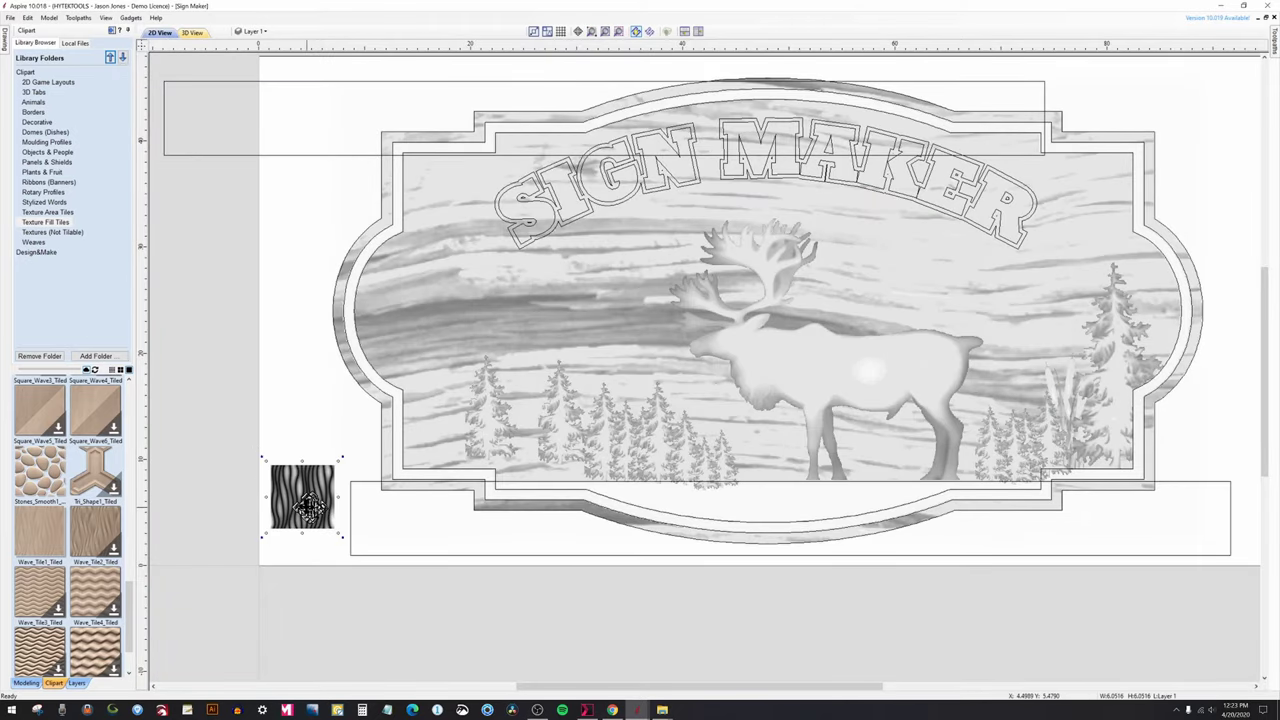
drag(310, 508, 348, 445)
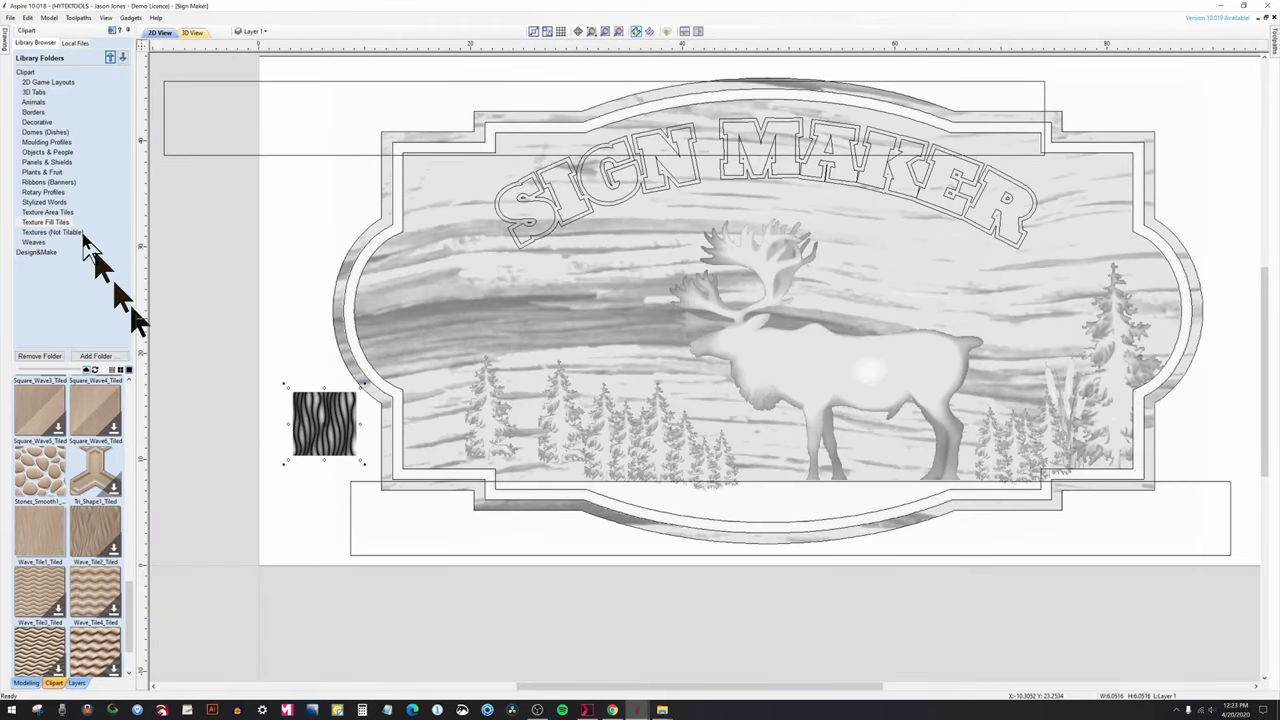
Rotate the wave tile by a relative 90 degrees so its waves run horizontally.
click(26, 682)
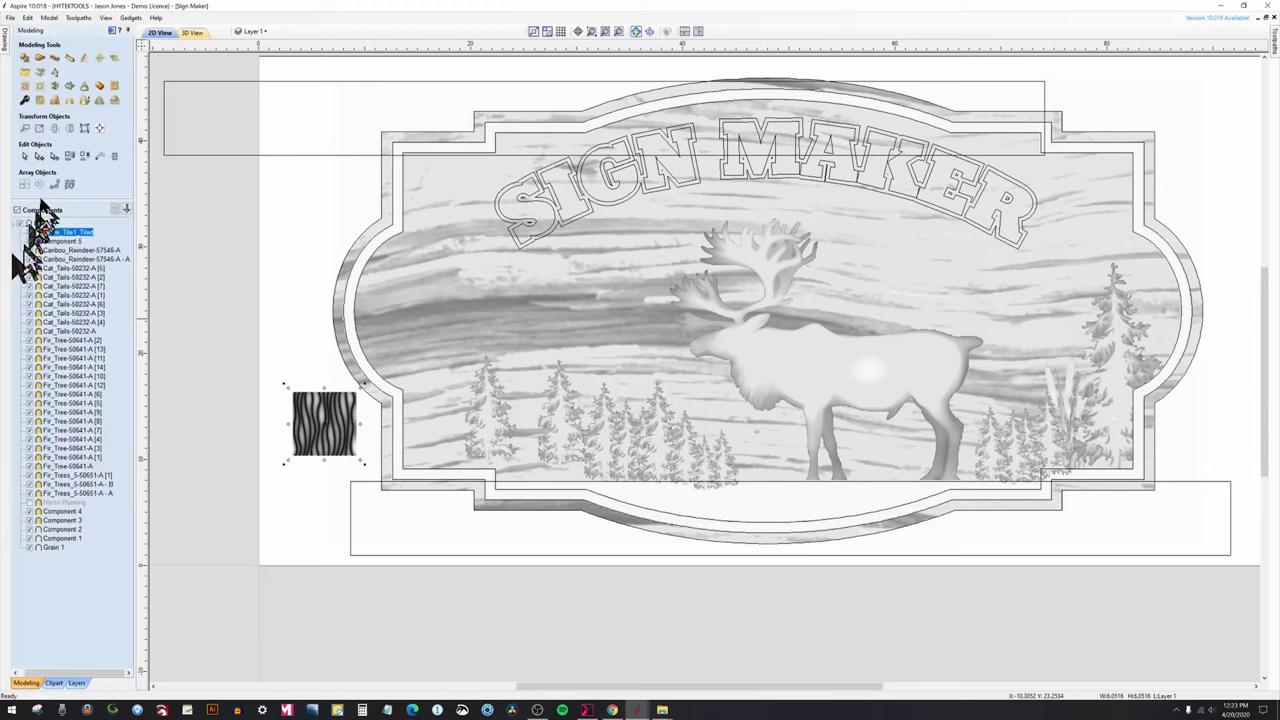
click(55, 129)
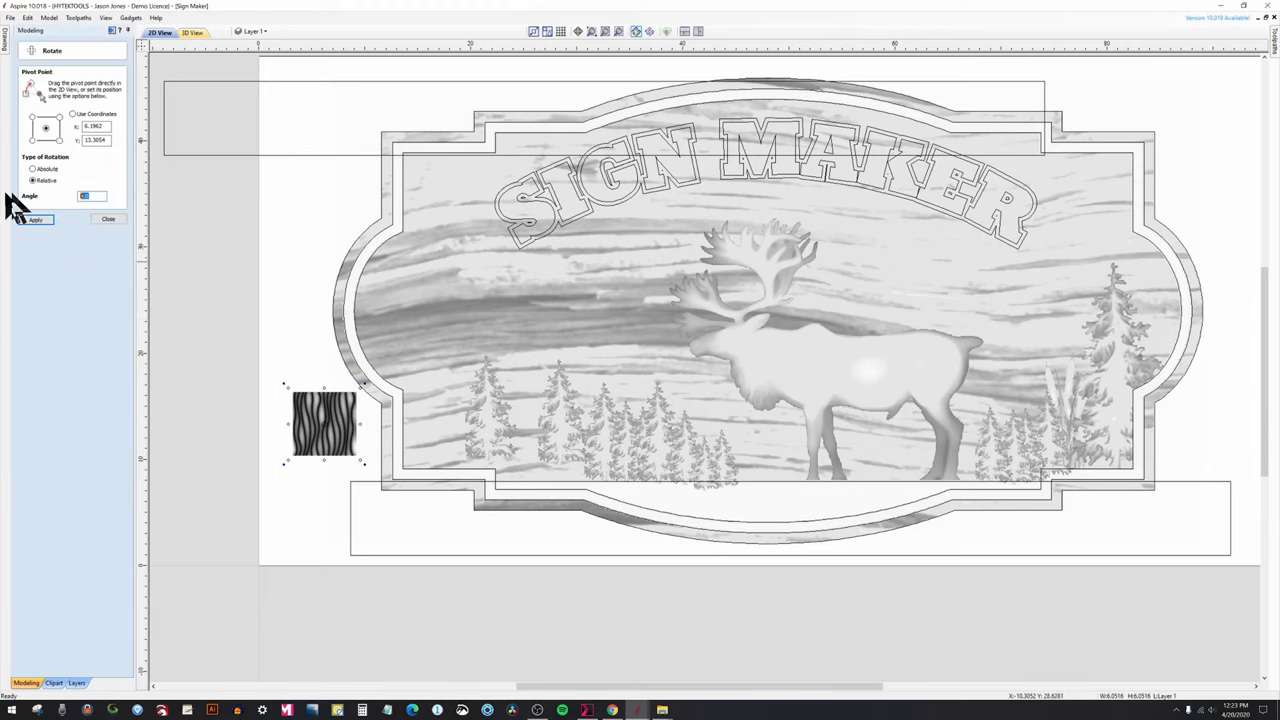
key(Return)
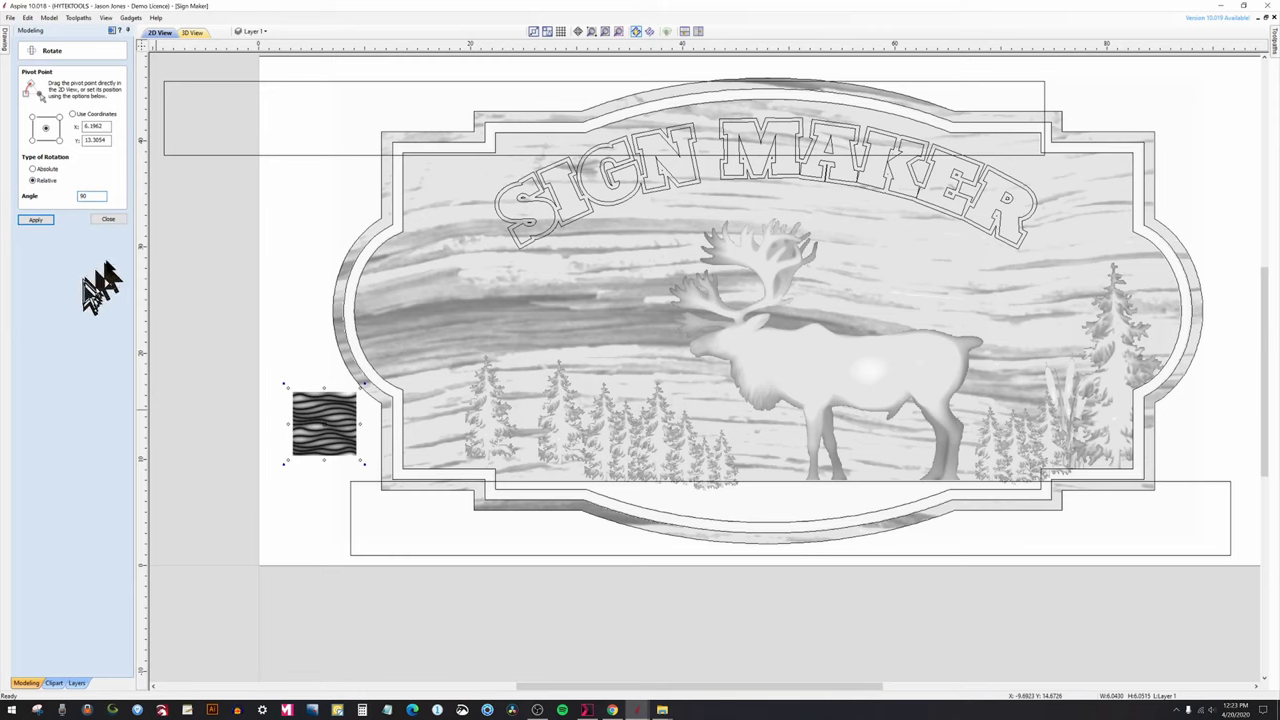
click(110, 220)
Enlarge the wave tile to about 18.6 inches square and repeat it sideways to about 78.5 inches wide.
click(317, 421)
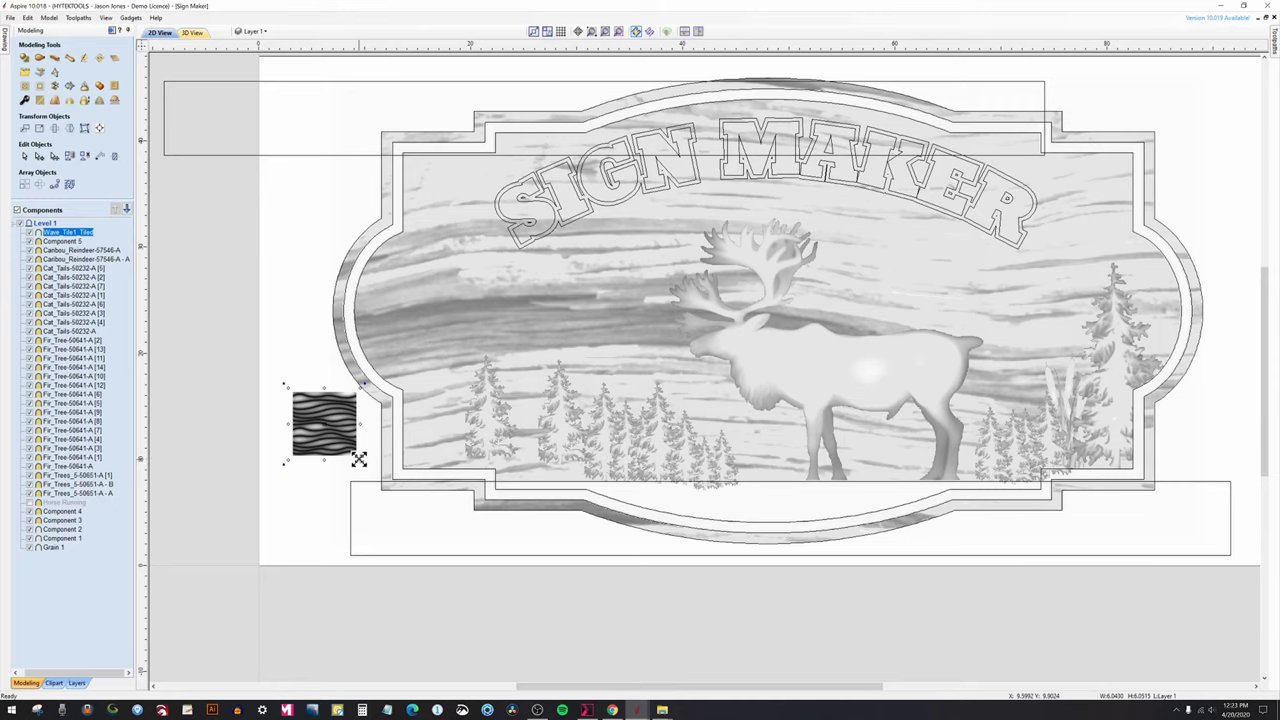
drag(360, 461, 560, 585)
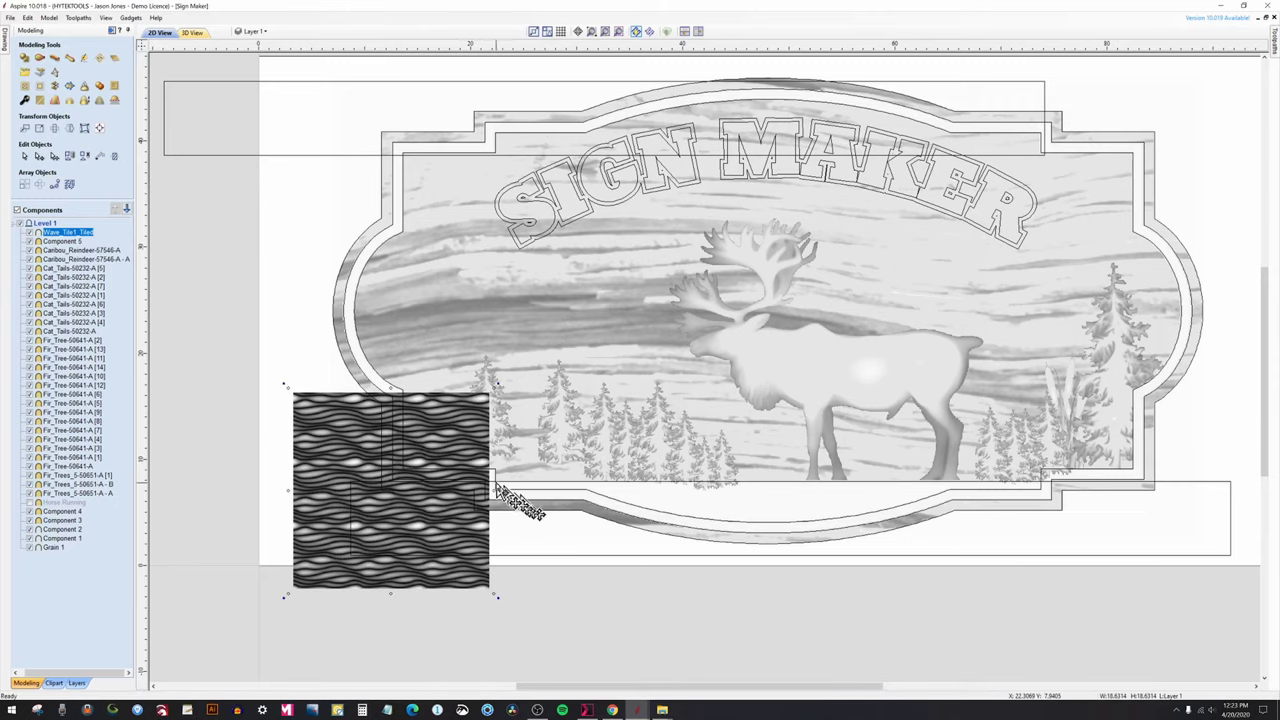
drag(492, 491, 1128, 528)
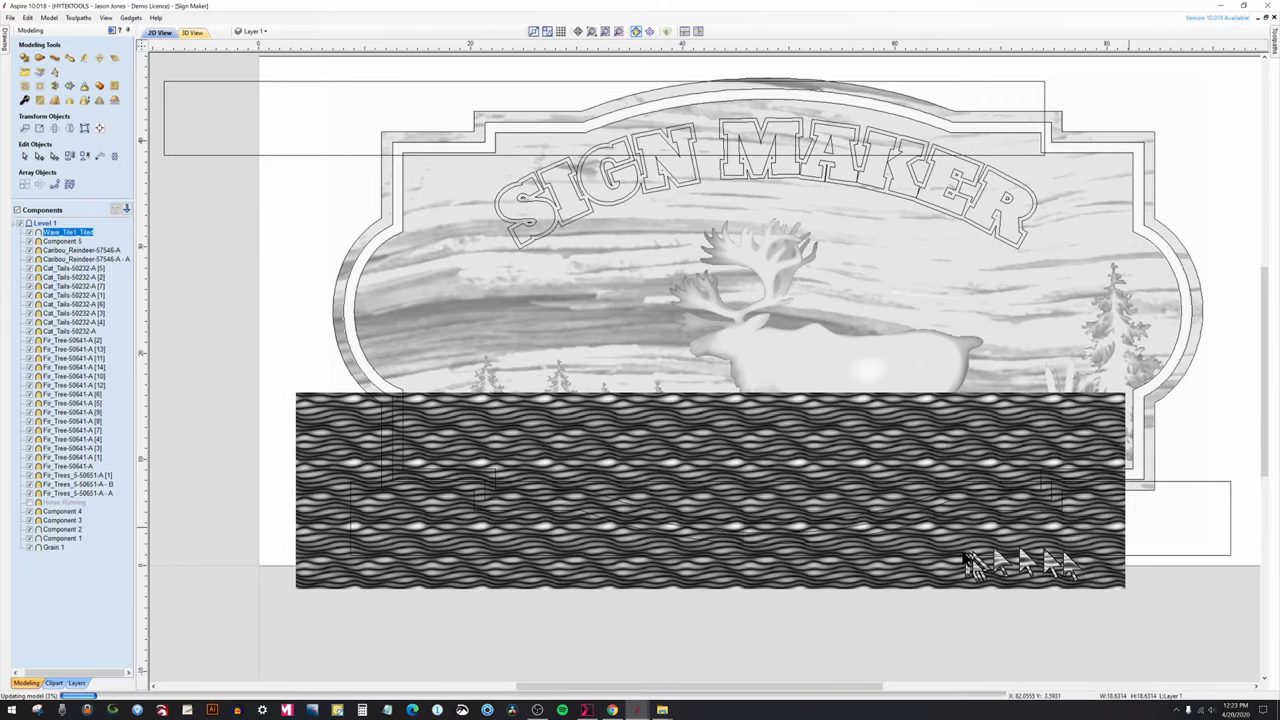
Extend the wave tiling downward to about 44 inches high and position its upper edge just below the reindeer's feet.
drag(771, 573, 791, 643)
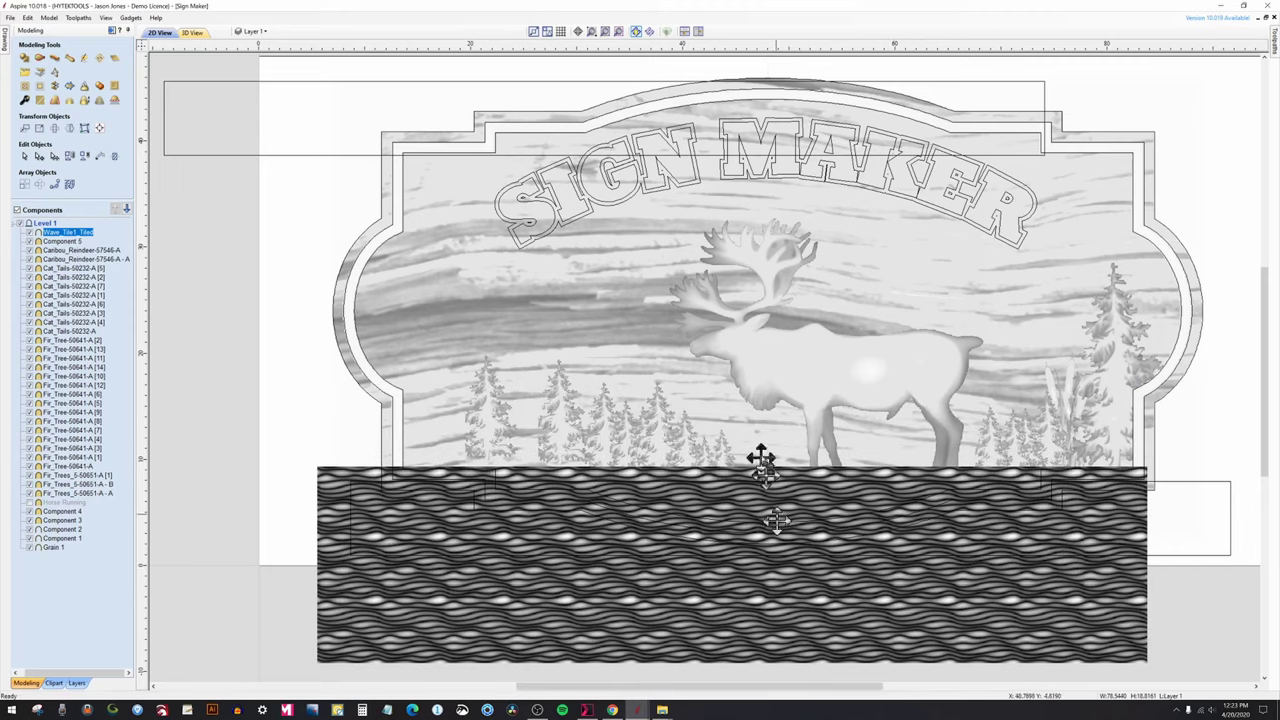
scroll(752, 445, down, 2)
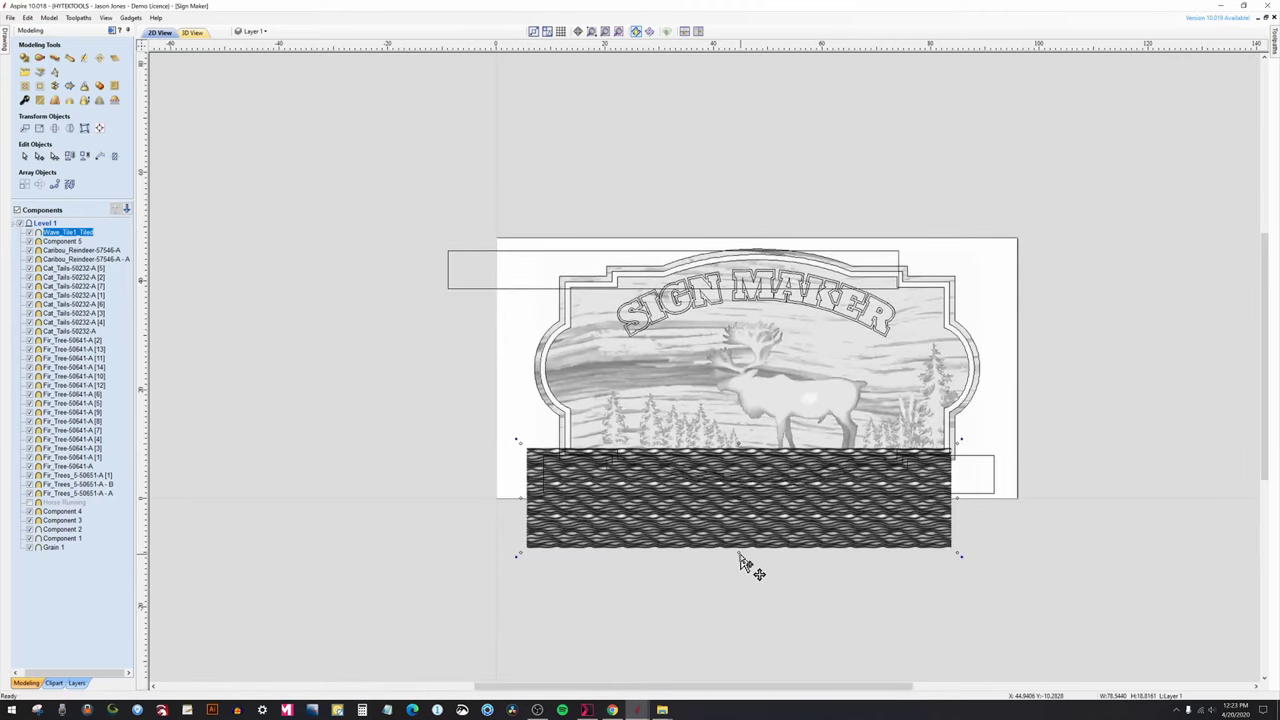
drag(738, 554, 777, 680)
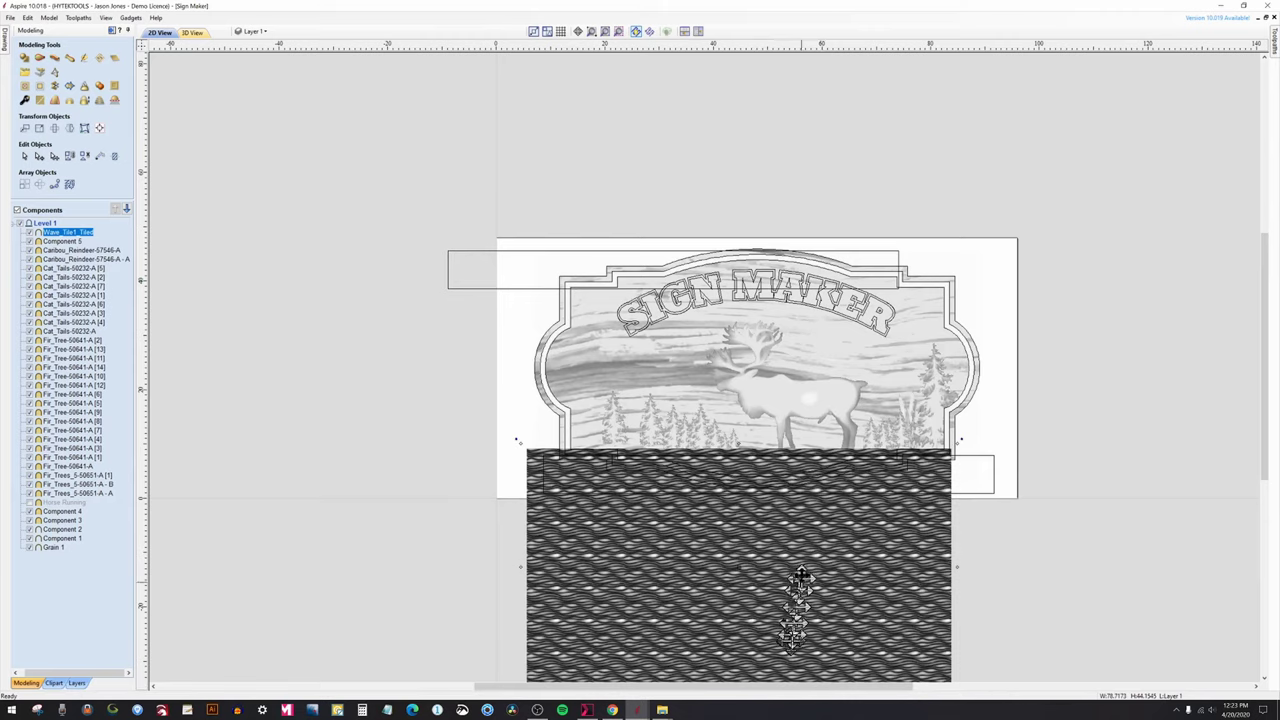
scroll(853, 553, up, 2)
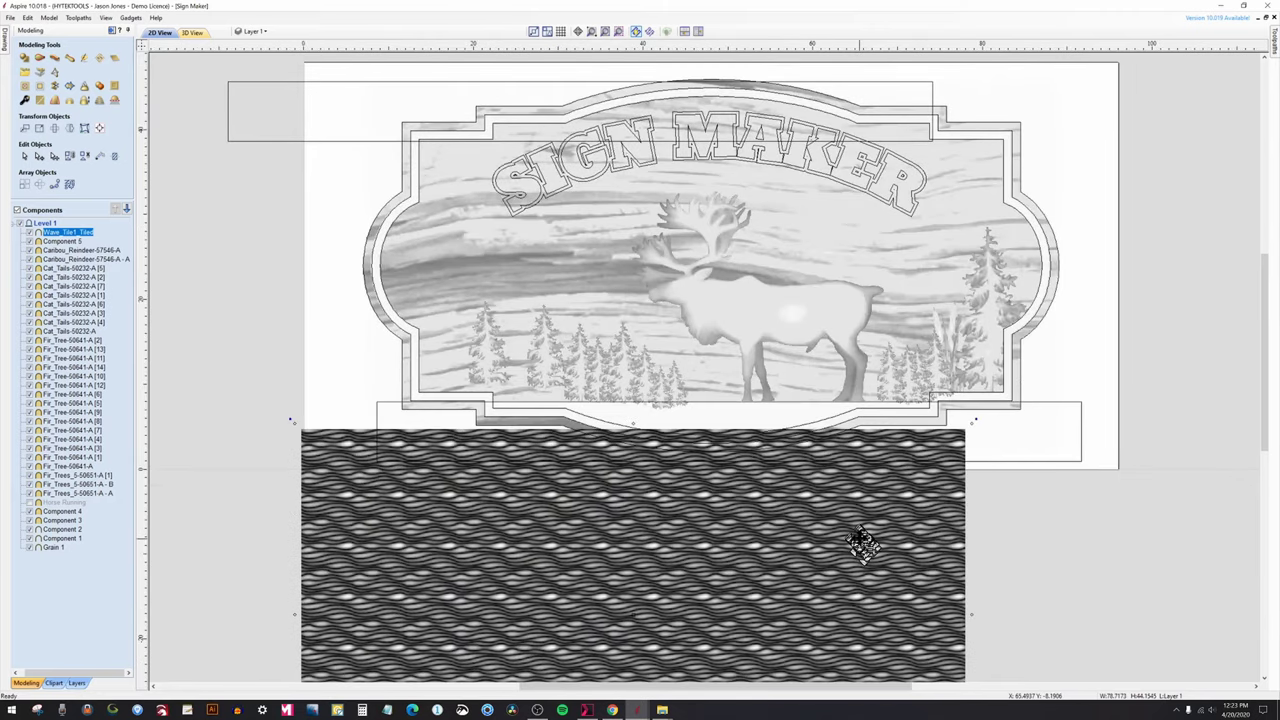
drag(862, 543, 871, 508)
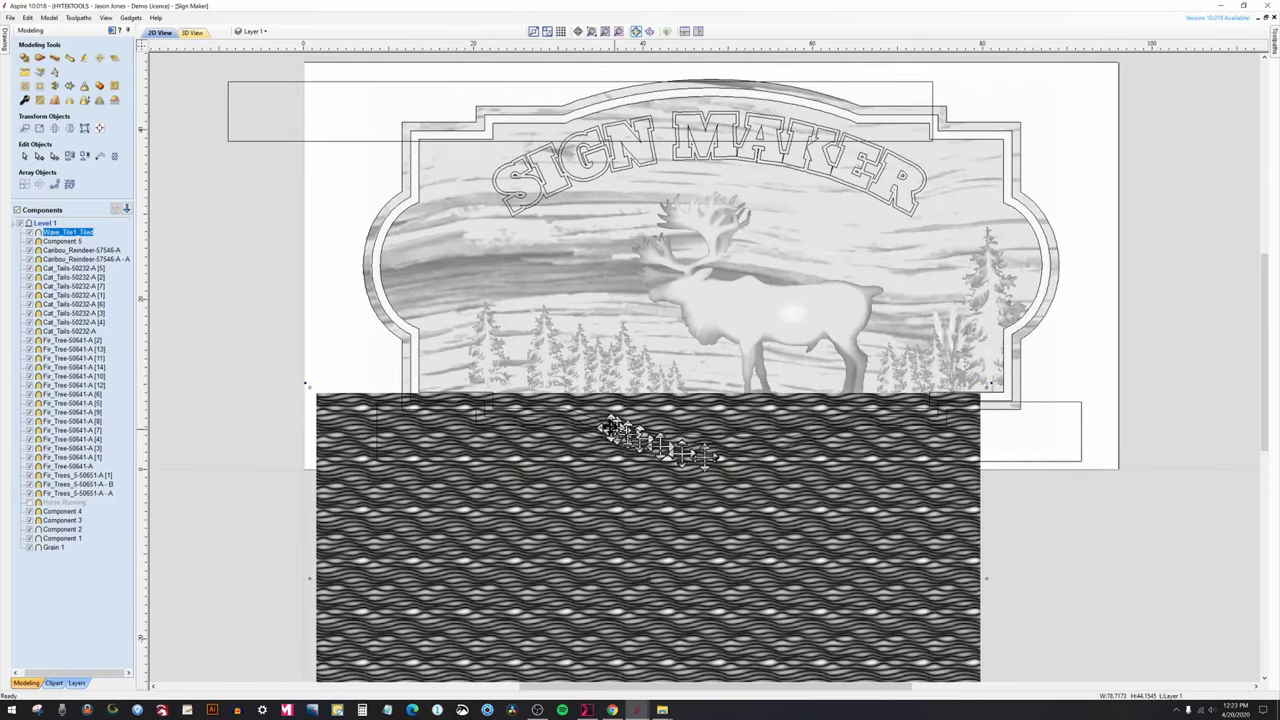
Trim the tiled wave component to the long 83 by 7 inch rectangle below the reindeer, allowing it to be baked.
scroll(590, 428, up, 5)
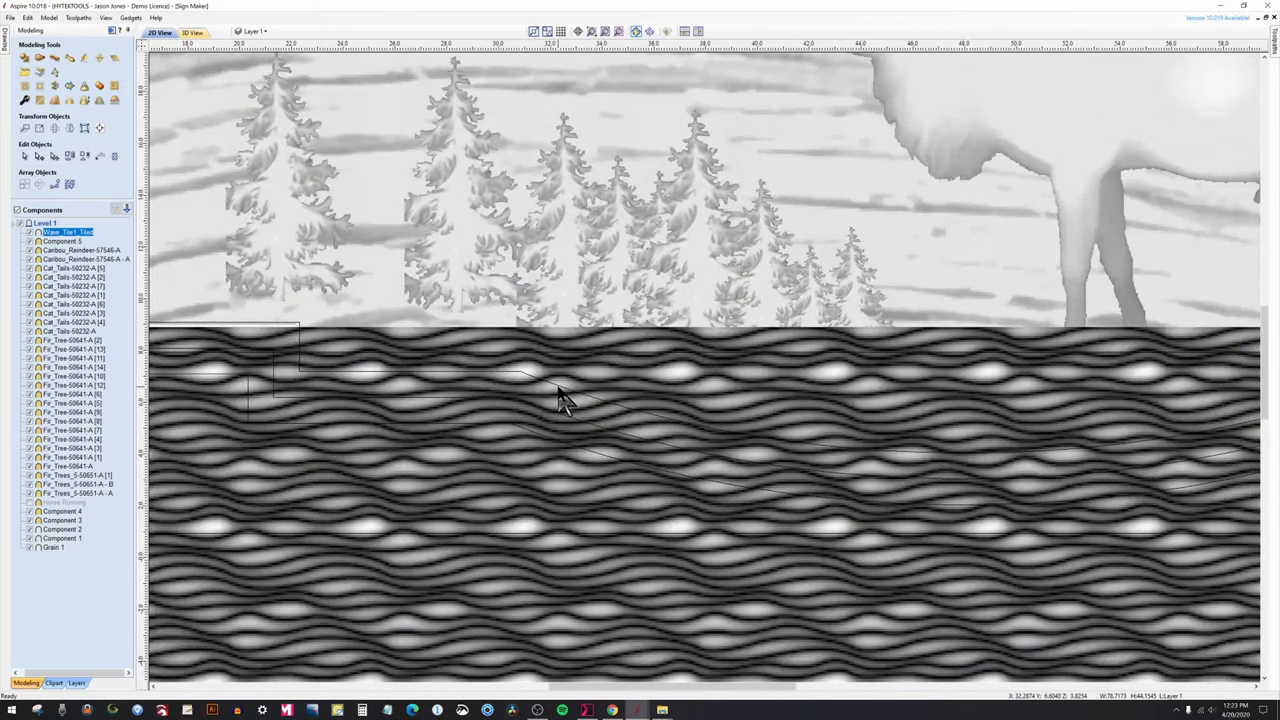
click(560, 395)
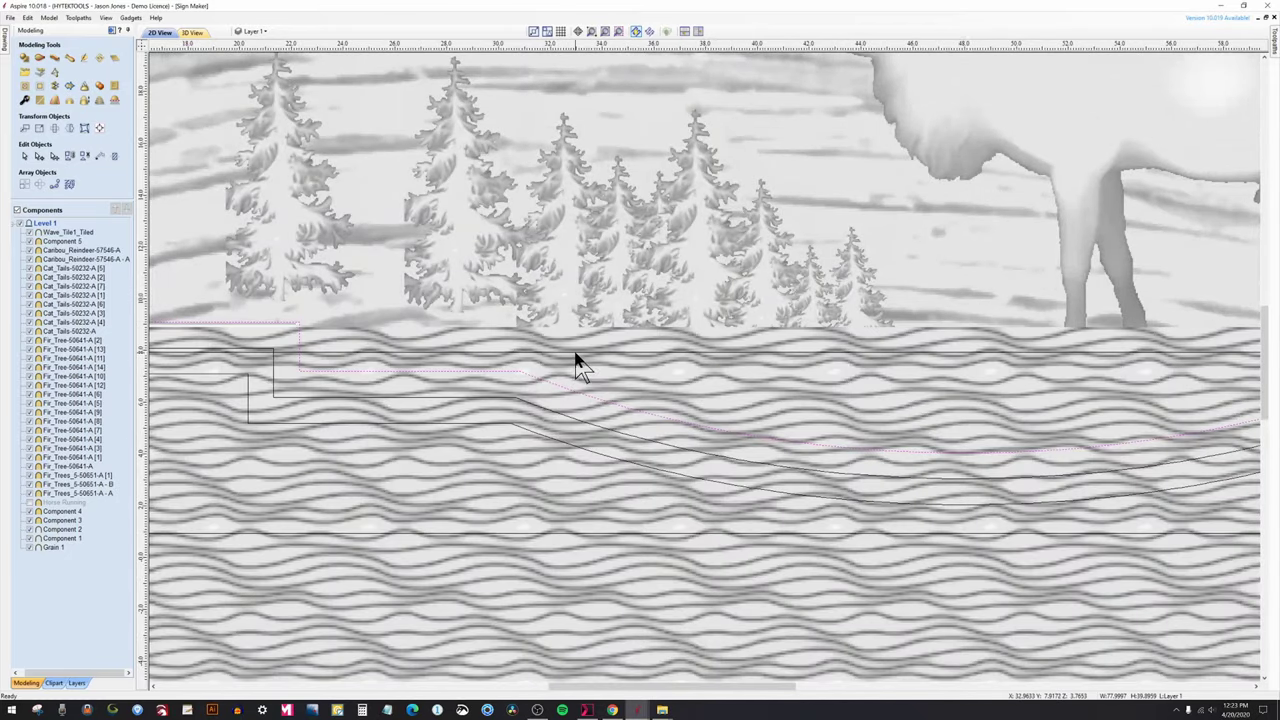
click(574, 353)
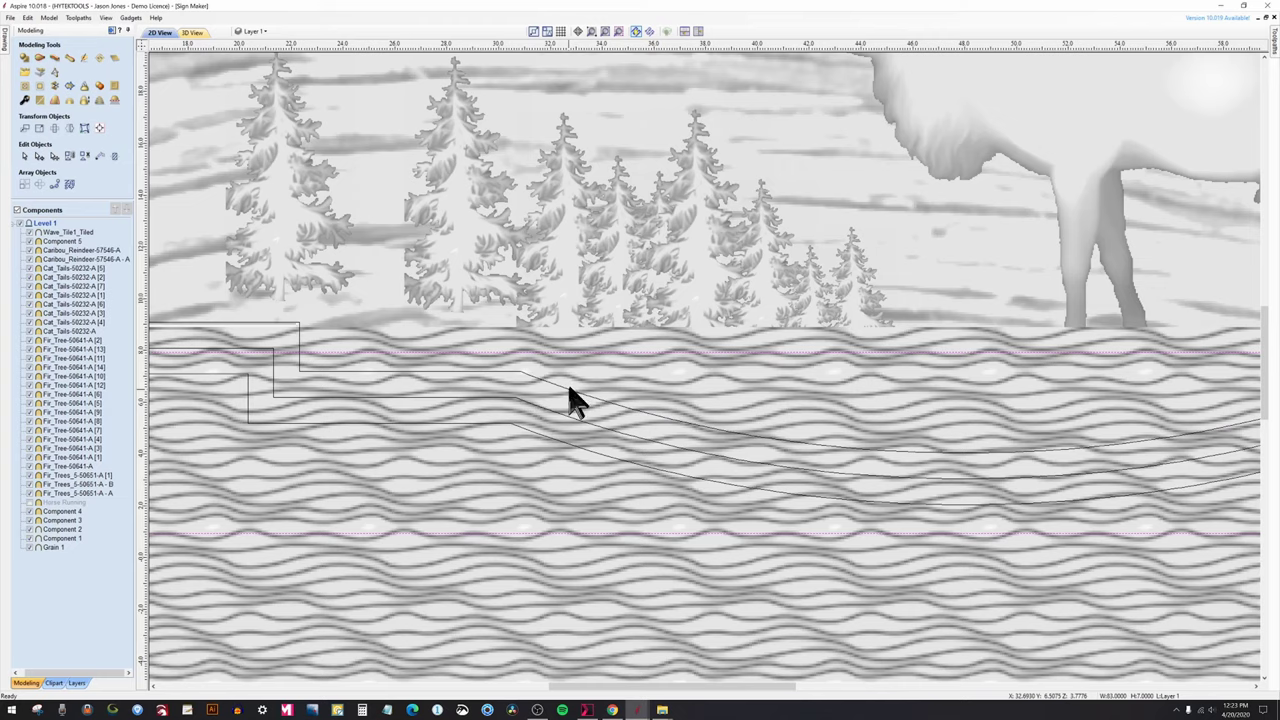
scroll(570, 398, down, 5)
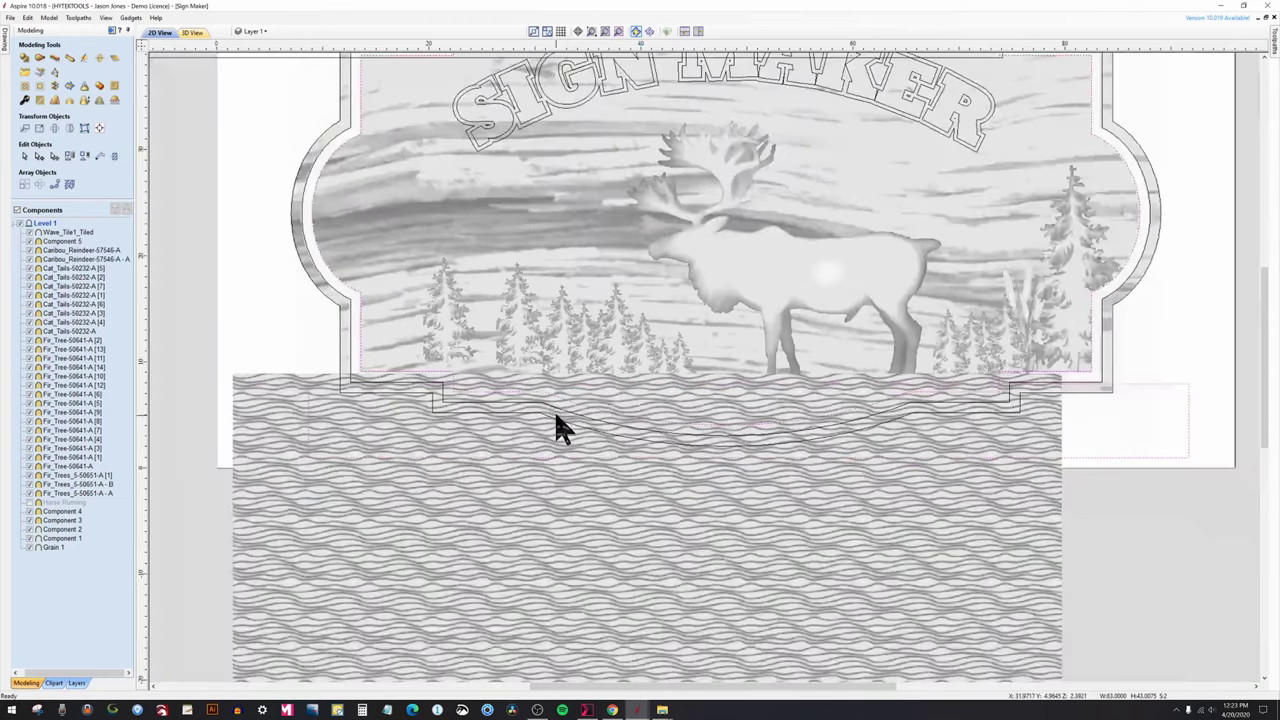
scroll(965, 430, up, 1)
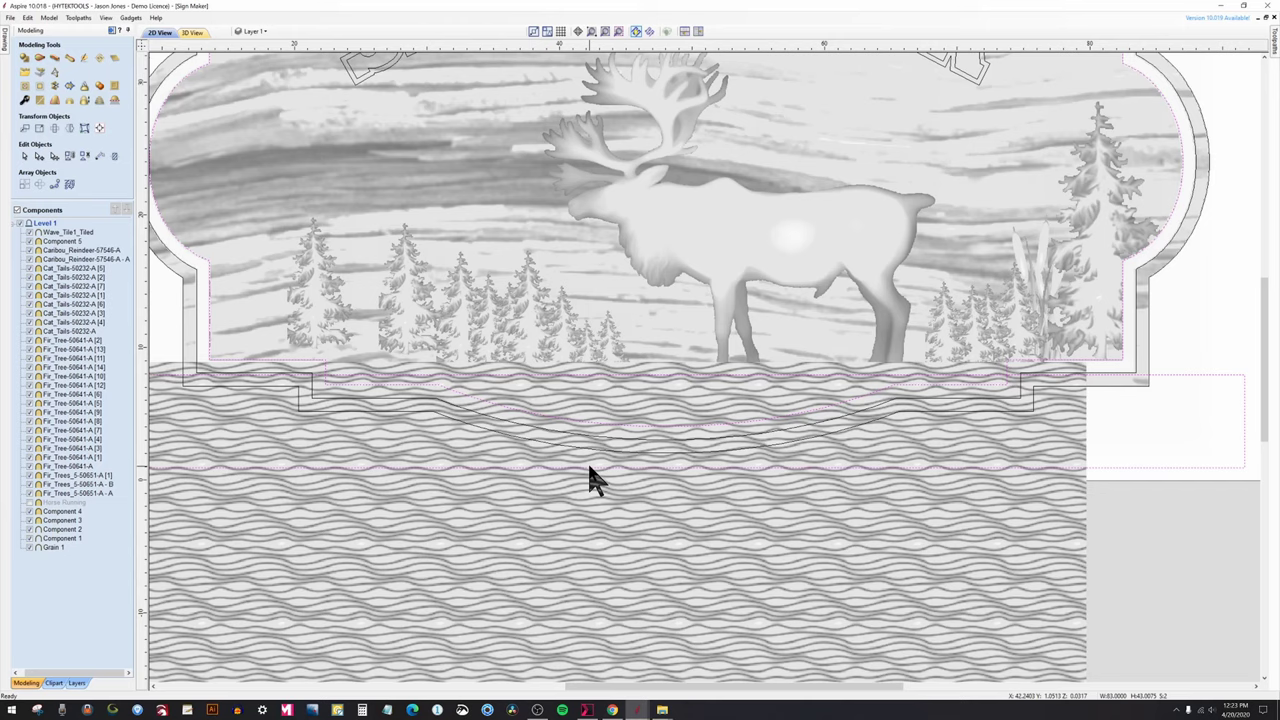
click(1108, 531)
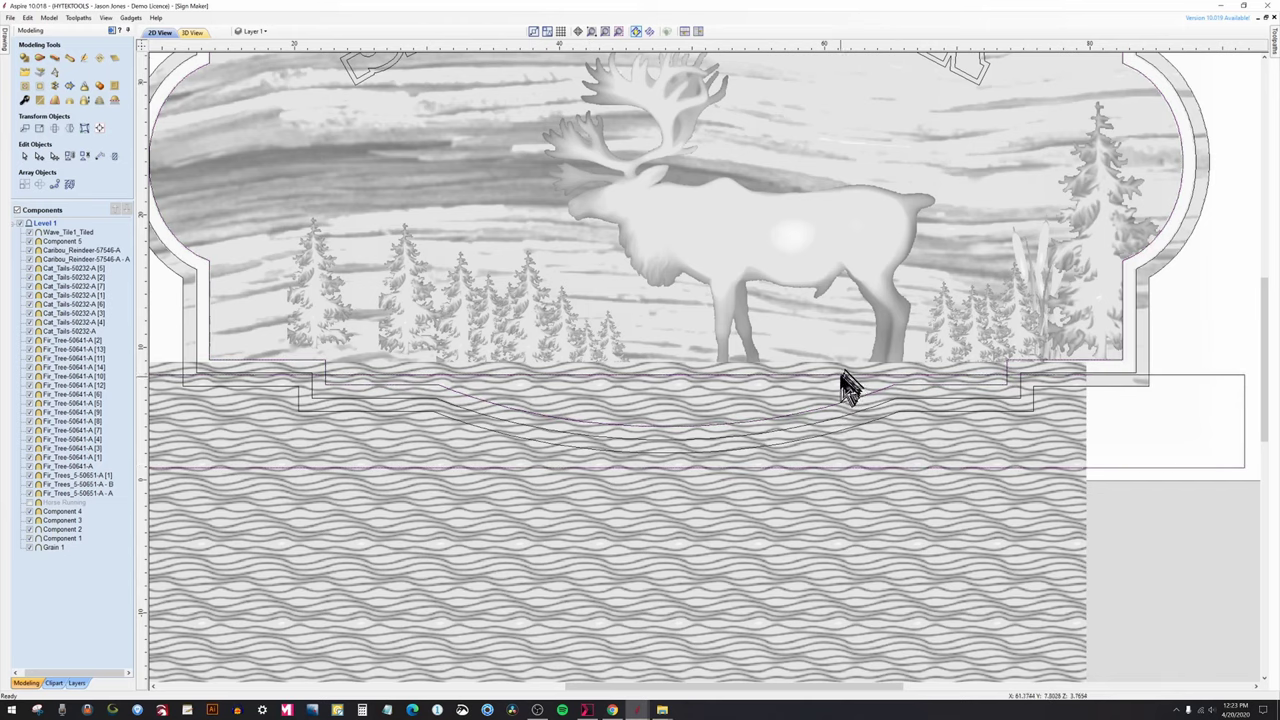
click(840, 388)
click(838, 388)
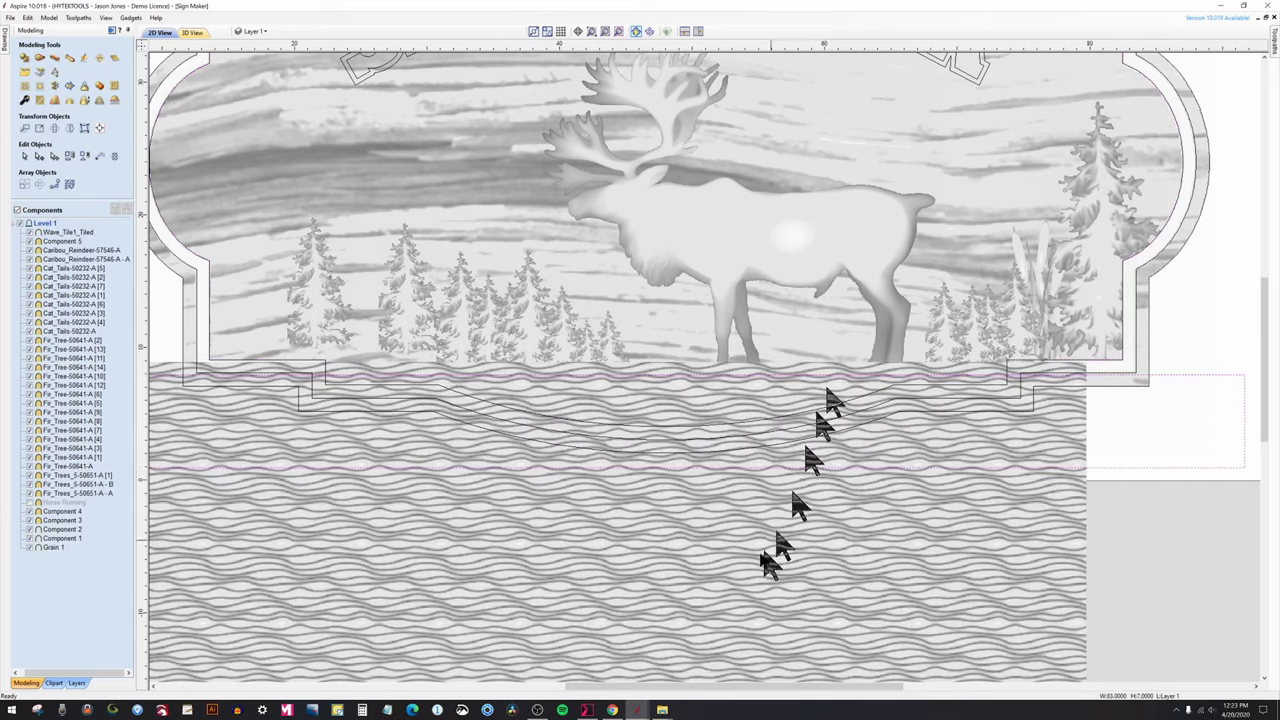
click(41, 98)
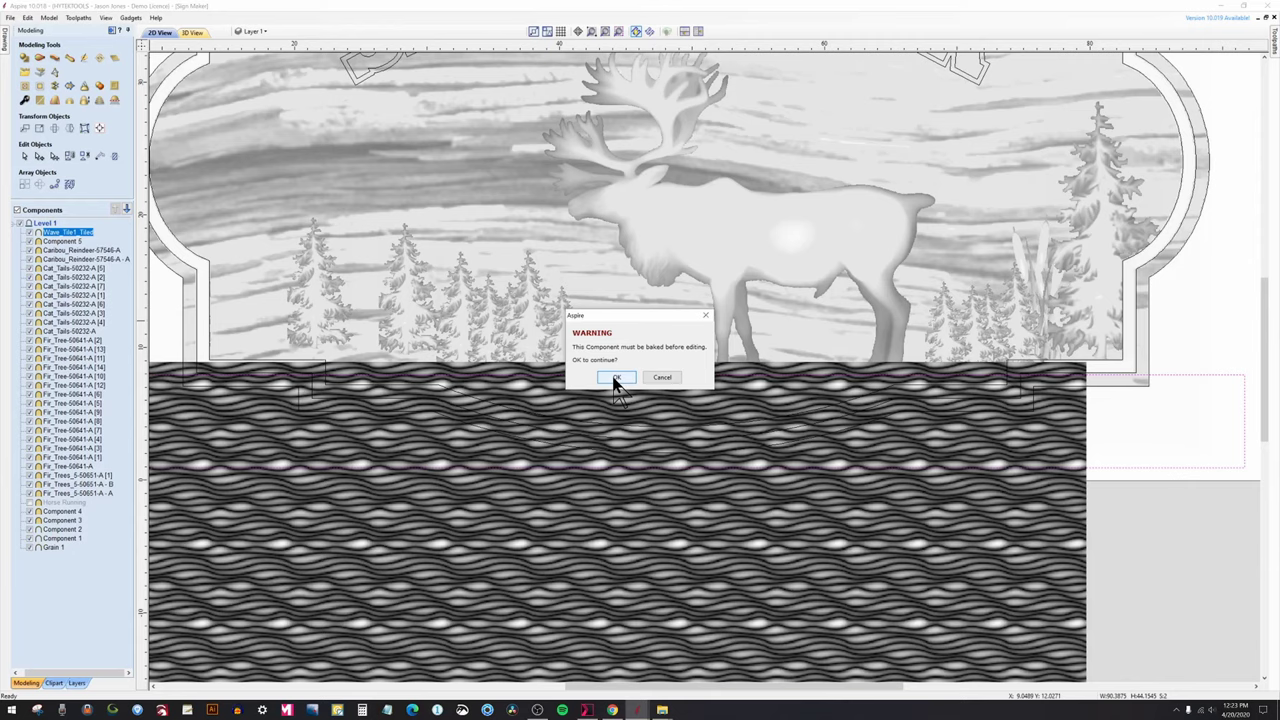
click(616, 378)
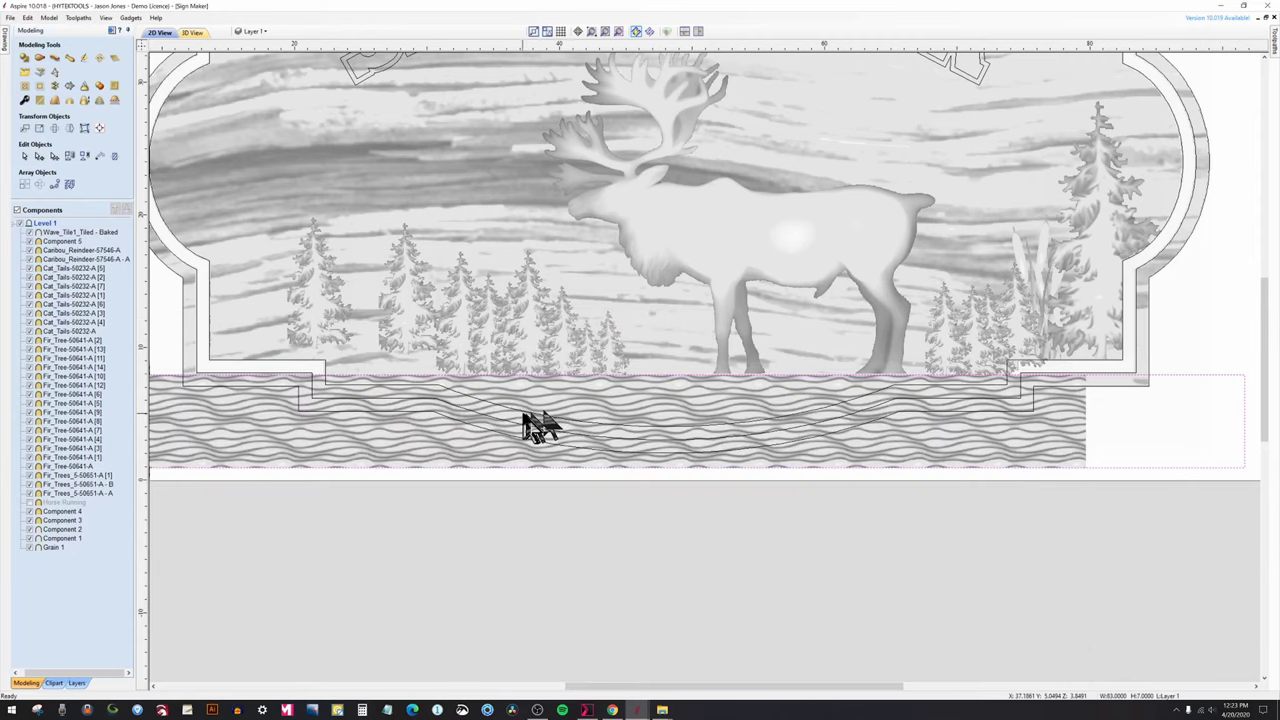
Trim the baked wave strip to the sign's inner border outline and show the model in 3D.
click(462, 462)
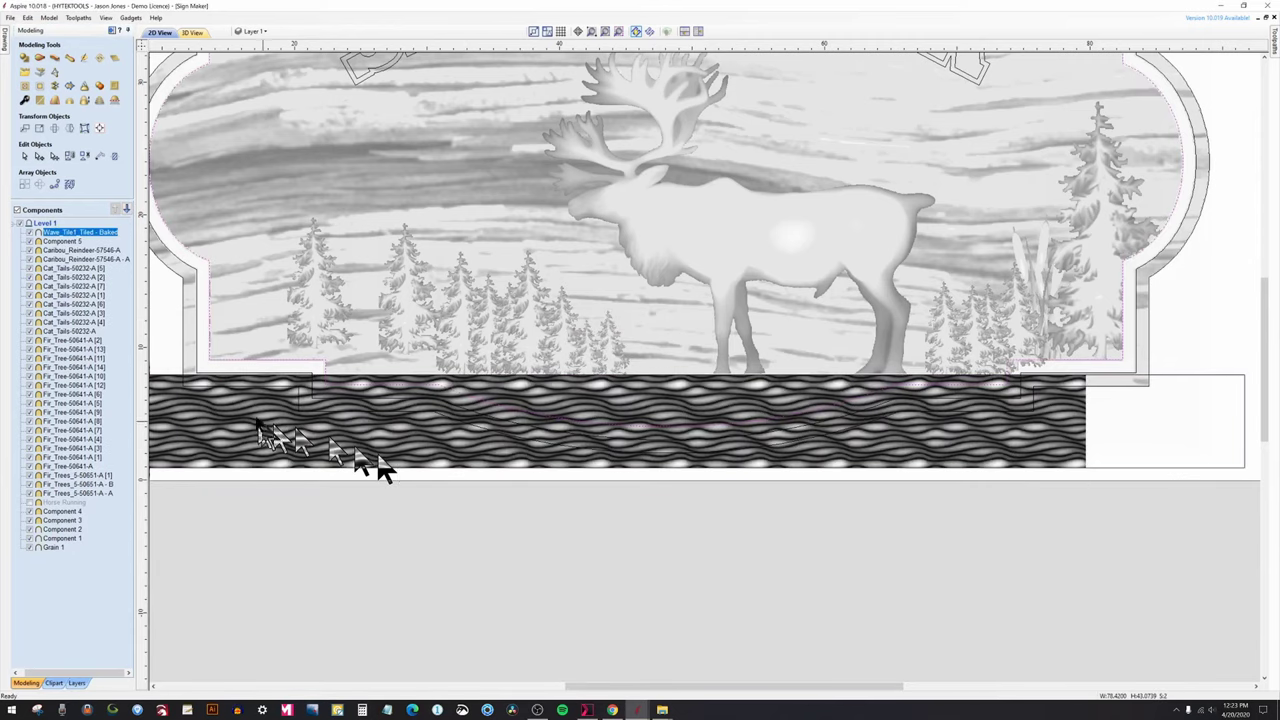
click(40, 88)
click(191, 33)
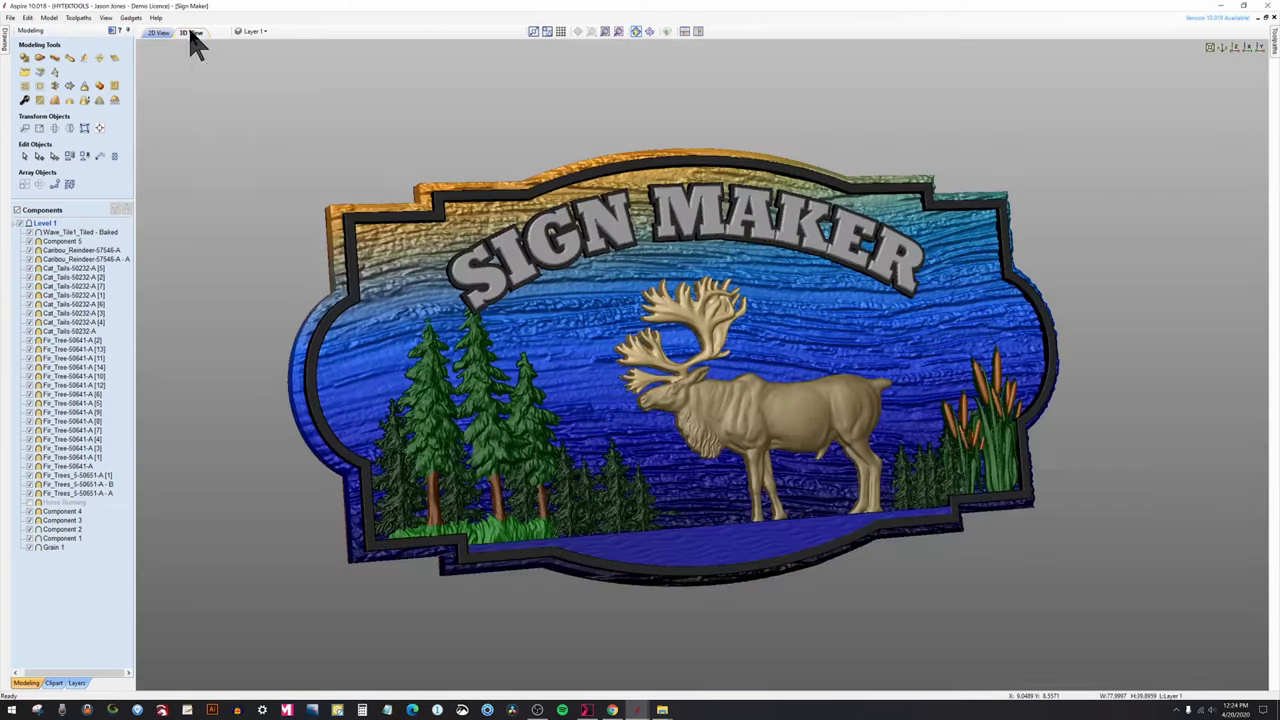
Set the baked wave component's shape height to 0.1 inches.
drag(429, 430, 760, 478)
click(760, 478)
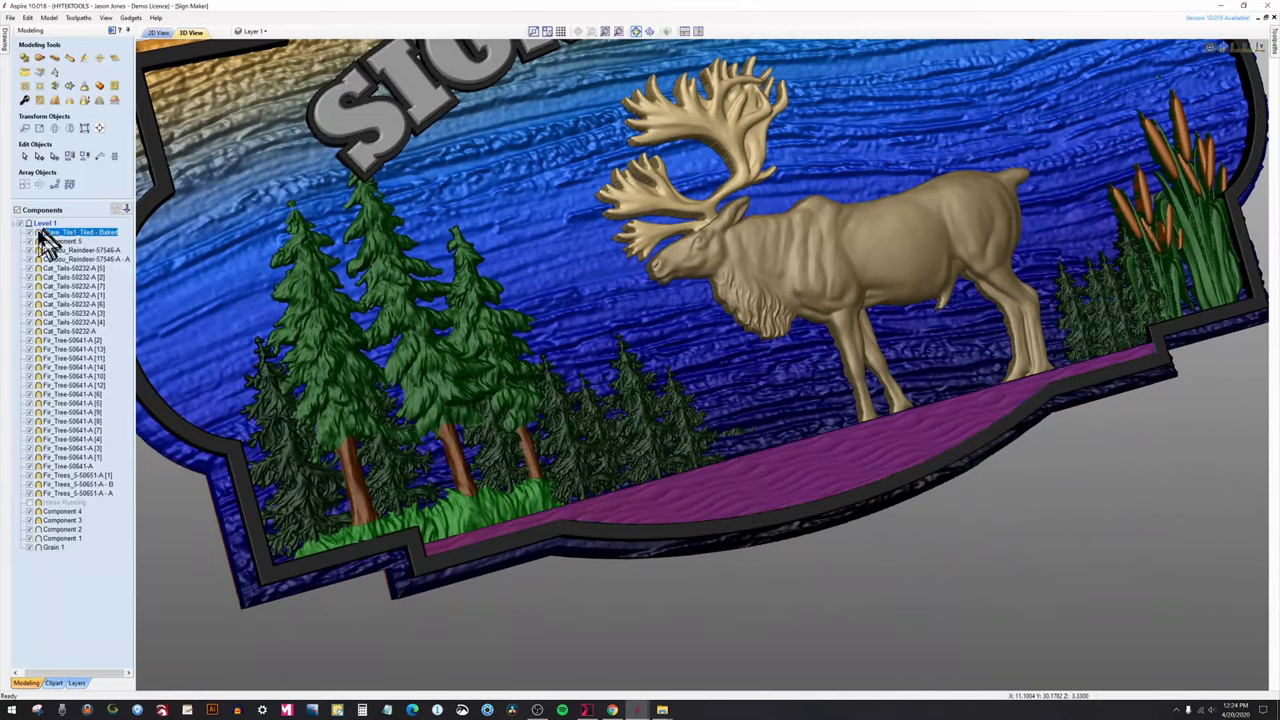
double_click(39, 234)
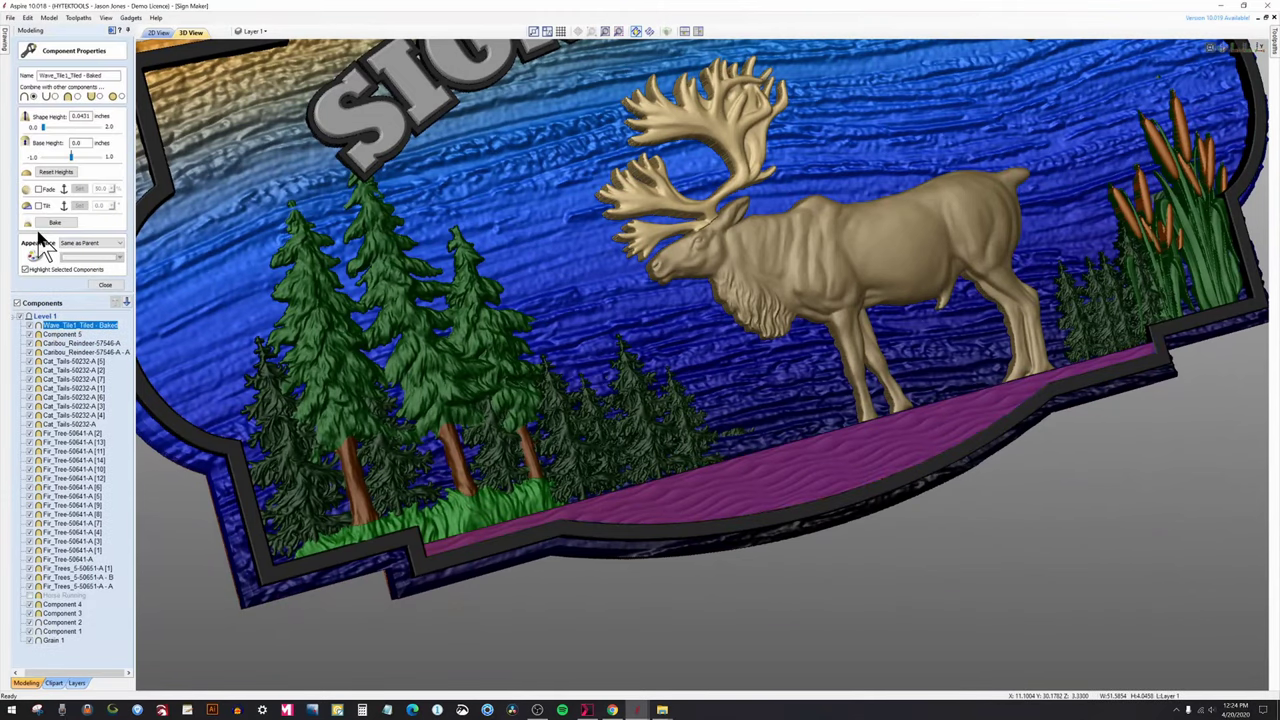
double_click(82, 117)
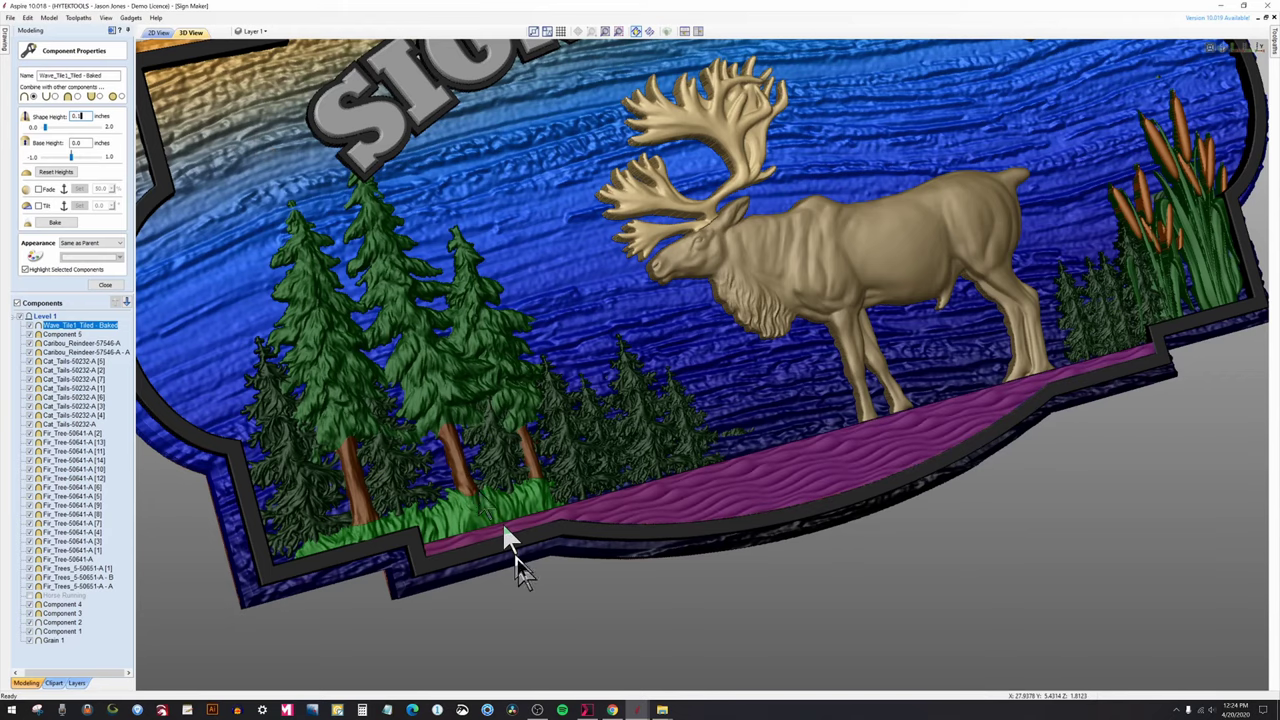
Examine the water ripples and the whole sign from the front and from several angles in 3D.
drag(502, 522, 655, 510)
click(735, 600)
drag(737, 594, 470, 405)
drag(538, 420, 777, 434)
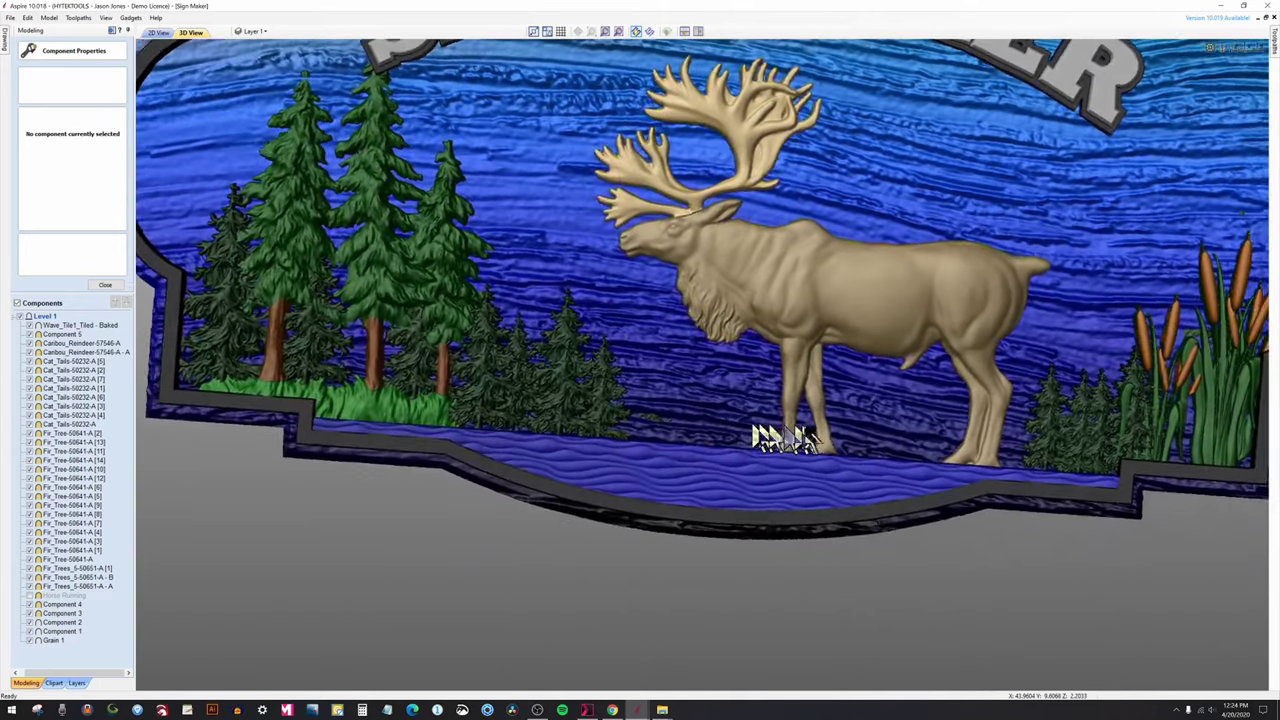
scroll(818, 448, down, 2)
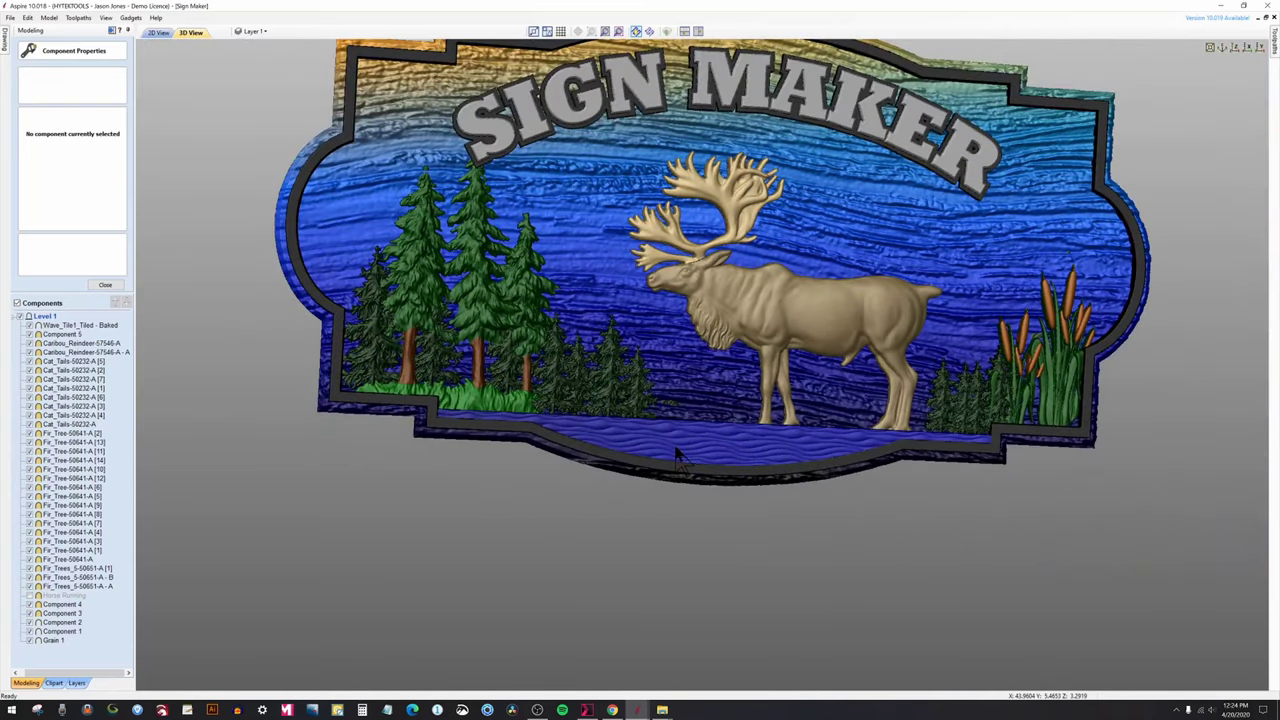
drag(677, 455, 1088, 375)
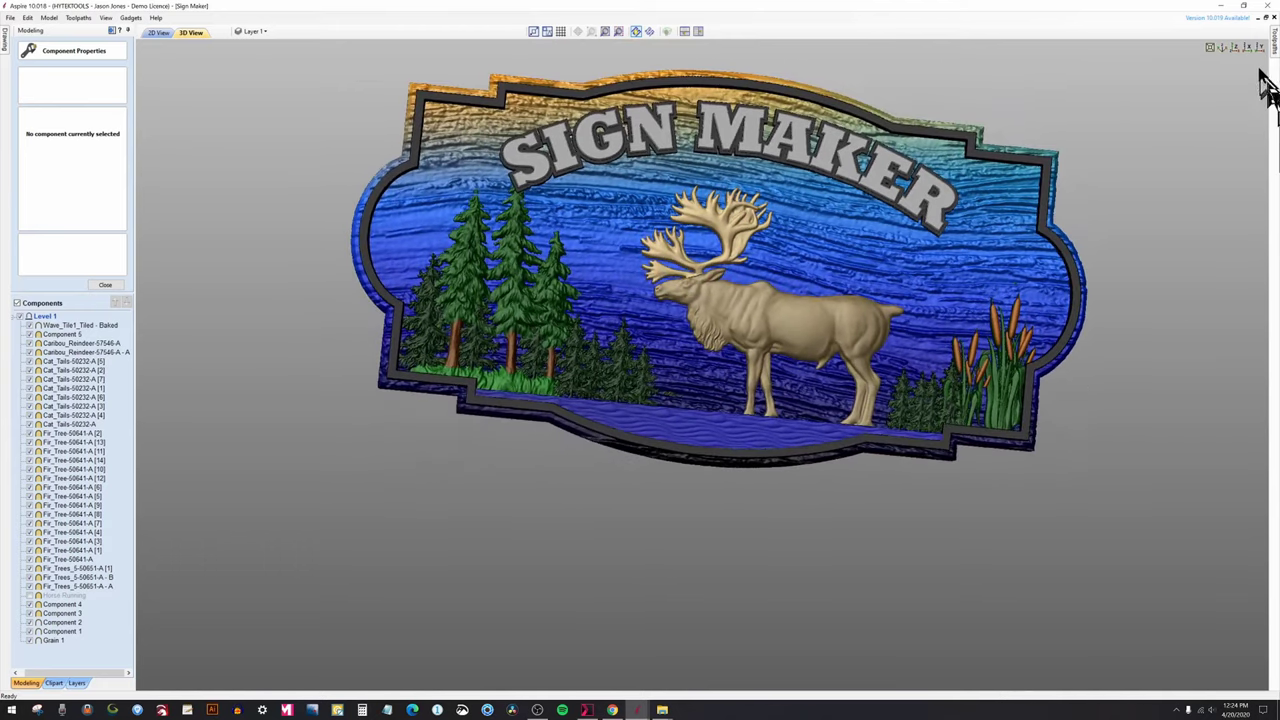
click(1233, 50)
scroll(695, 580, up, 3)
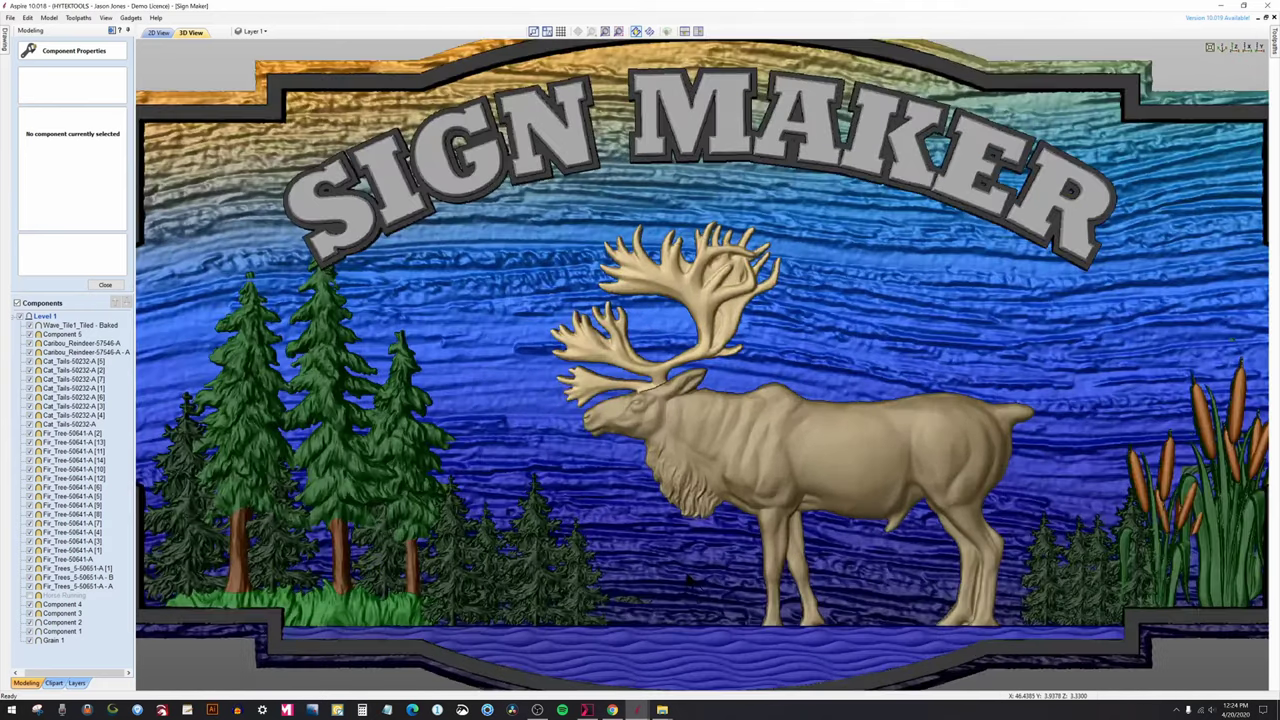
drag(695, 580, 806, 429)
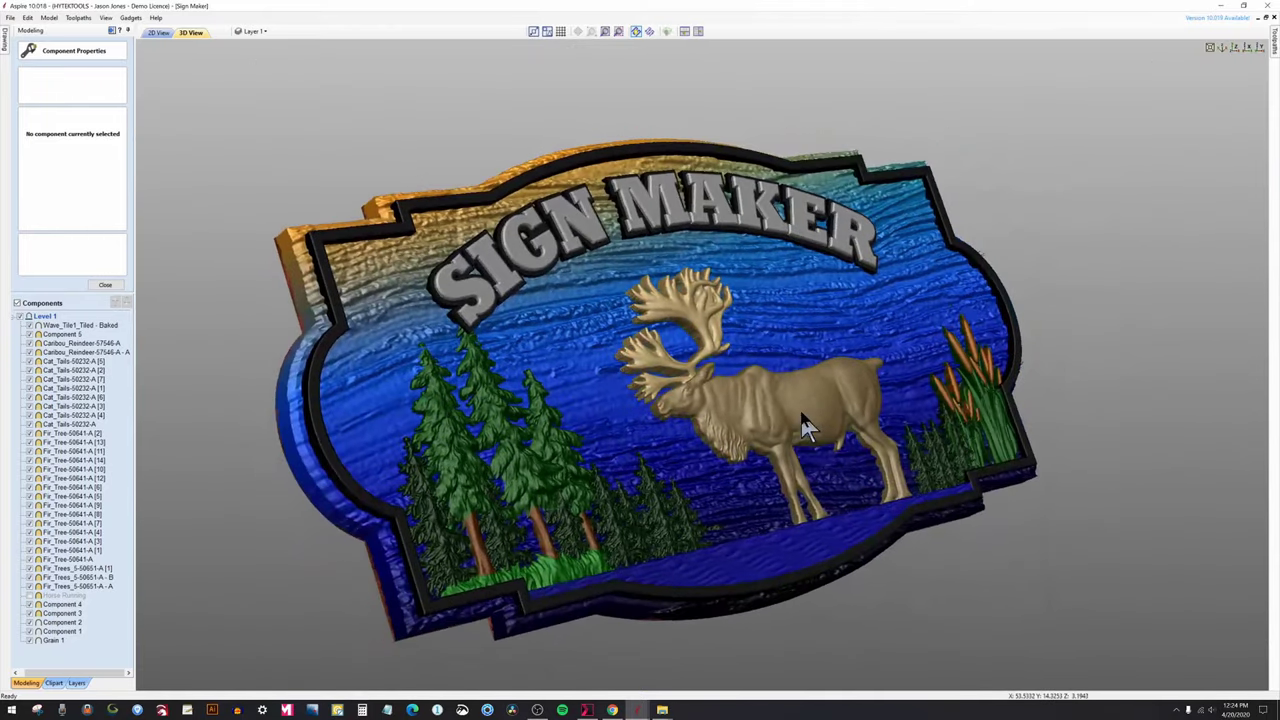
click(105, 285)
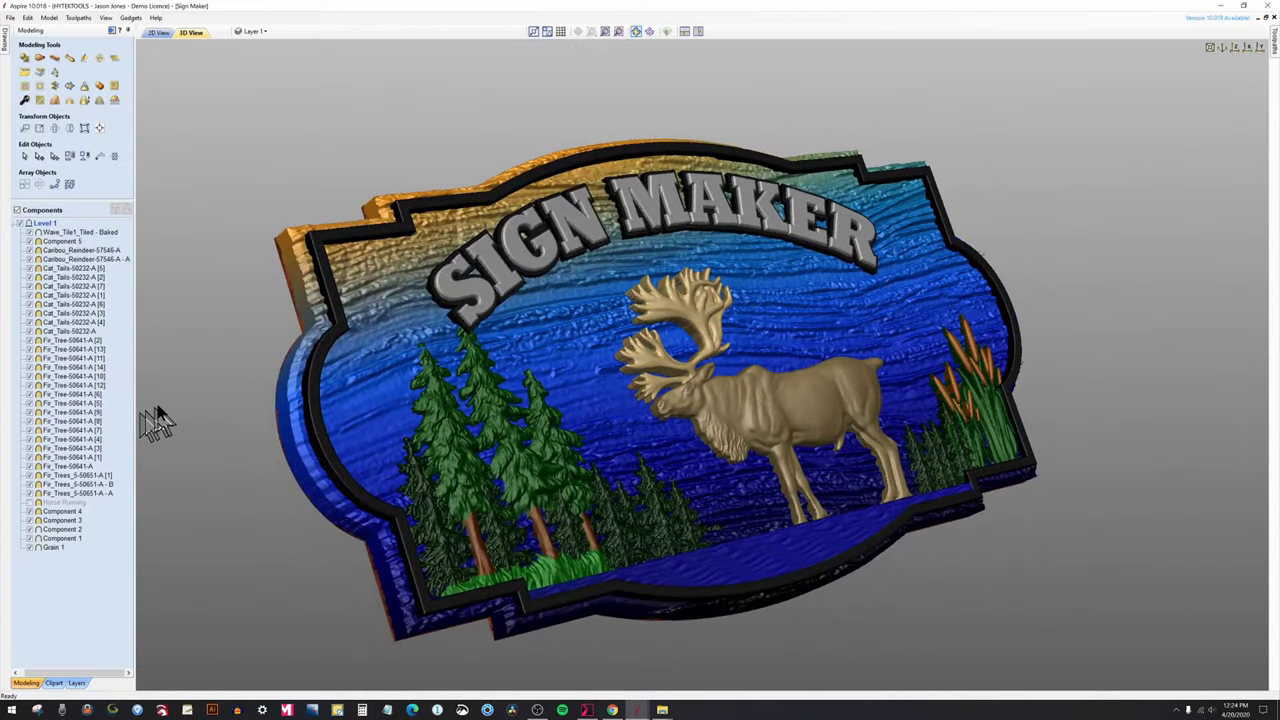
drag(757, 457, 645, 458)
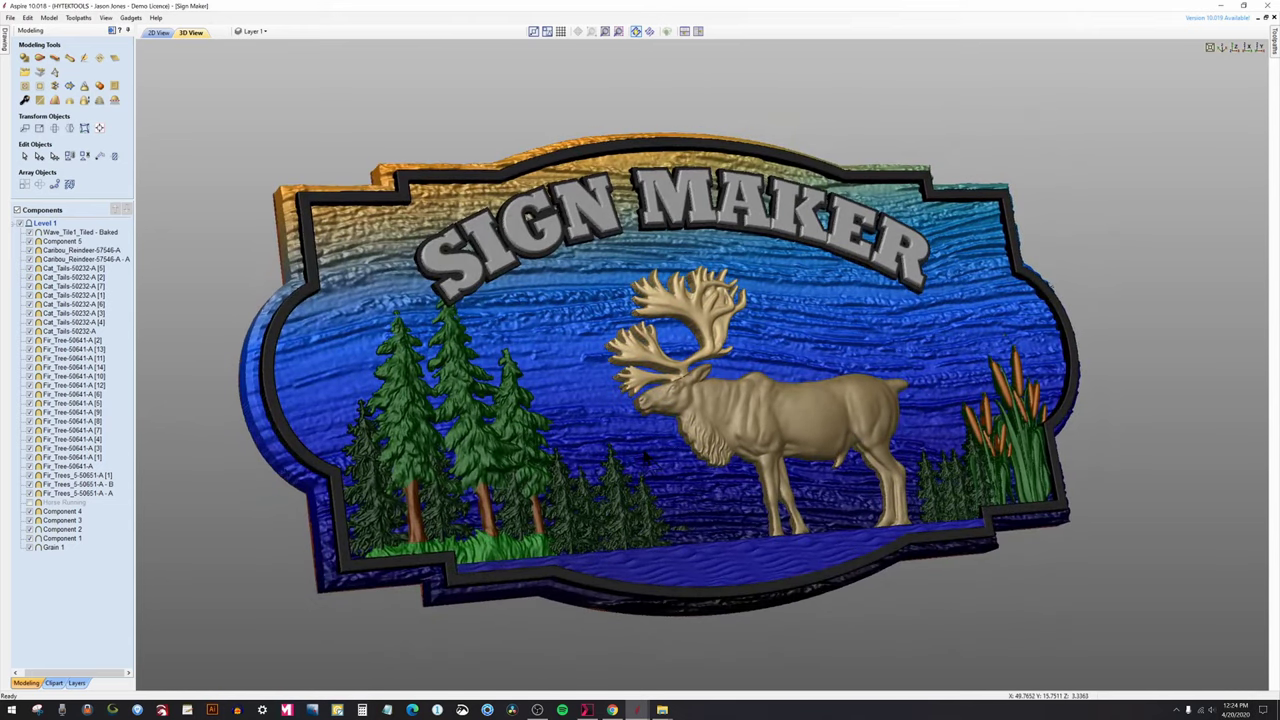
Switch to Xara Photo & Graphic Designer to look at the orange-to-blue gradient rectangle, and return to Aspire.
mouse_move(589, 714)
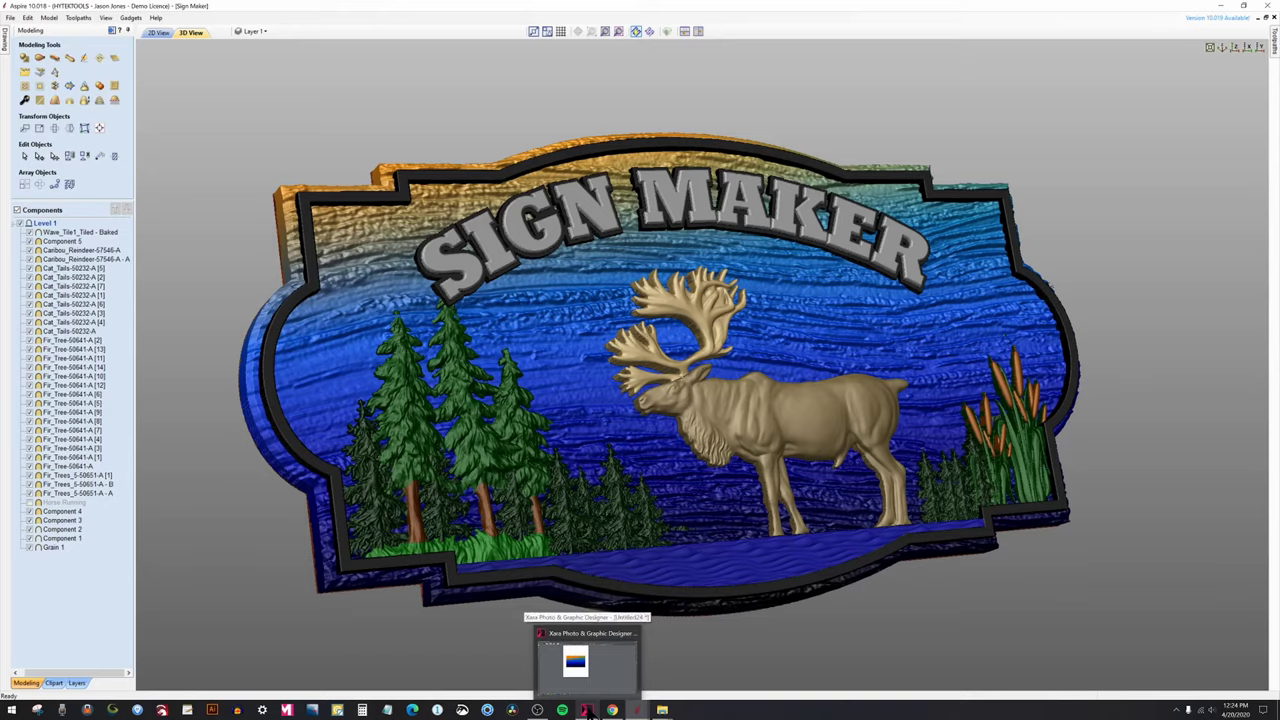
click(589, 710)
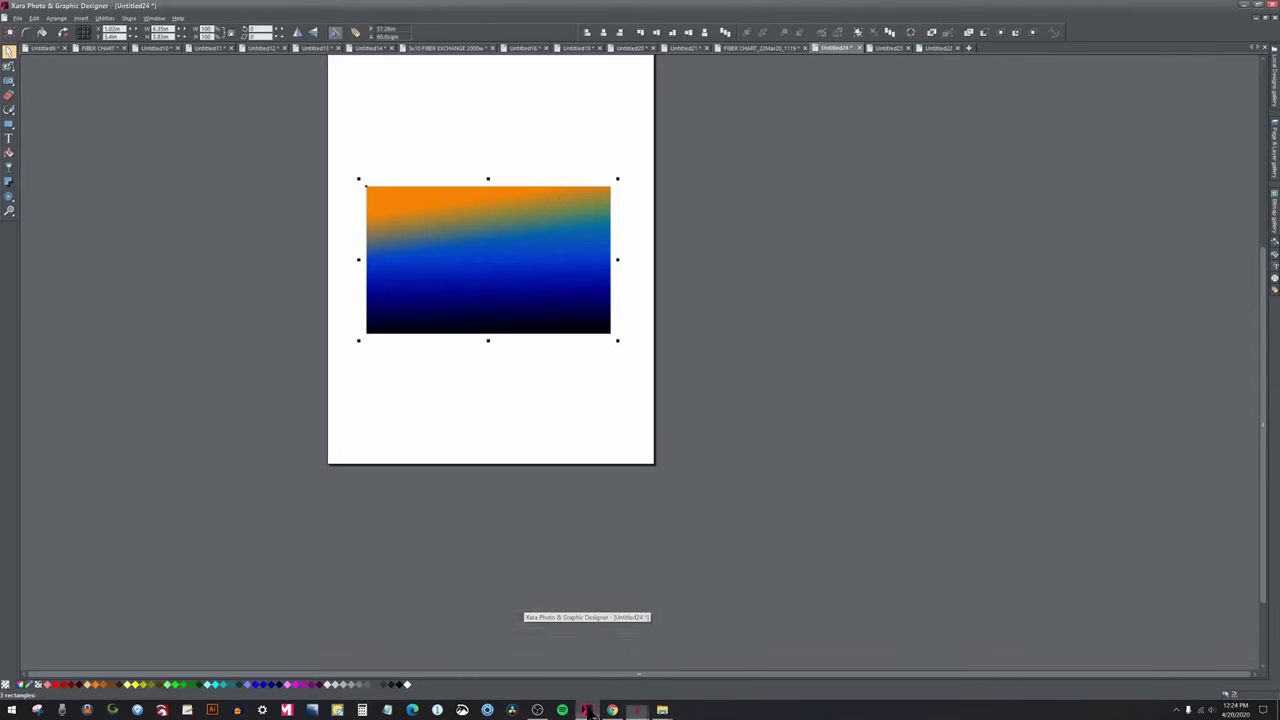
click(484, 400)
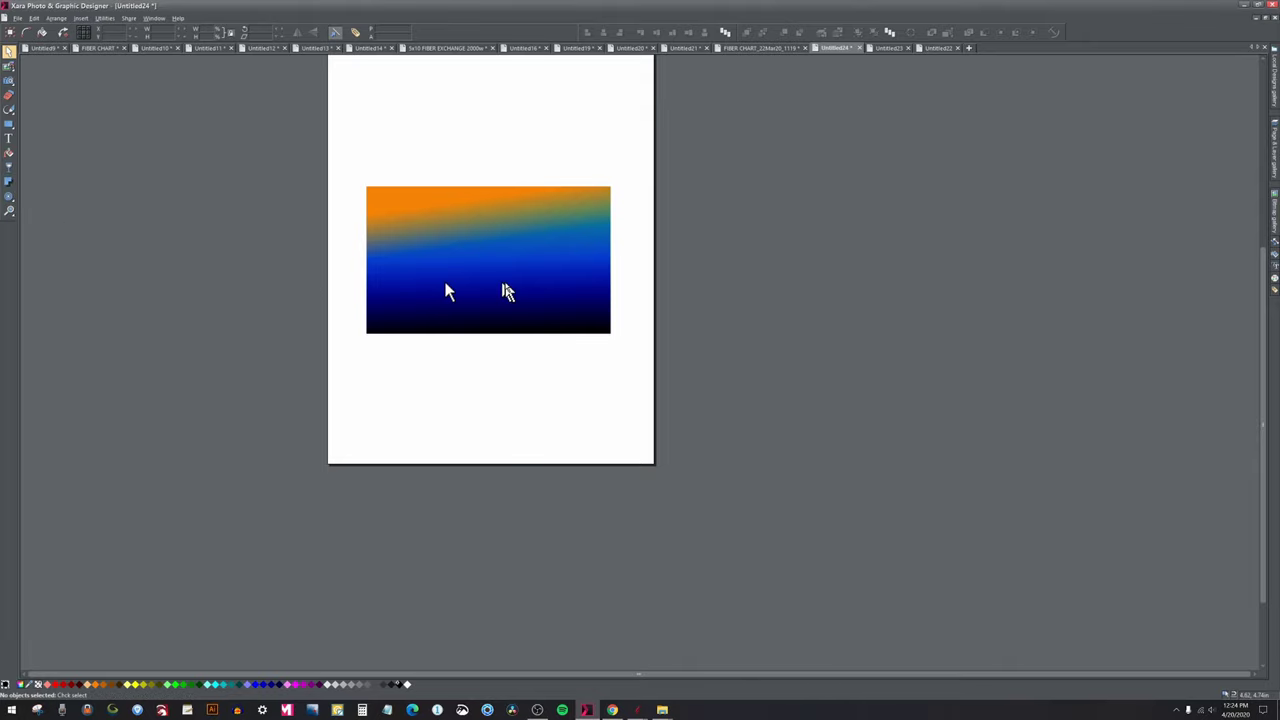
drag(505, 290, 482, 469)
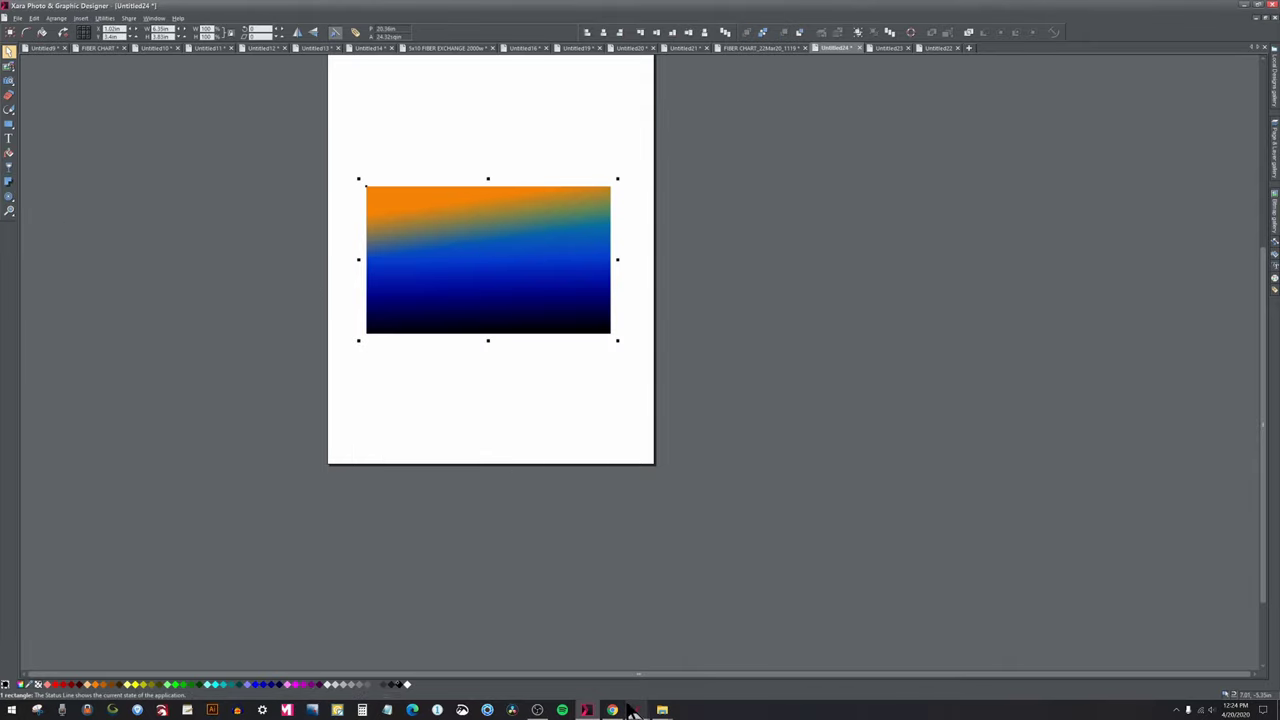
mouse_move(634, 708)
click(678, 680)
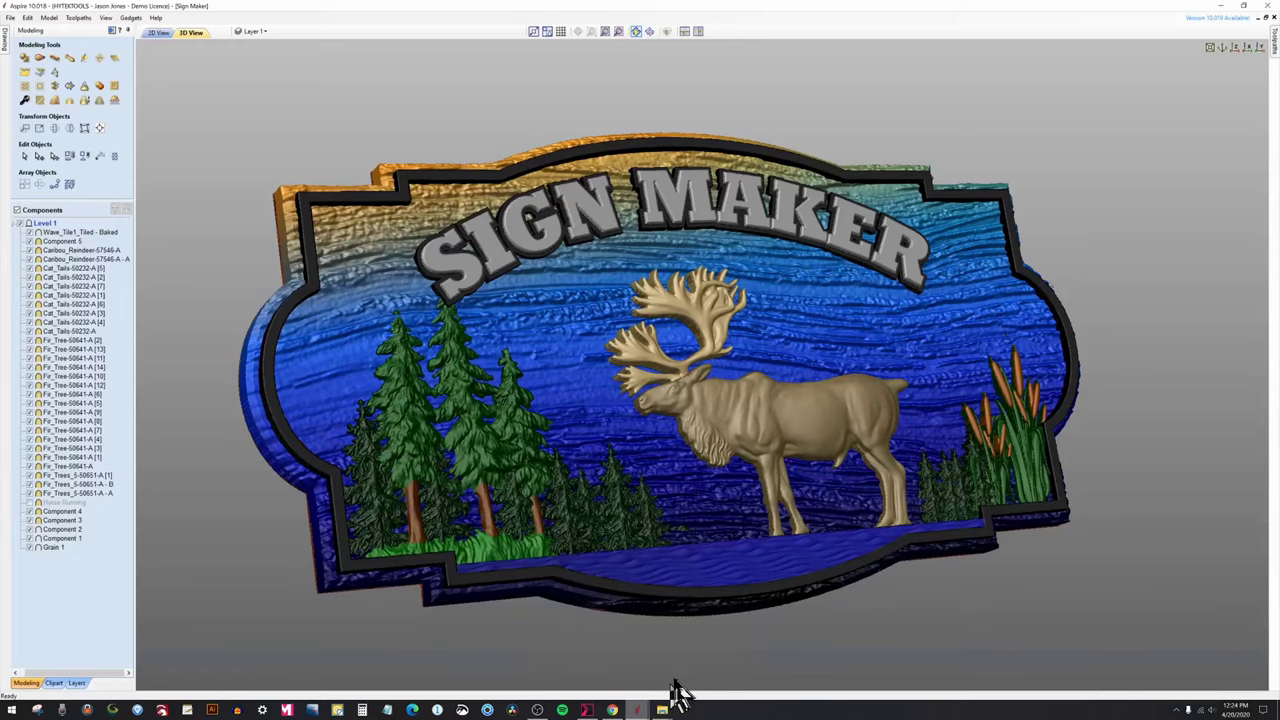
Set the wave component's appearance to Use Material with the sunset texture.
click(715, 575)
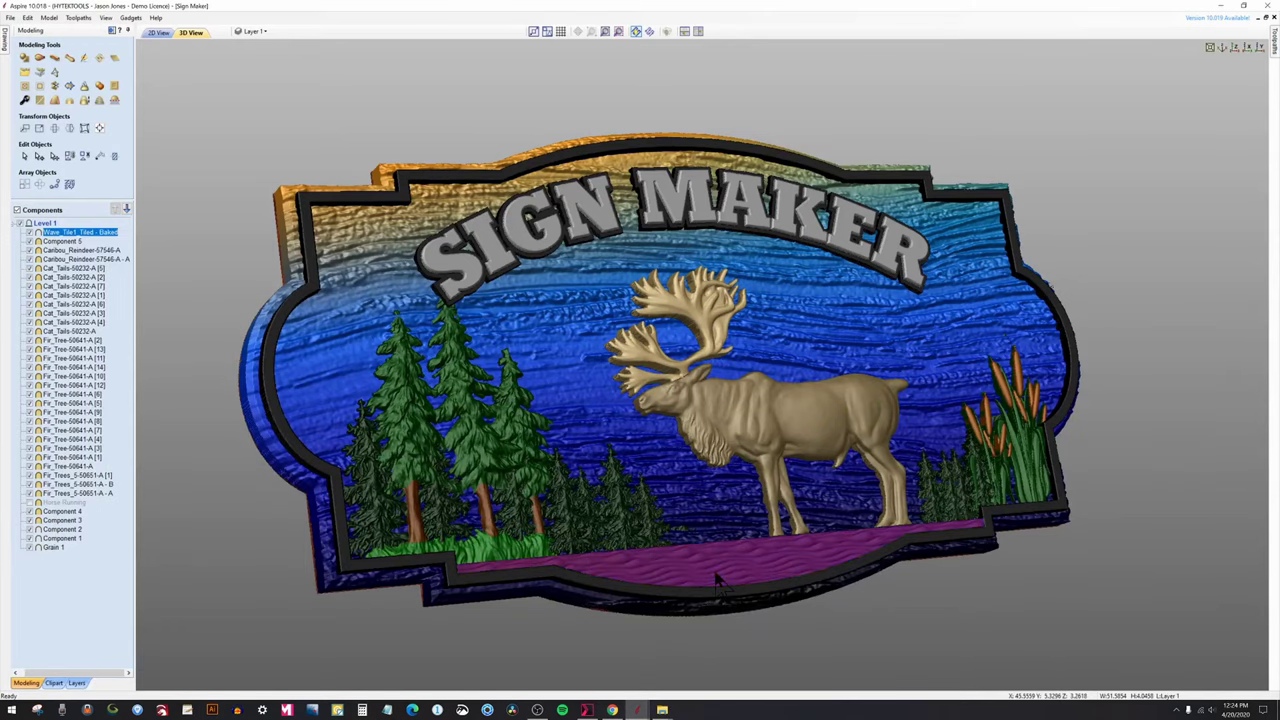
double_click(40, 231)
click(95, 244)
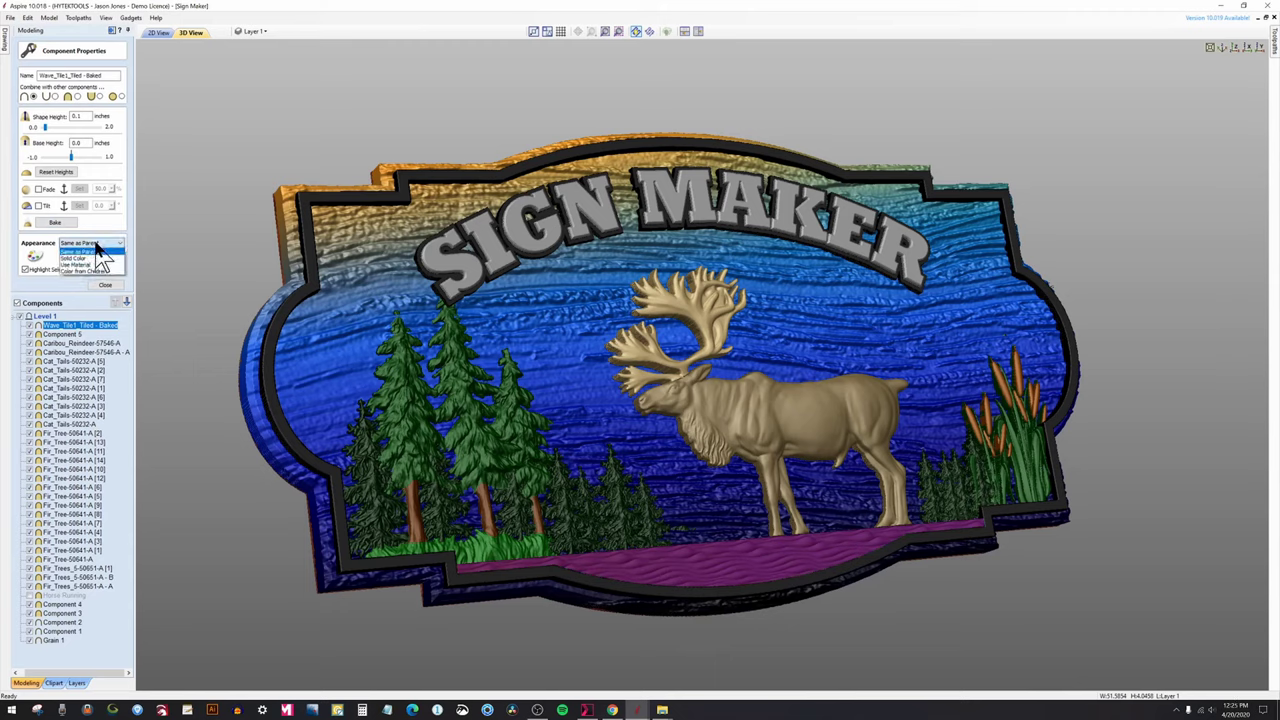
click(95, 265)
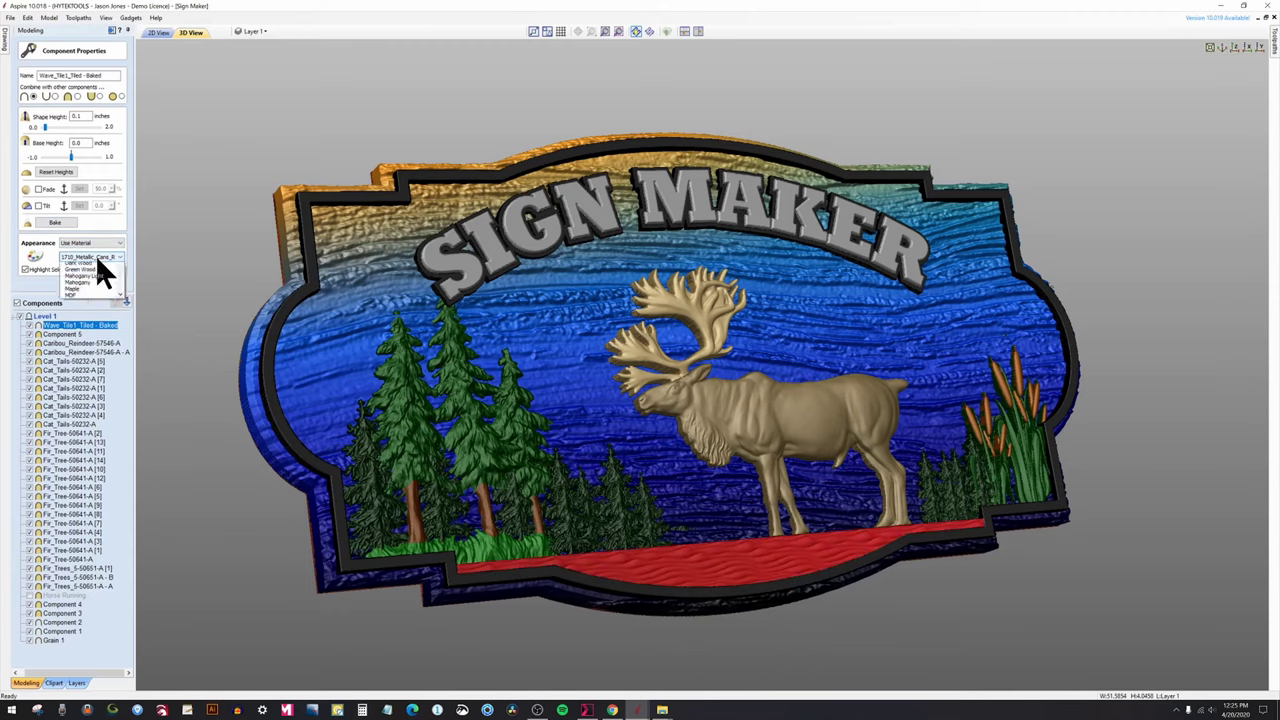
click(95, 256)
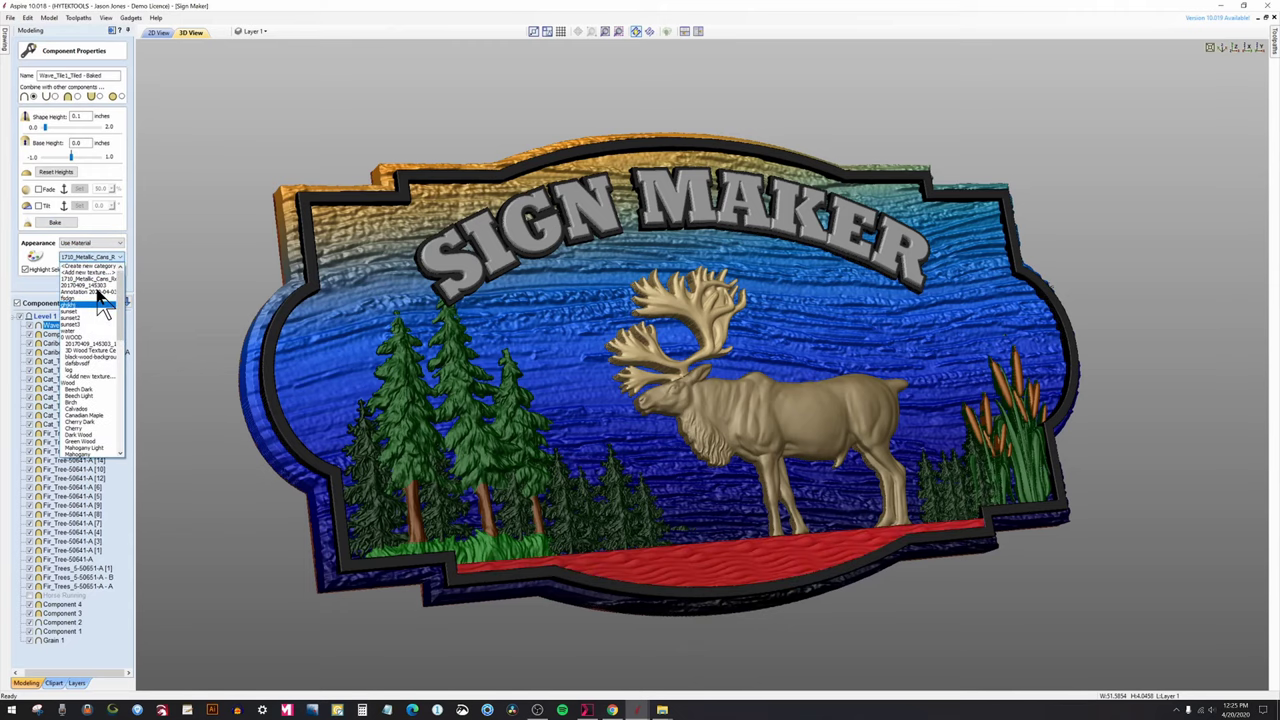
click(88, 313)
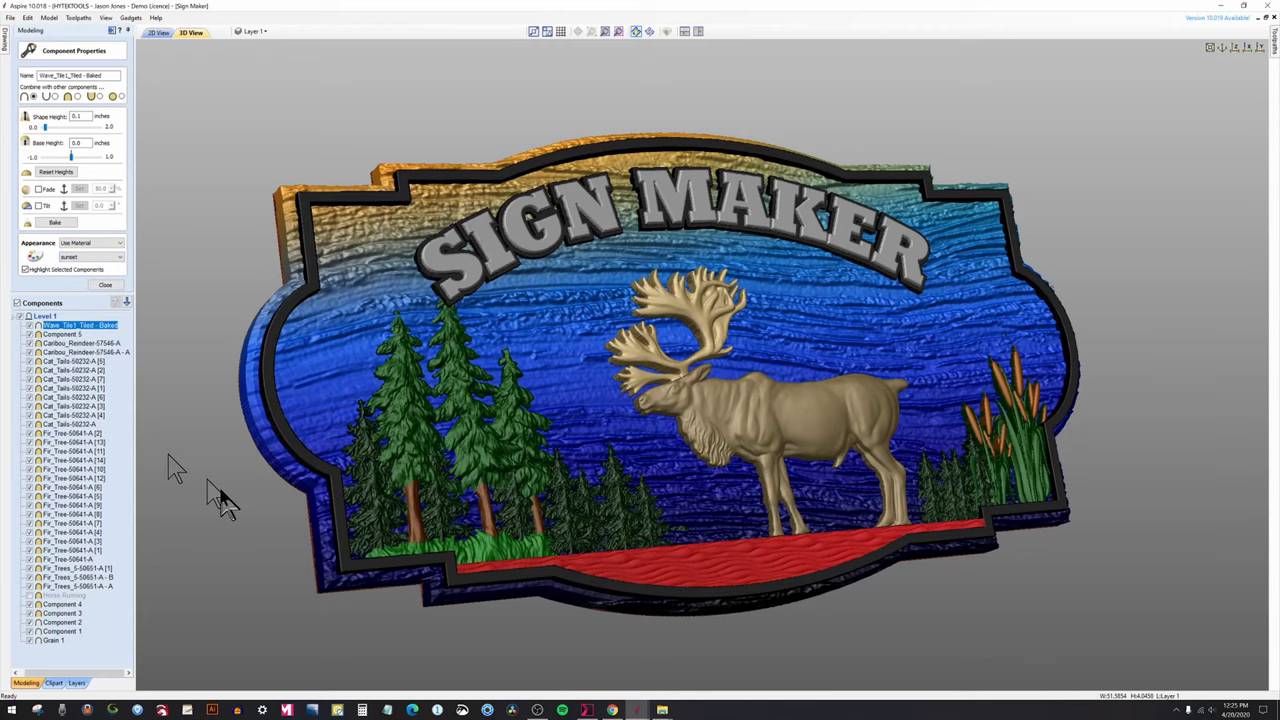
click(224, 505)
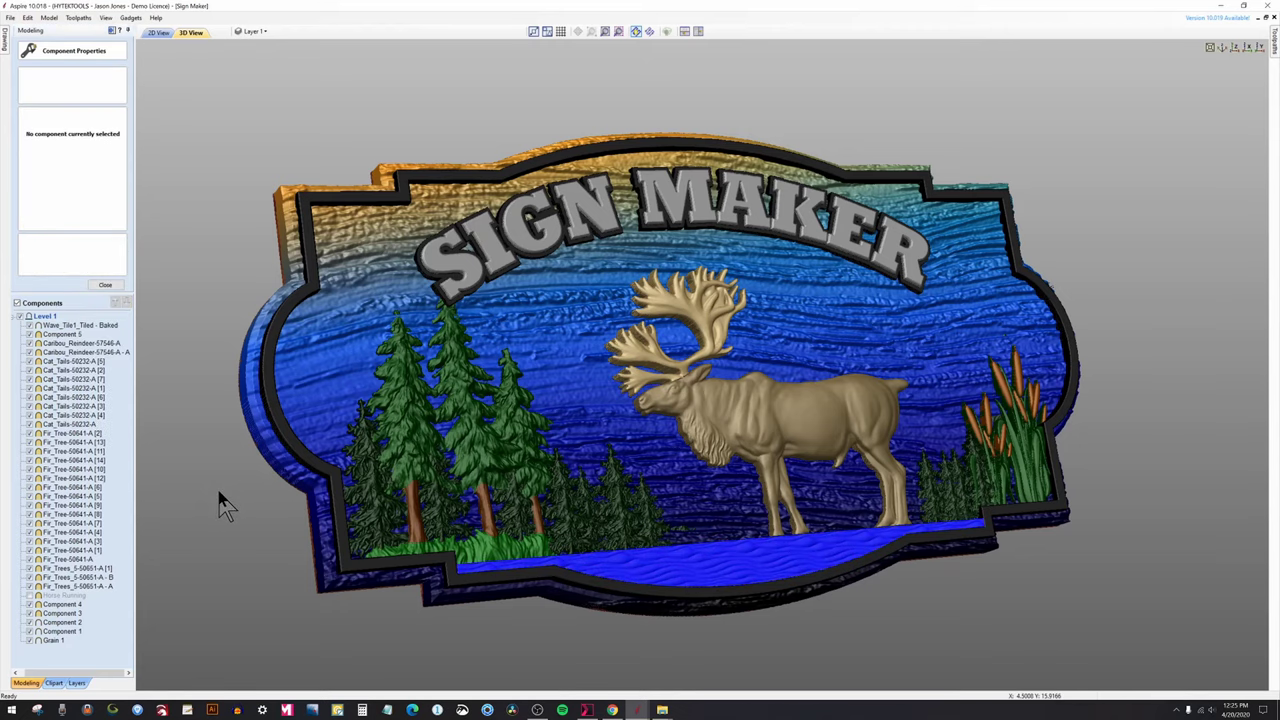
Change the wave component's material to the water texture and check it in 3D.
click(713, 570)
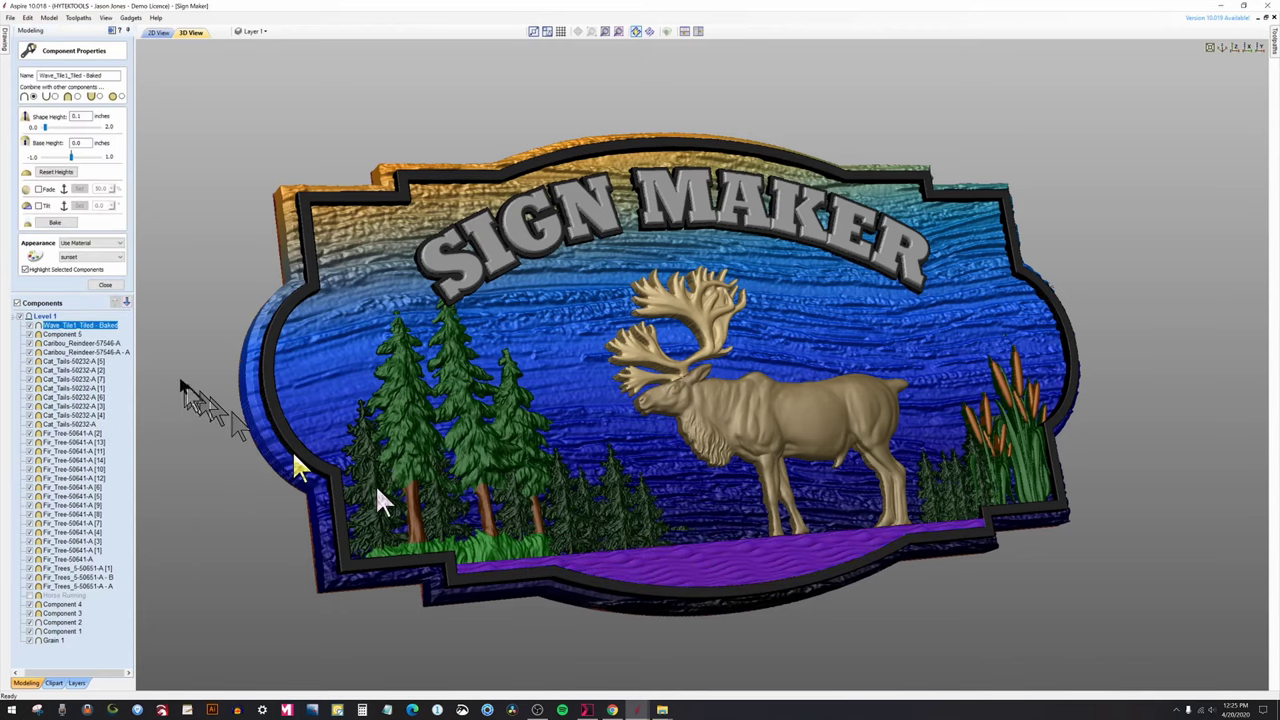
click(88, 256)
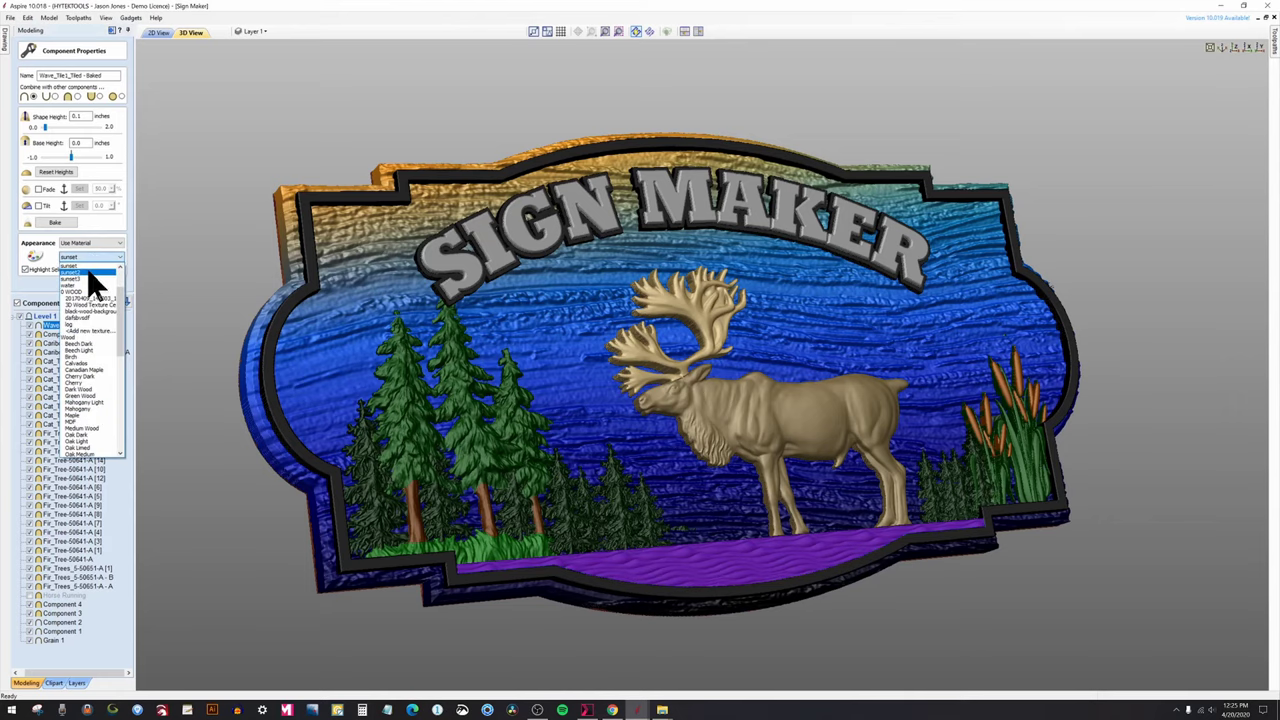
click(90, 285)
click(247, 573)
drag(247, 573, 886, 509)
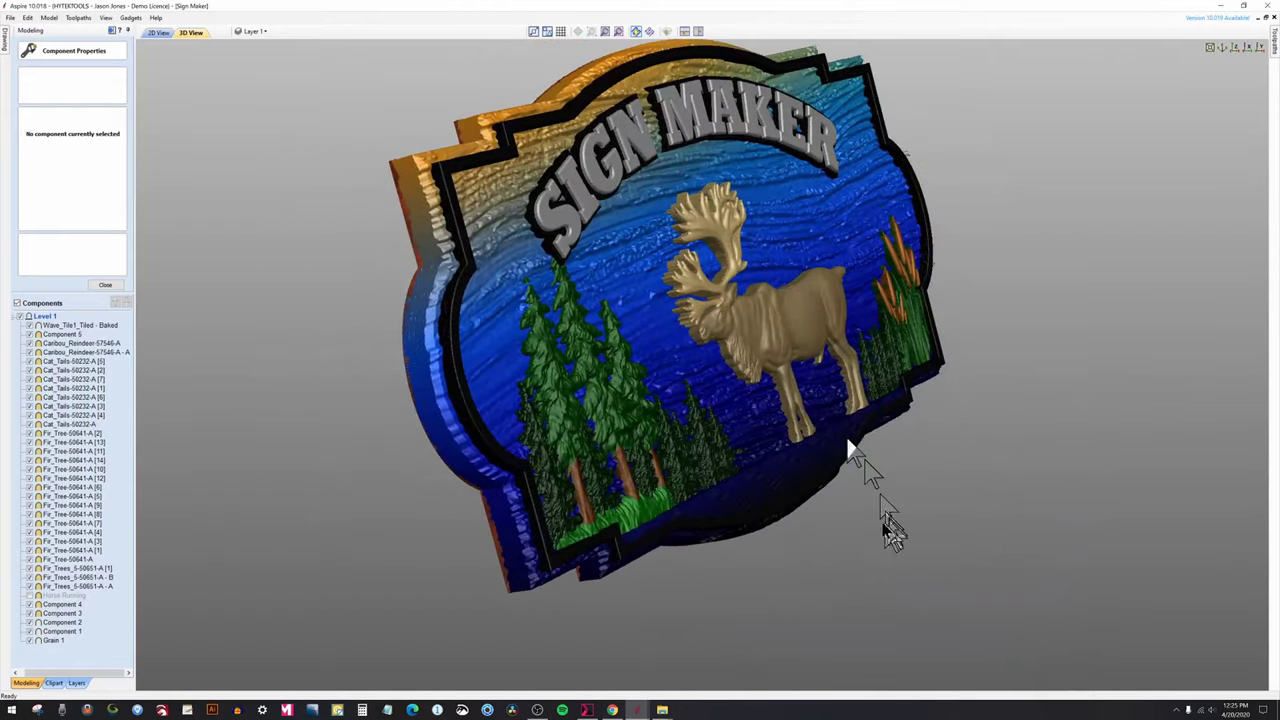
scroll(777, 537, up, 6)
scroll(486, 423, down, 8)
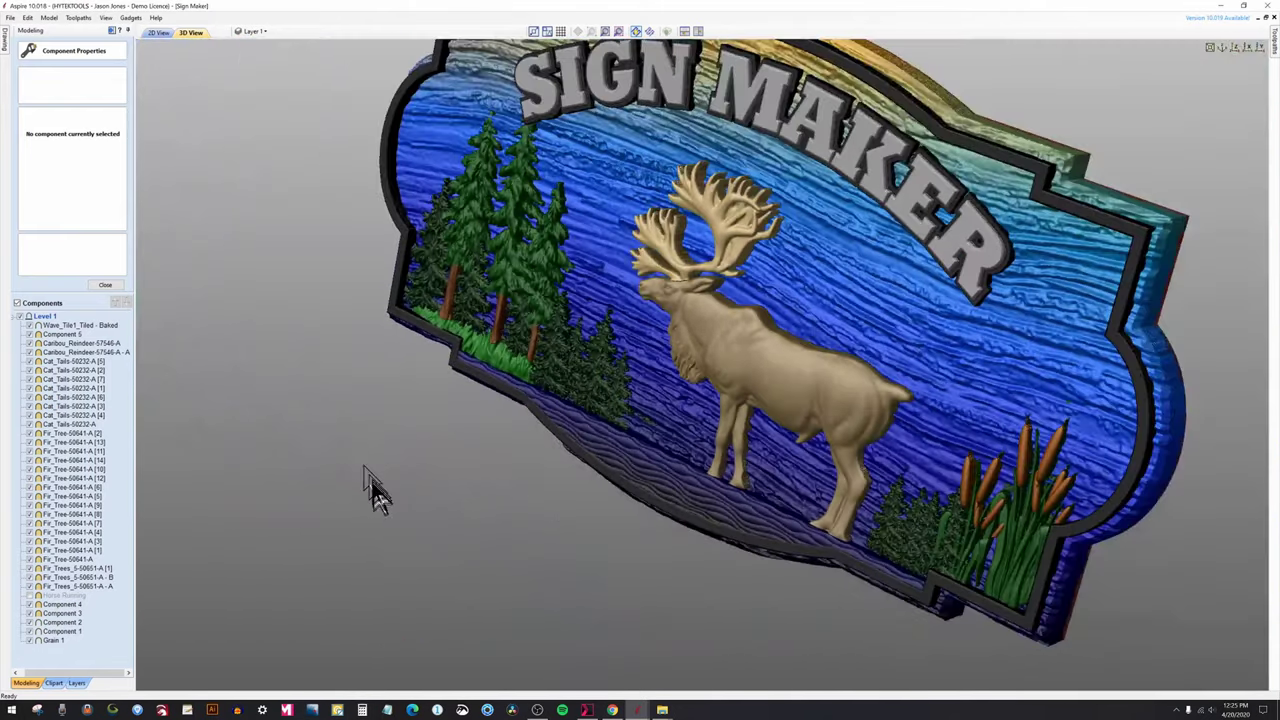
drag(375, 490, 605, 385)
scroll(605, 385, up, 5)
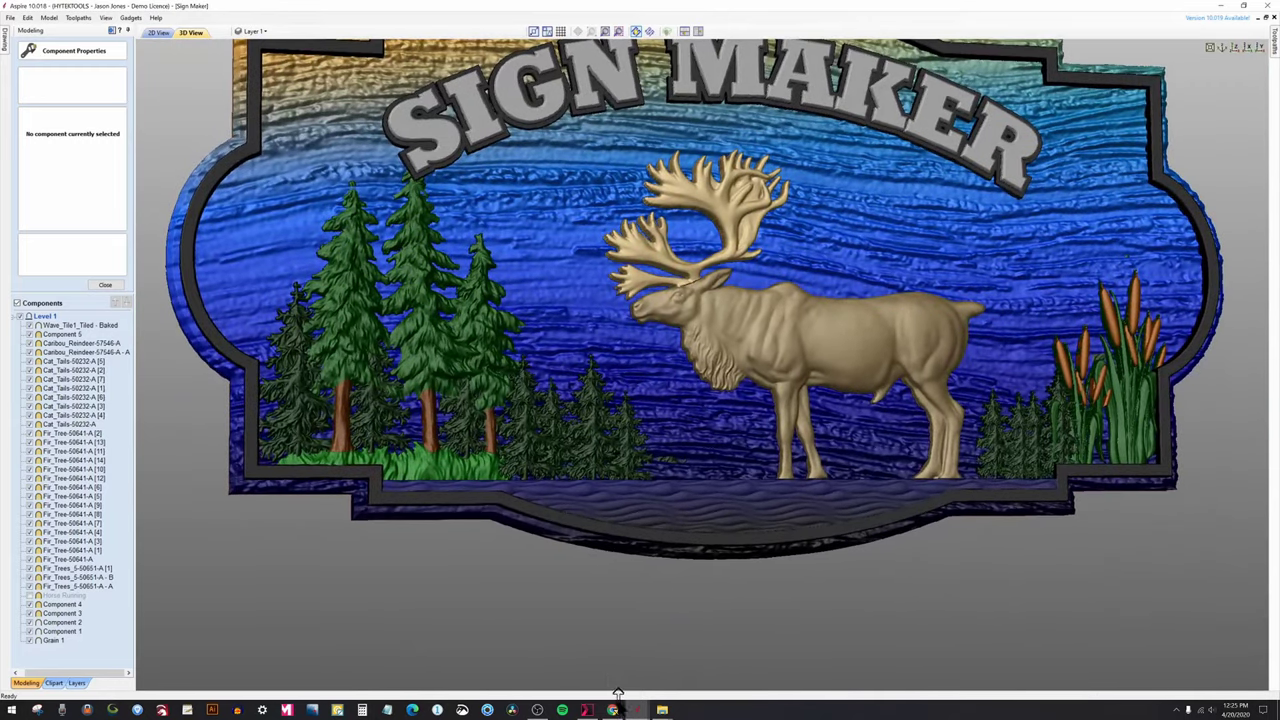
Switch to Xara Photo & Graphic Designer, move the sunset gradient aside, and draw a rectangle about 6.67 by 3.35 in low on the page.
click(587, 710)
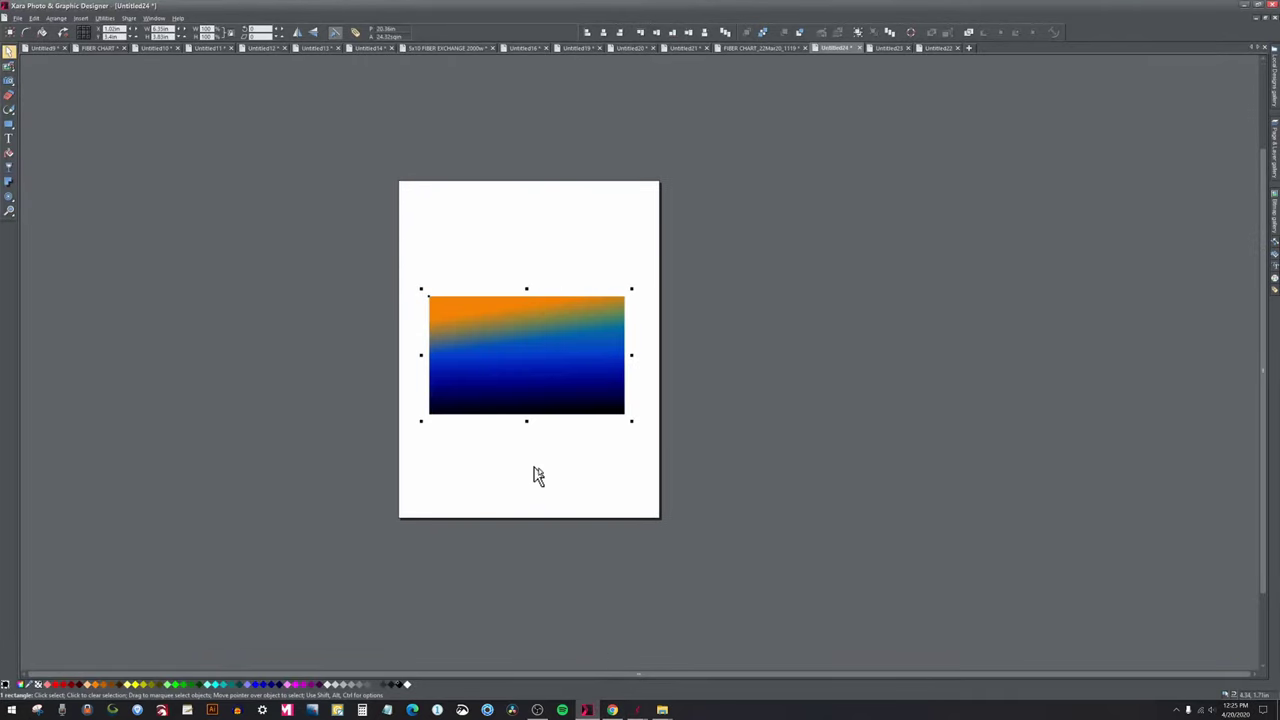
click(606, 391)
drag(606, 391, 434, 309)
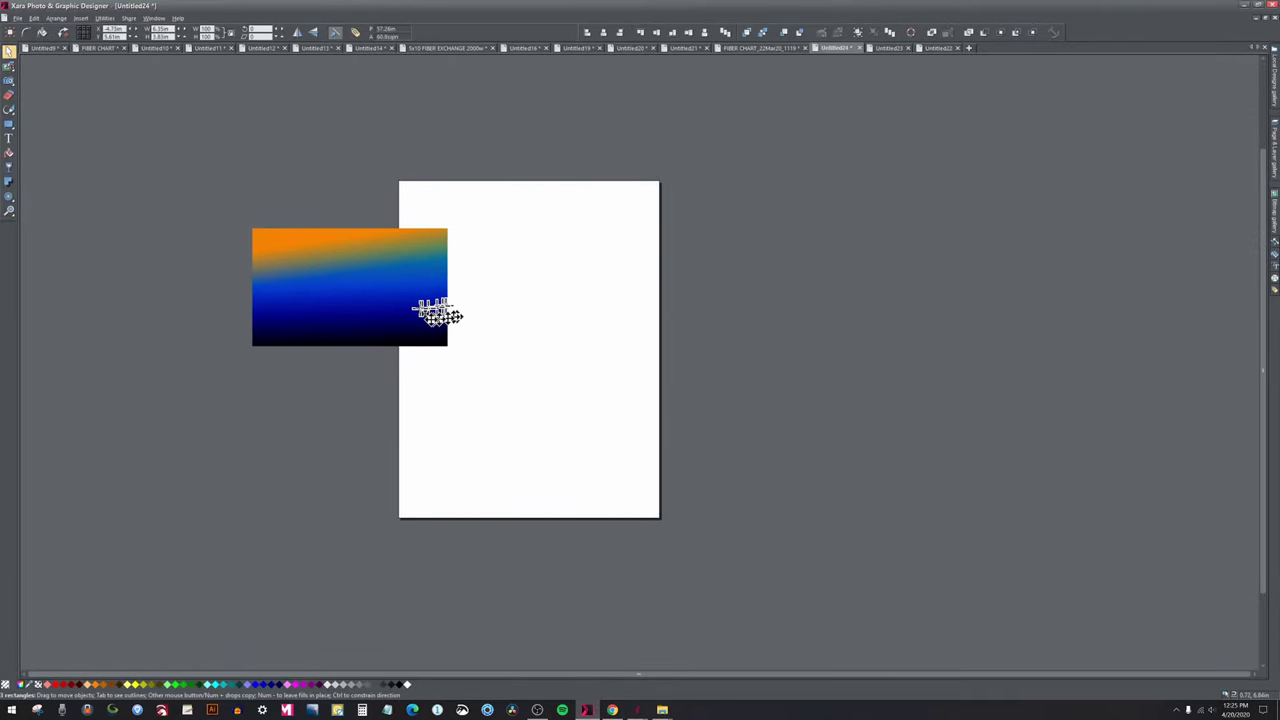
click(9, 124)
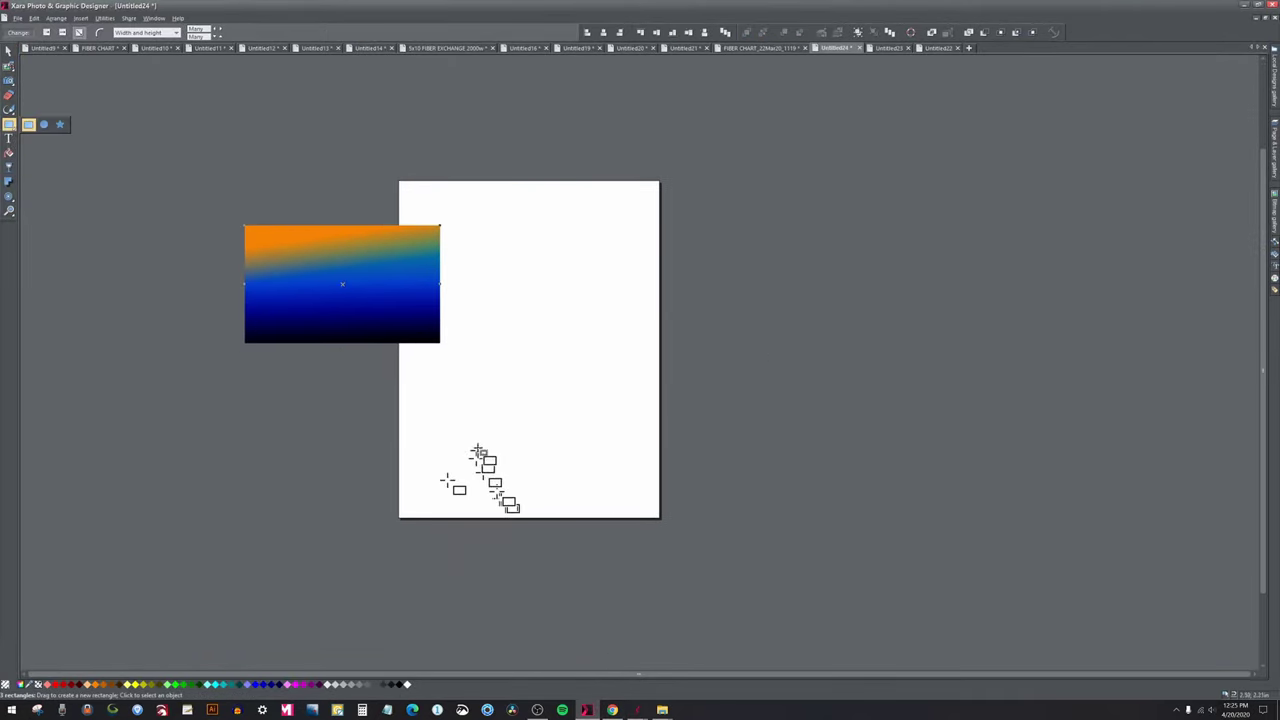
drag(436, 384, 640, 487)
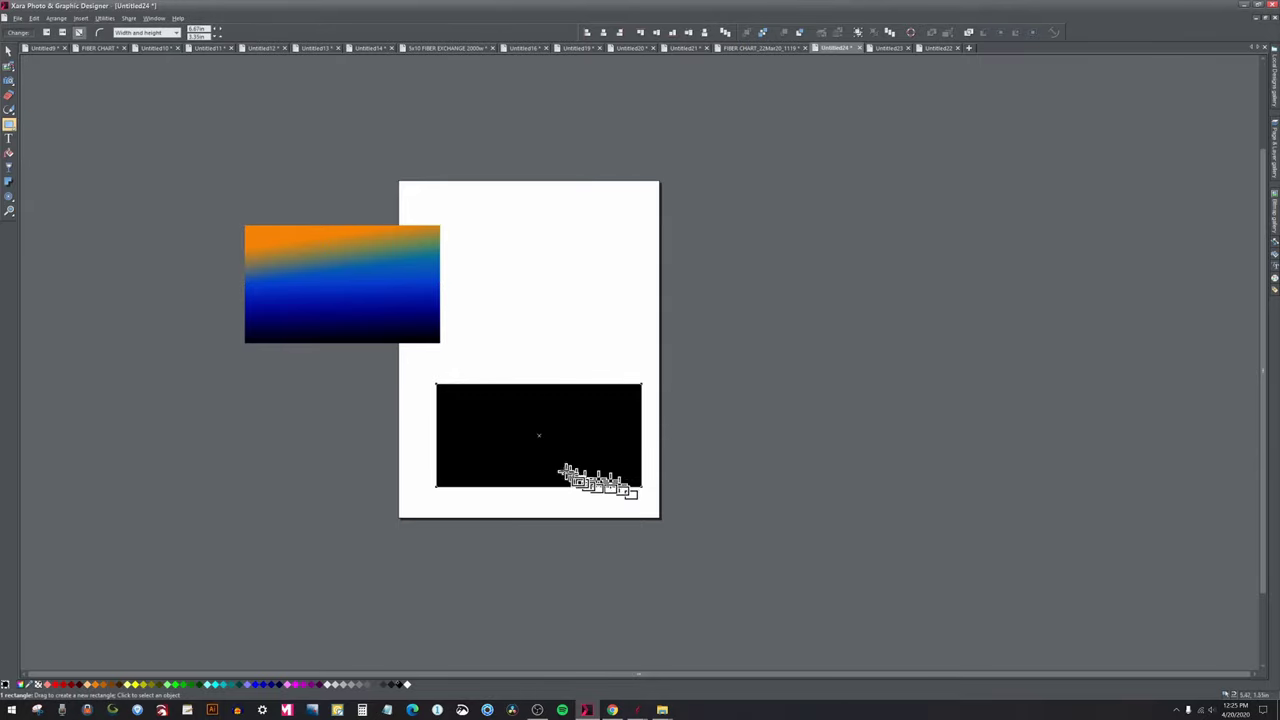
Separate the black fading overlay from the sunset rectangle and place it across the page's upper part, beside the sunset gradient.
ctrl+scroll(521, 429, up, 1)
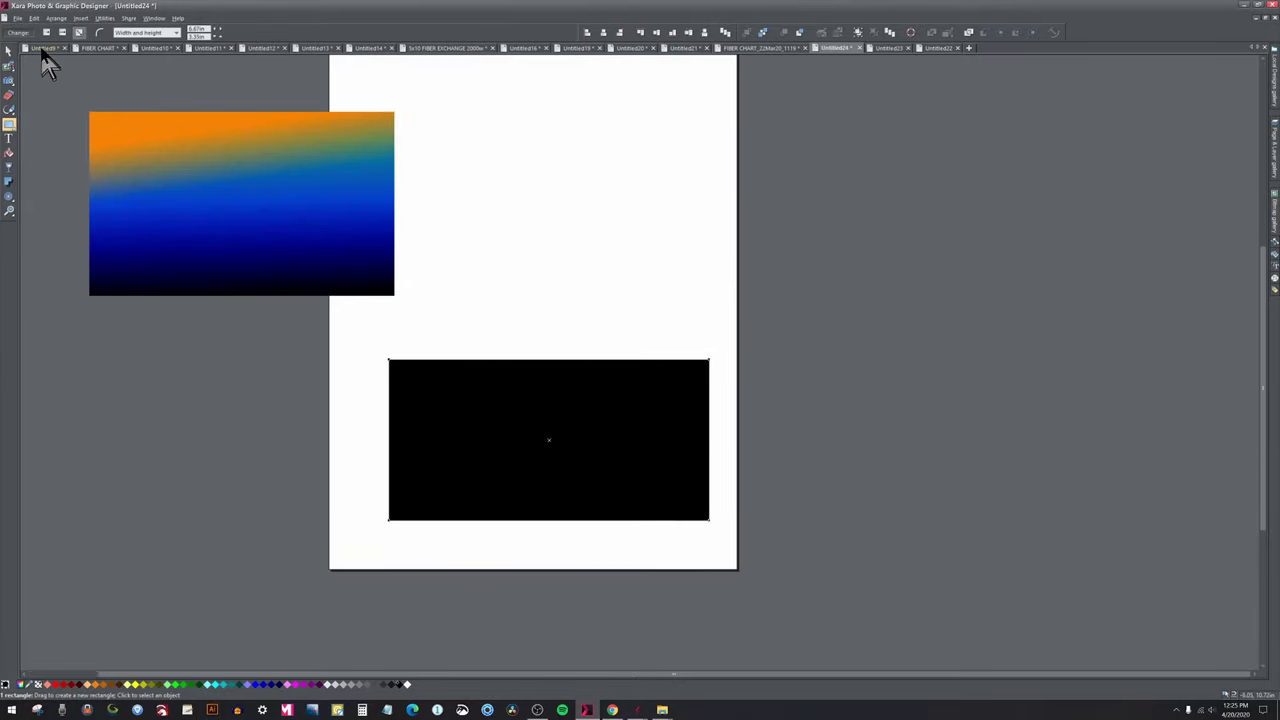
click(9, 52)
drag(178, 257, 573, 128)
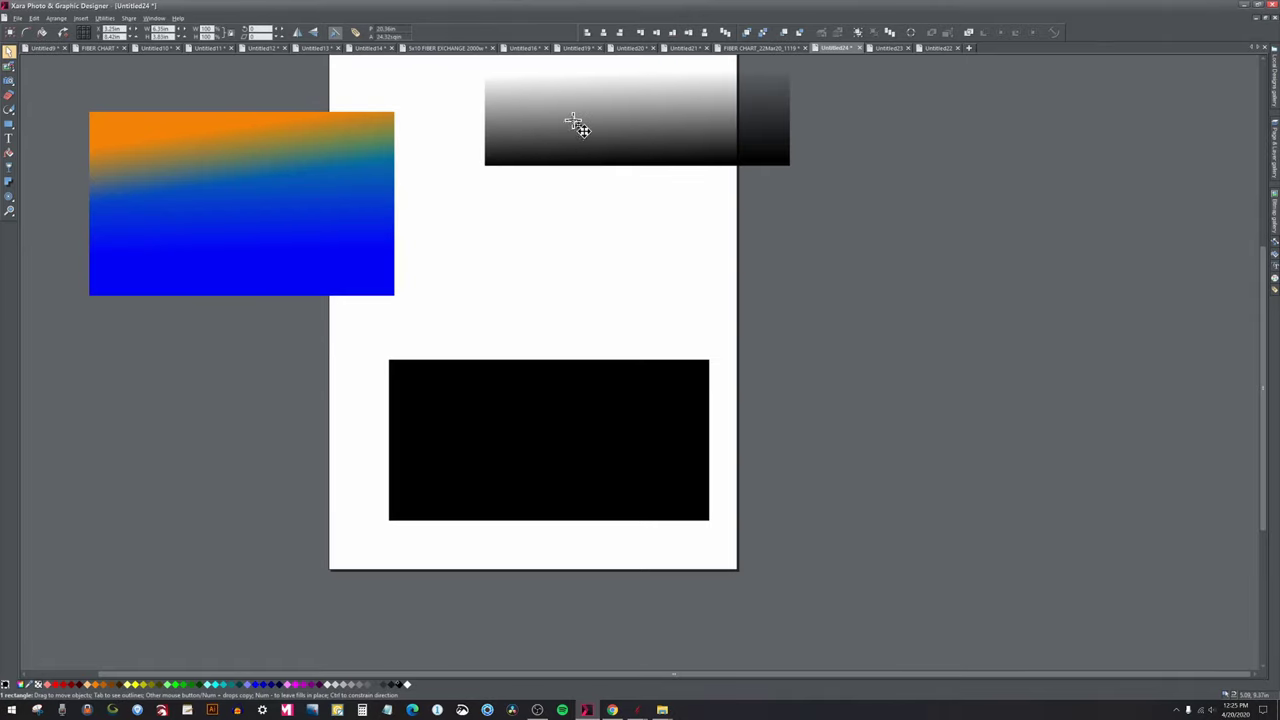
drag(573, 121, 558, 163)
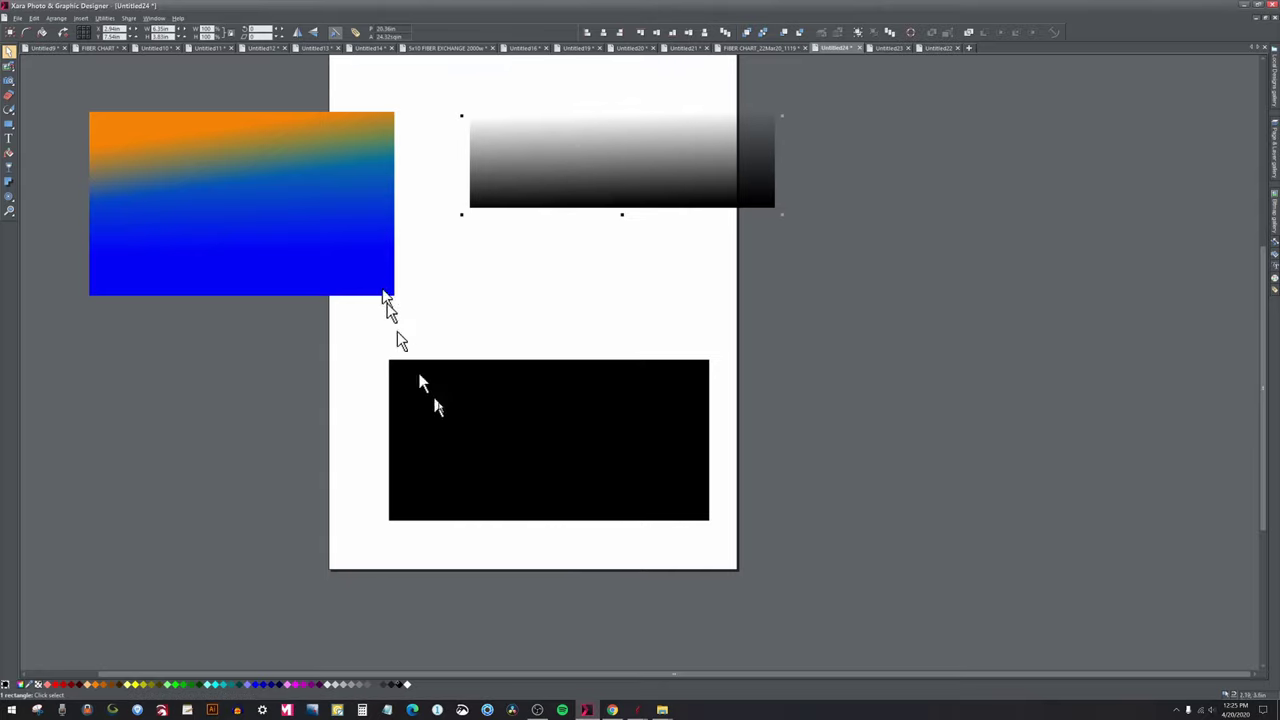
Fill the new rectangle with navy blue and change its fill type to Linear.
click(450, 428)
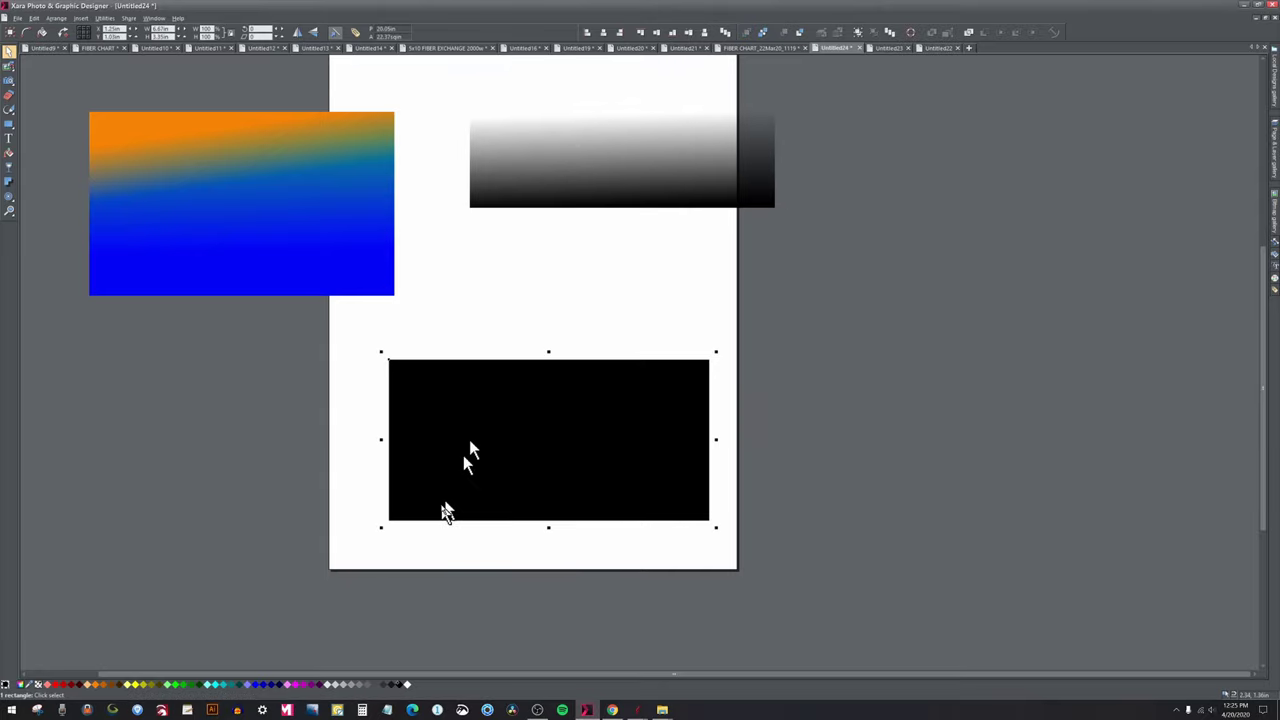
click(274, 685)
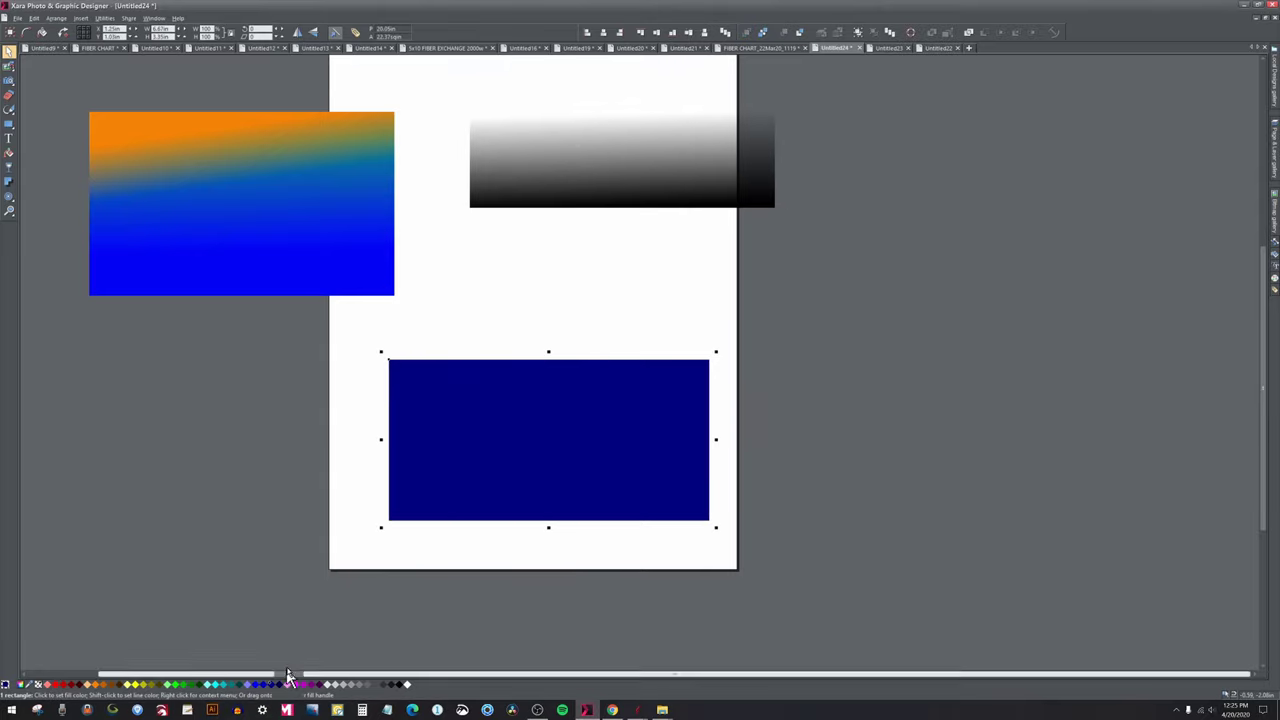
click(9, 155)
click(47, 33)
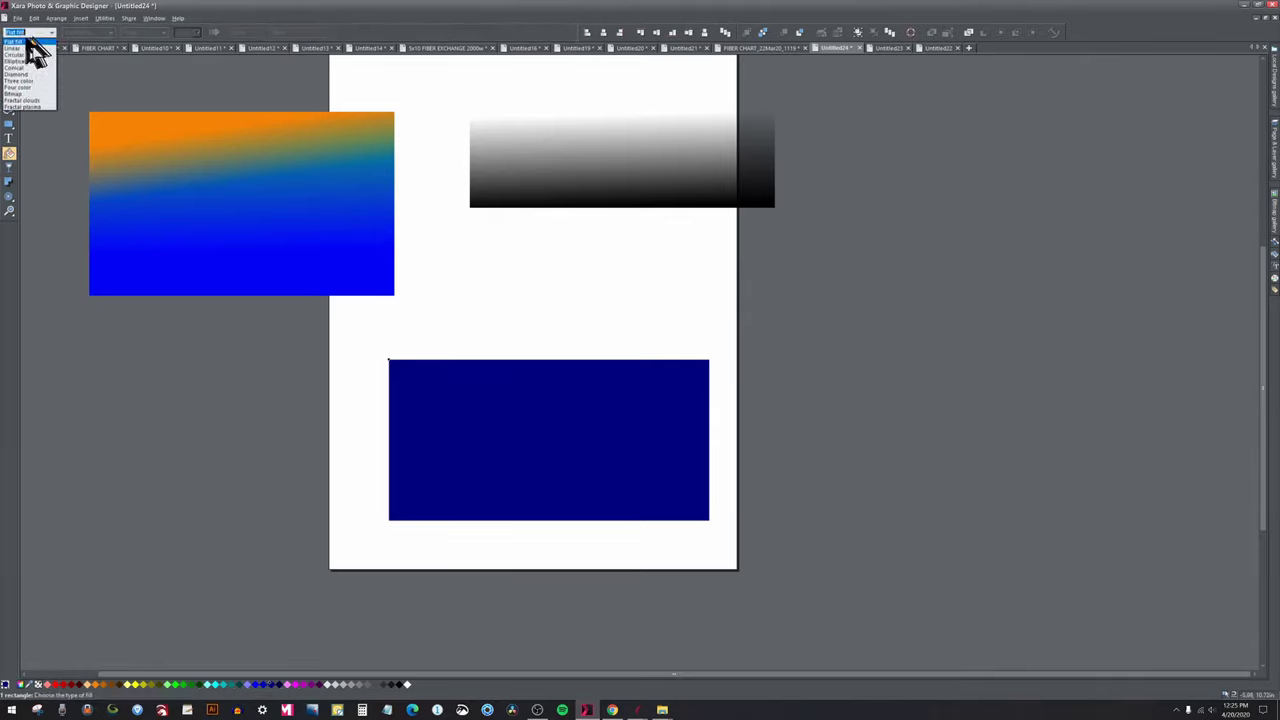
click(16, 49)
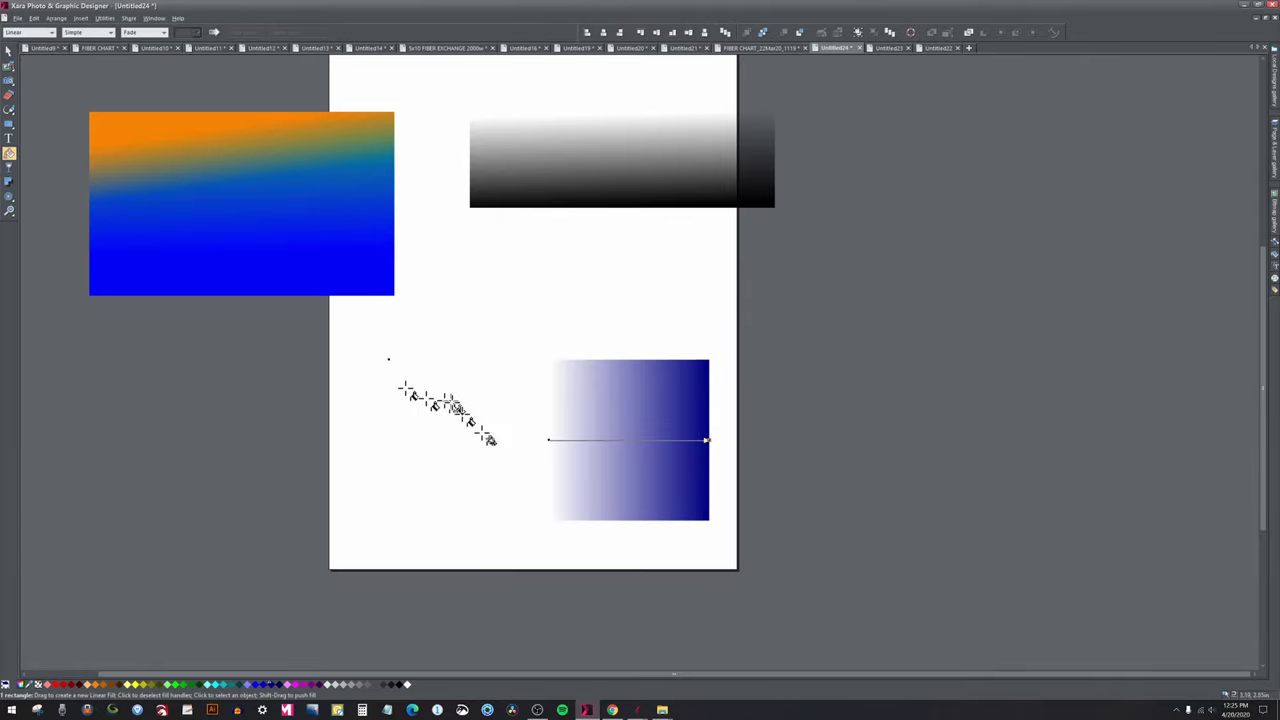
Run the rectangle's linear fill vertically, with bright blue at its upper end fading down to navy, and shift the fade upward.
drag(706, 441, 547, 414)
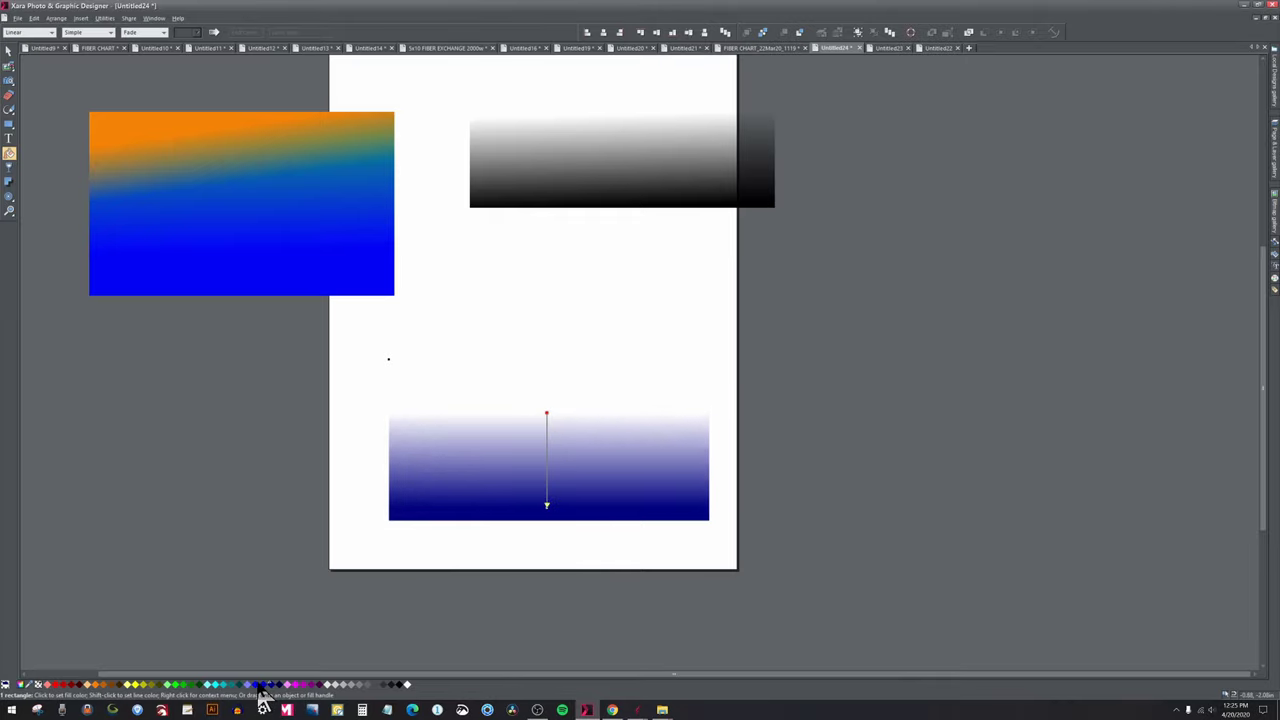
drag(258, 685, 455, 415)
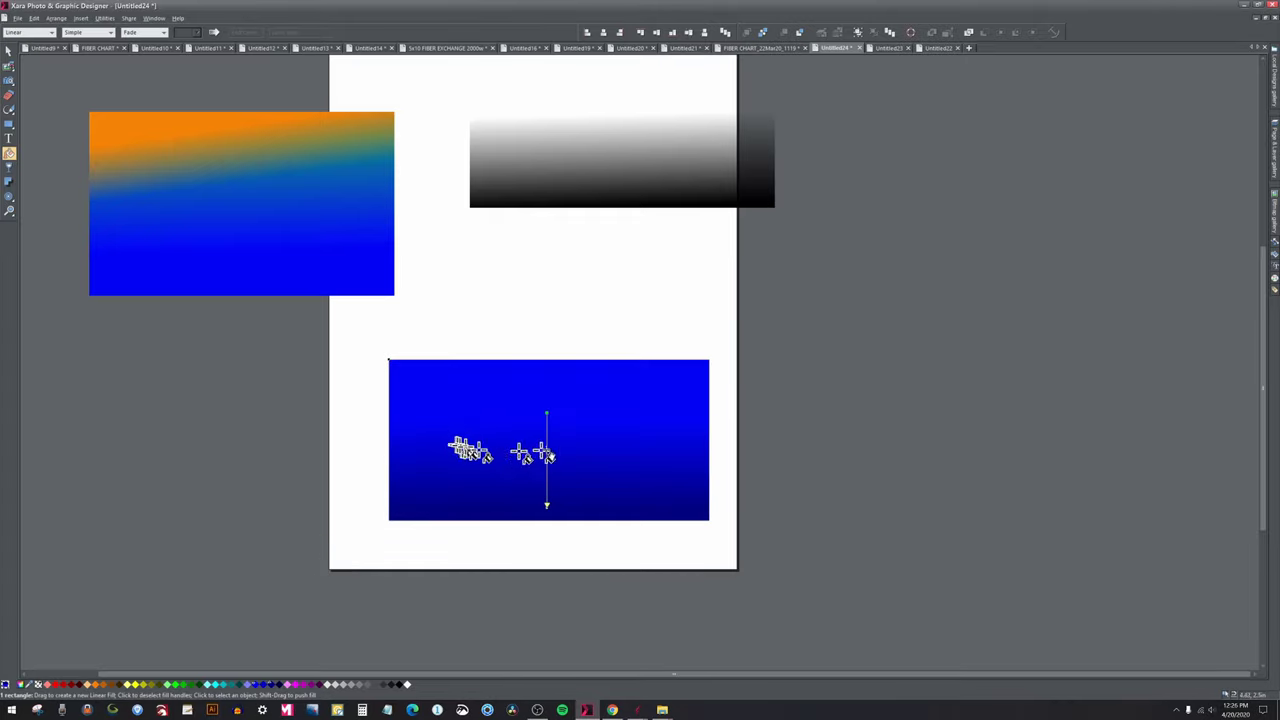
drag(550, 425, 549, 462)
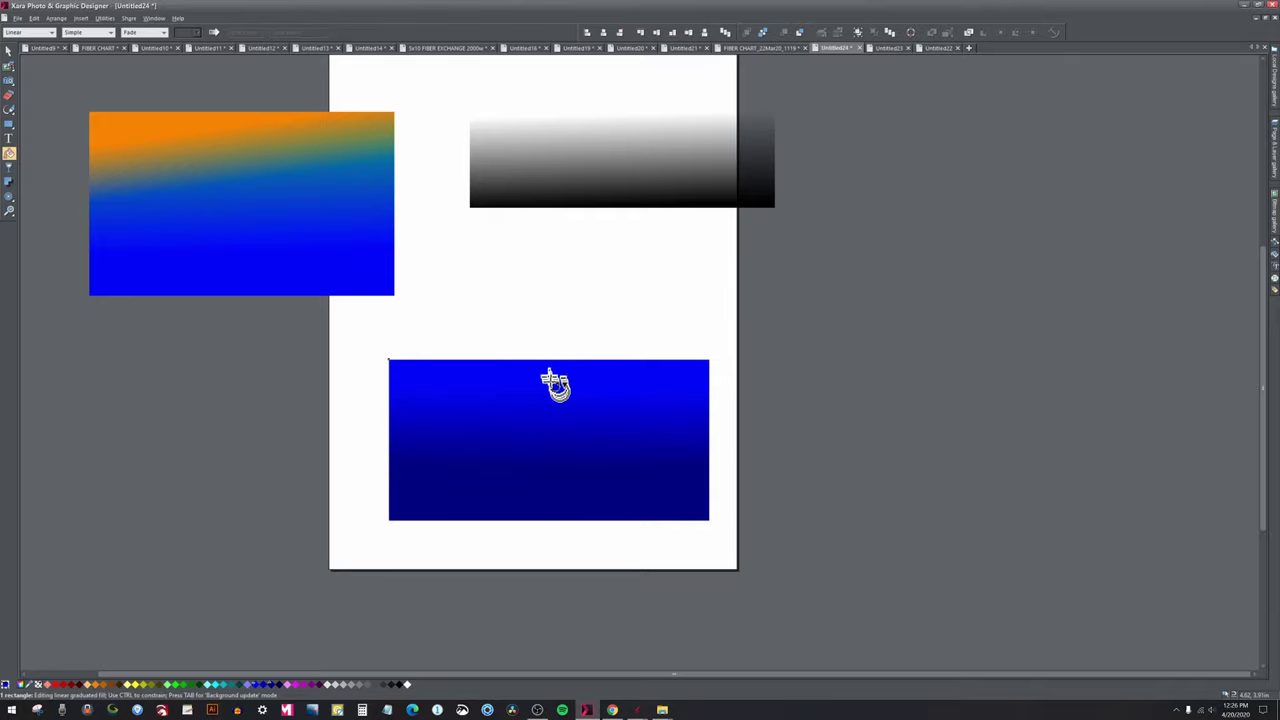
Export the selected blue gradient rectangle to the Desktop as a PNG named water2, without replacing the existing water file.
click(9, 55)
ctrl+scroll(460, 476, up, 2)
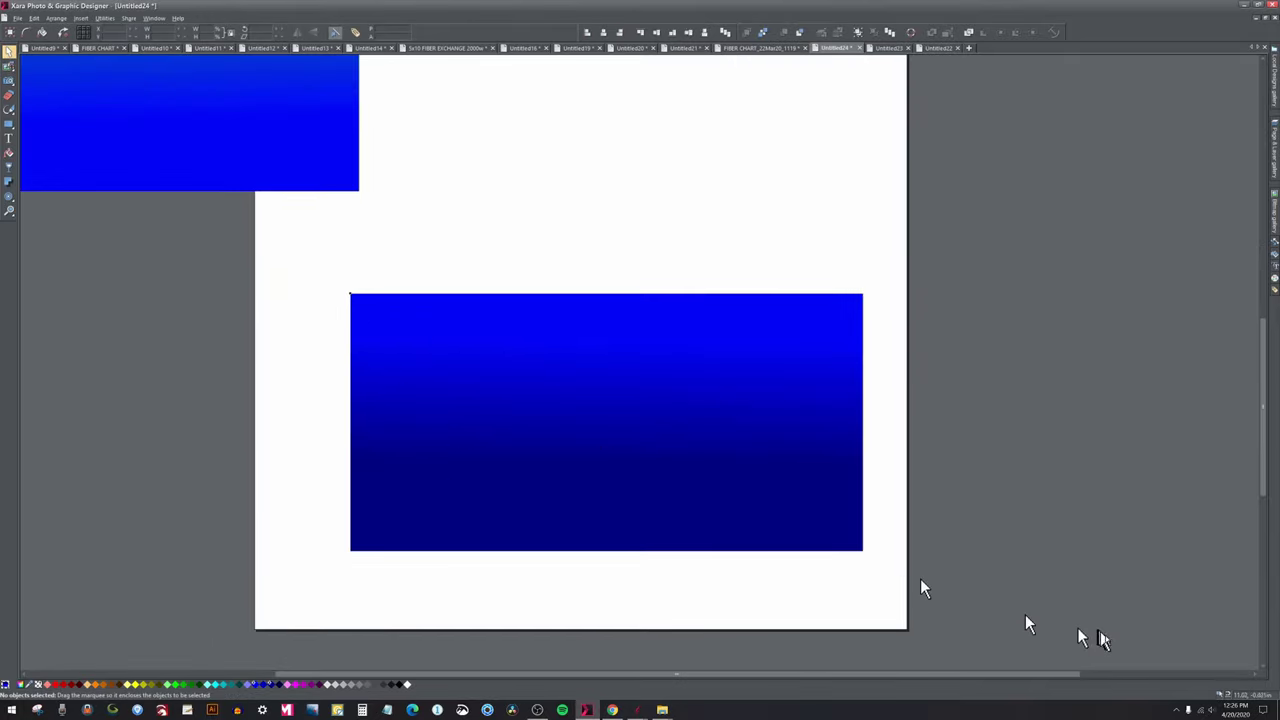
click(630, 527)
ctrl+scroll(706, 537, down, 4)
click(20, 19)
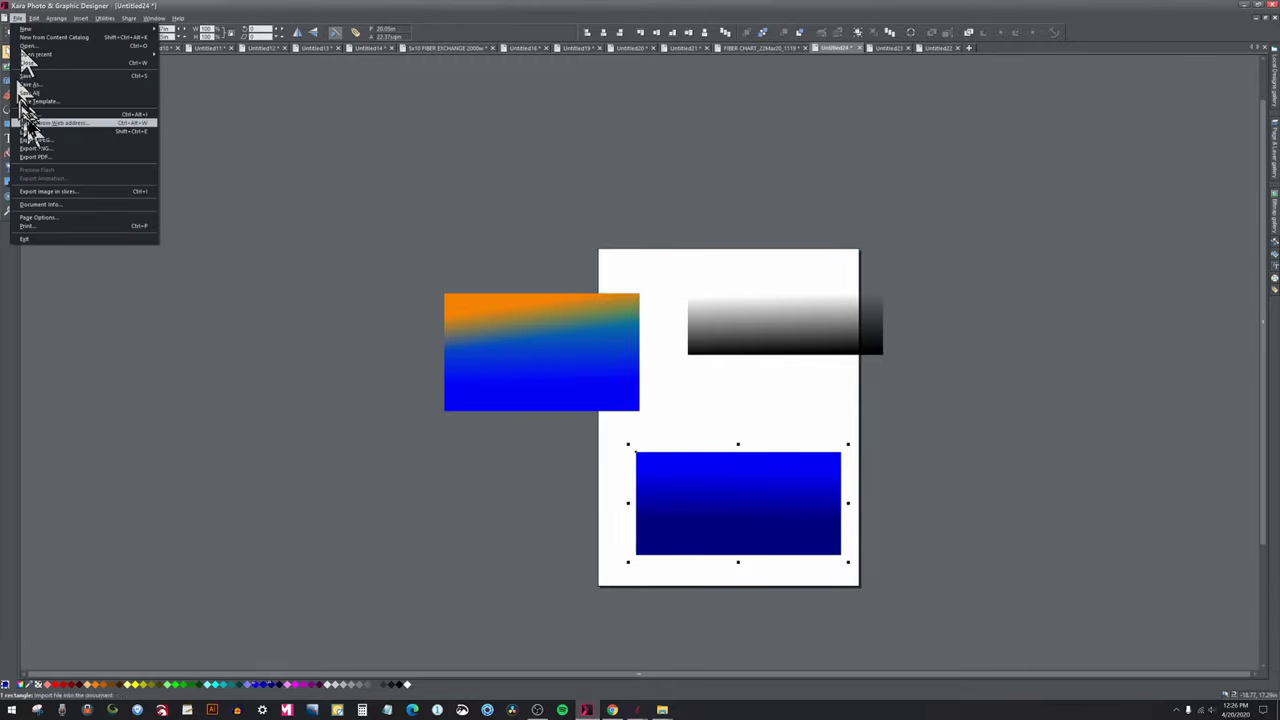
click(38, 149)
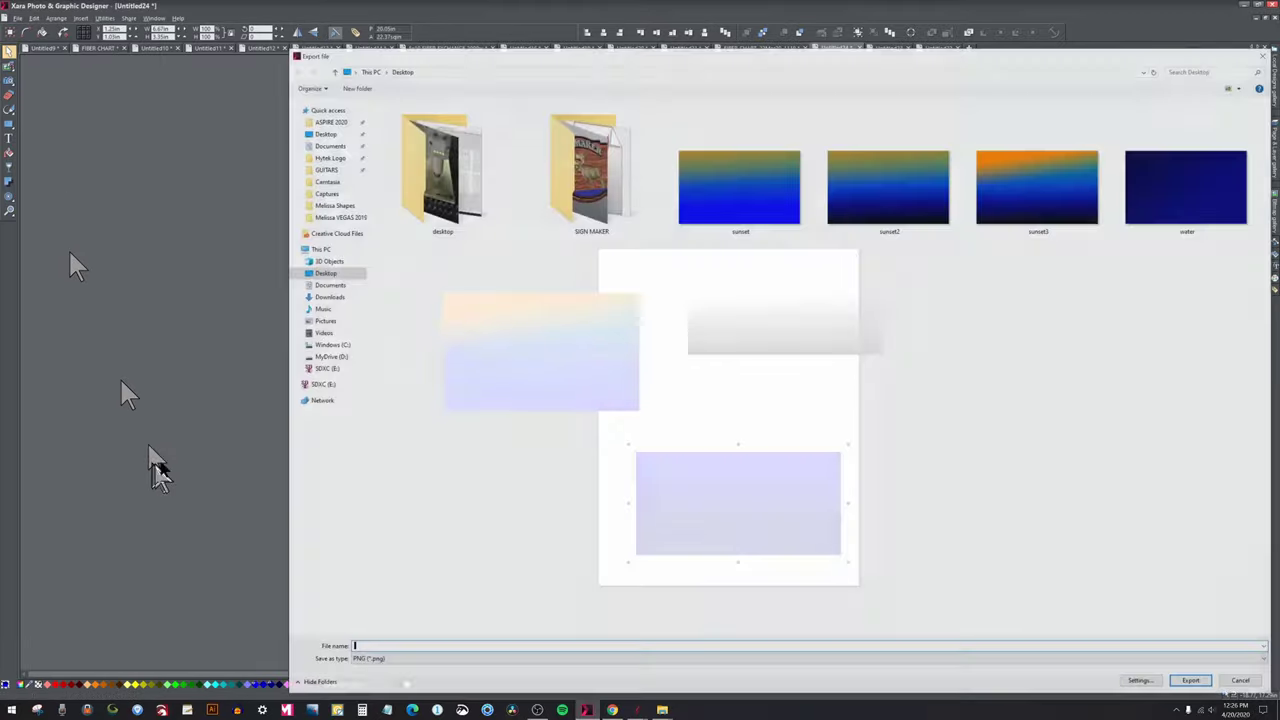
text(water)
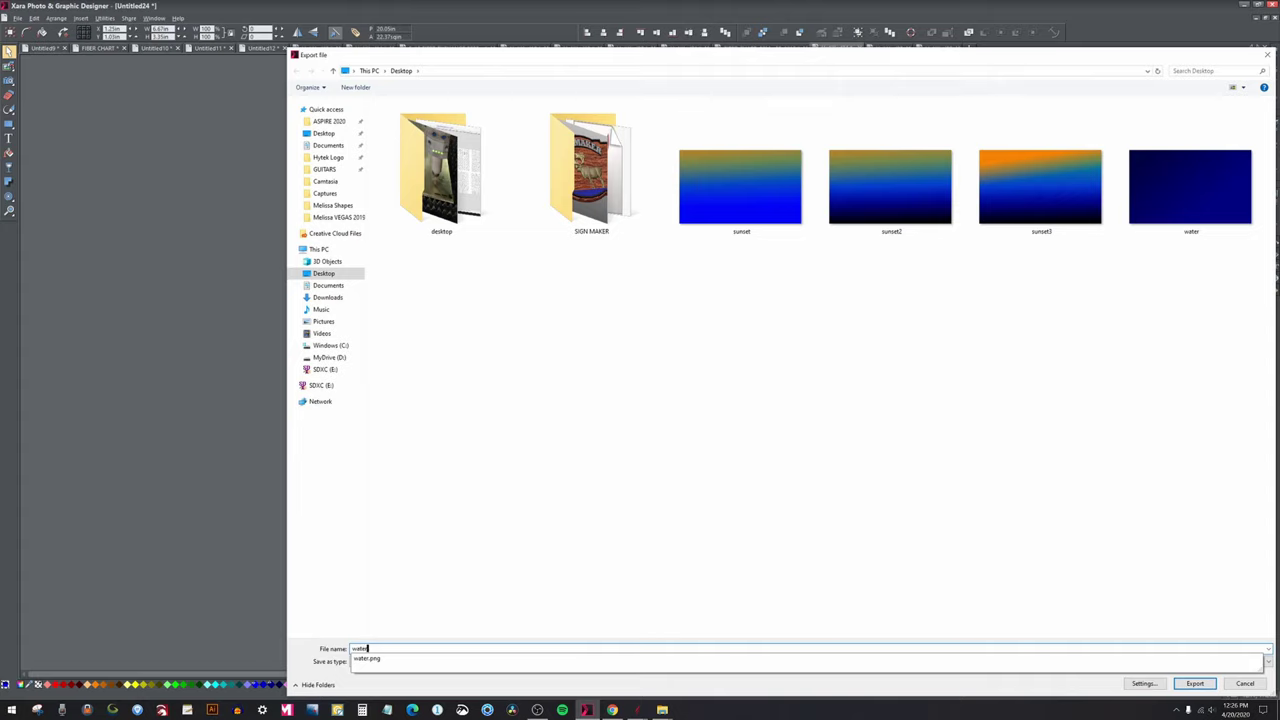
key(Return)
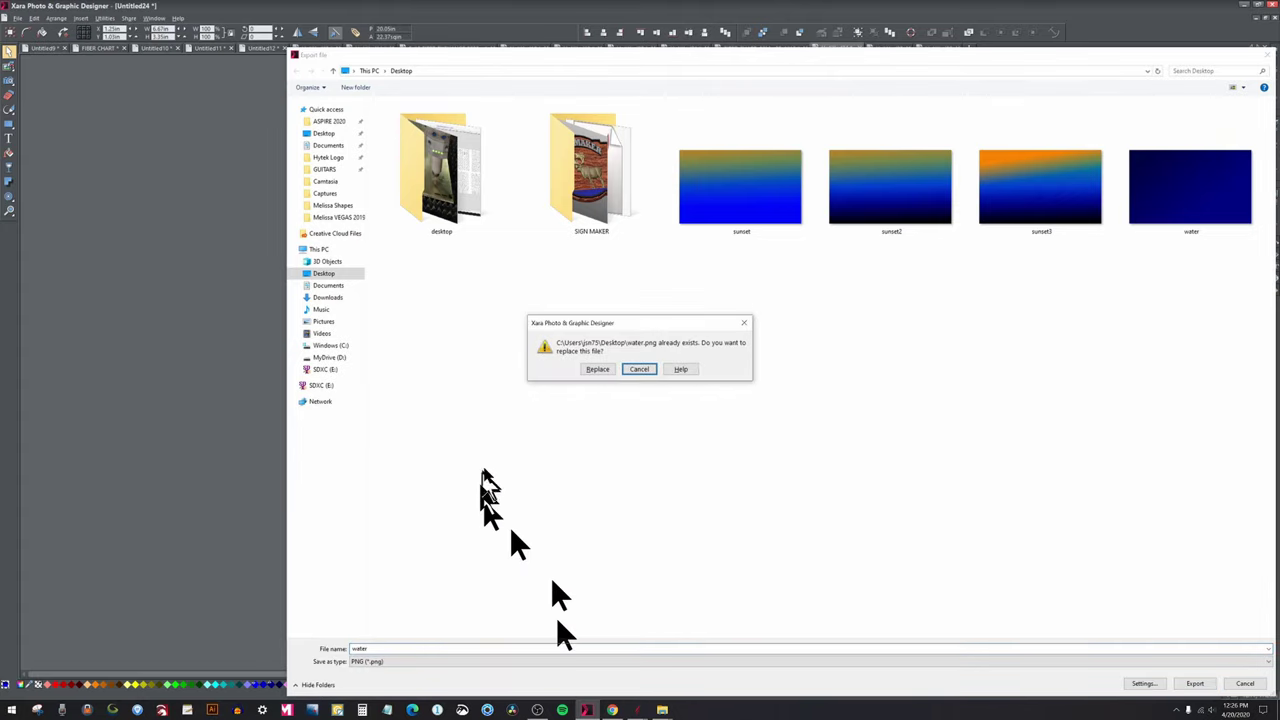
click(679, 370)
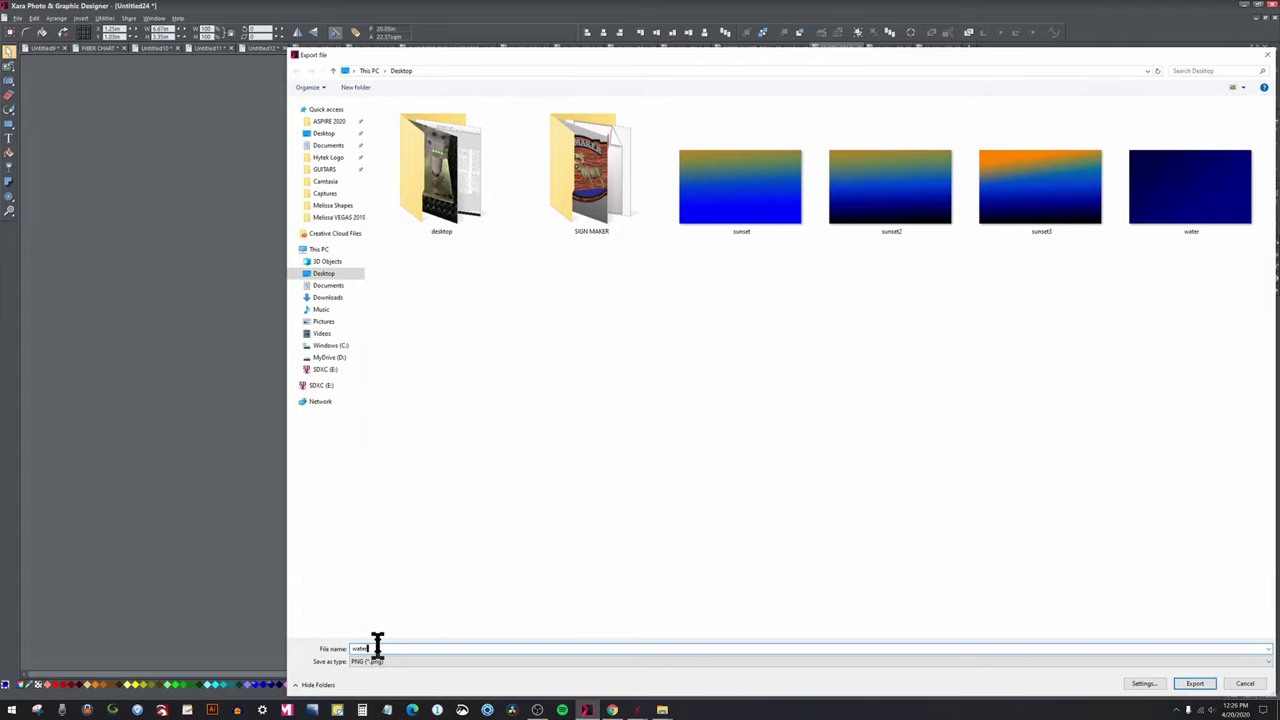
key(Return)
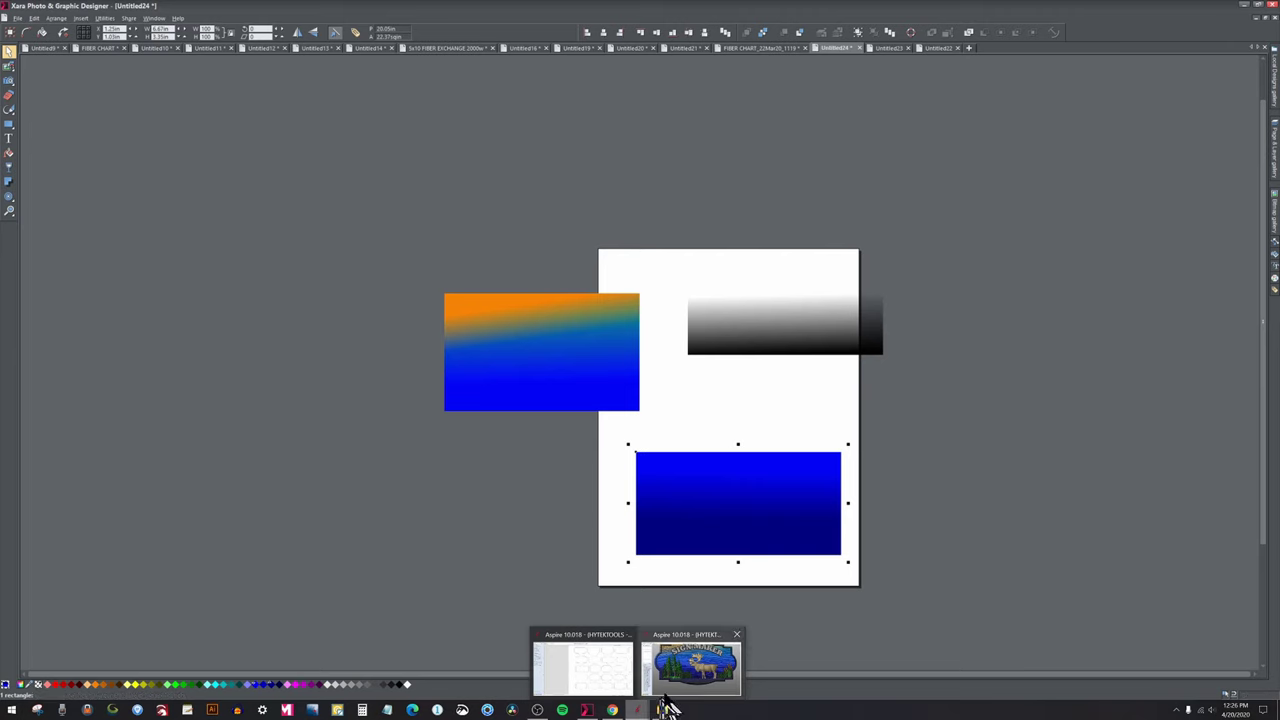
Return to Aspire, add the water2 image as the wave component's material, turn off component highlighting, and check the sign in 3D.
click(676, 685)
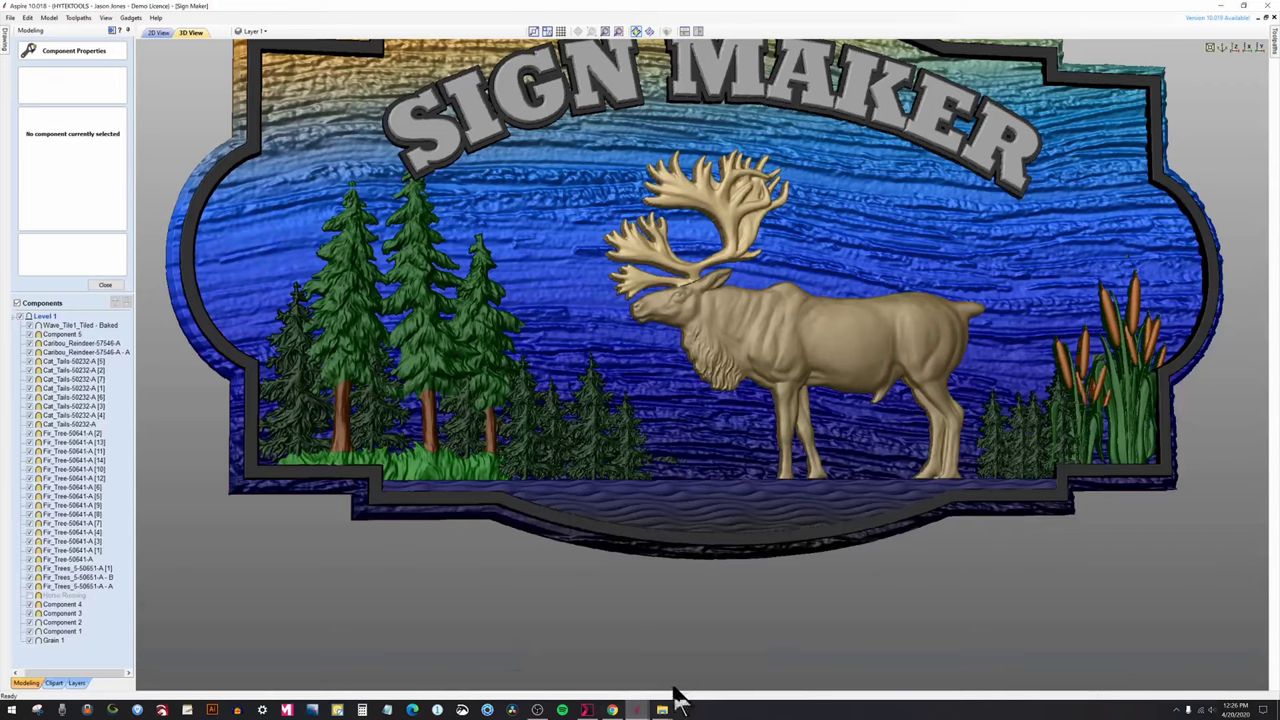
click(673, 528)
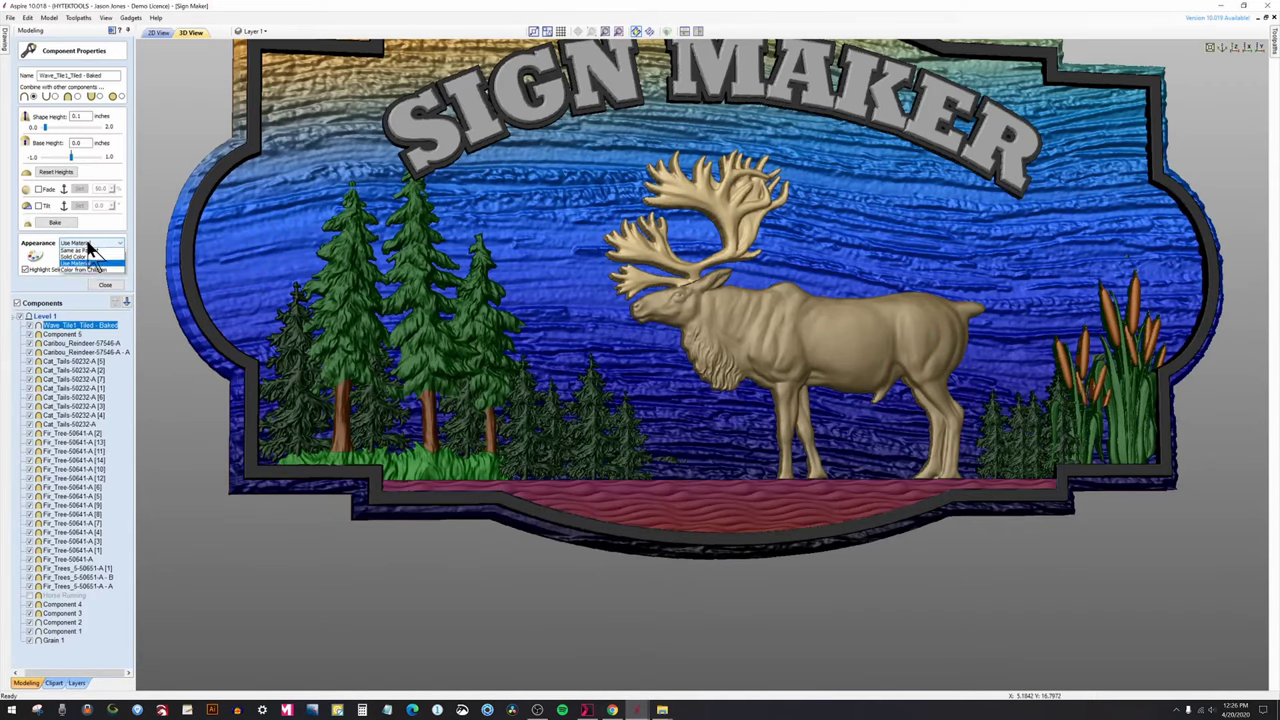
click(90, 262)
click(94, 257)
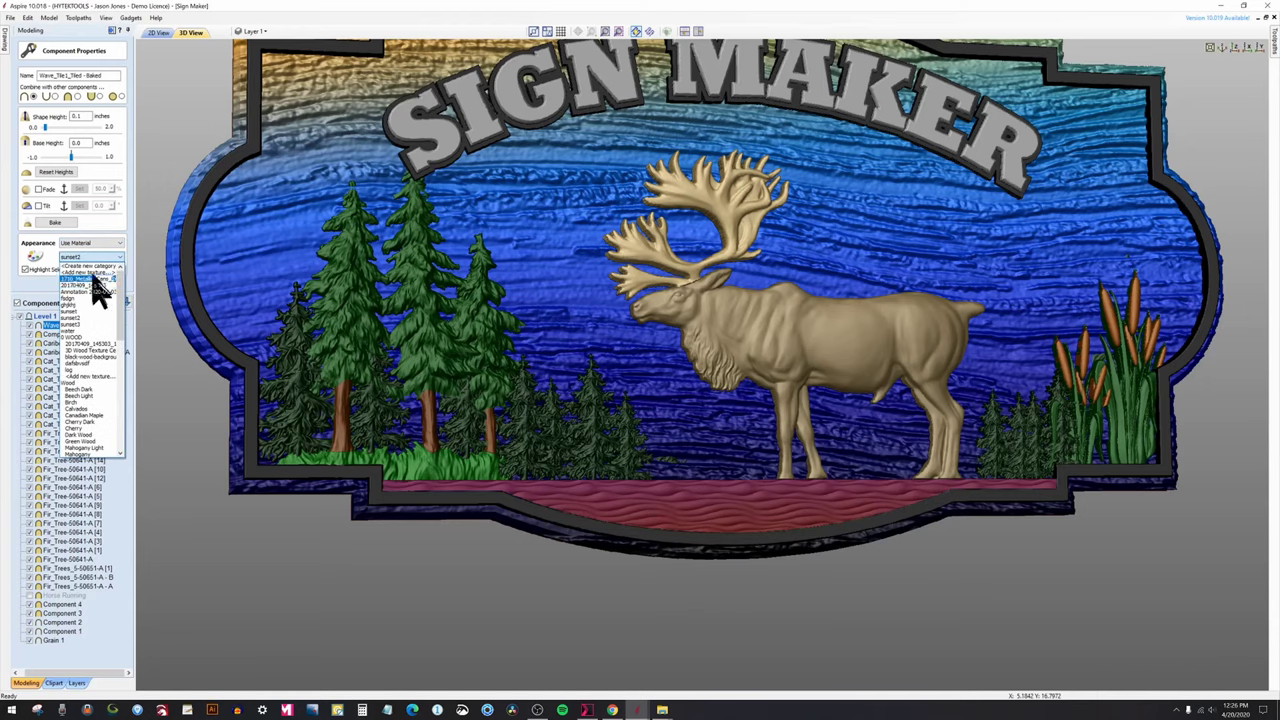
click(93, 274)
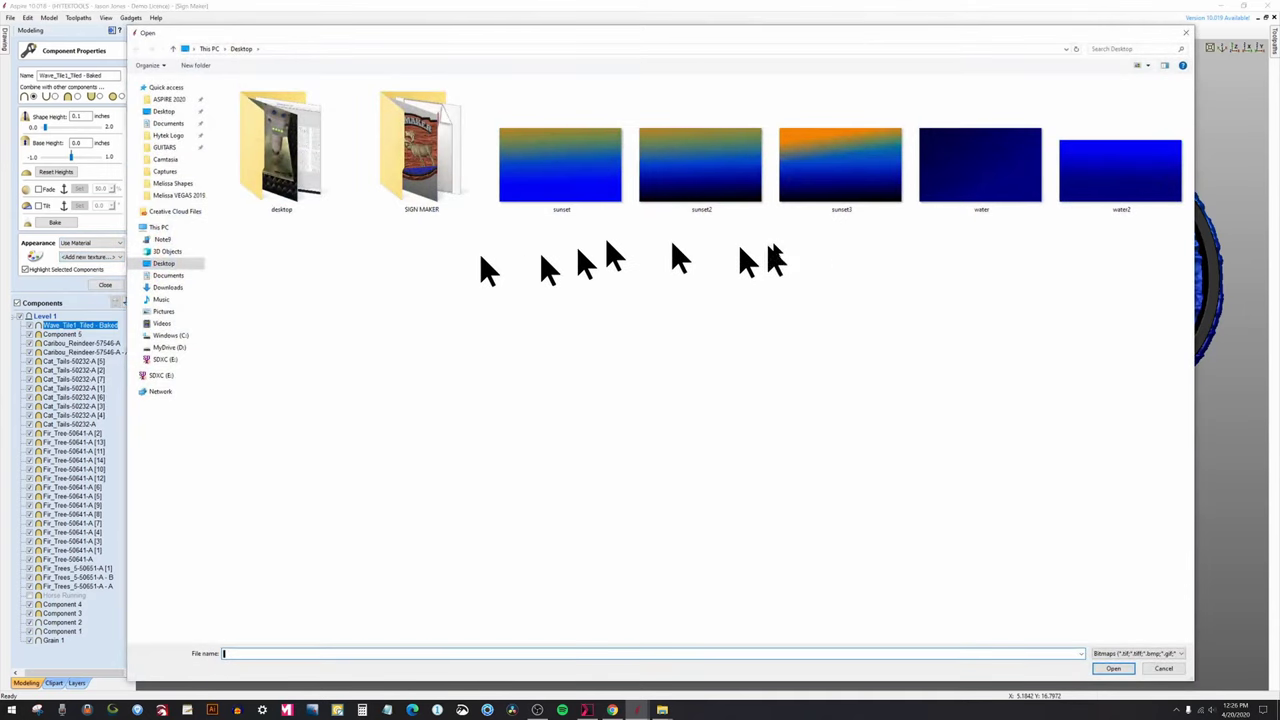
double_click(1085, 186)
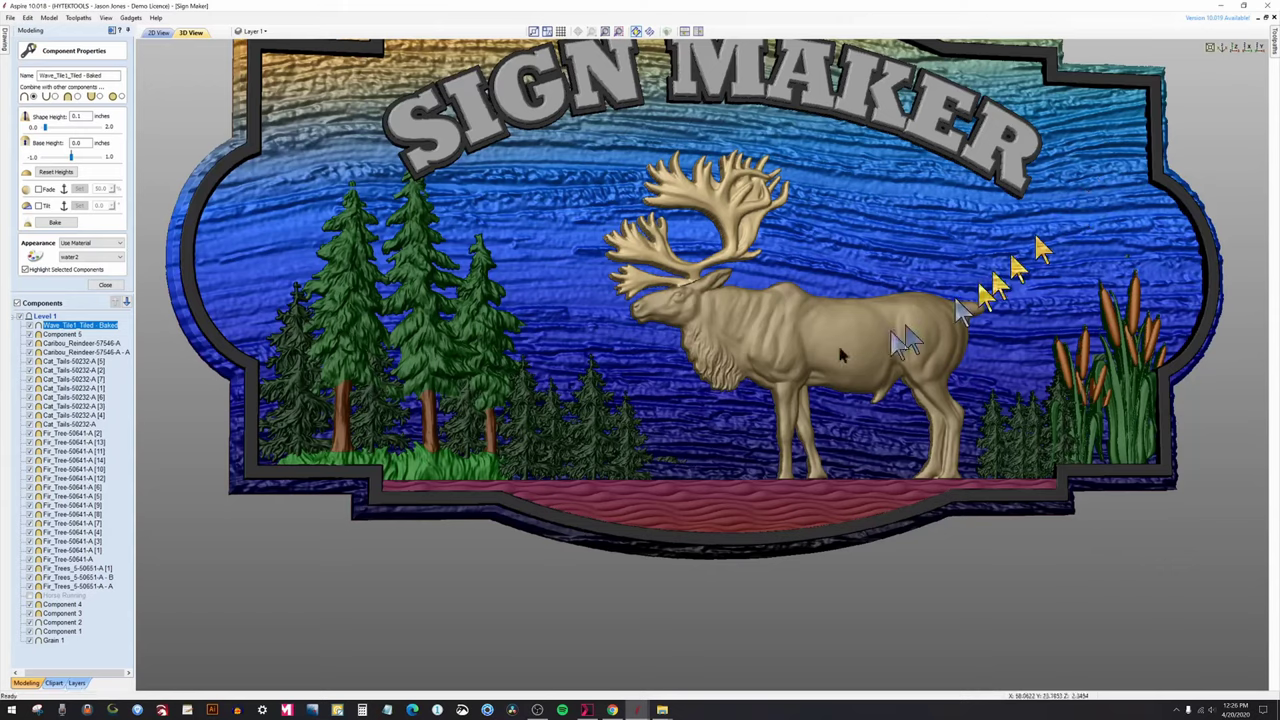
click(26, 270)
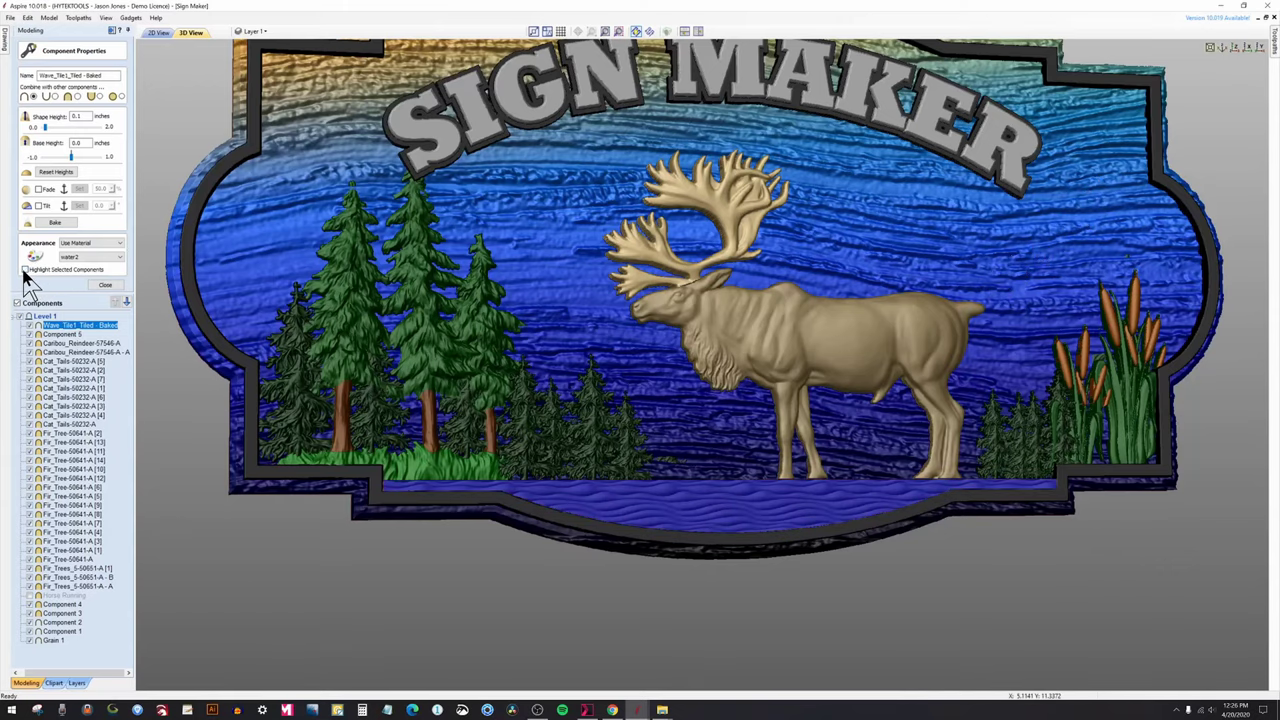
click(300, 615)
drag(297, 594, 815, 390)
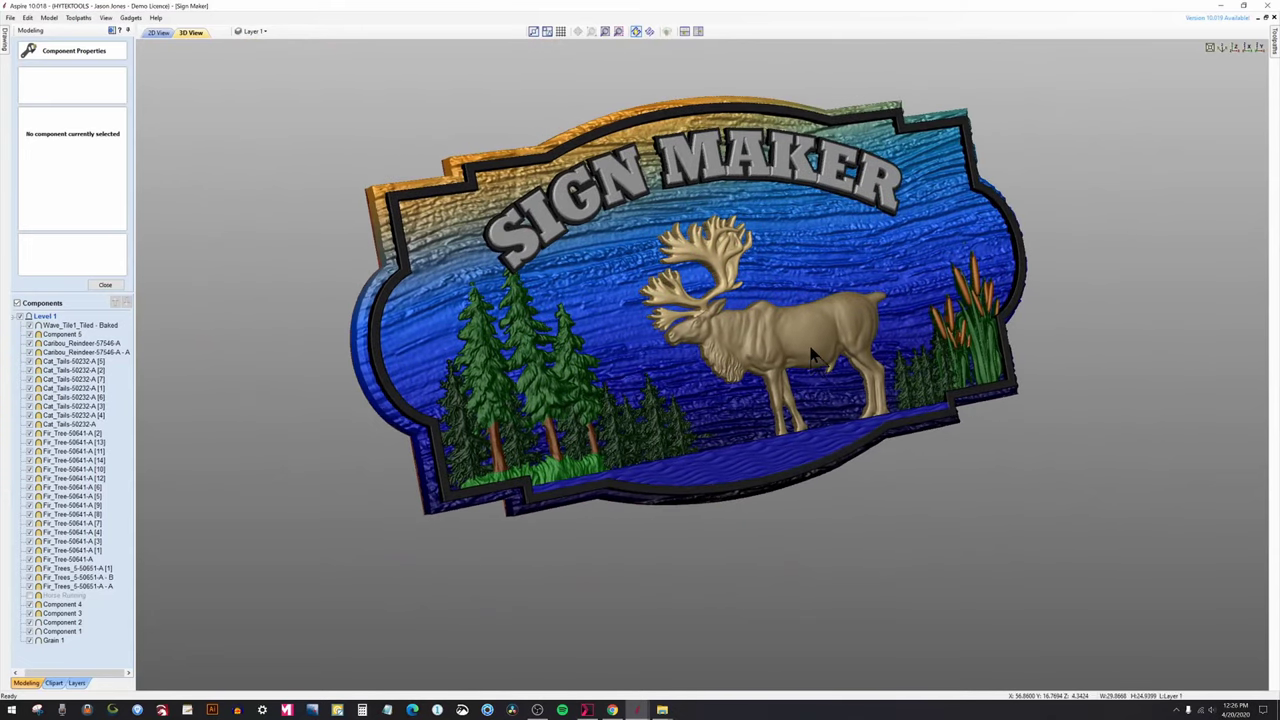
Select both reindeer components and scale them down together in 2D with the hooves kept on the waterline, and check them in 3D.
click(812, 355)
click(163, 32)
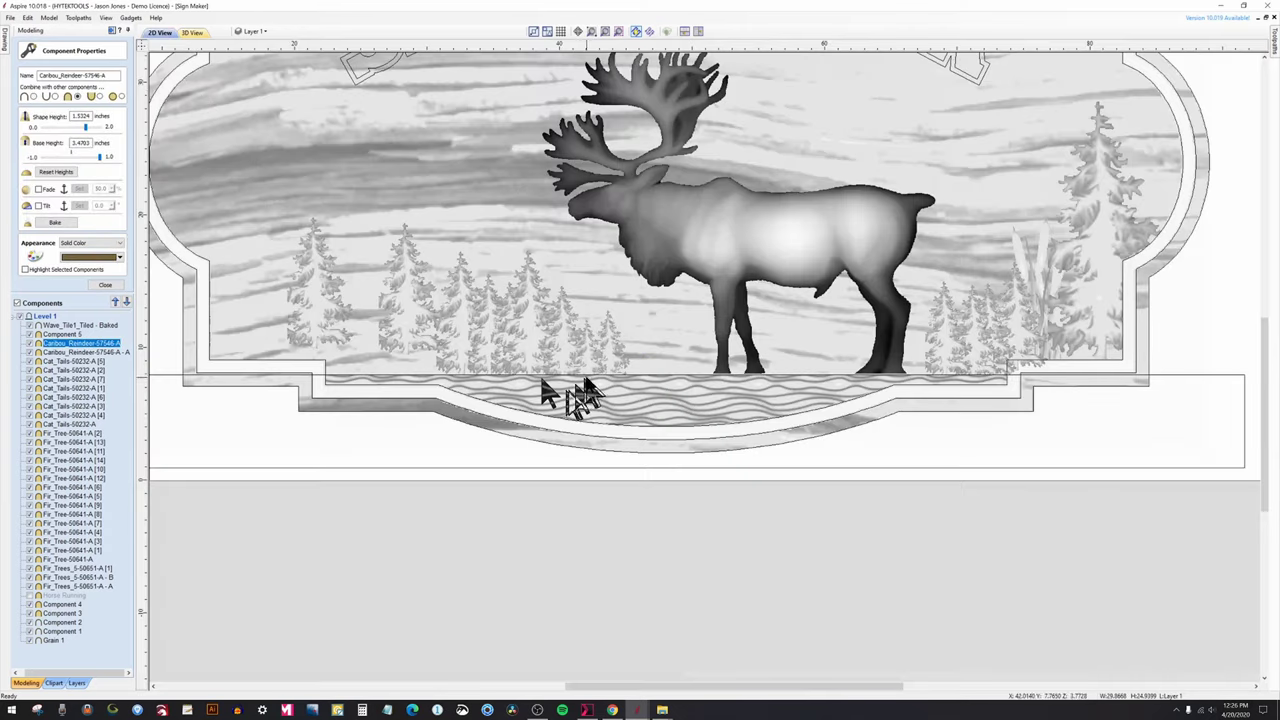
scroll(540, 390, down, 3)
scroll(671, 300, up, 3)
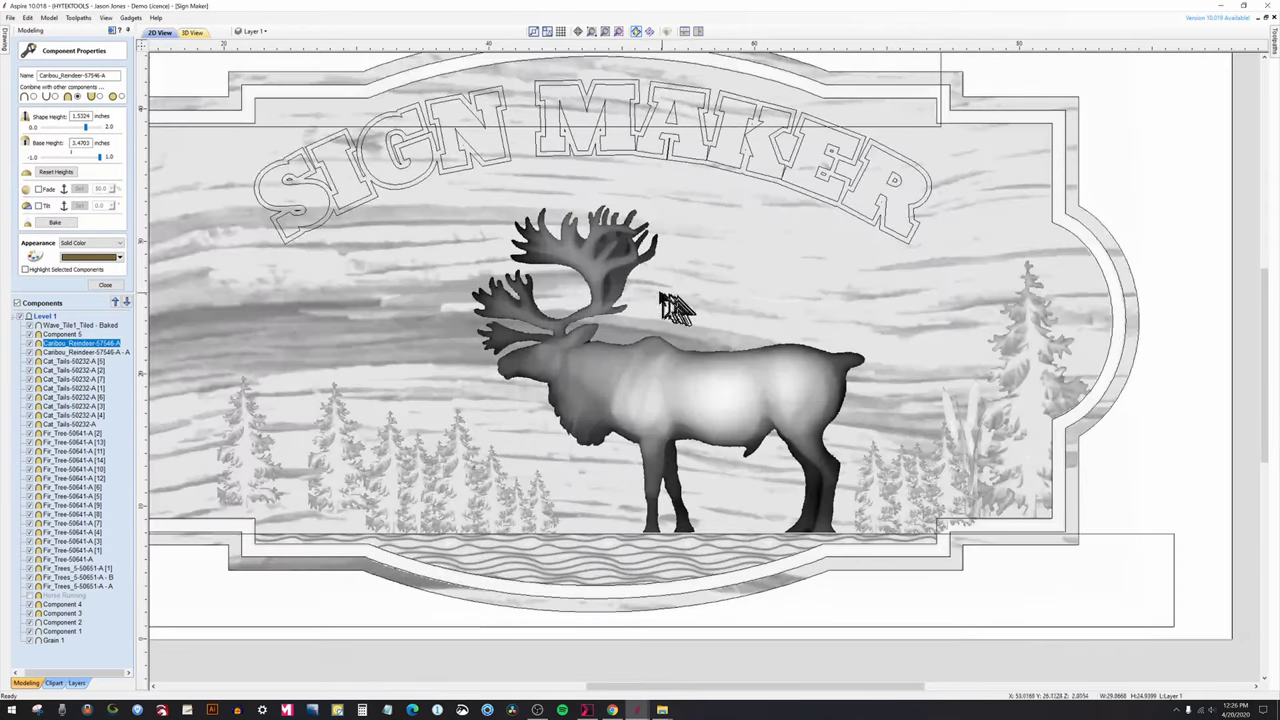
click(604, 272)
click(602, 264)
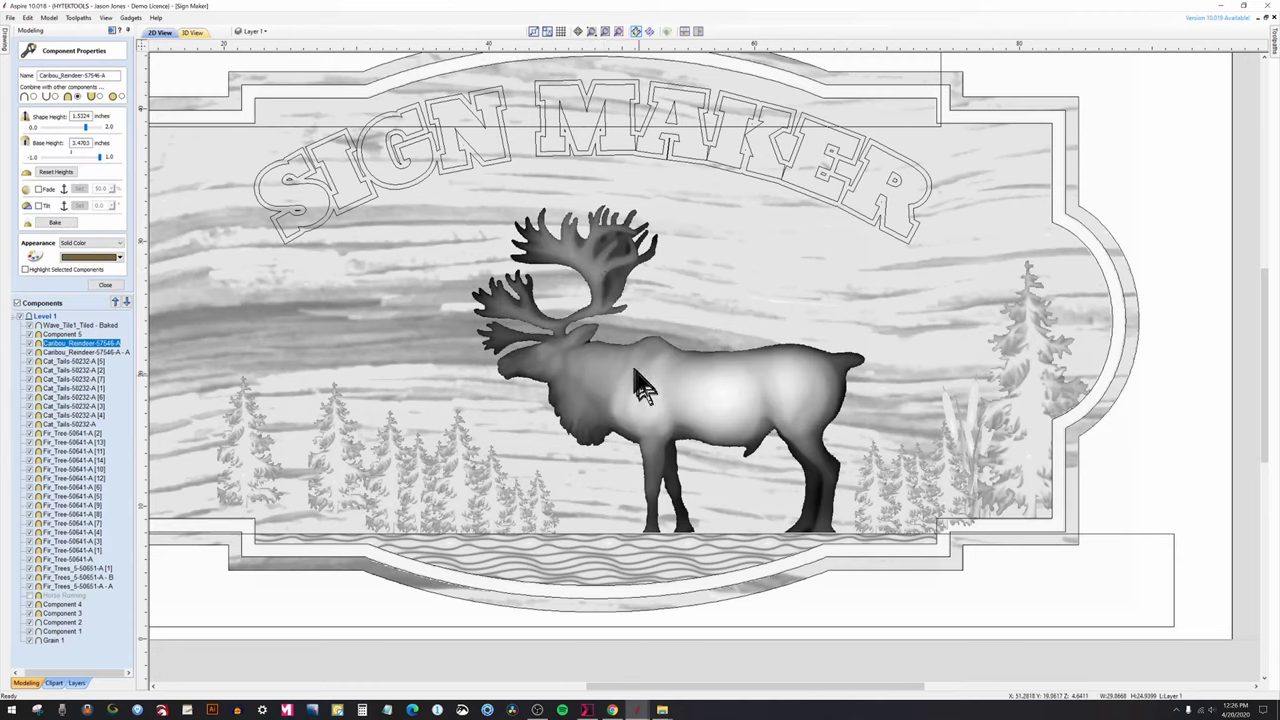
ctrl+click(88, 352)
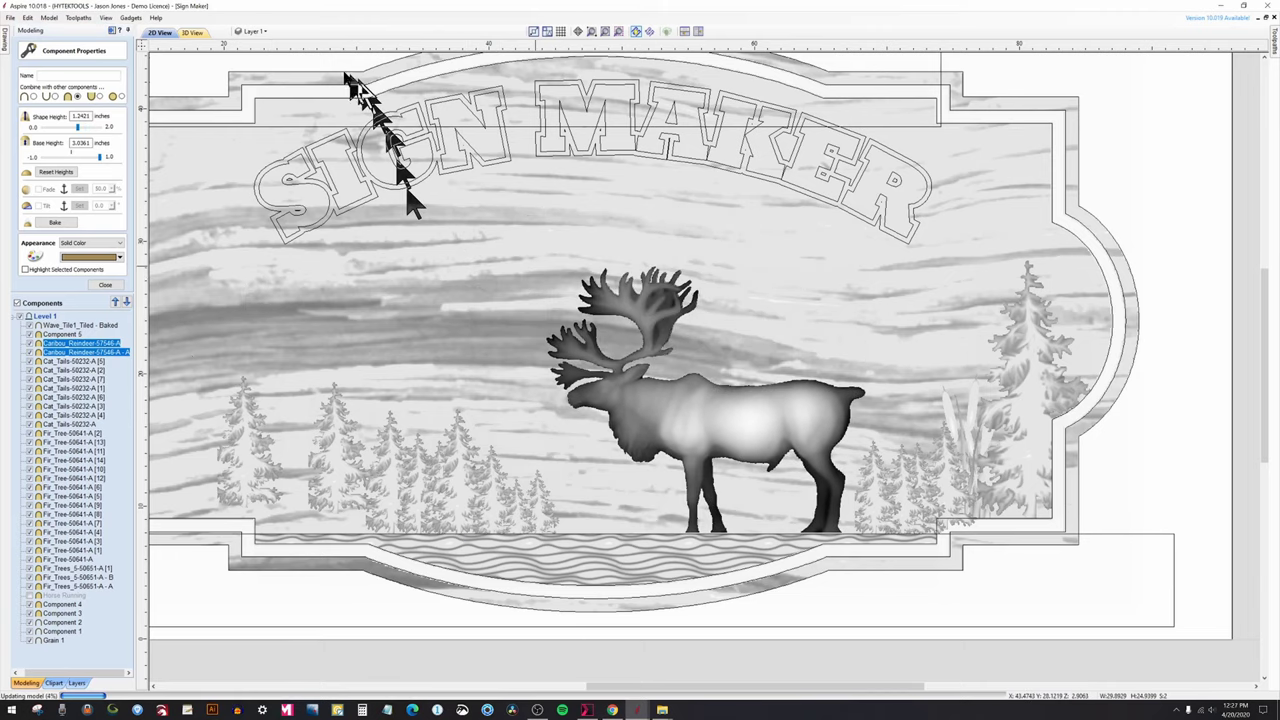
click(190, 32)
drag(240, 265, 246, 380)
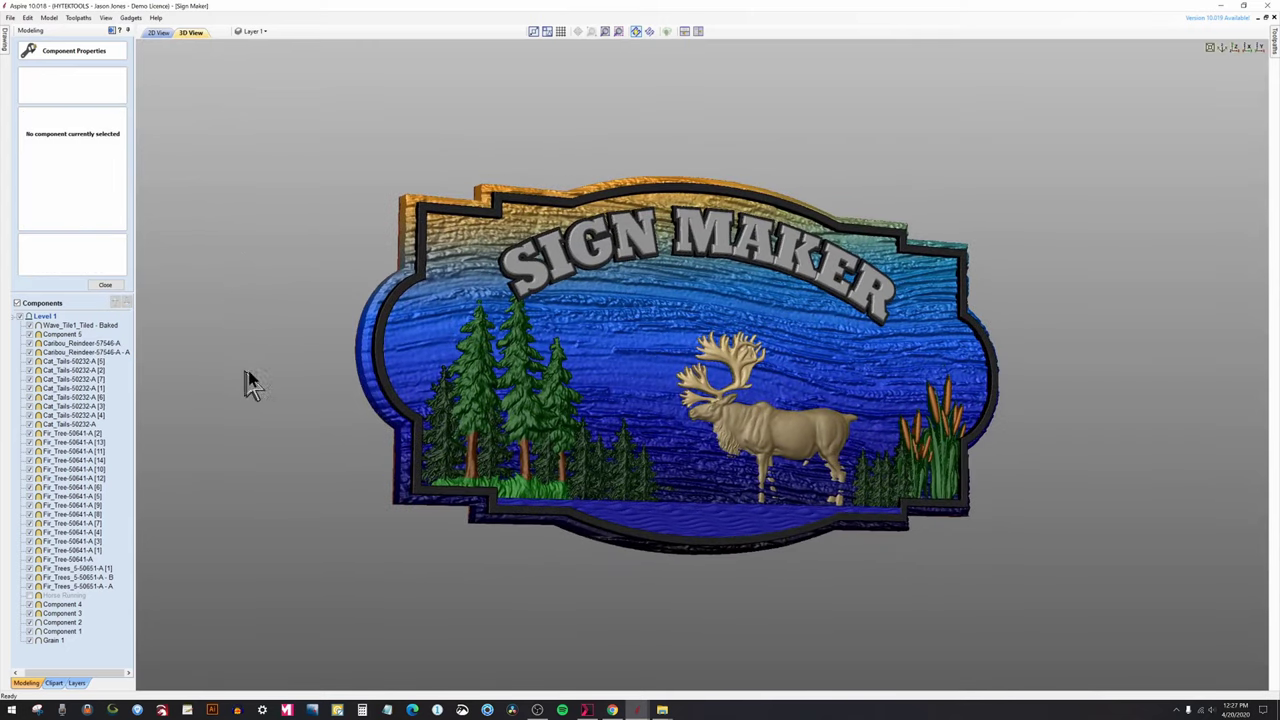
Raise the reindeer component's base height to 2.1 inches so its legs clear the background texture, and check it from several 3D angles.
drag(1140, 509, 812, 555)
click(795, 512)
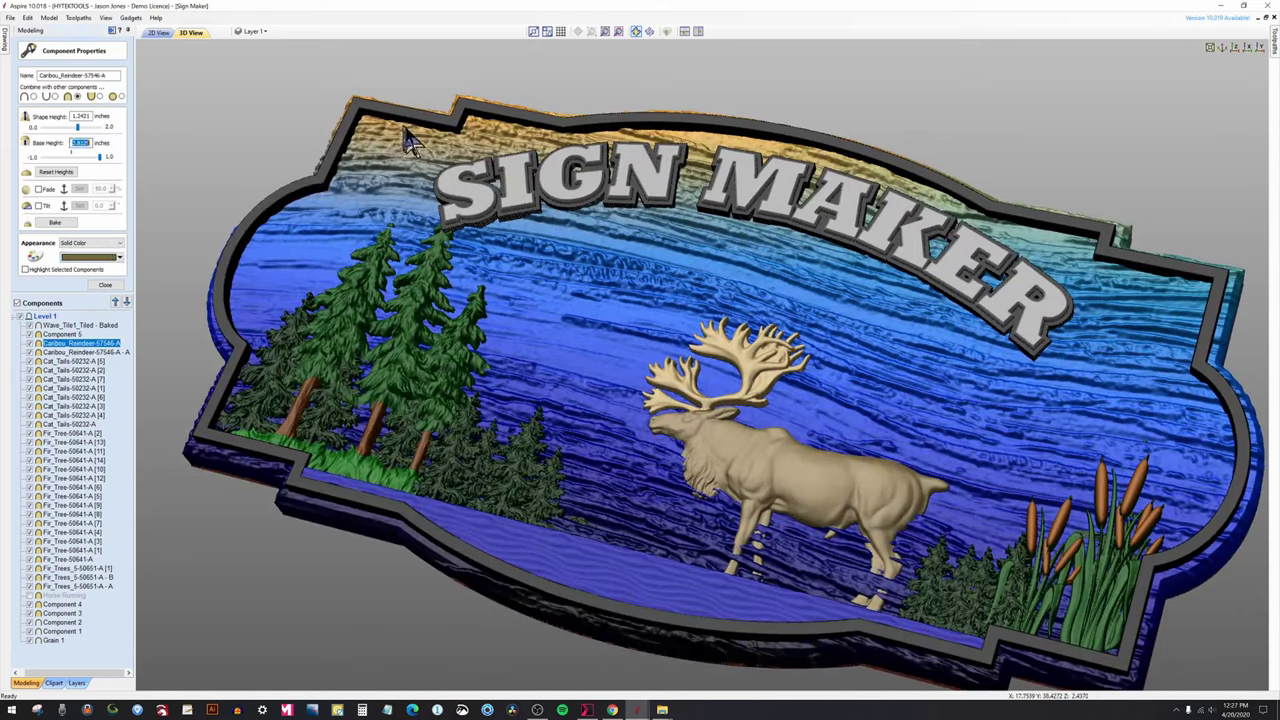
text(0)
key(Return)
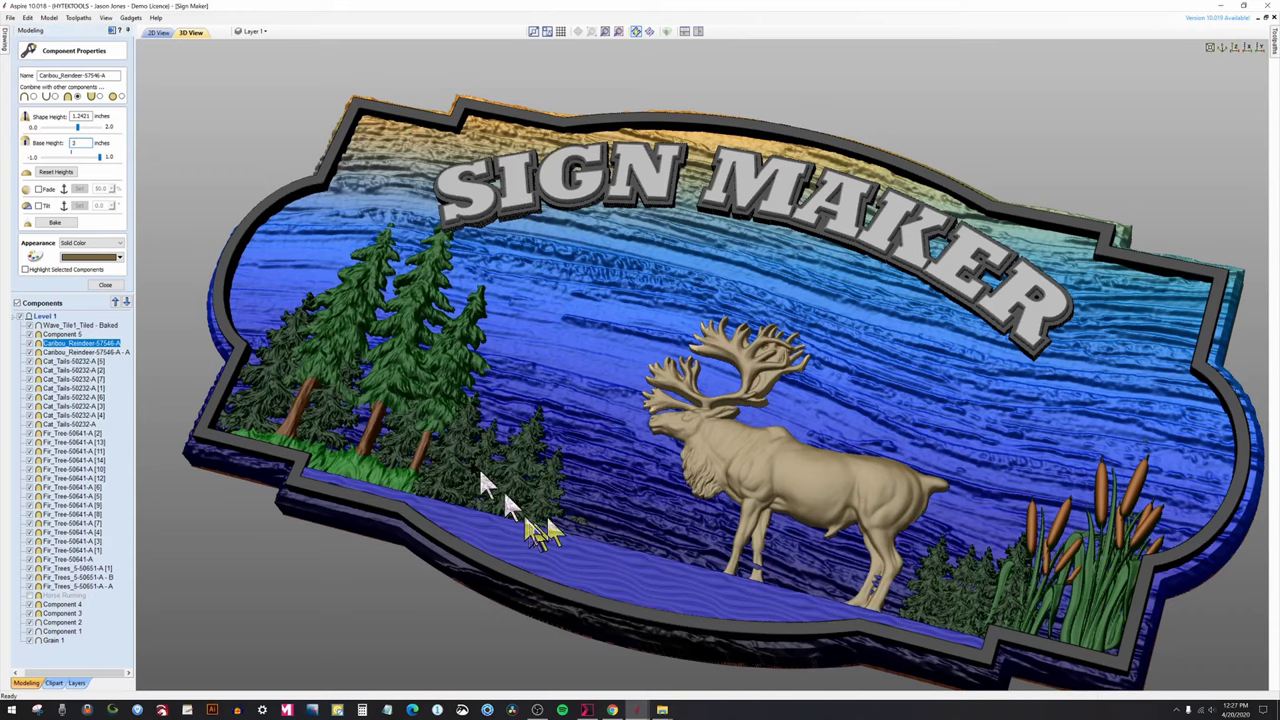
text(.1)
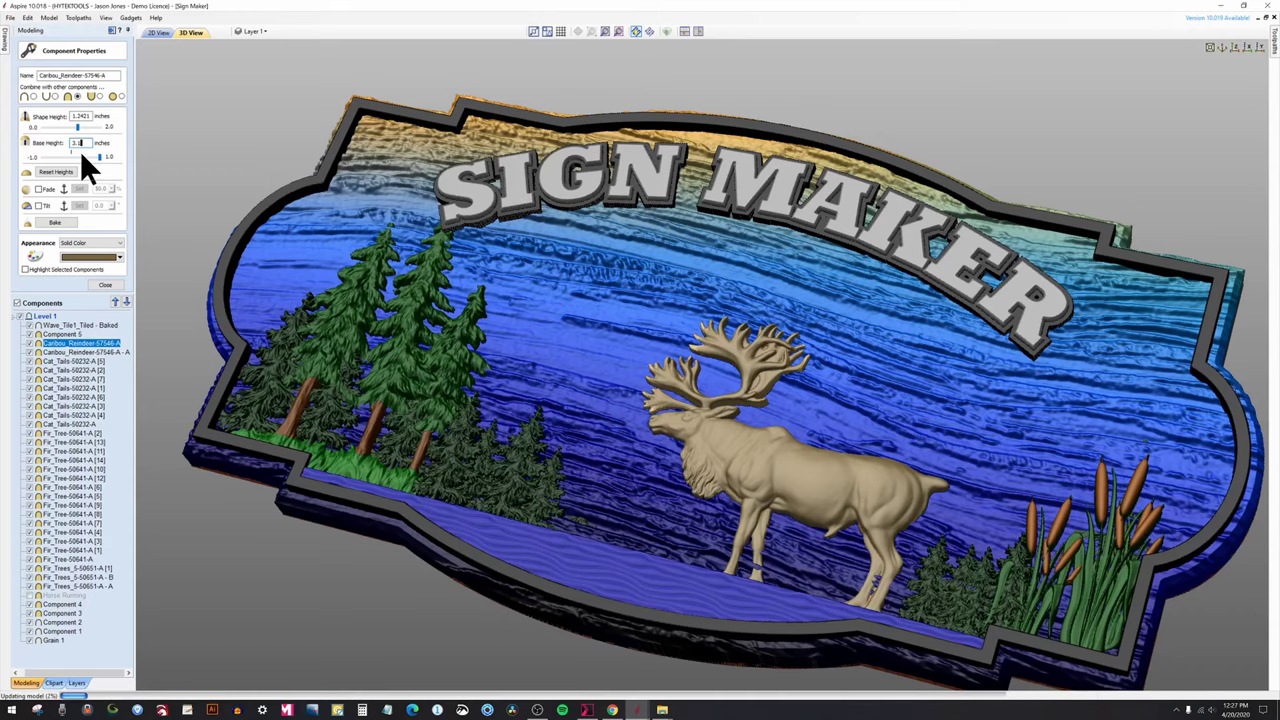
key(Return)
click(285, 580)
drag(309, 500, 580, 463)
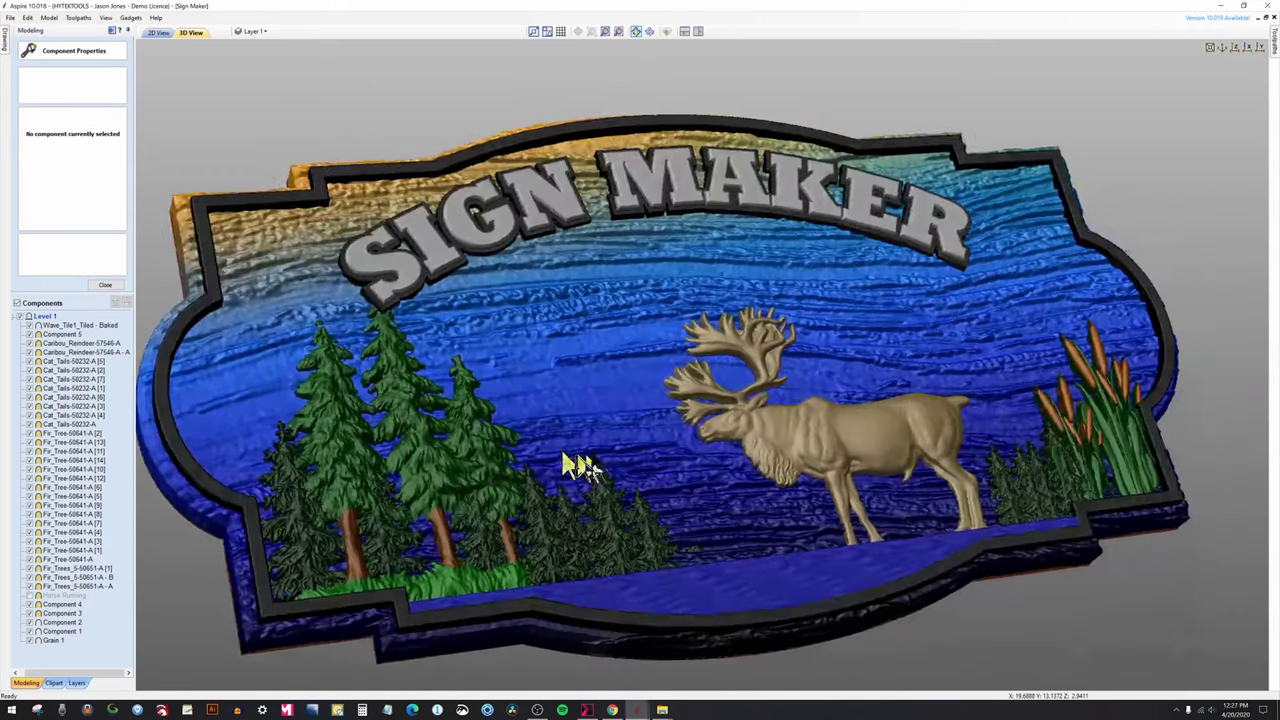
drag(531, 366, 655, 405)
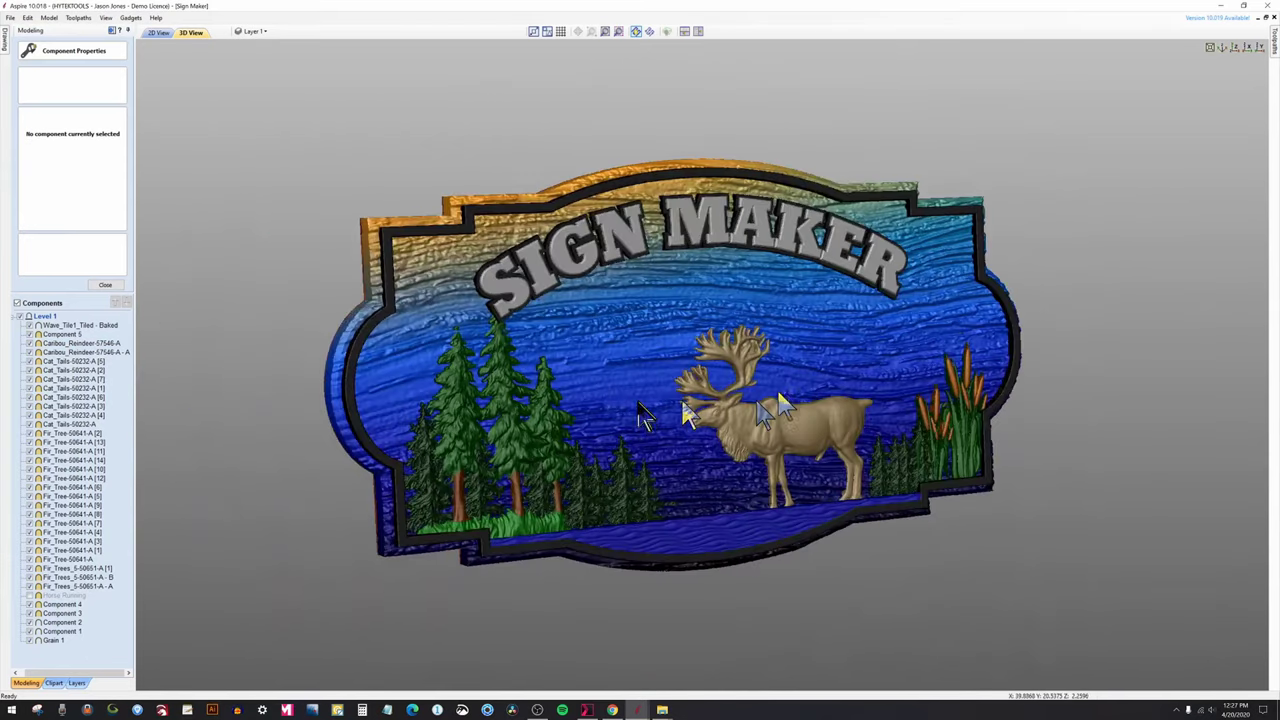
Hide the modeling tools to enlarge the 3D view, and show the whole sign straight on from above along Z.
click(118, 31)
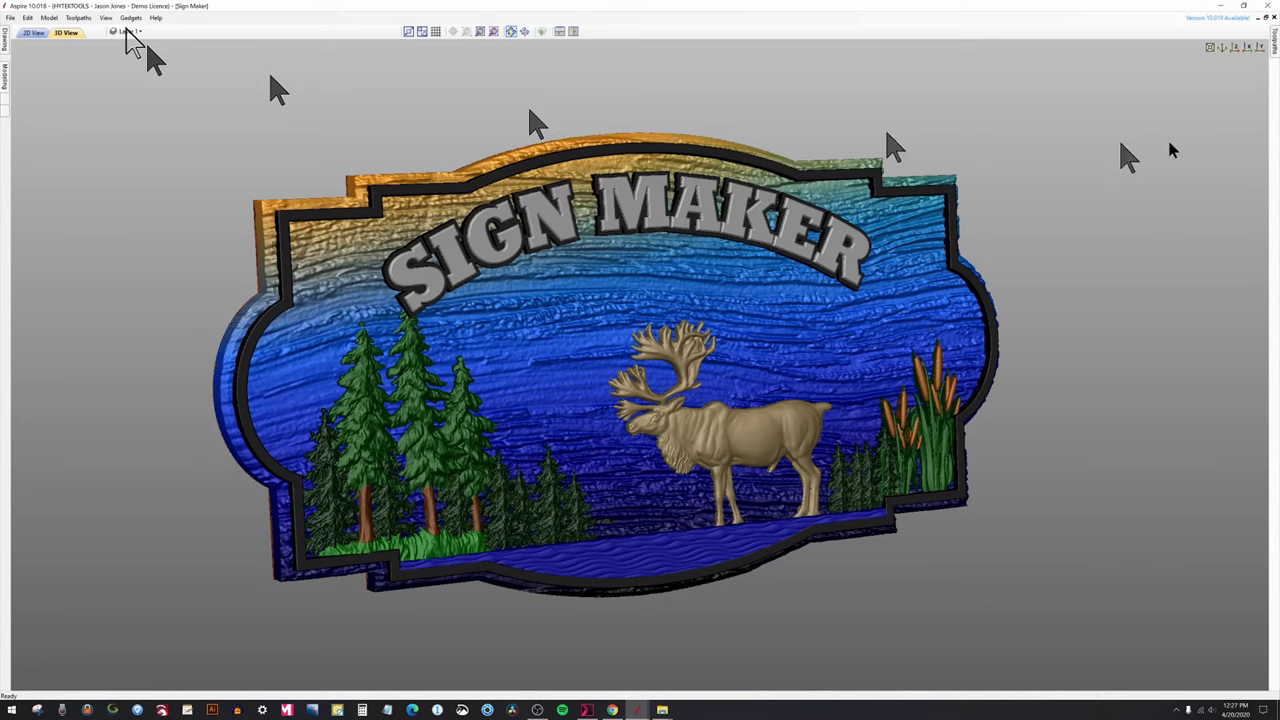
click(1247, 50)
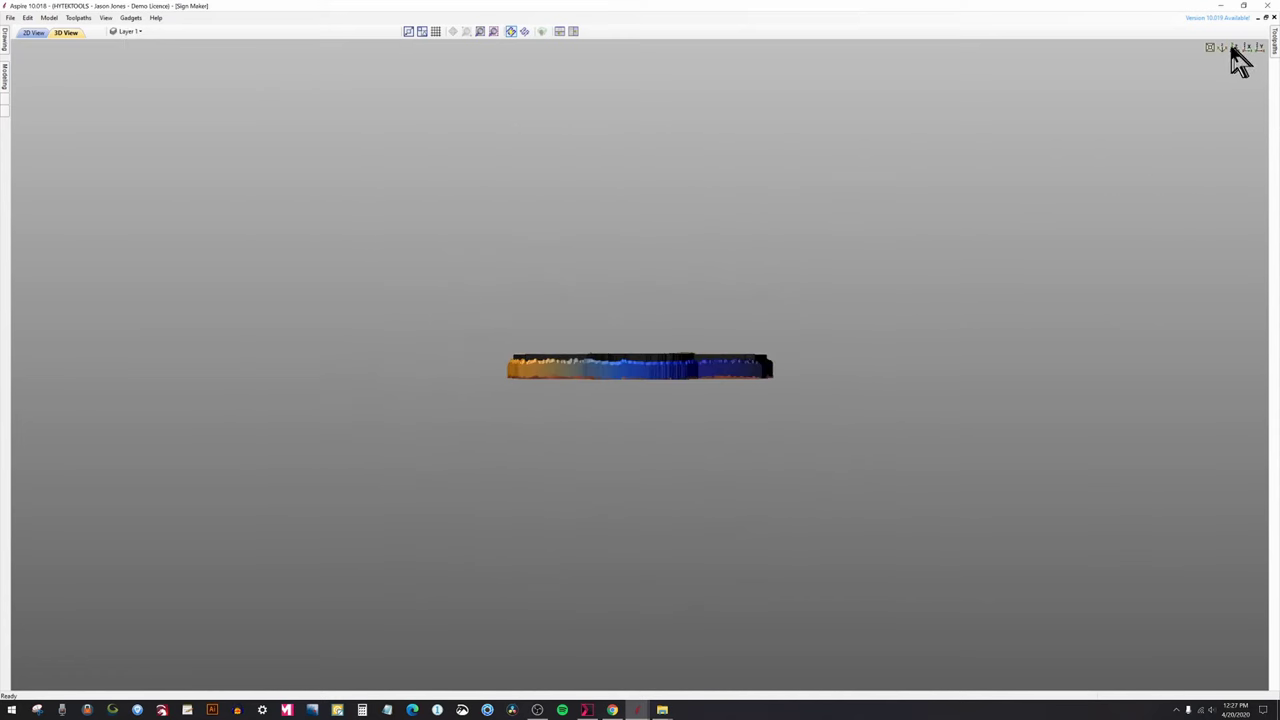
click(1234, 49)
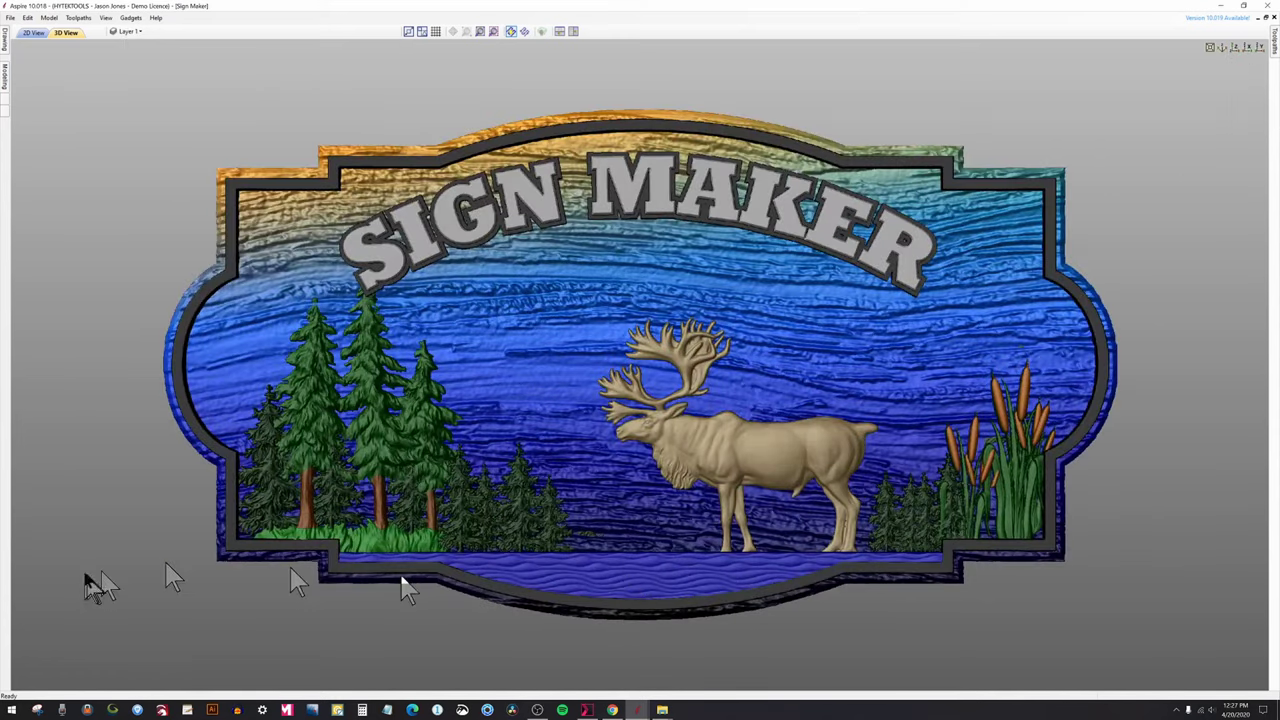